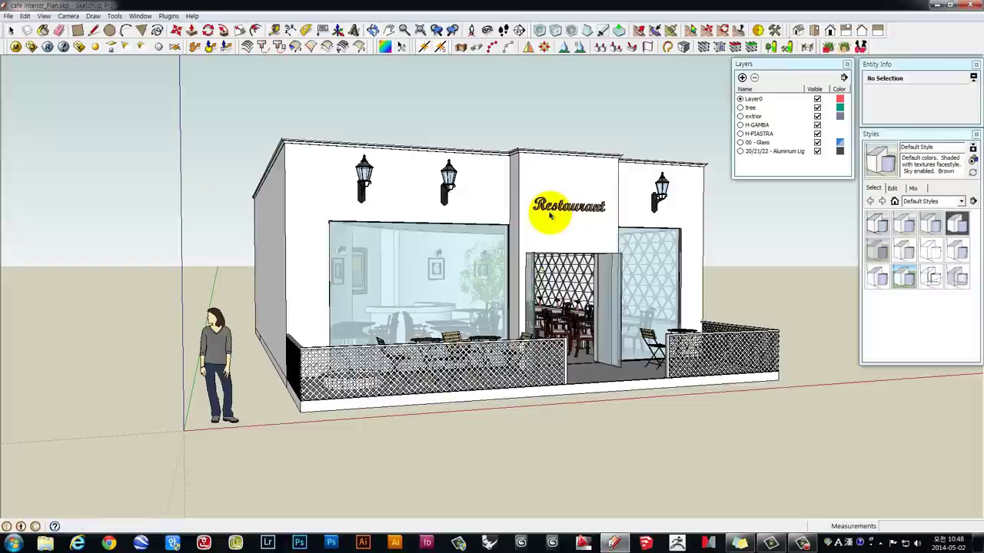
Orbit around the cafe building to view its front, left side and roof.
mouse_move(549, 215)
mouse_down()
mouse_move(528, 213)
mouse_move(517, 234)
mouse_move(550, 249)
mouse_up()
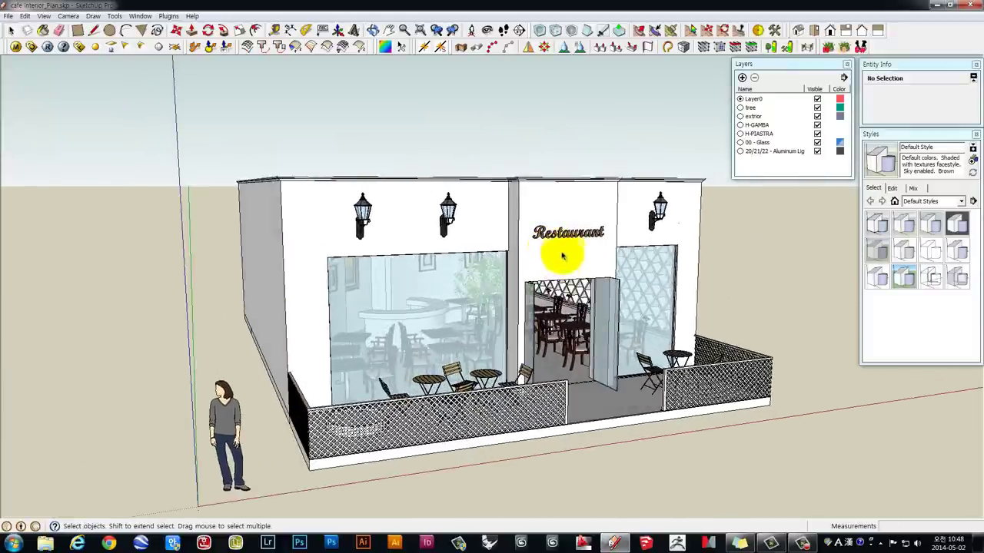
key(F4)
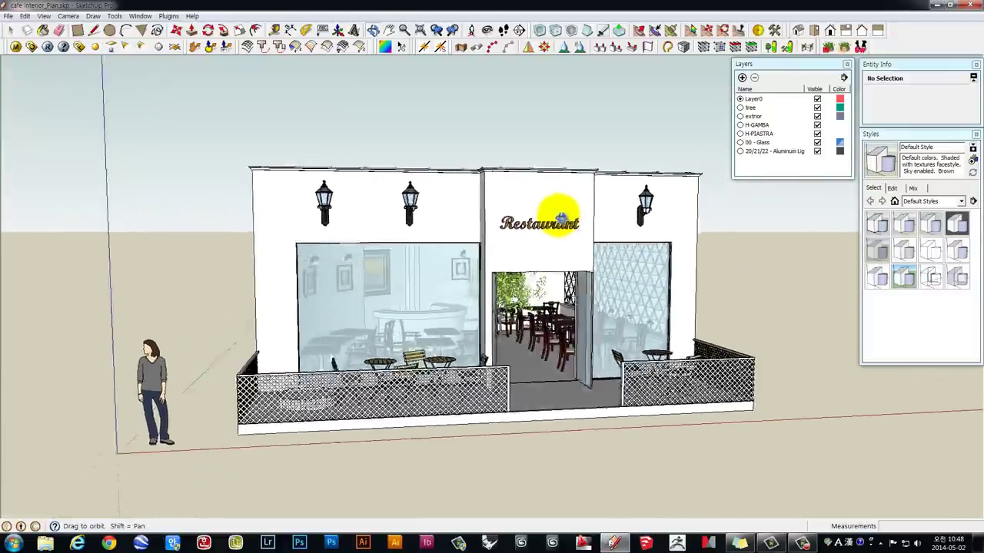
mouse_move(507, 200)
mouse_down()
mouse_move(618, 246)
mouse_move(607, 396)
mouse_move(610, 321)
mouse_move(596, 274)
mouse_up()
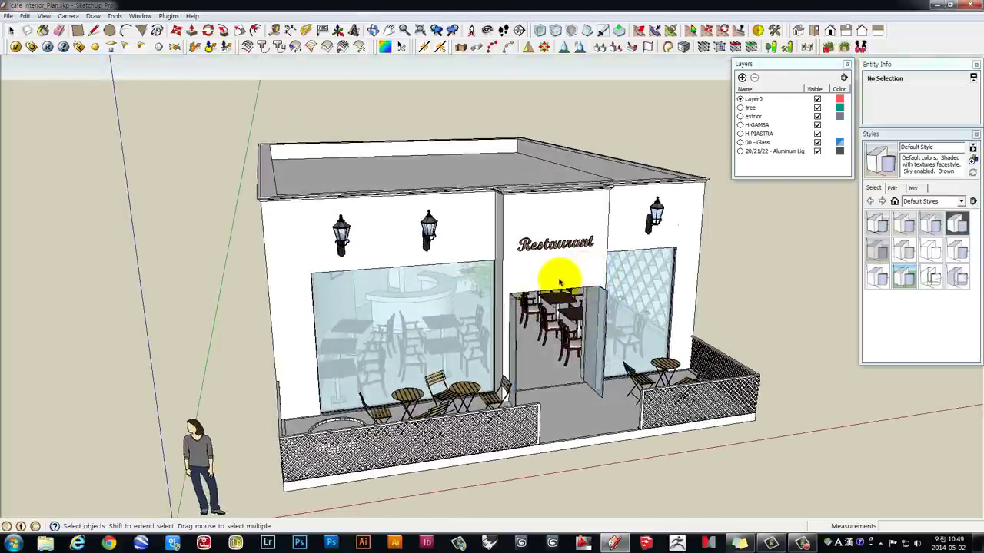
mouse_move(556, 289)
mouse_down()
mouse_move(527, 226)
mouse_move(417, 224)
mouse_move(558, 248)
mouse_move(576, 259)
mouse_move(614, 332)
mouse_move(621, 308)
mouse_move(593, 300)
mouse_move(597, 318)
mouse_move(575, 279)
mouse_move(542, 262)
mouse_move(571, 282)
mouse_move(561, 296)
mouse_move(582, 292)
mouse_move(588, 319)
mouse_up()
key(space)
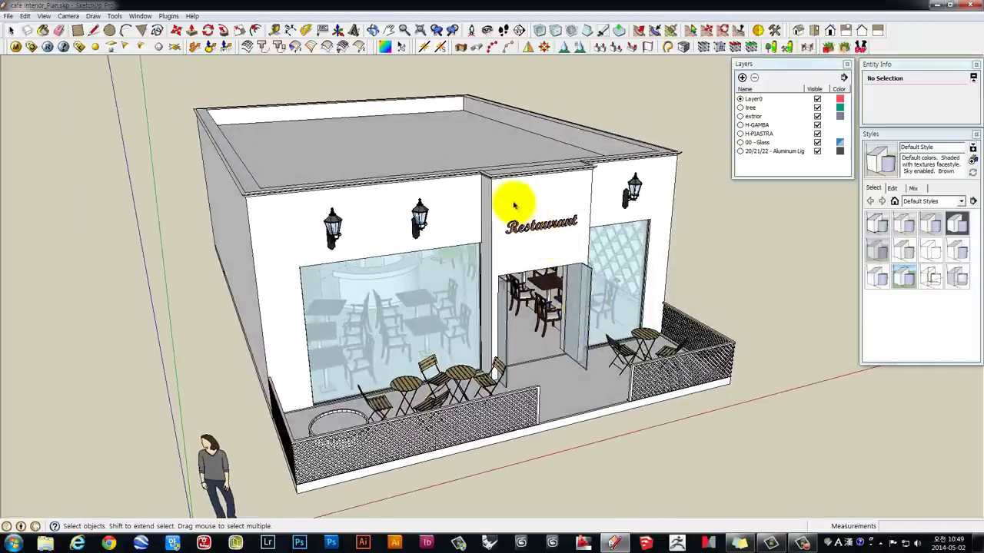
mouse_move(513, 201)
mouse_down()
mouse_move(502, 277)
mouse_move(461, 270)
mouse_move(439, 193)
mouse_up()
click(875, 275)
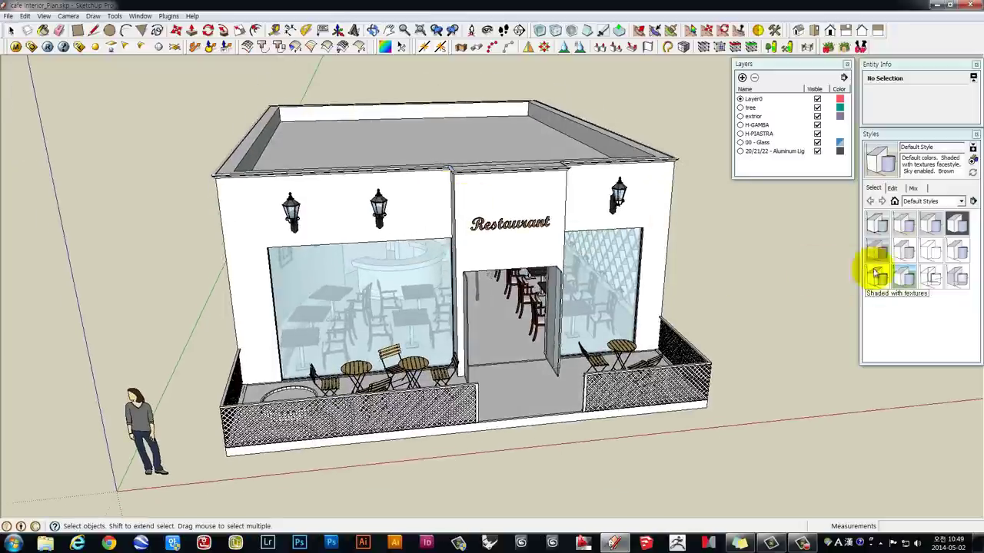
mouse_move(407, 270)
mouse_down()
mouse_move(395, 241)
mouse_move(433, 213)
mouse_move(461, 216)
mouse_move(510, 192)
mouse_up()
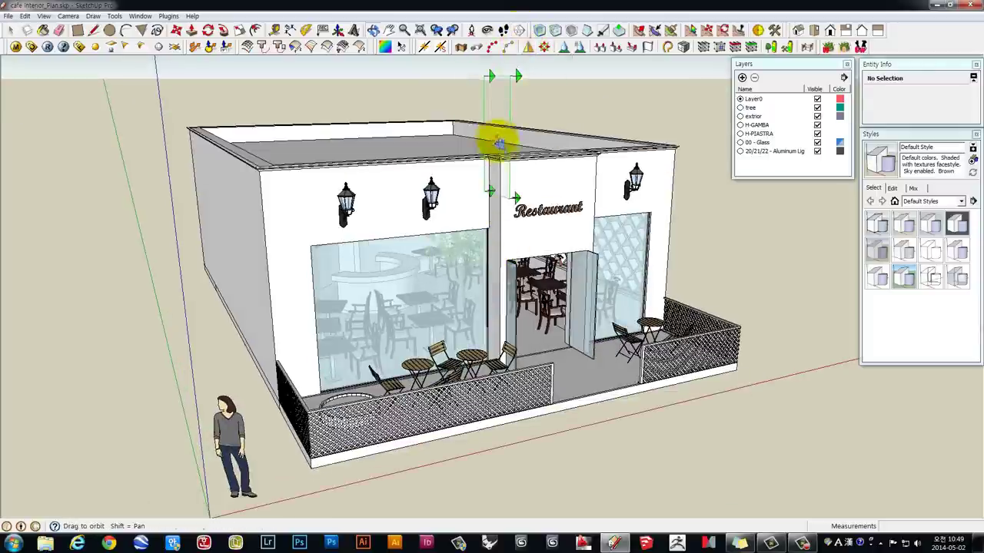
scroll(498, 136, up, 5)
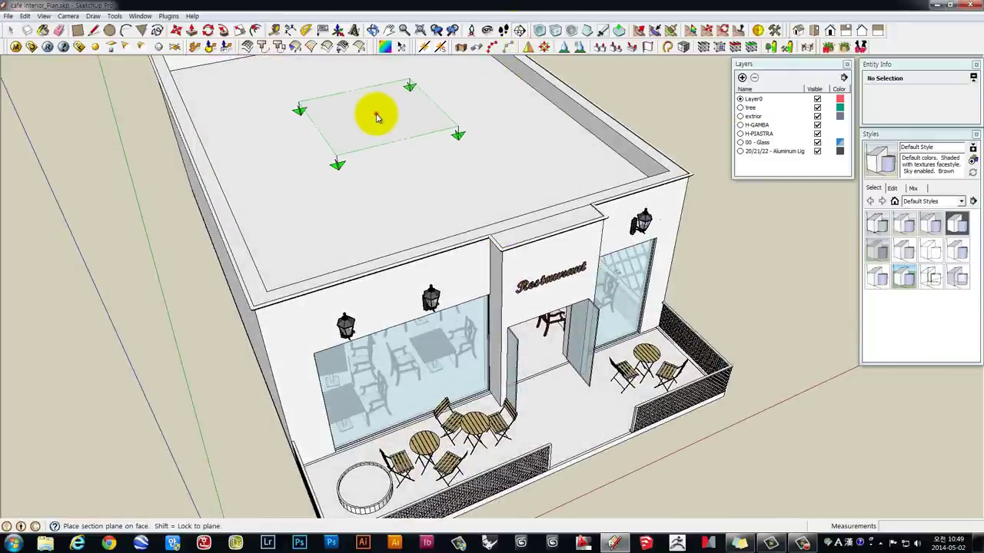
Try section cuts on the roof and left wall, undoing the roof cut and sliding the wall plane inward.
click(375, 117)
mouse_move(345, 264)
mouse_down()
mouse_move(628, 285)
mouse_move(569, 196)
mouse_move(703, 303)
mouse_move(558, 282)
mouse_up()
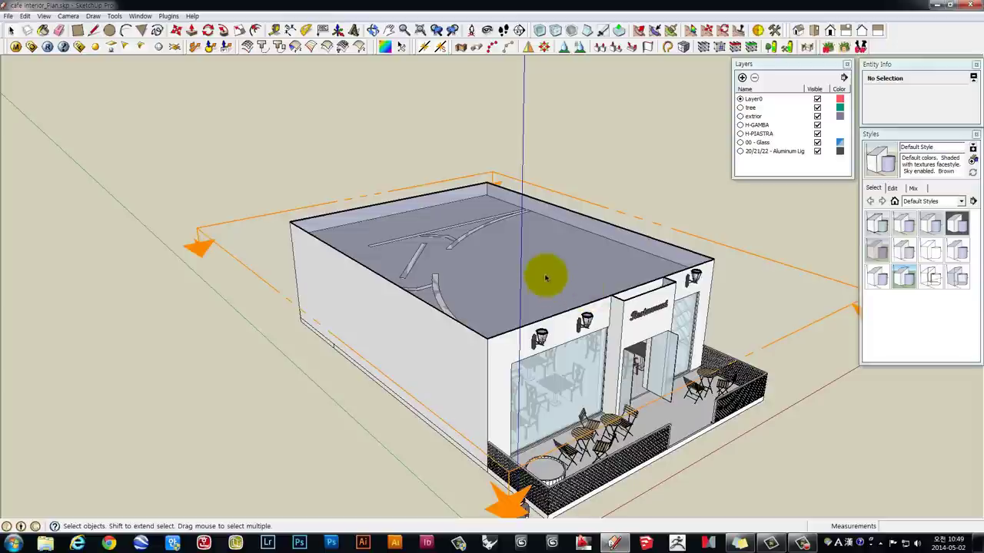
key(ctrl+z)
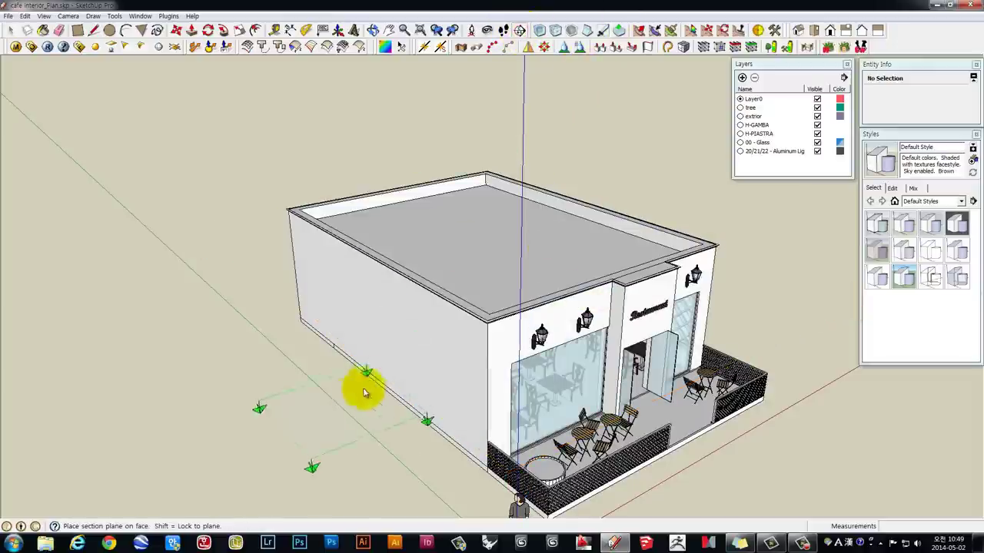
click(369, 313)
drag(377, 318, 583, 398)
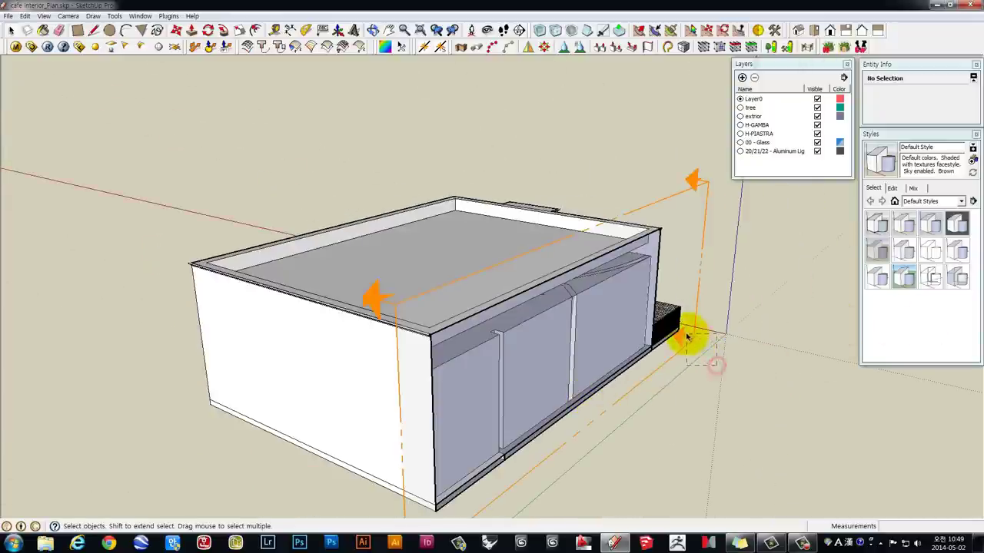
click(688, 336)
drag(688, 336, 682, 348)
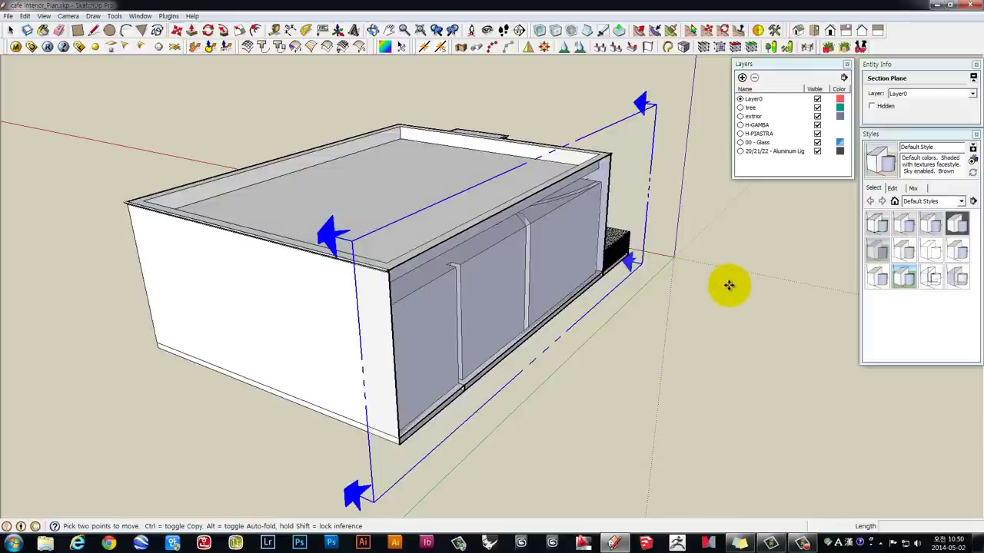
mouse_move(728, 285)
mouse_down()
mouse_move(600, 251)
mouse_move(546, 224)
mouse_move(712, 285)
mouse_up()
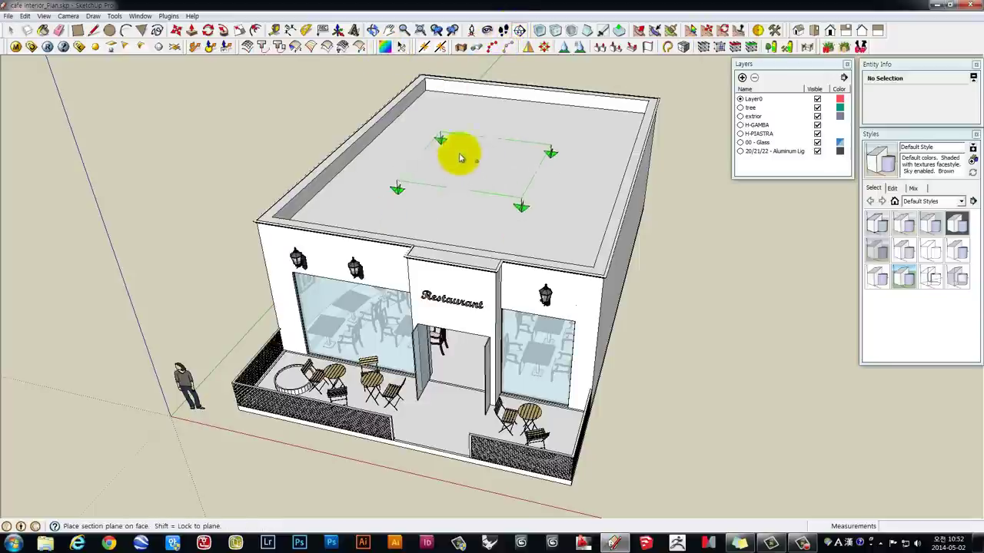
Place a section plane on the roof and move it down 1050 mm through the walls.
click(492, 164)
mouse_move(318, 193)
mouse_down()
mouse_move(725, 165)
mouse_move(659, 213)
mouse_move(669, 232)
mouse_up()
click(688, 193)
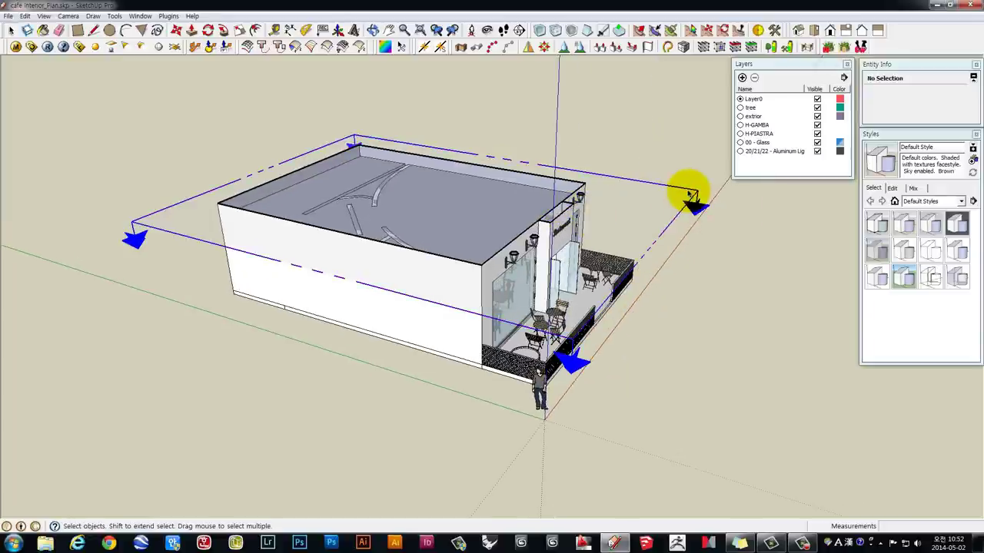
key(m)
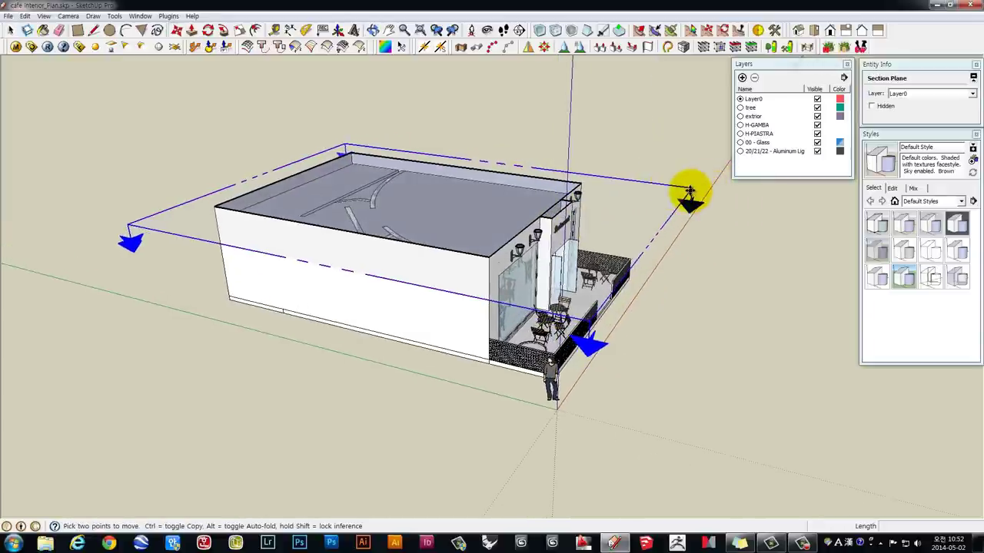
drag(690, 192, 692, 215)
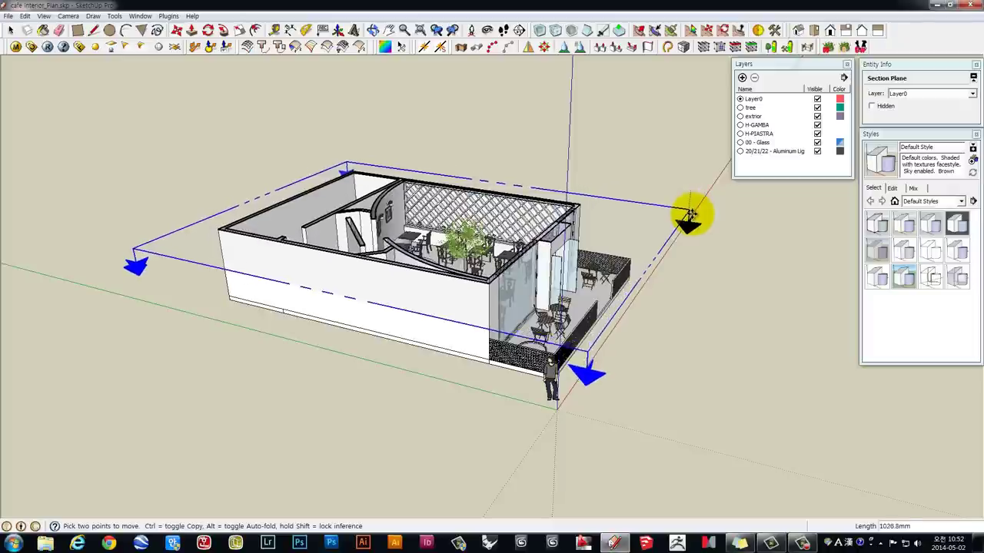
click(692, 211)
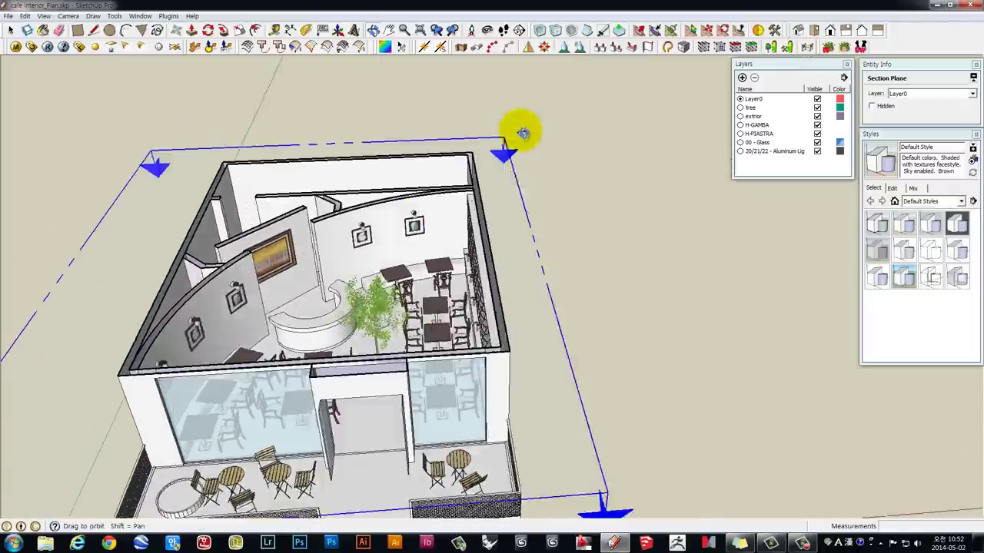
Orbit overhead and switch the camera to Top view of the cut floor plan.
mouse_move(547, 149)
mouse_down()
mouse_move(592, 161)
mouse_move(590, 190)
mouse_up()
scroll(590, 191, down, 3)
drag(566, 127, 538, 213)
key(space)
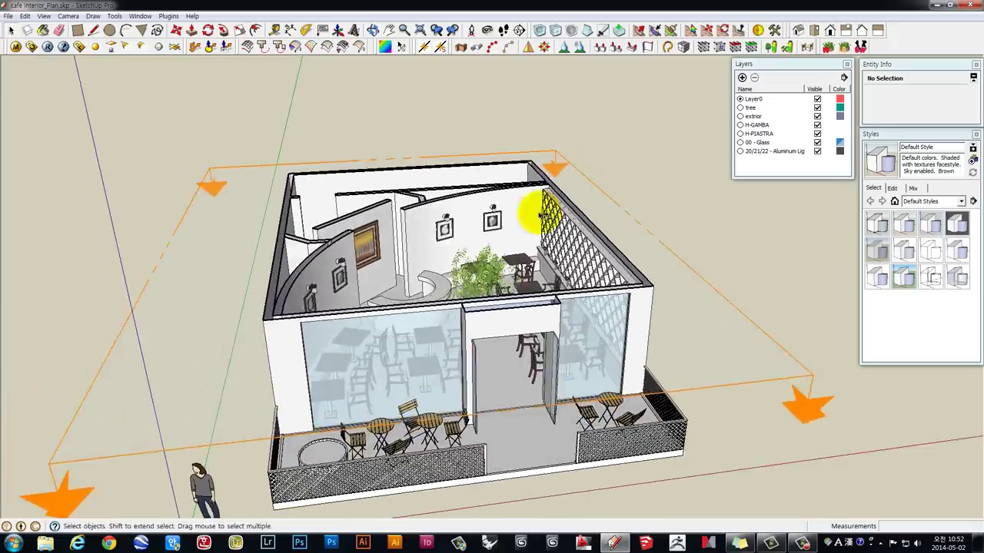
scroll(538, 192, up, 3)
mouse_move(538, 164)
mouse_down()
mouse_move(512, 204)
mouse_move(501, 308)
mouse_move(483, 312)
mouse_up()
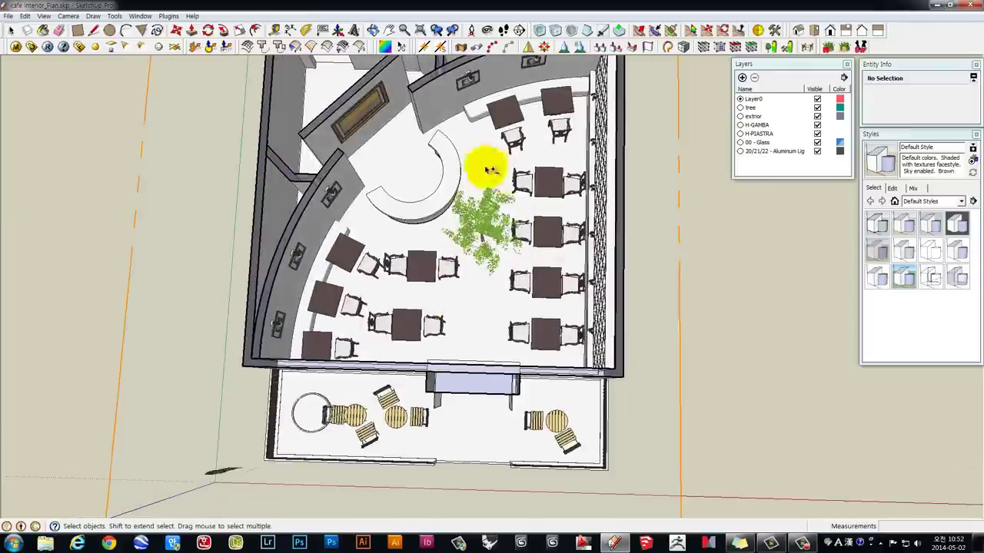
mouse_move(478, 129)
mouse_down()
mouse_move(479, 266)
mouse_move(456, 264)
mouse_move(454, 186)
mouse_move(497, 186)
mouse_up()
key(F2)
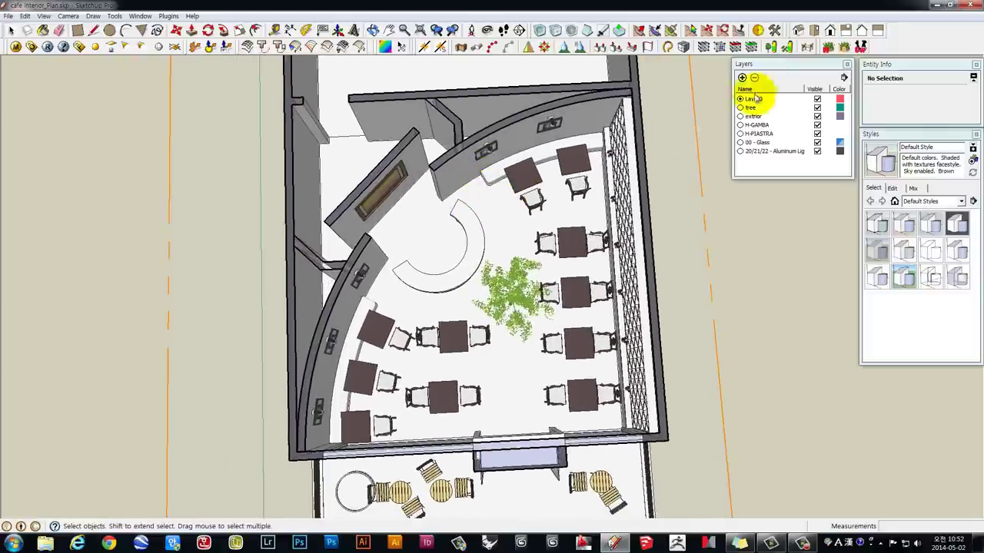
click(814, 30)
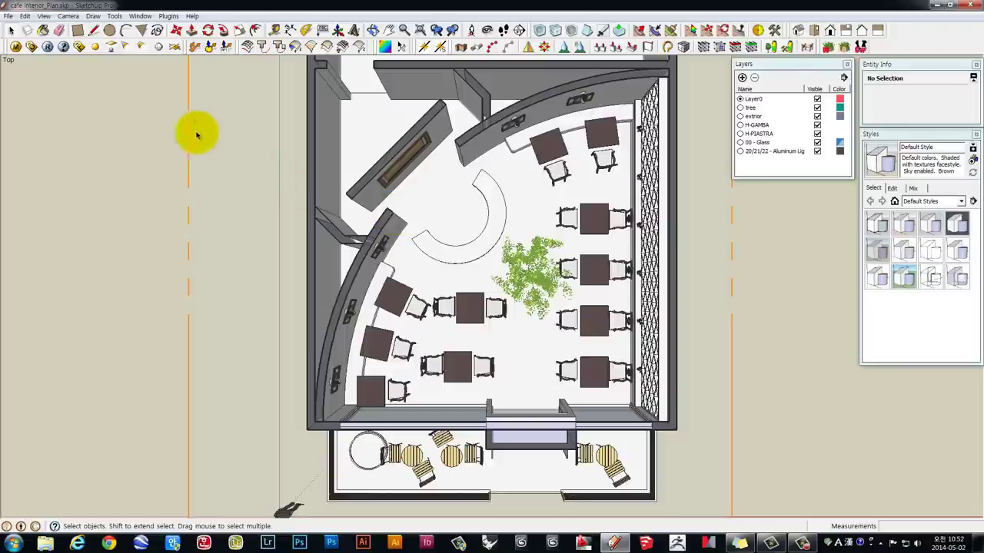
Switch the camera to Parallel Projection, zoom out and pan the plan to the centre.
click(68, 17)
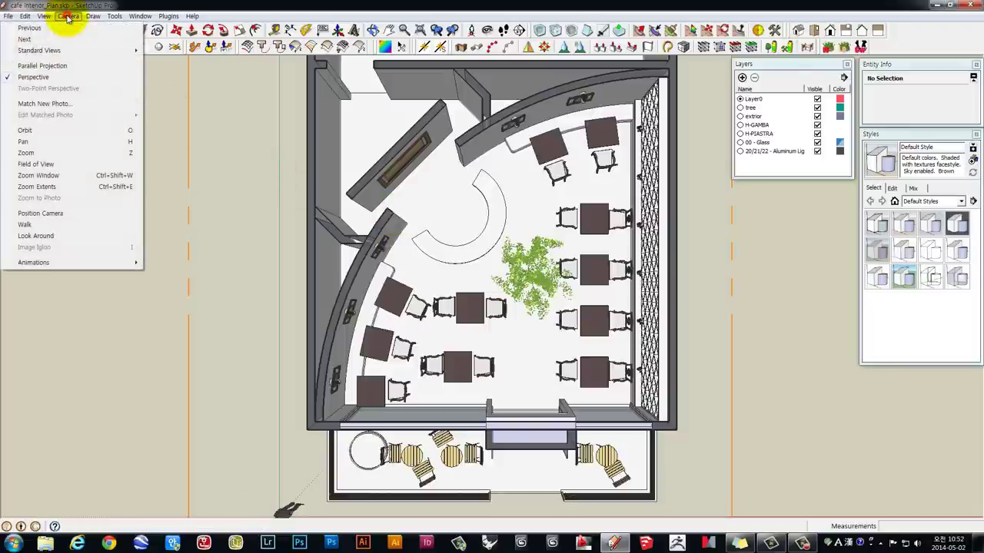
click(42, 66)
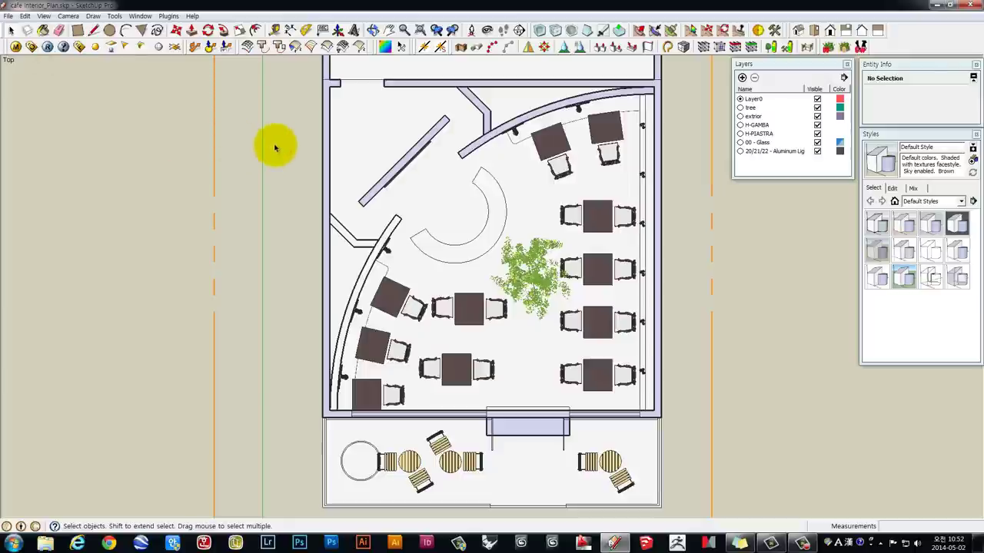
click(815, 33)
scroll(726, 280, down, 1)
scroll(715, 261, down, 1)
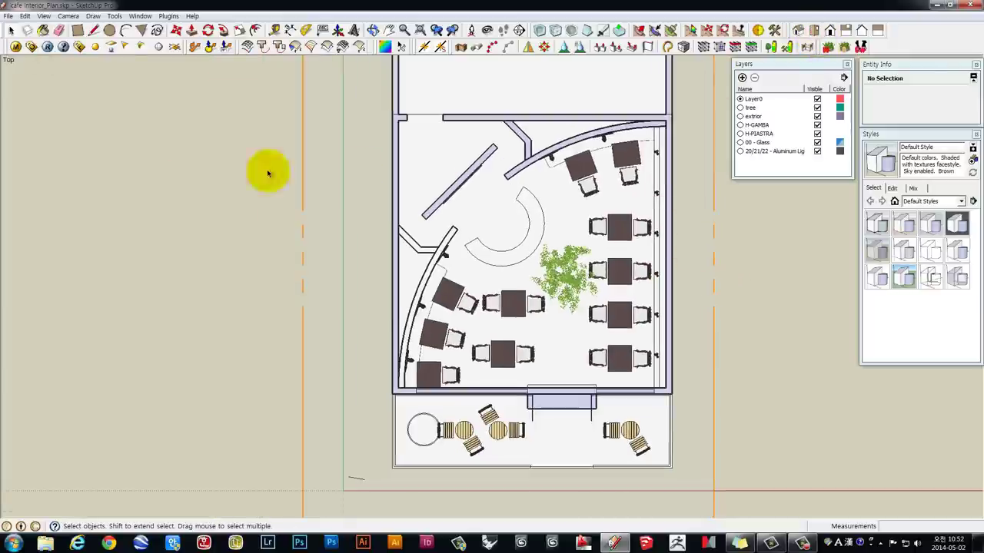
click(373, 29)
mouse_move(600, 171)
mouse_down()
mouse_move(453, 223)
mouse_move(456, 211)
mouse_up()
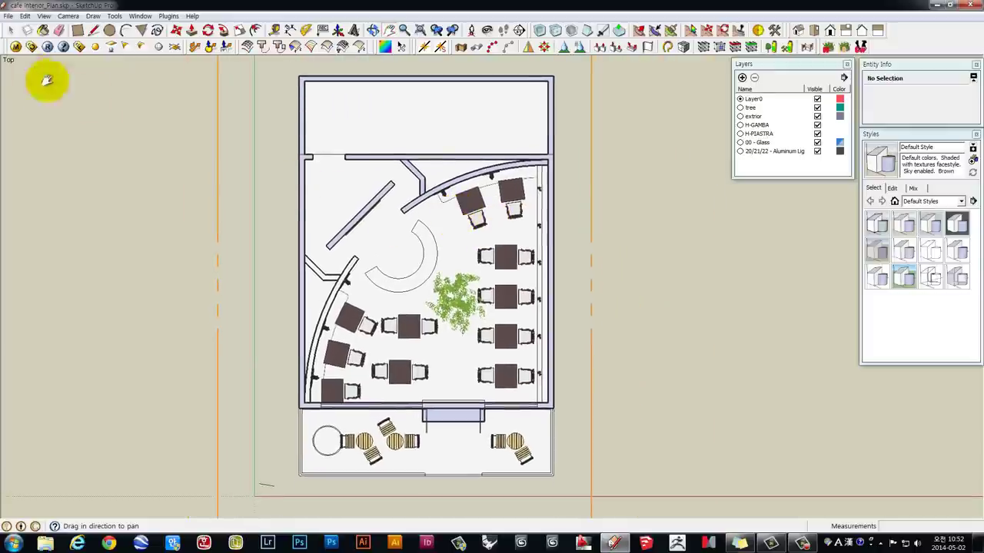
Select the section plane surrounding the floor plan.
click(10, 31)
click(123, 193)
click(278, 498)
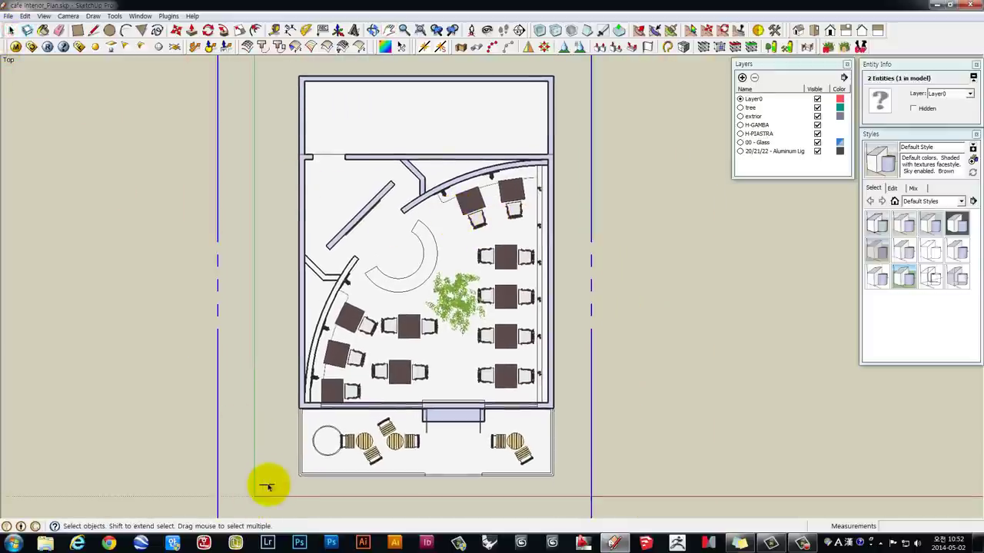
click(259, 469)
click(626, 260)
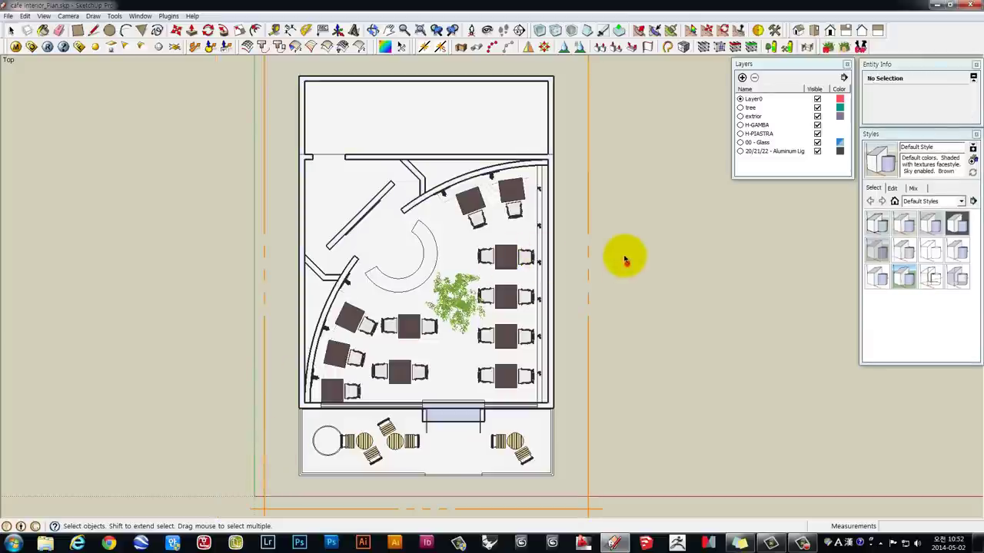
click(604, 161)
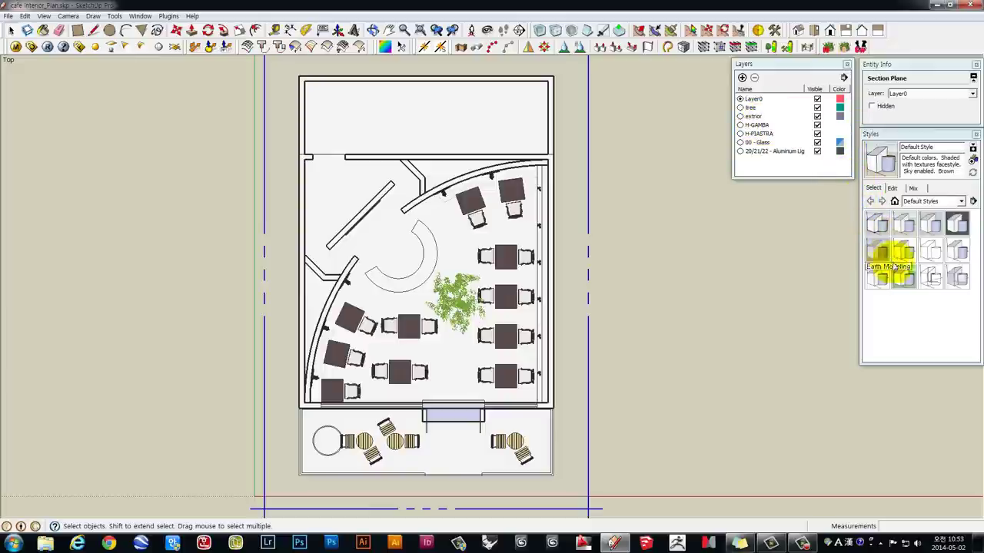
Apply the HiddenLine style and show its Edit tab modeling settings.
click(932, 255)
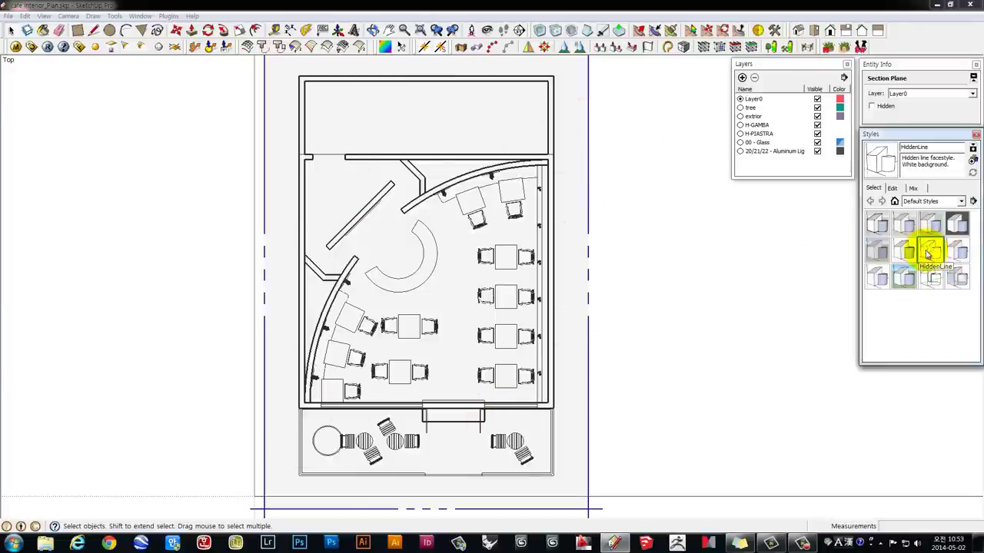
click(892, 188)
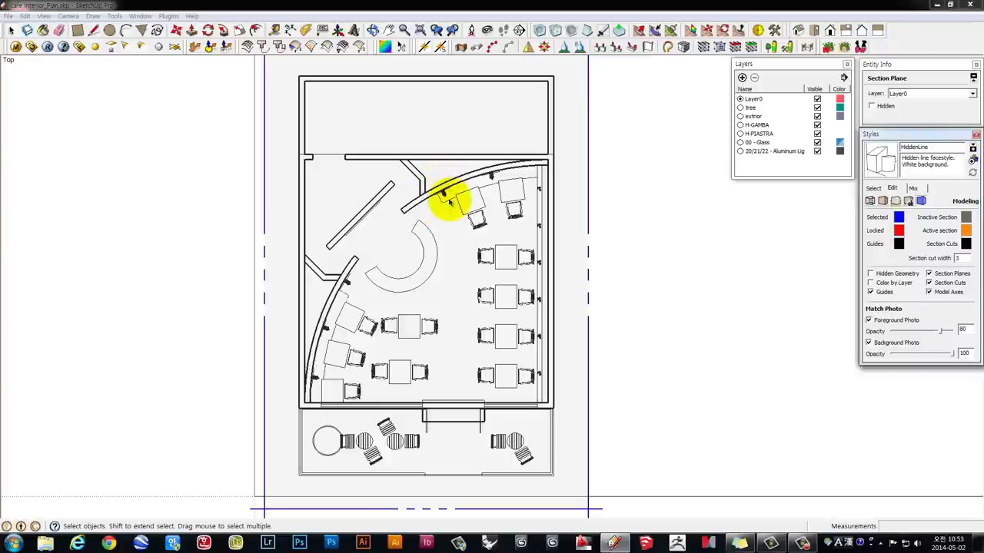
Zoom in near the curved wall, hide guides, and select the furniture group there.
scroll(450, 202, up, 2)
scroll(444, 200, up, 3)
scroll(441, 204, up, 3)
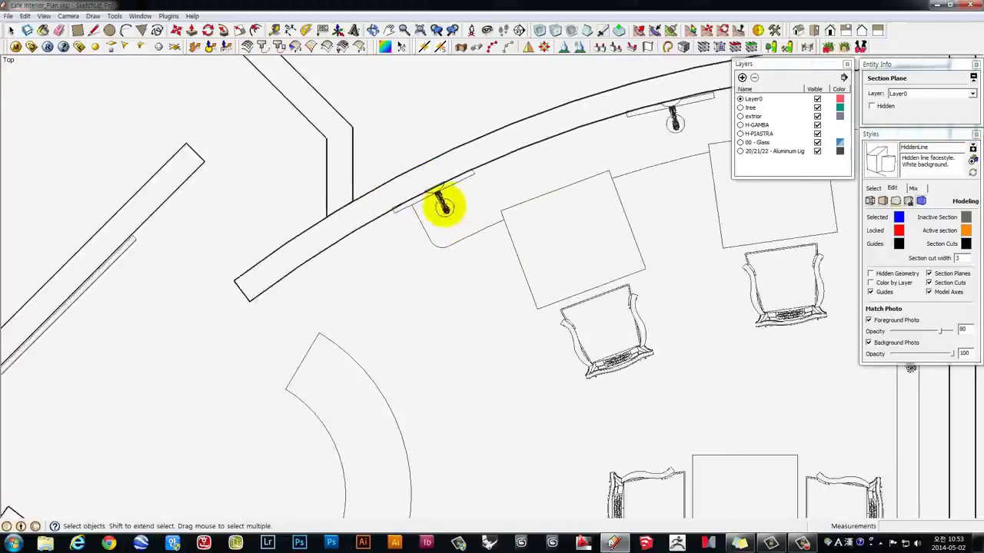
scroll(443, 204, up, 2)
scroll(435, 203, up, 1)
scroll(435, 202, up, 2)
scroll(428, 208, up, 2)
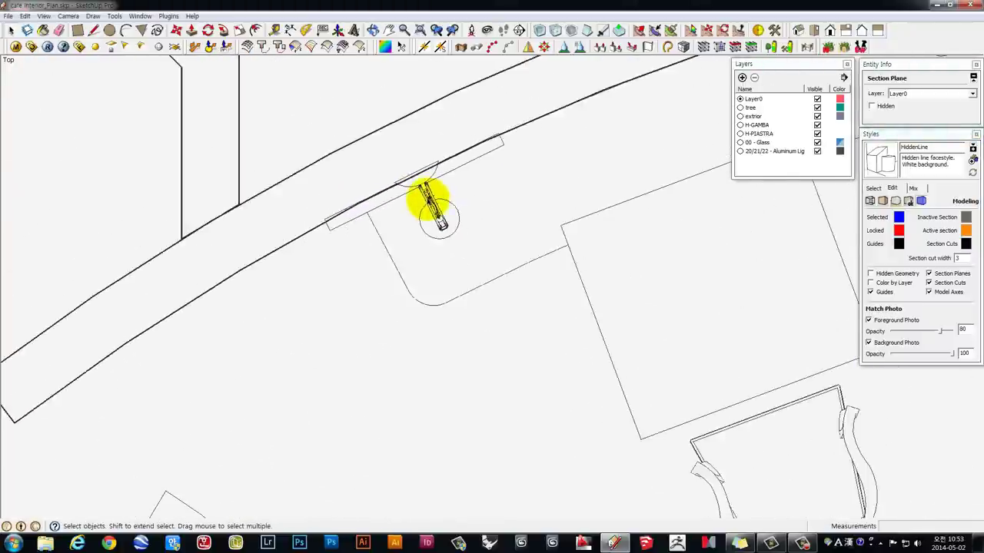
scroll(426, 201, down, 3)
scroll(428, 202, down, 2)
scroll(428, 202, up, 2)
scroll(415, 204, up, 4)
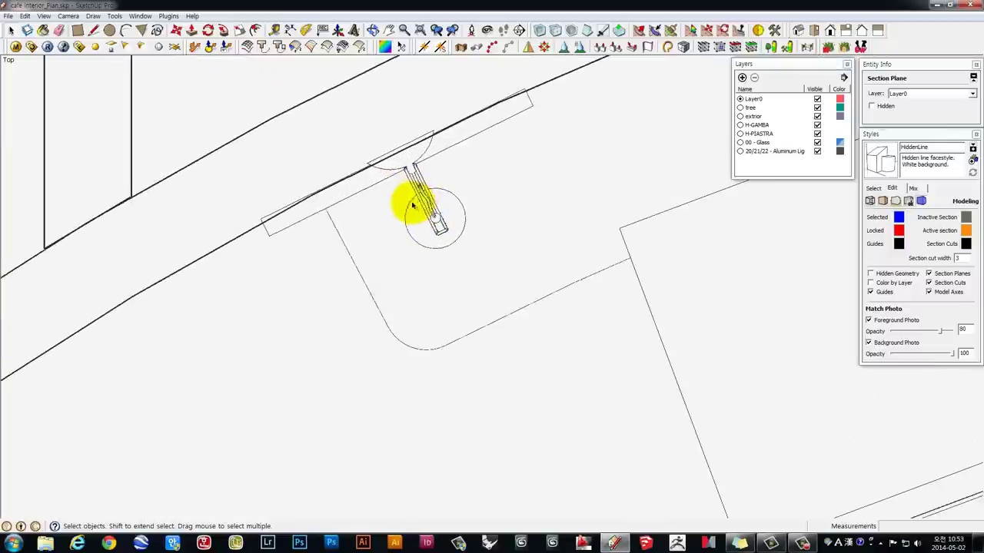
scroll(415, 201, up, 2)
click(871, 292)
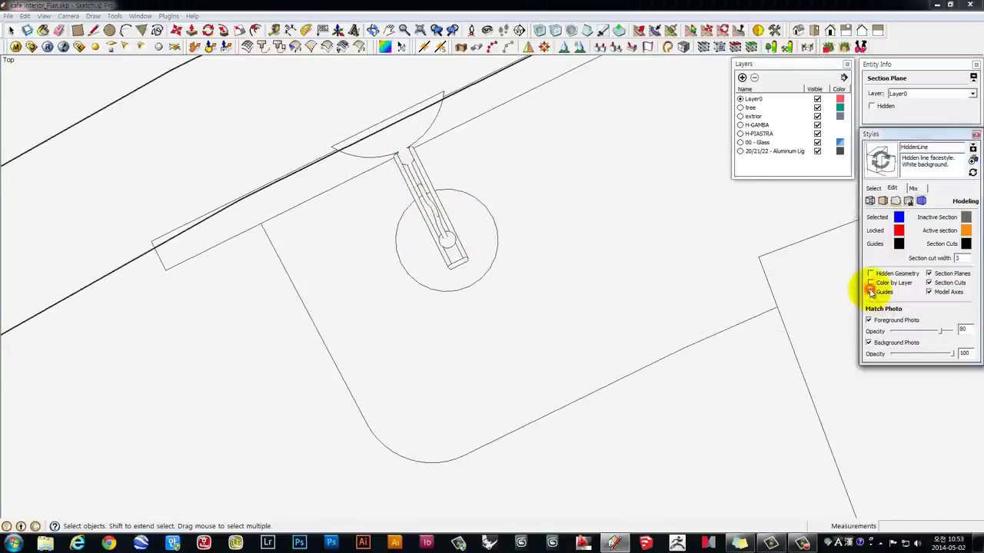
click(578, 281)
Zoom back out and turn the guide lines back on.
scroll(554, 285, down, 3)
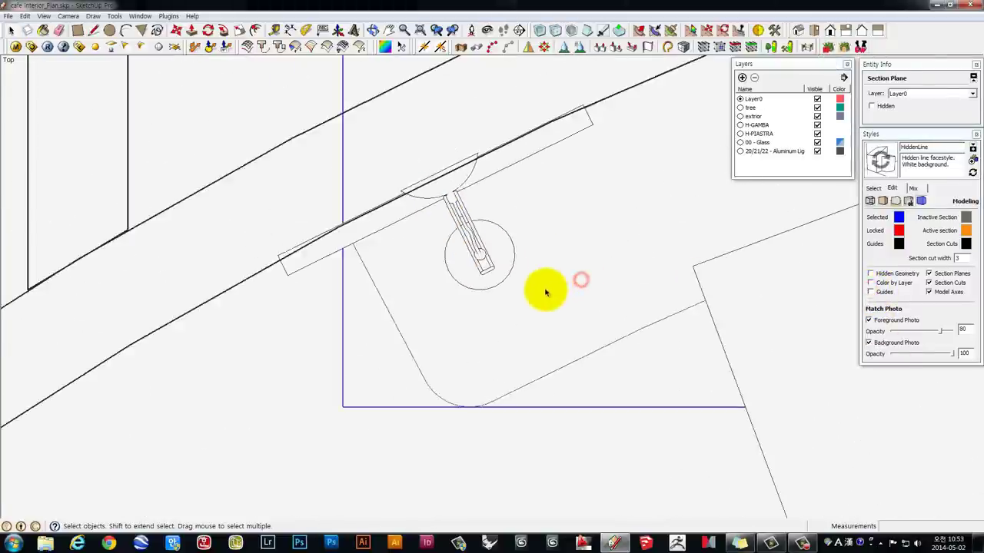
scroll(531, 295, down, 2)
scroll(538, 296, down, 2)
scroll(599, 357, down, 2)
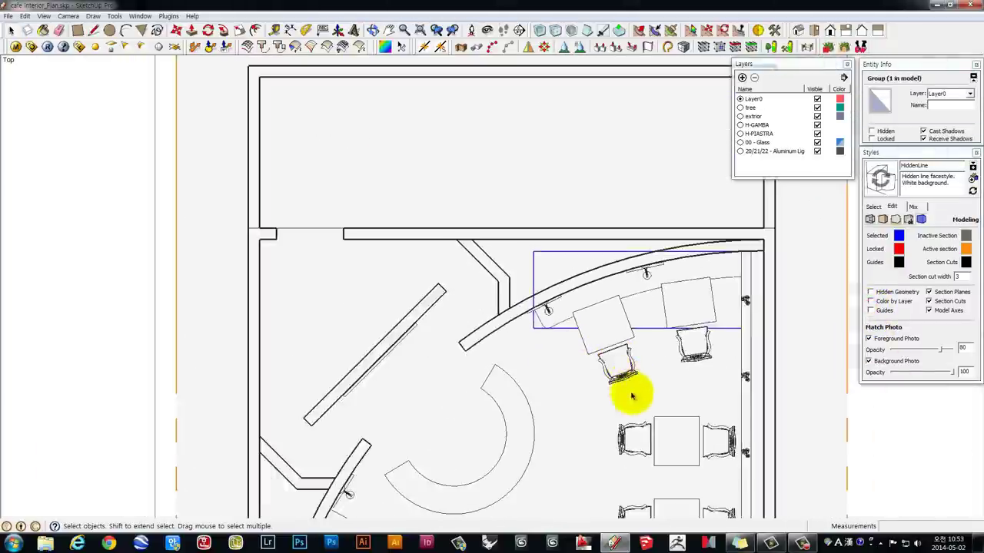
scroll(630, 391, down, 2)
click(872, 310)
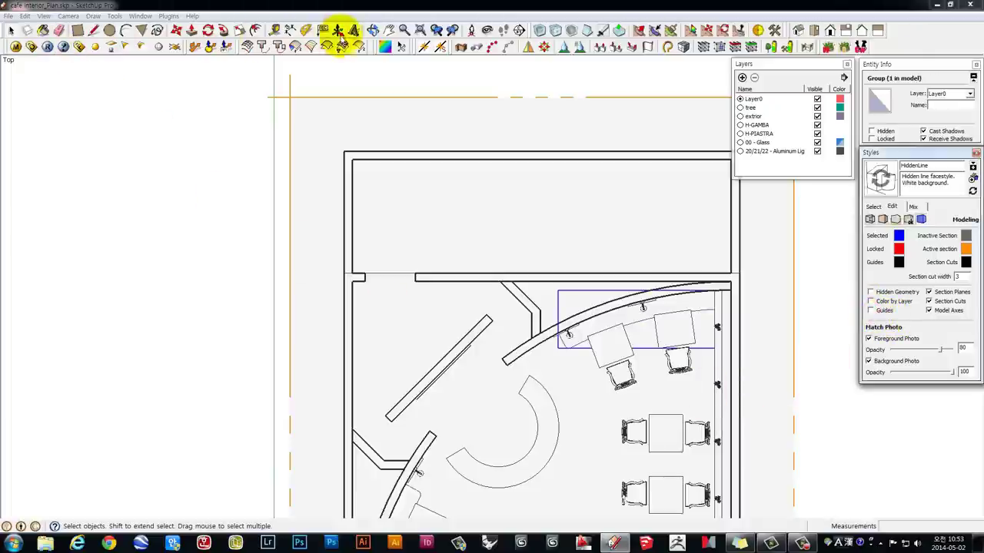
Pan and zoom out to frame the whole cafe floor plan.
click(389, 31)
drag(571, 351, 484, 230)
scroll(577, 274, down, 1)
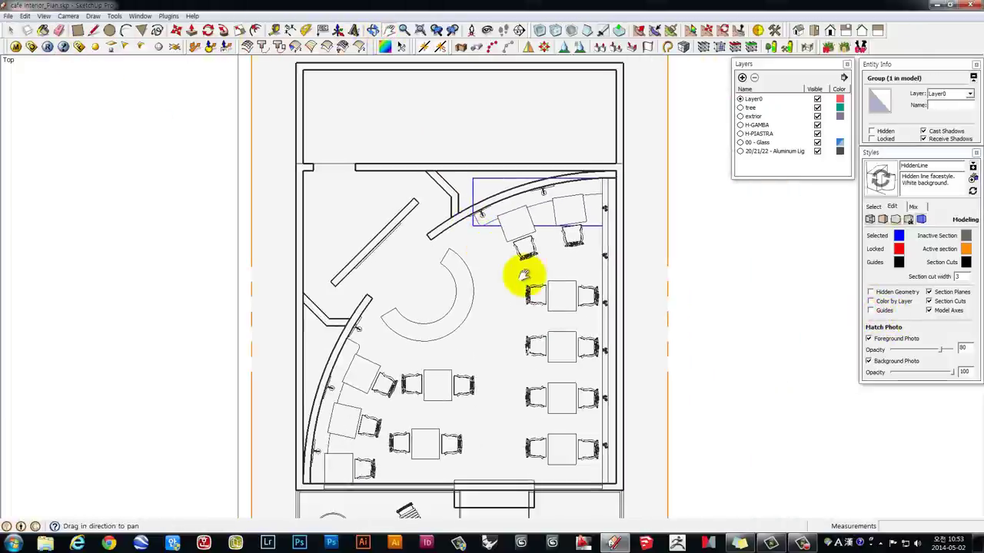
scroll(529, 280, down, 2)
drag(529, 280, 510, 253)
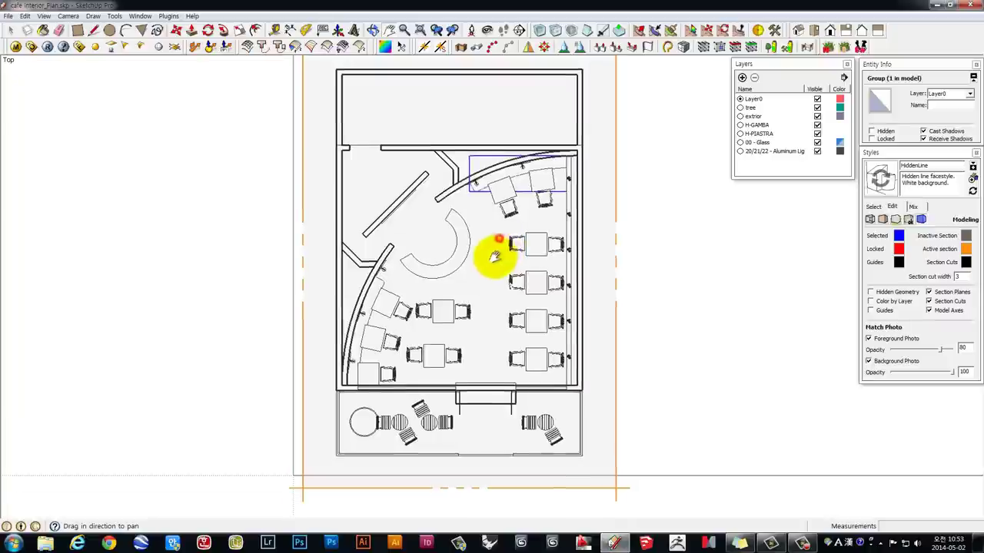
scroll(496, 257, down, 1)
click(771, 306)
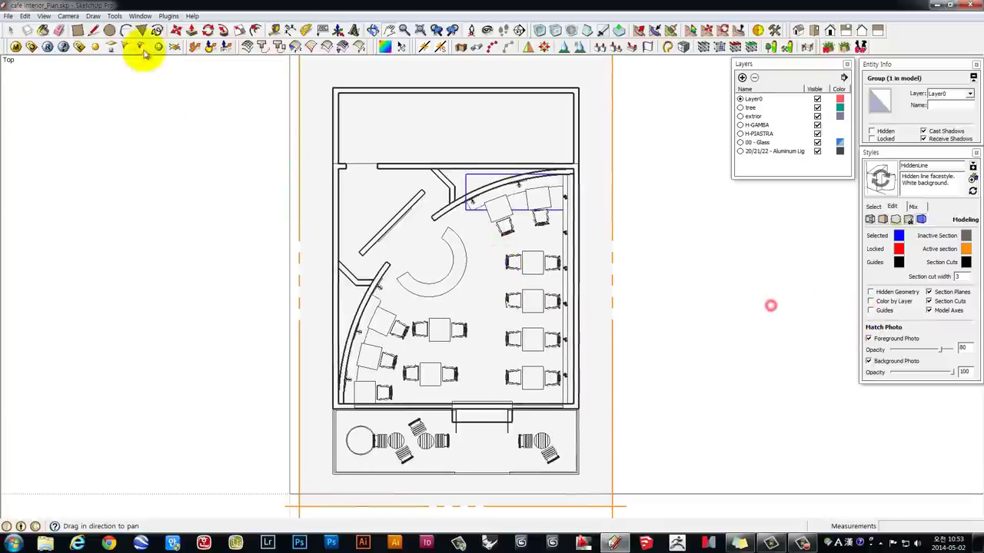
Select the section plane and uncheck Section Planes, keeping section cuts displayed.
click(12, 31)
click(608, 280)
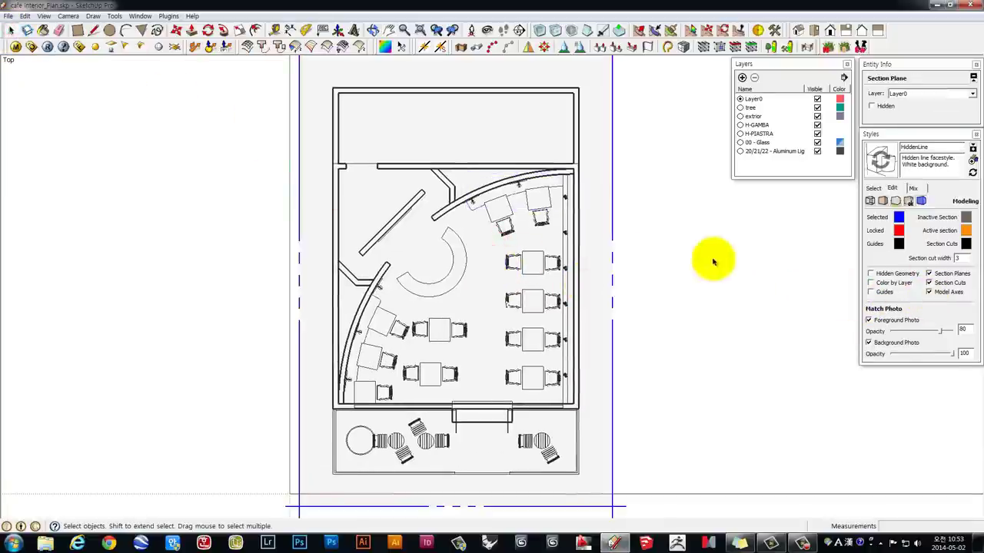
click(929, 274)
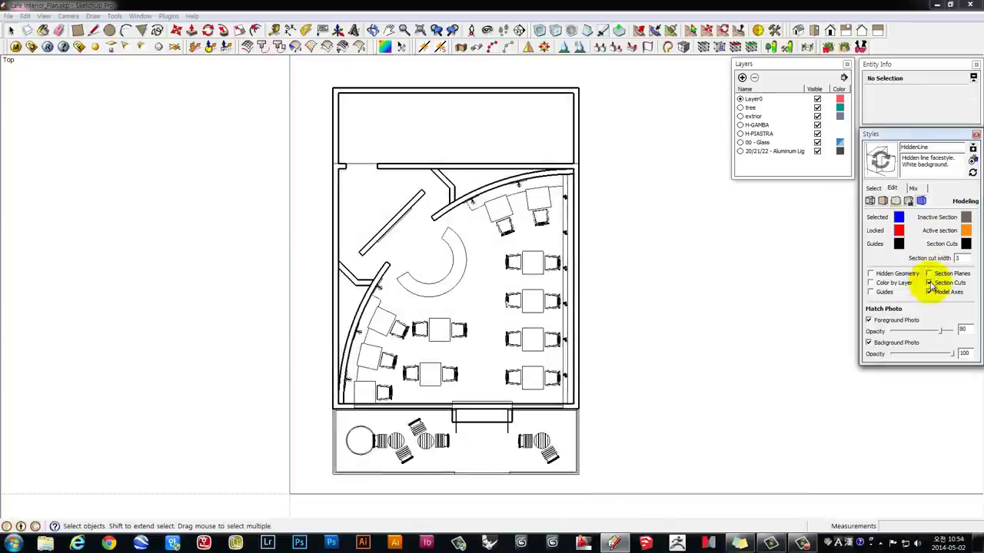
click(929, 283)
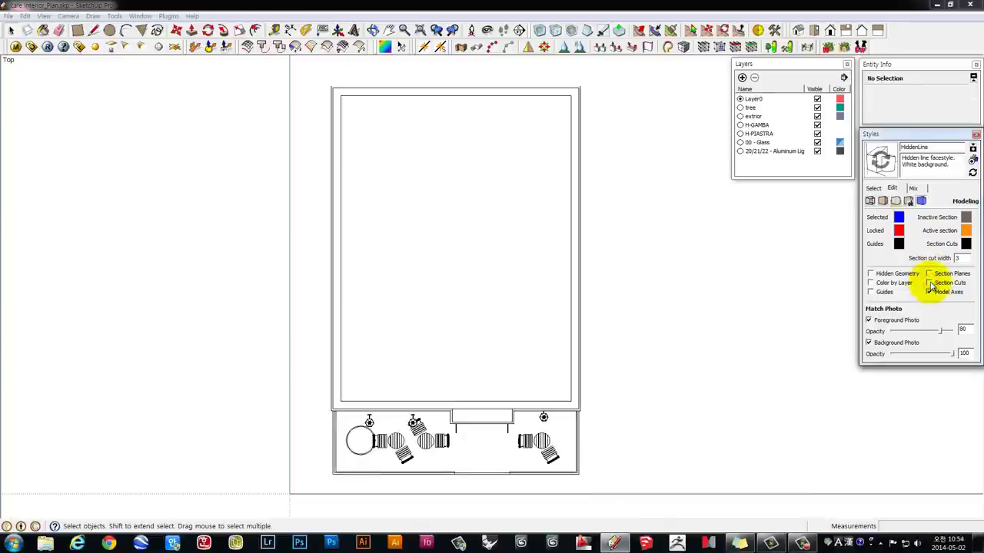
click(929, 283)
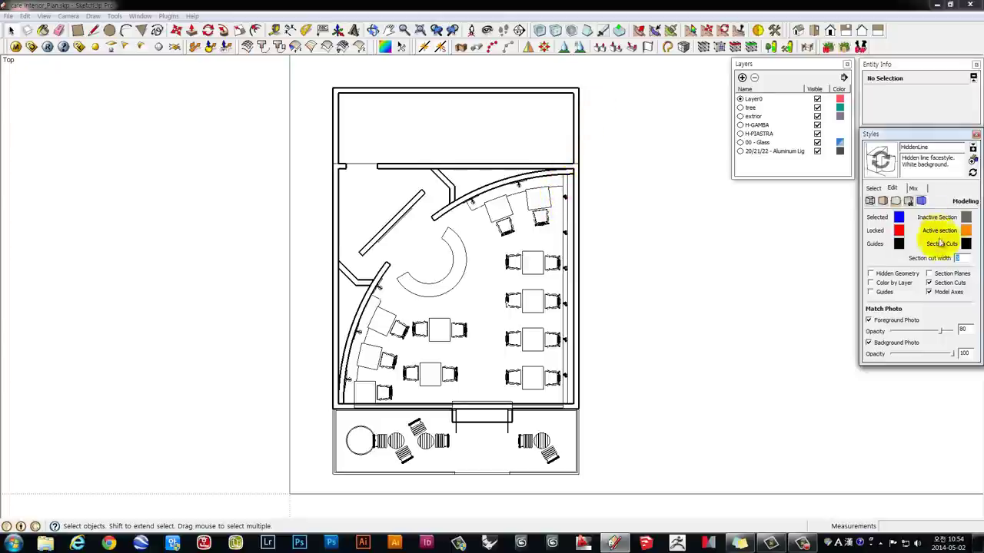
Set the section cut width to 1 and open the File menu.
click(959, 259)
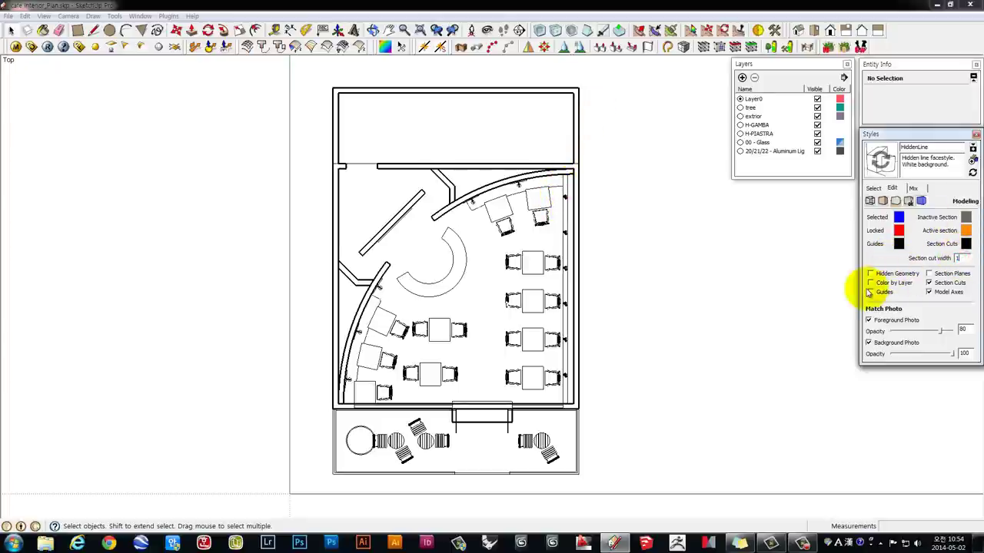
click(869, 293)
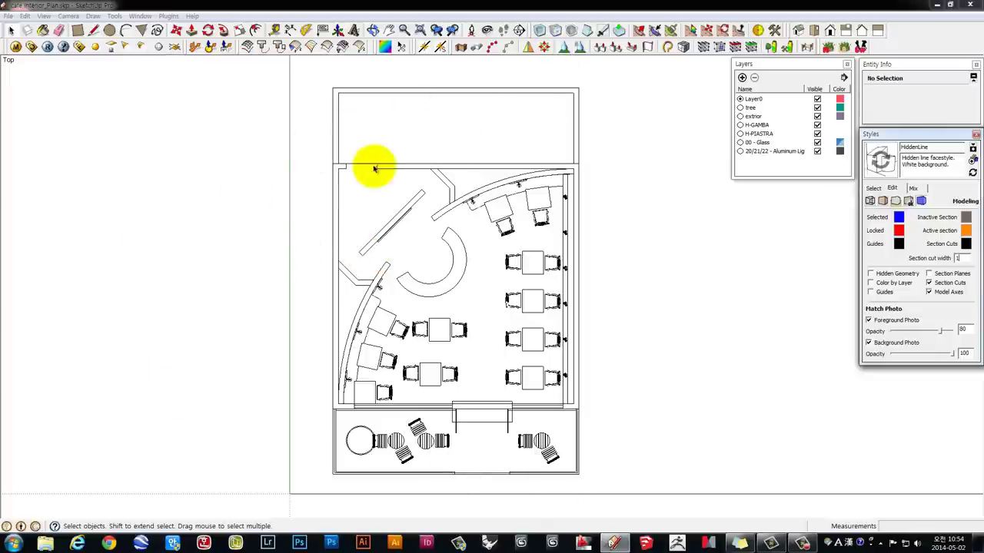
click(10, 16)
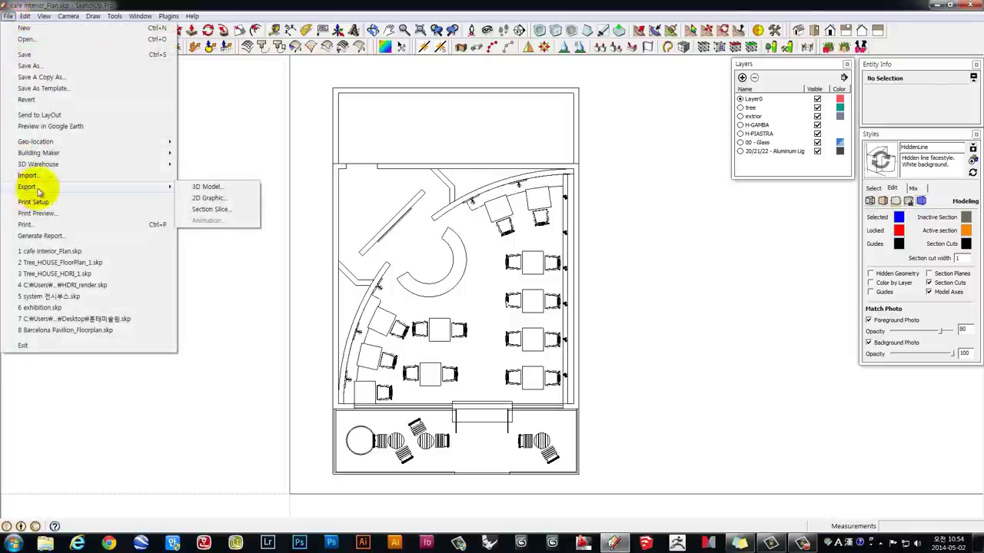
mouse_move(27, 187)
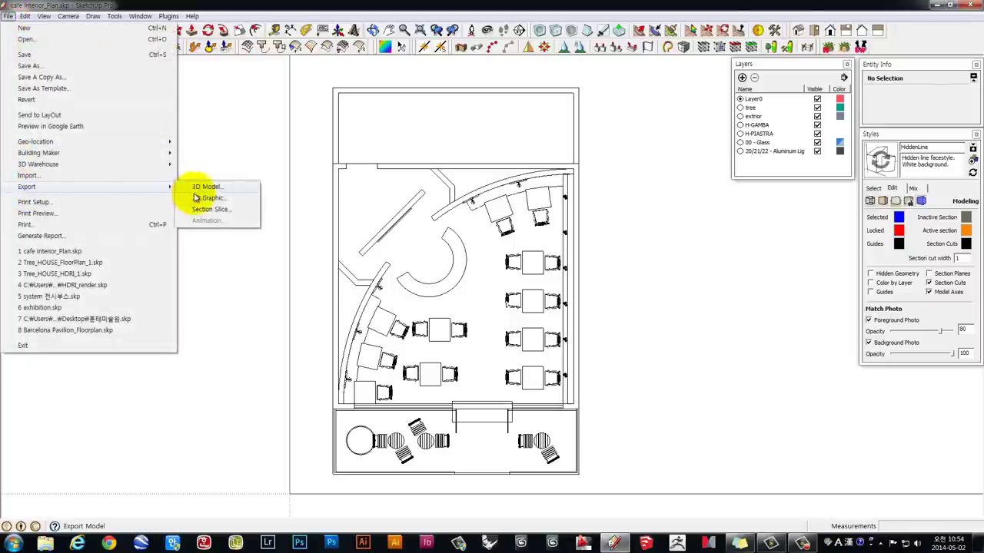
Export a 2D graphic to the Desktop as PDF, cafe interior_Plan.pdf, and open its Options.
click(207, 198)
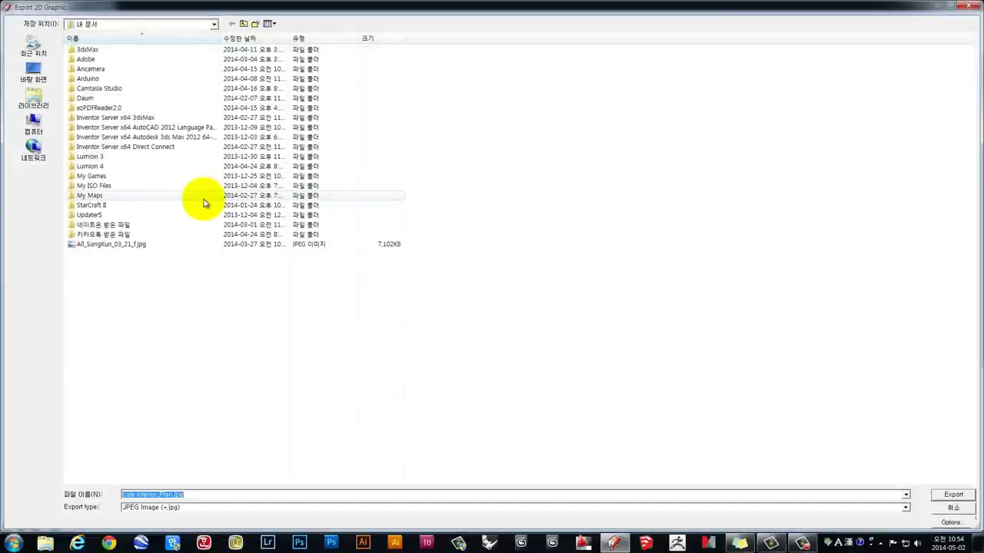
click(33, 77)
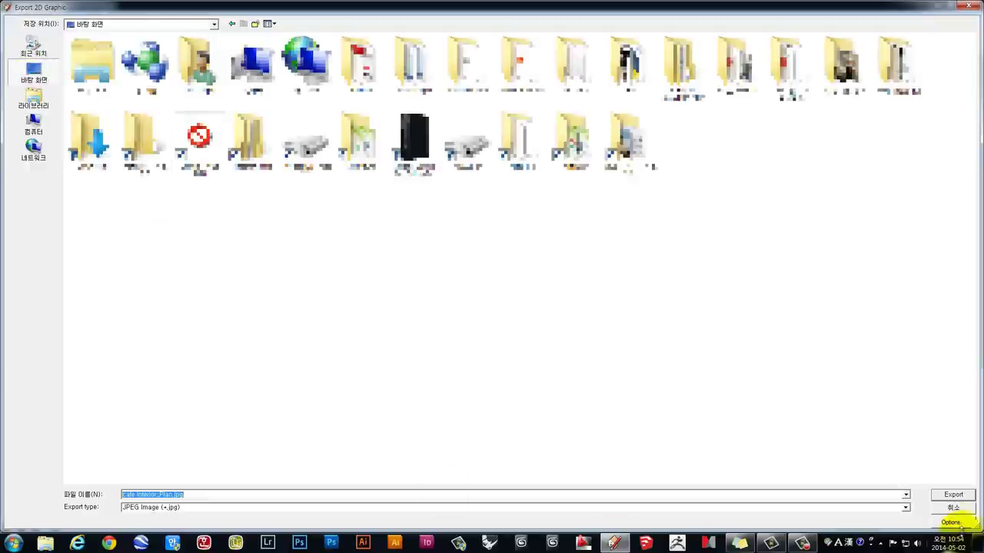
click(906, 498)
click(681, 254)
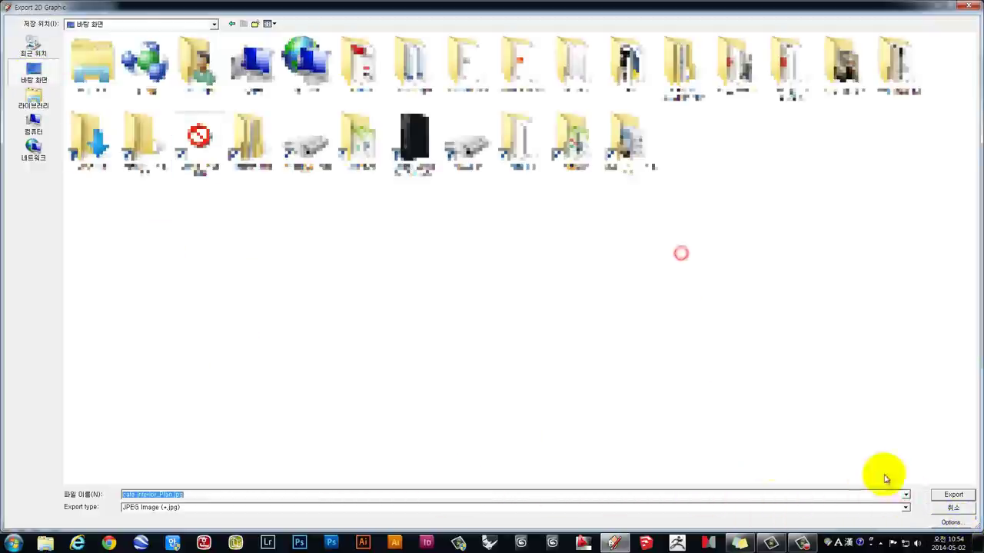
click(905, 507)
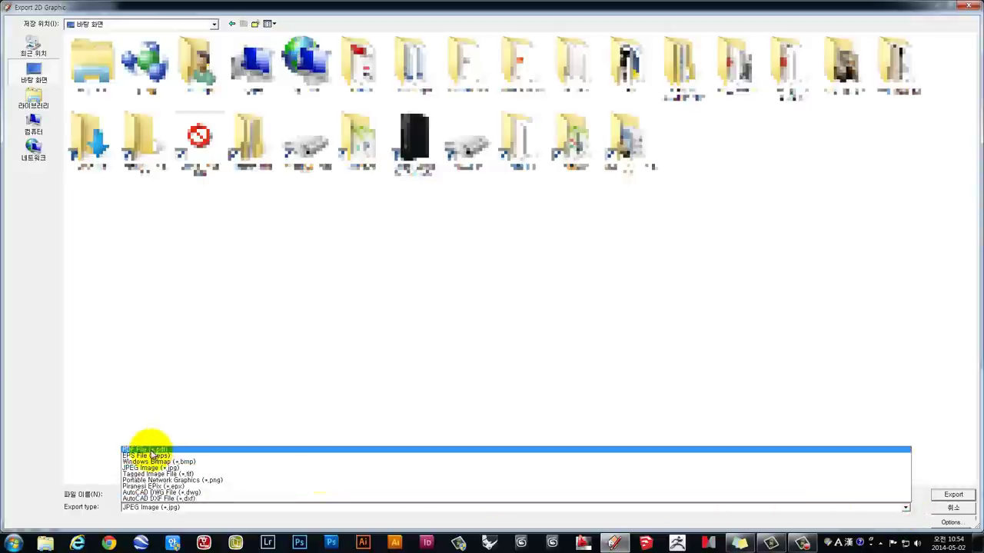
click(149, 450)
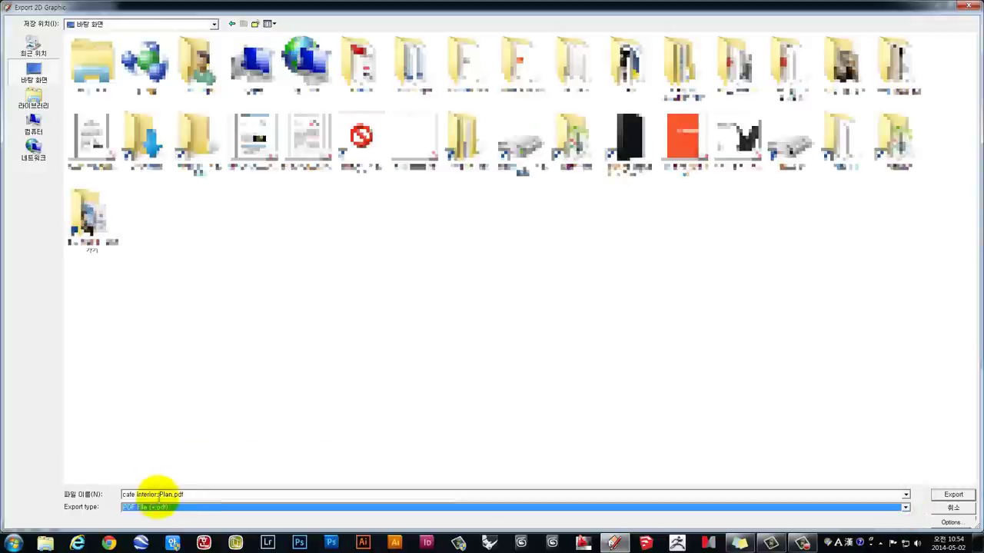
click(123, 496)
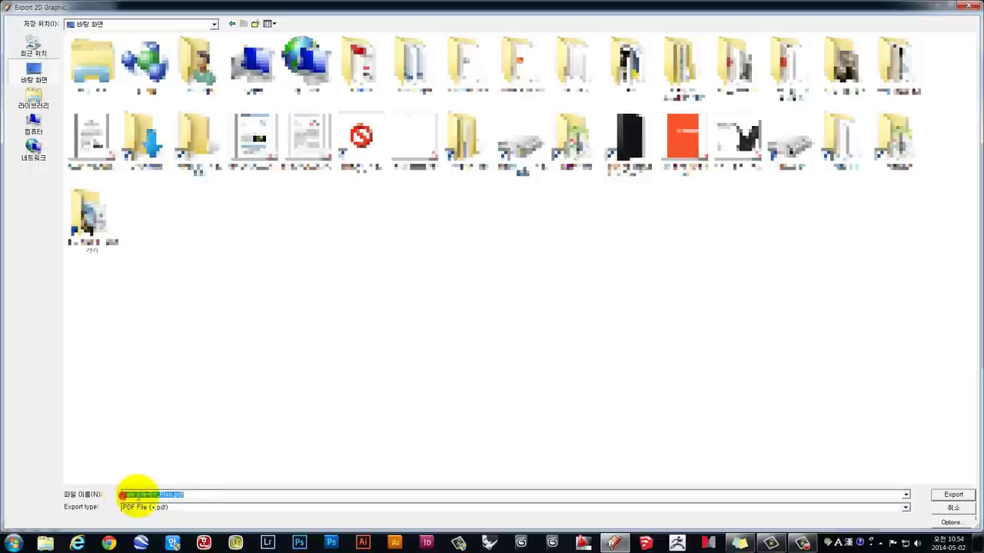
click(193, 497)
click(953, 523)
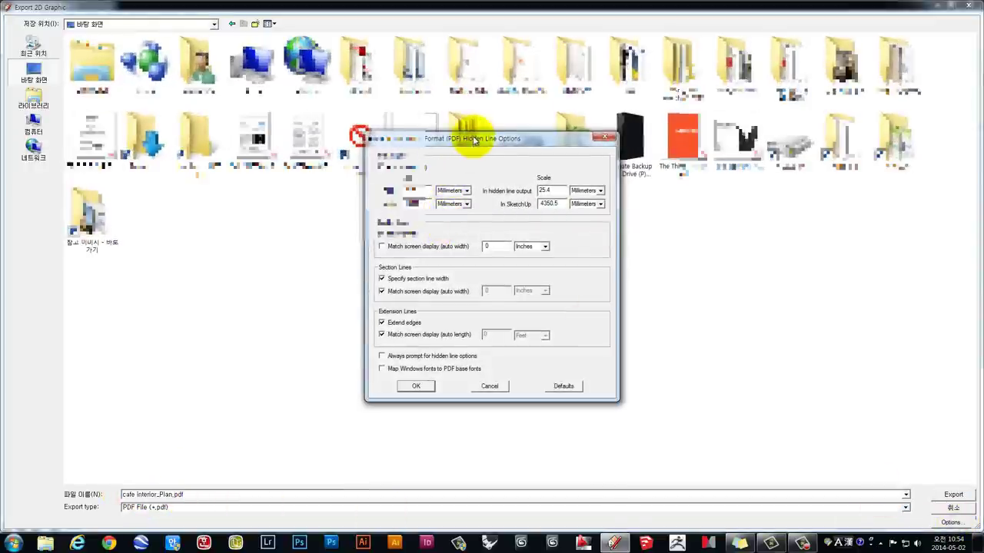
Set the PDF drawing width to 399.9 mm (height 188.7 mm) and confirm.
drag(474, 139, 633, 92)
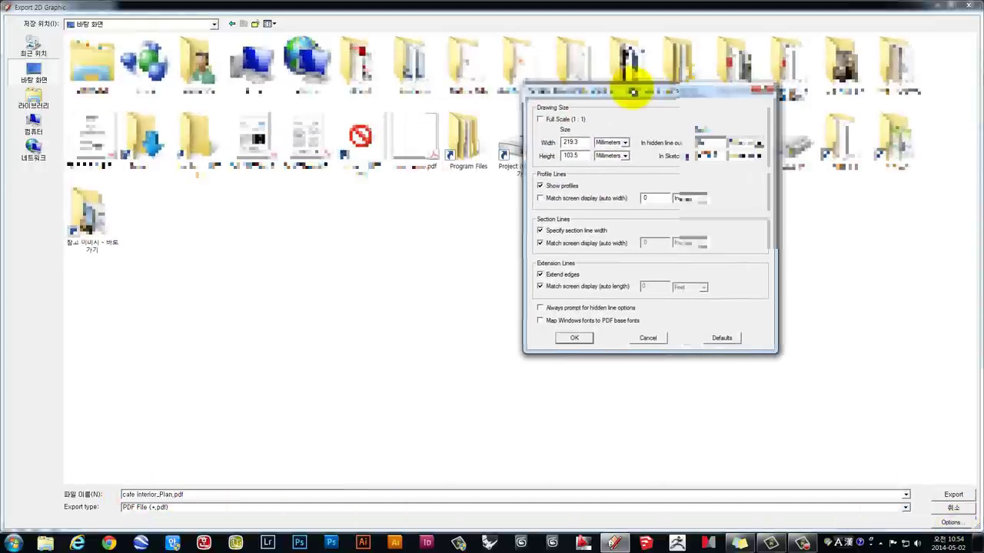
drag(632, 92, 543, 109)
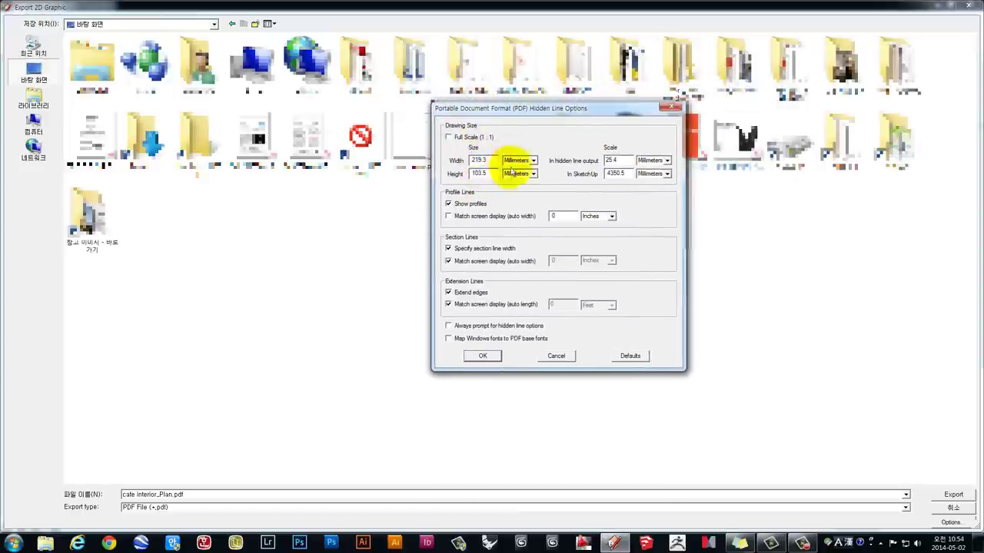
click(524, 161)
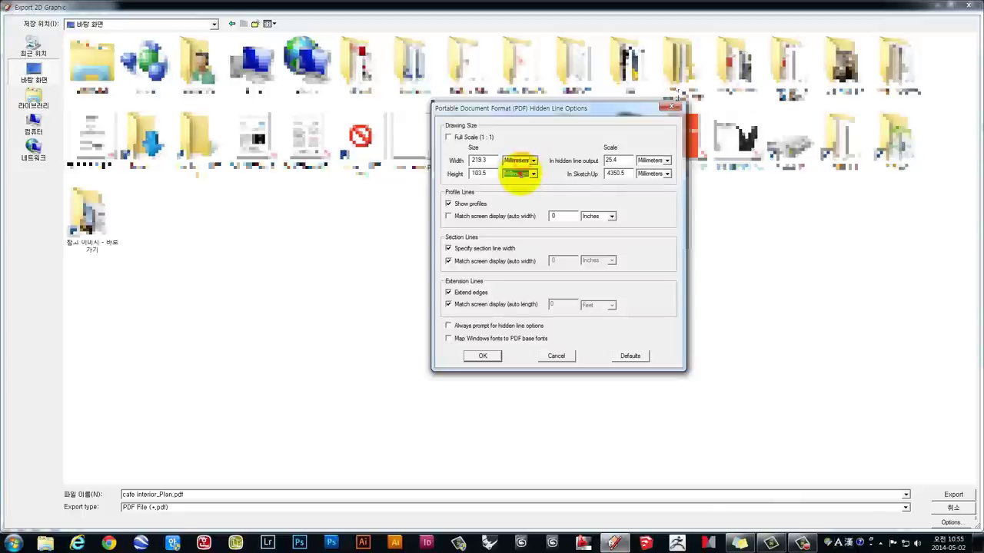
click(520, 174)
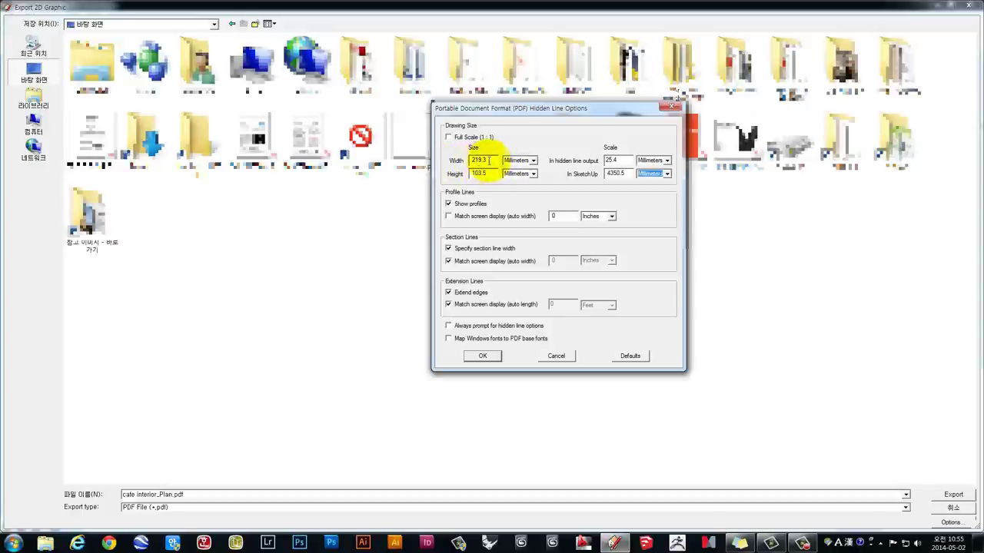
drag(489, 160, 422, 167)
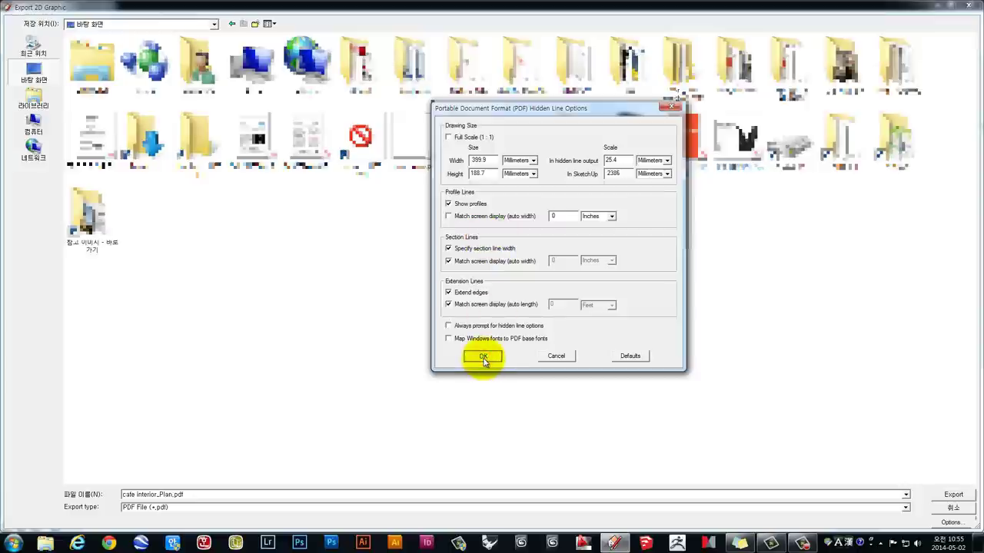
click(484, 359)
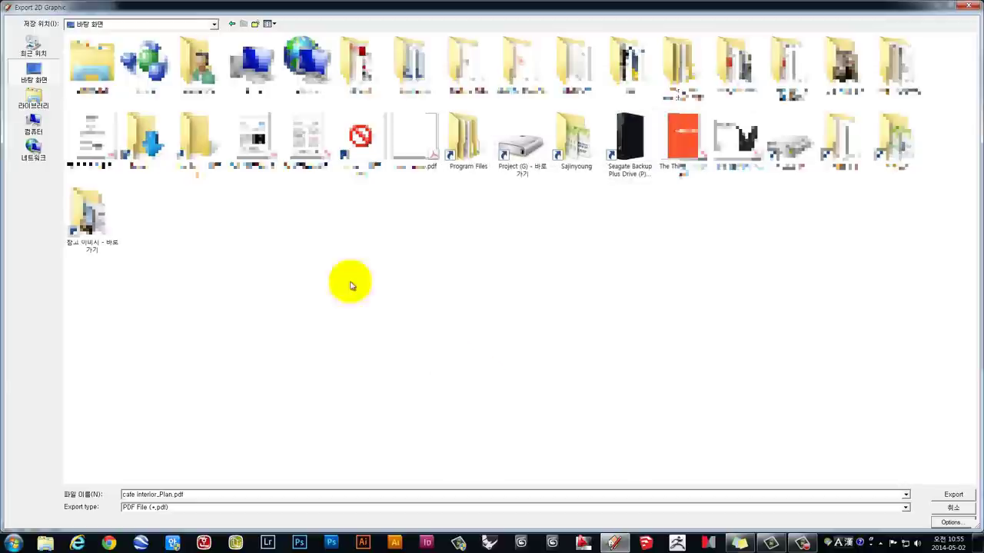
Export the PDF, verify cafe interior_Plan.pdf on the Desktop in Explorer, then close Explorer.
click(950, 494)
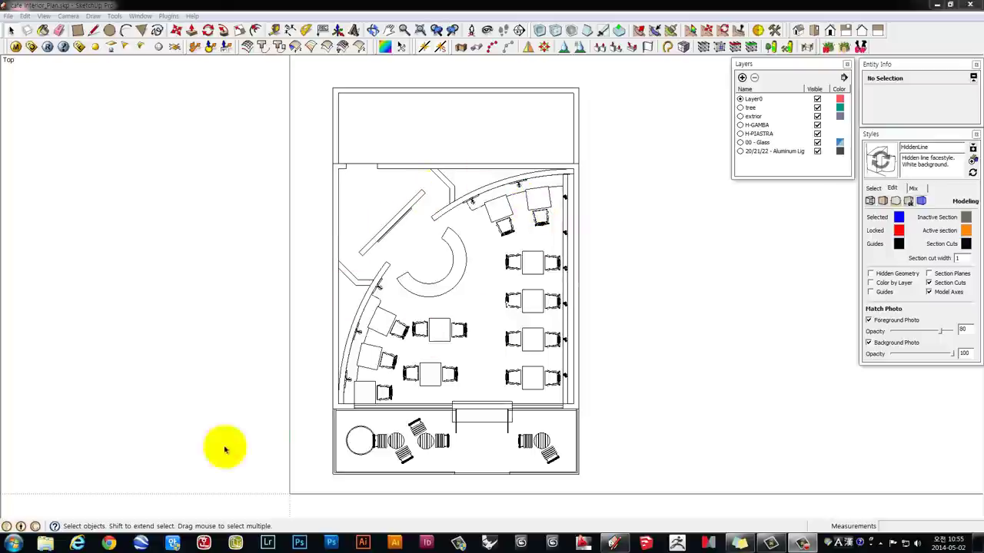
click(47, 544)
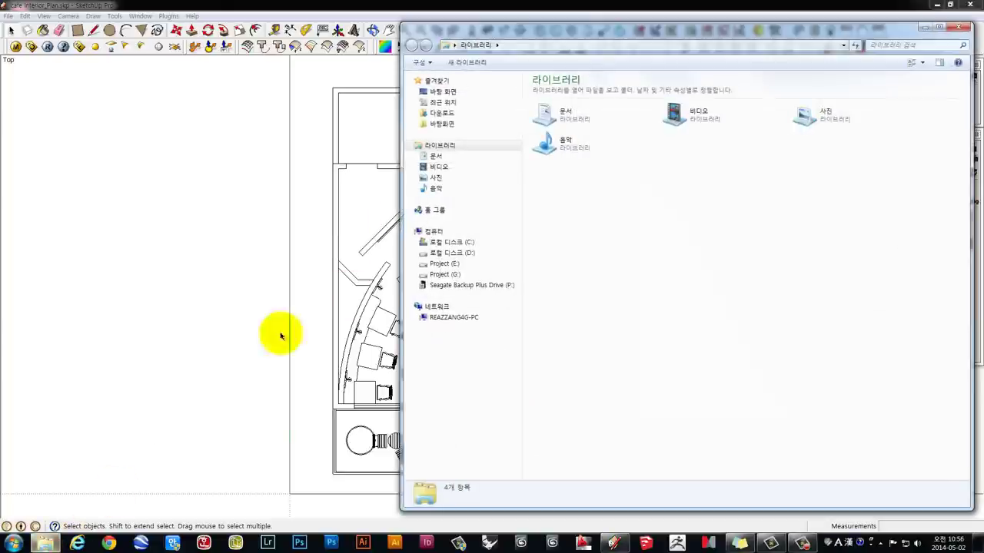
click(446, 93)
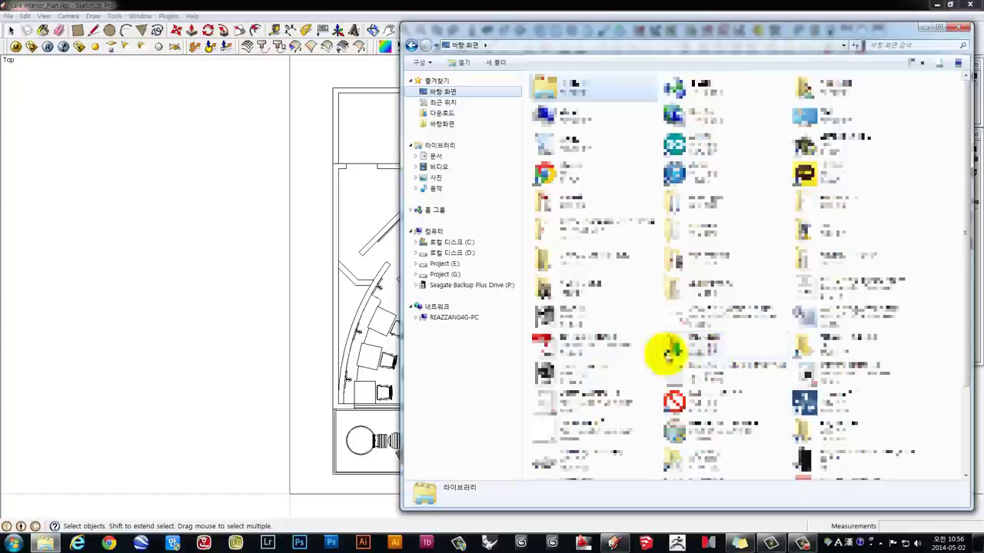
click(588, 344)
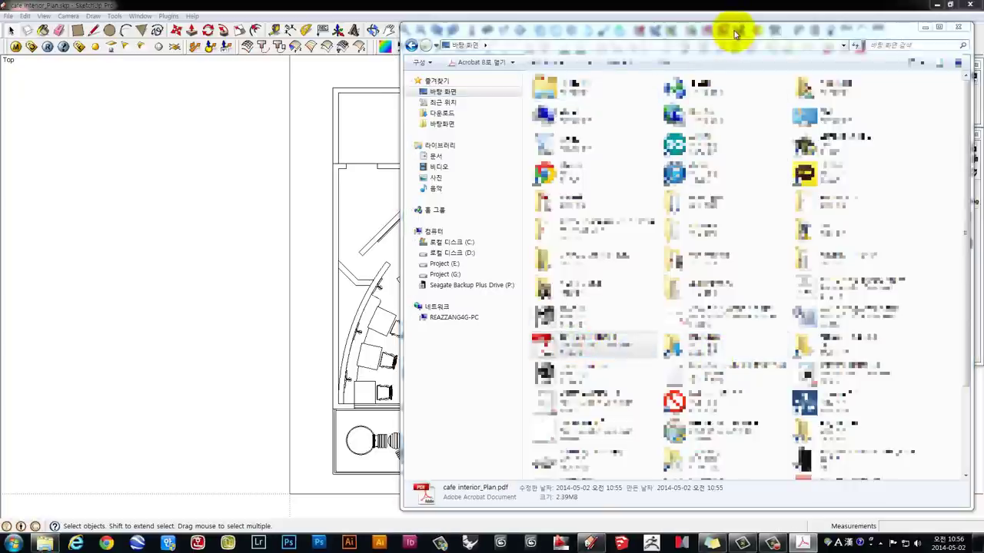
click(940, 27)
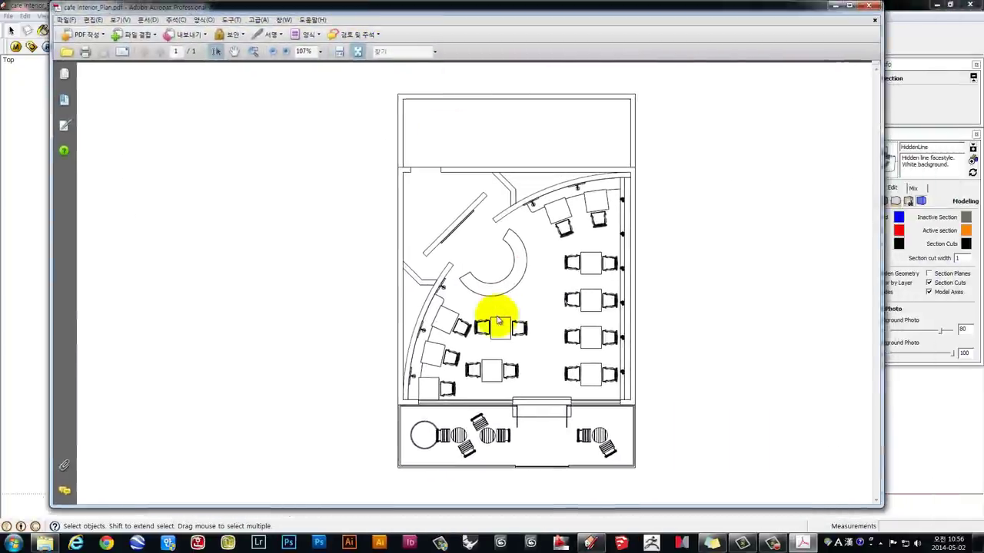
Open cafe interior_Plan.pdf in Acrobat, fit the page, and zoom to 300%.
click(497, 315)
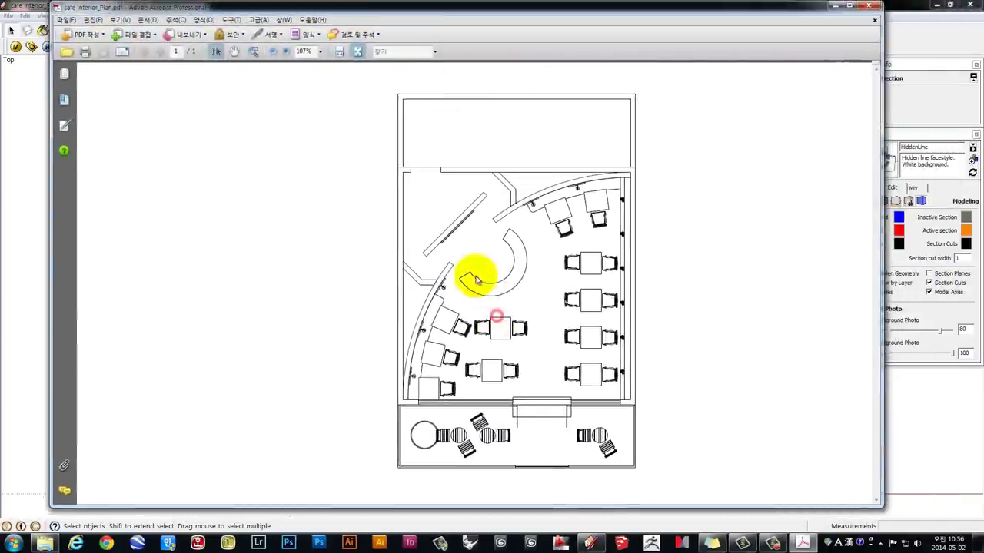
click(339, 51)
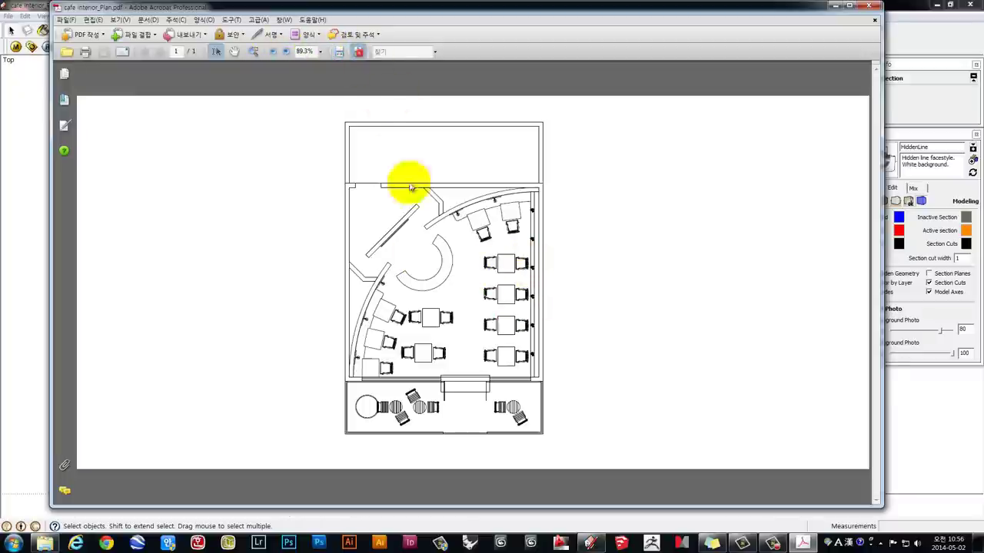
click(286, 51)
click(285, 51)
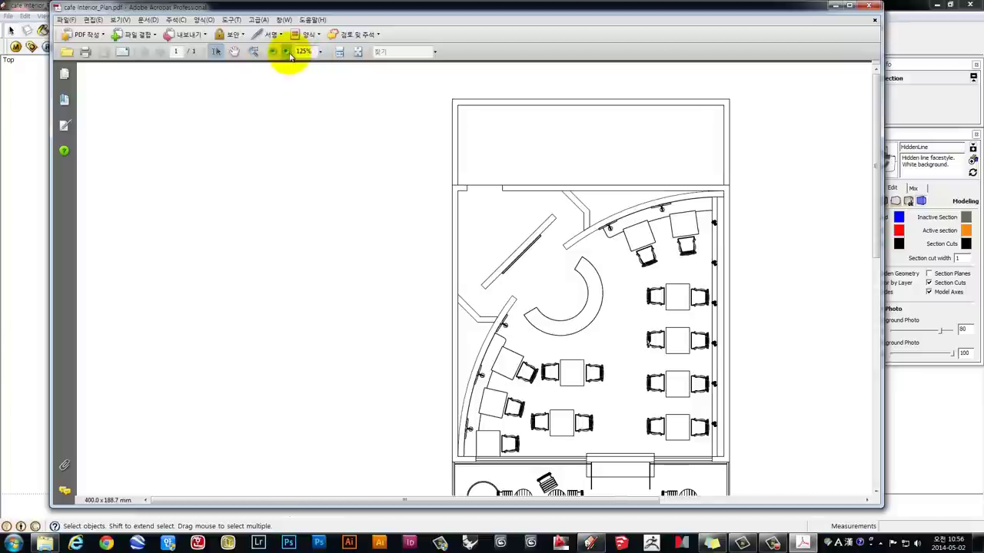
click(285, 52)
click(285, 52)
click(285, 51)
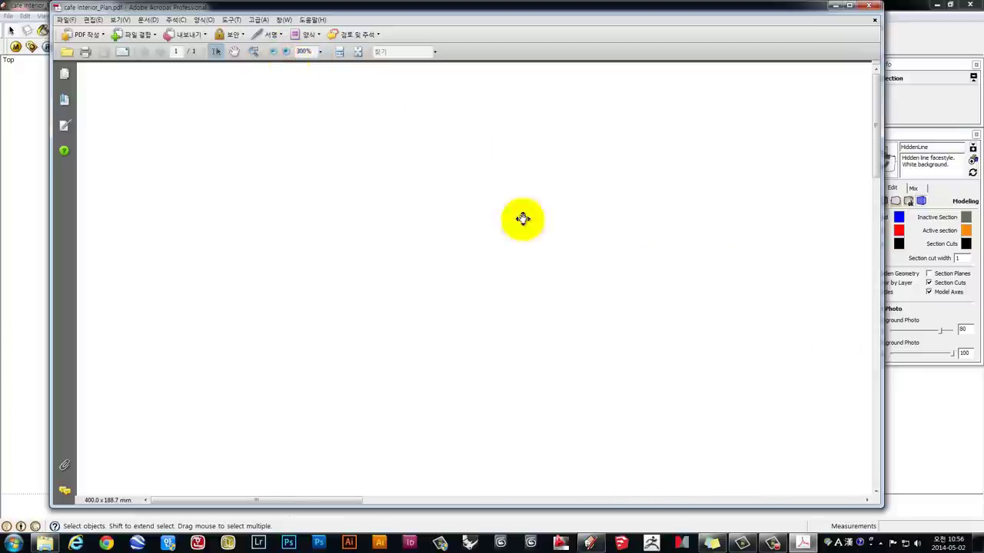
Scroll and pan around the magnified plan, then launch Photoshop from the taskbar.
scroll(692, 351, down, 5)
scroll(821, 426, down, 5)
scroll(593, 356, down, 3)
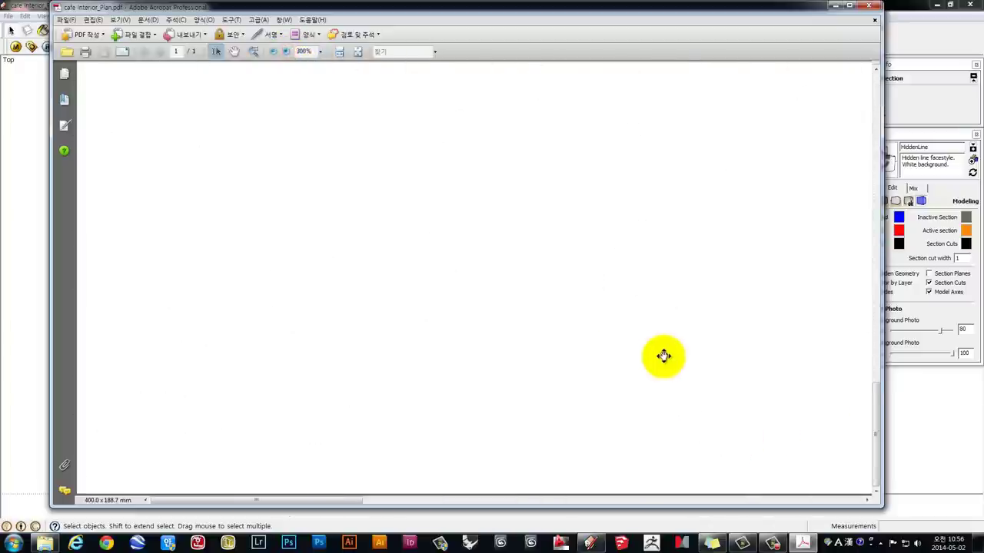
scroll(676, 346, up, 5)
scroll(699, 339, up, 5)
drag(340, 501, 563, 502)
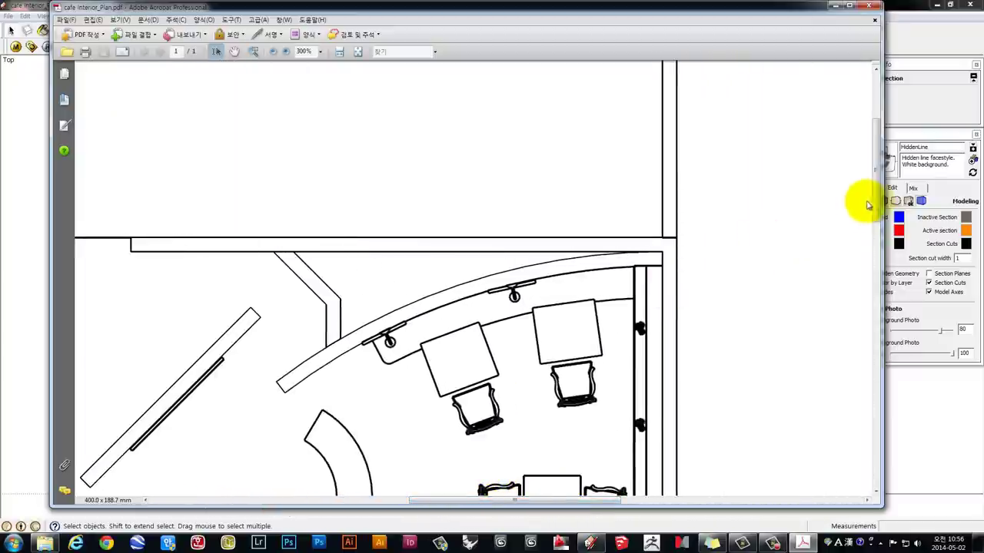
scroll(868, 206, down, 1)
scroll(854, 230, down, 3)
scroll(845, 265, down, 2)
scroll(692, 246, down, 1)
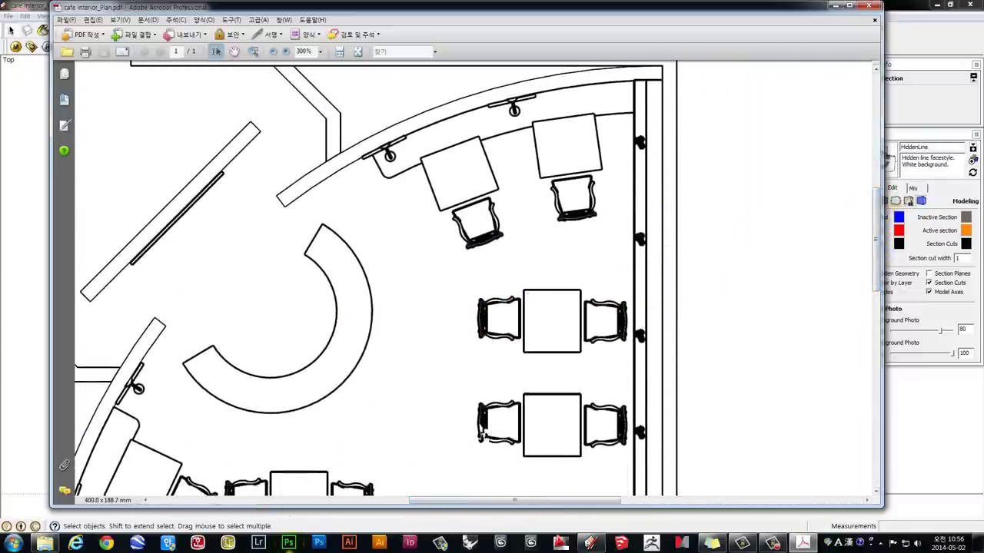
click(289, 542)
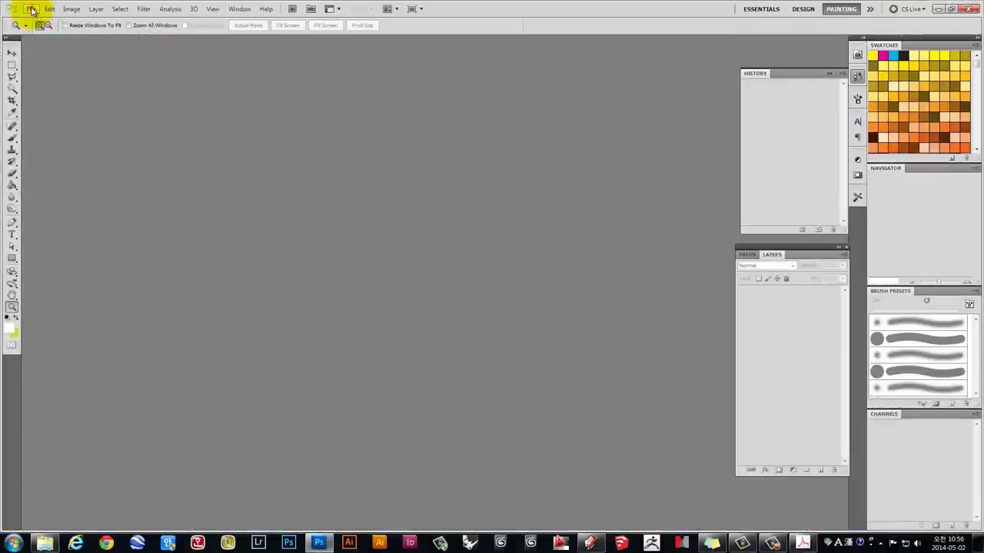
Open cafe interior_Plan.pdf from the Desktop in Photoshop.
click(32, 9)
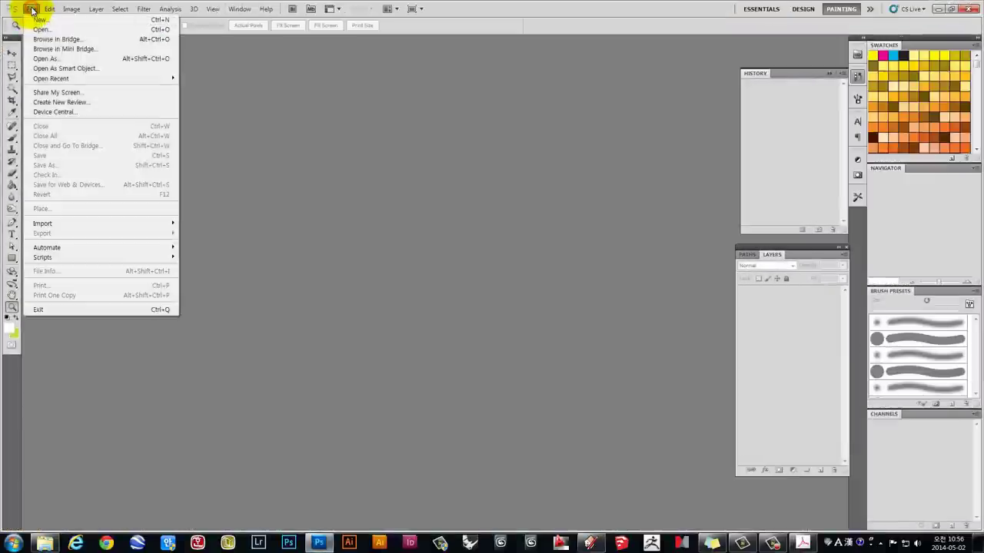
click(47, 28)
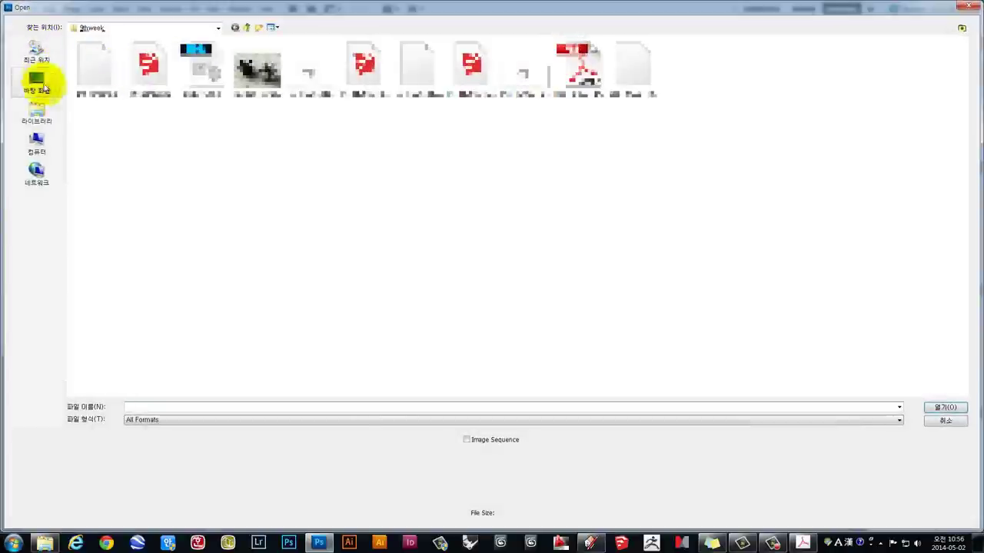
click(37, 81)
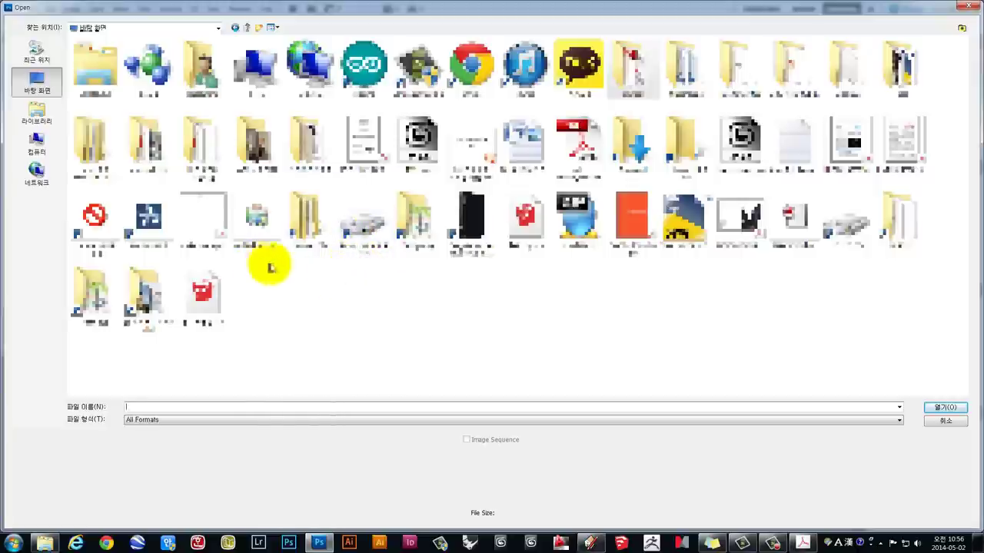
click(576, 154)
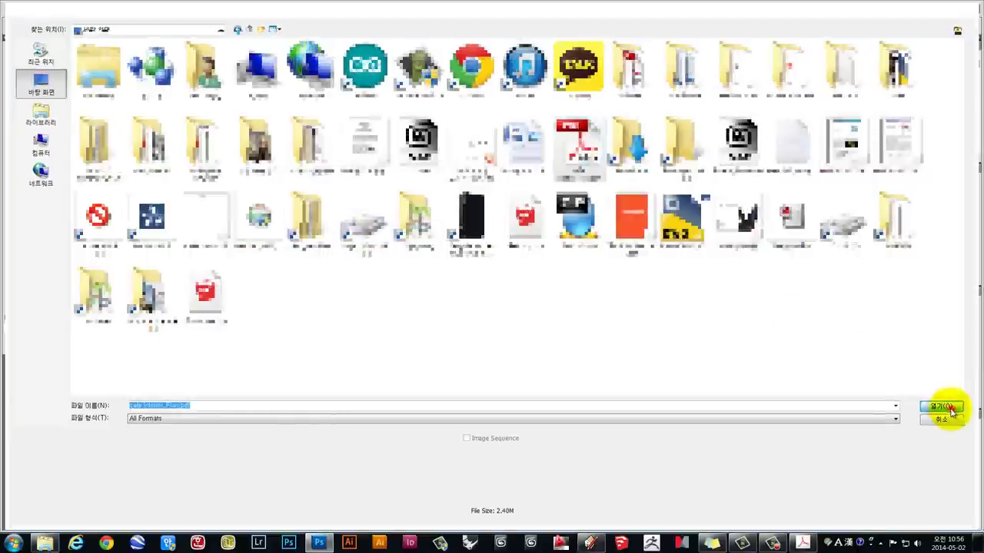
click(951, 412)
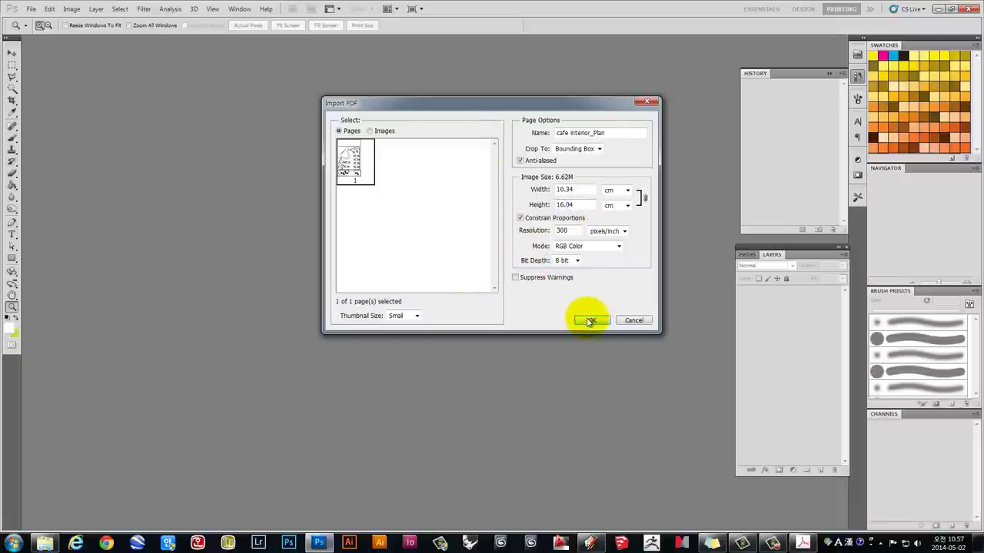
Check the width and height, then import the PDF at 300 pixels/inch.
drag(577, 189, 519, 190)
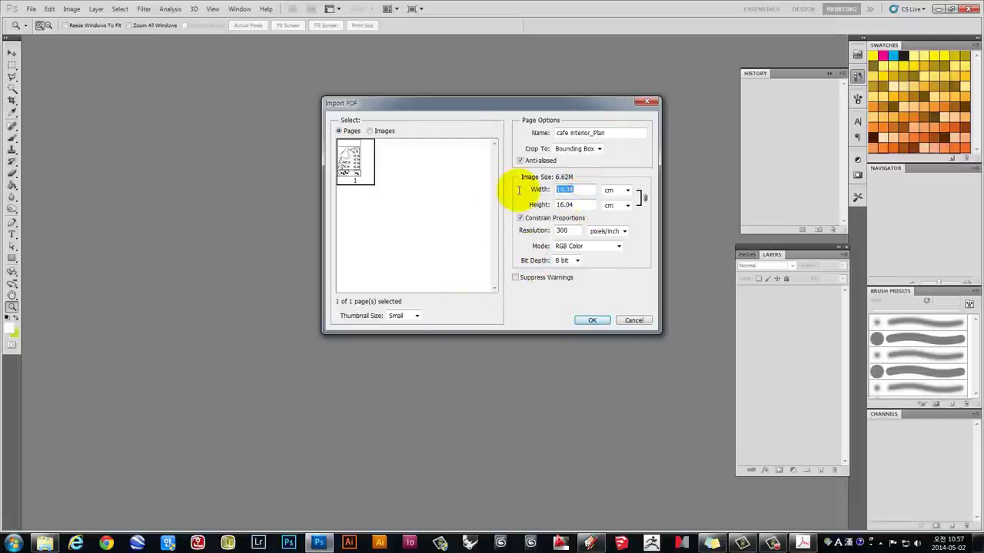
drag(578, 204, 519, 206)
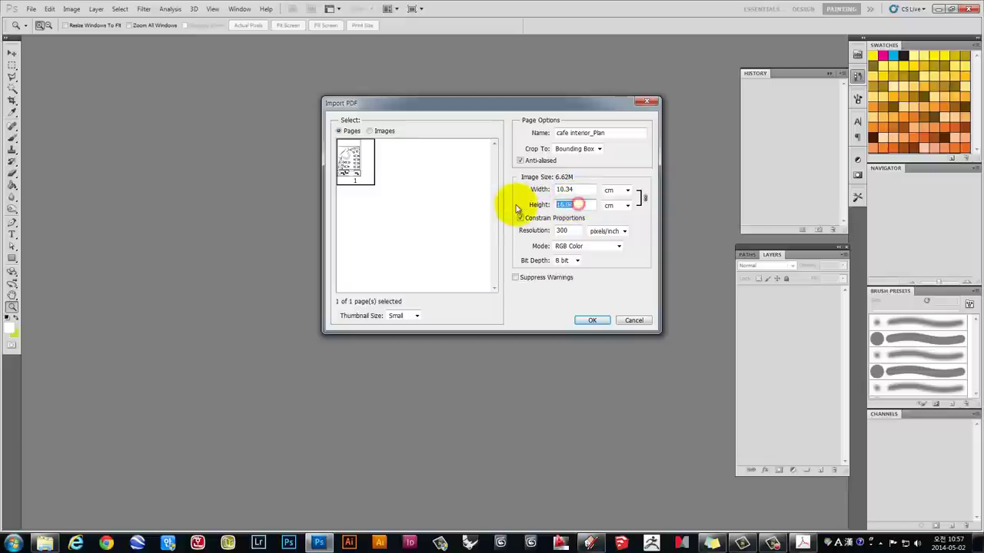
click(592, 320)
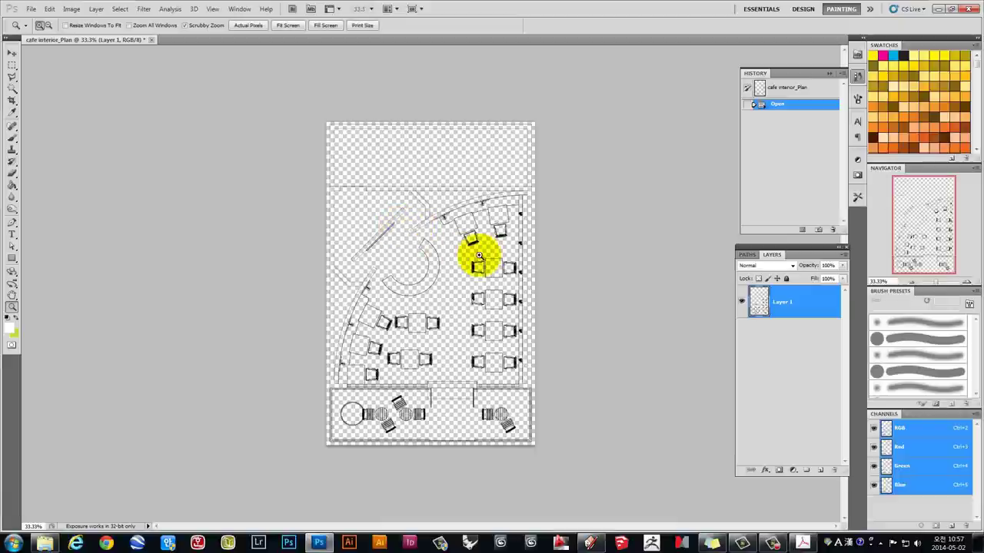
Zoom in on a table, chair and the curved counter to examine their soft line edges.
click(477, 269)
drag(478, 269, 530, 249)
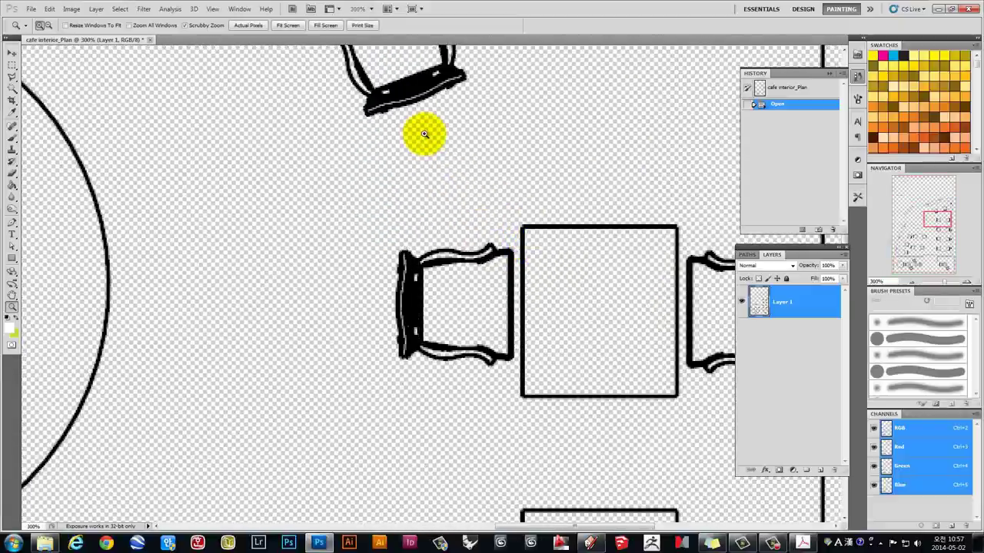
drag(442, 154, 432, 123)
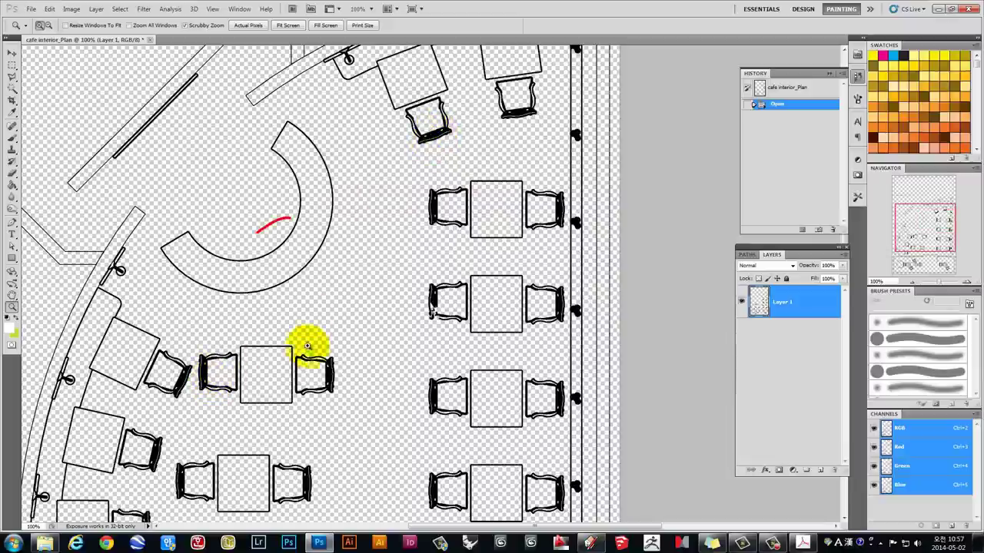
alt+click(197, 96)
click(134, 179)
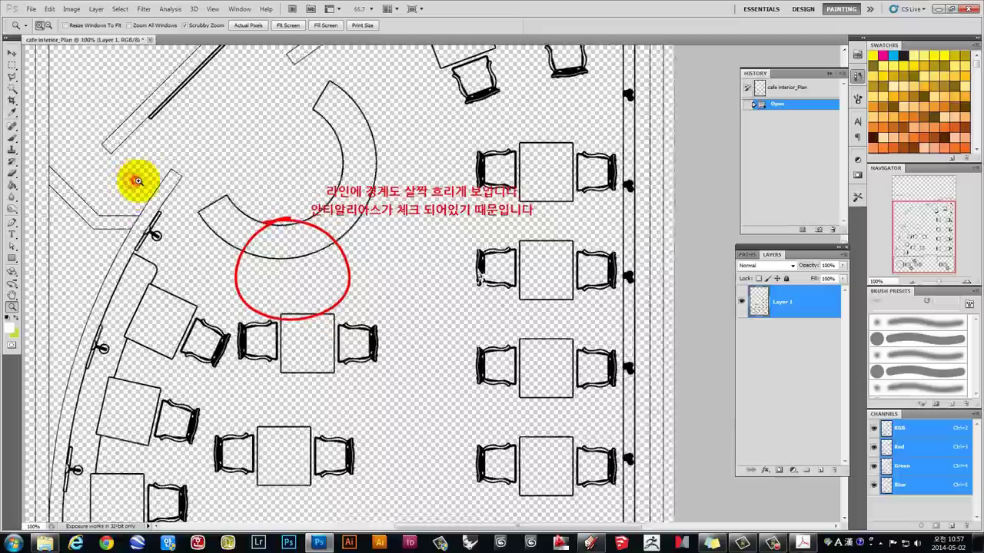
click(213, 172)
click(211, 162)
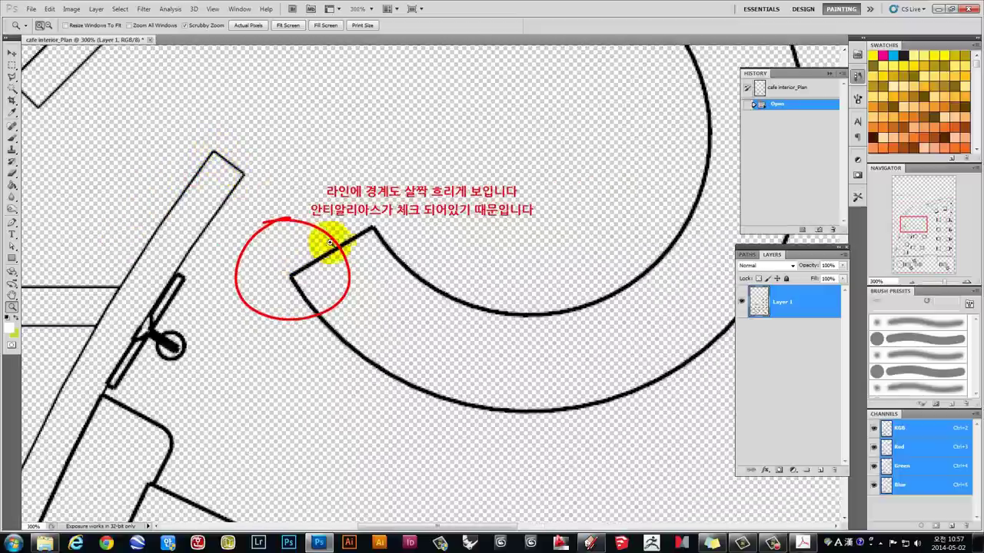
Review the whole plan and the top-right chairs, then close the document to reach the save prompt.
alt+click(387, 253)
alt+click(389, 254)
alt+click(388, 254)
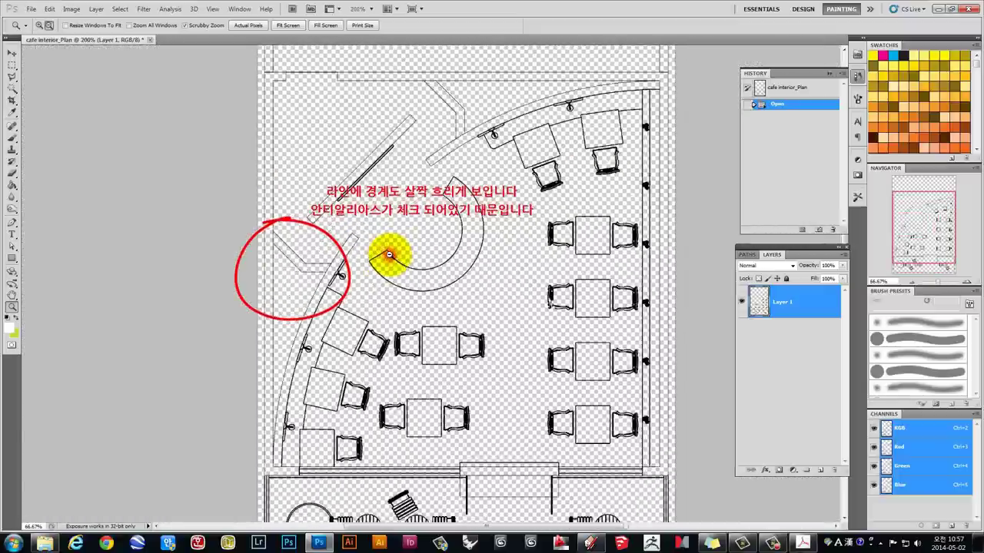
alt+click(388, 256)
alt+click(437, 441)
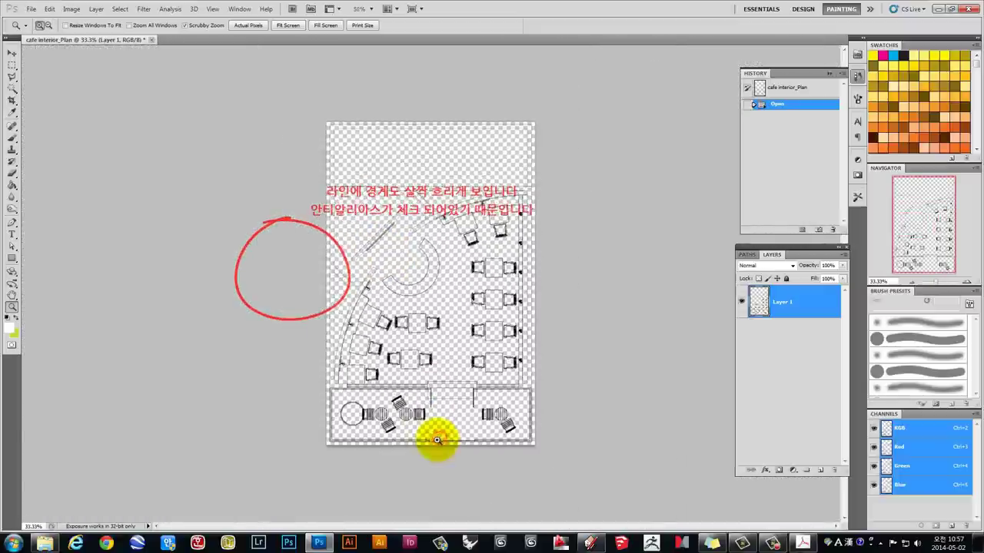
click(437, 249)
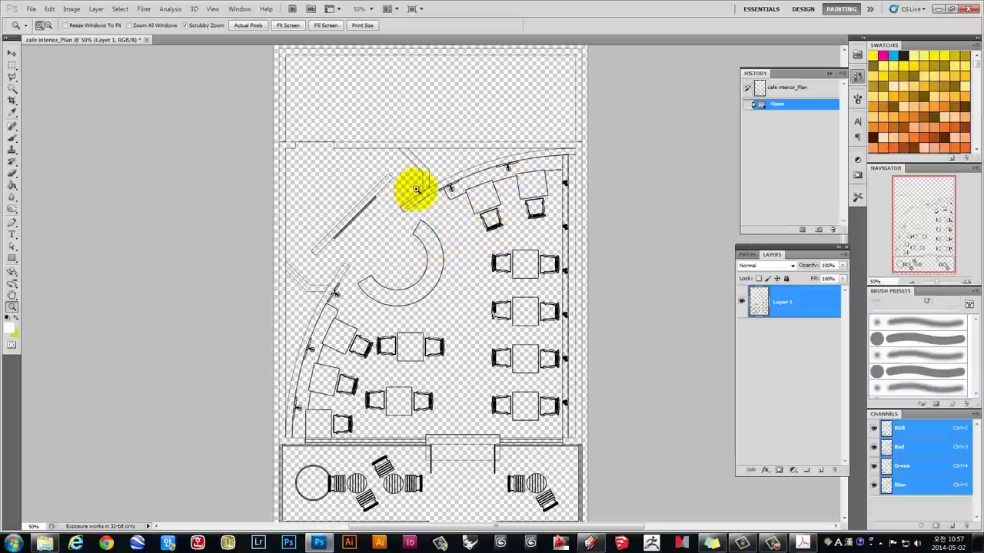
alt+click(361, 166)
click(484, 219)
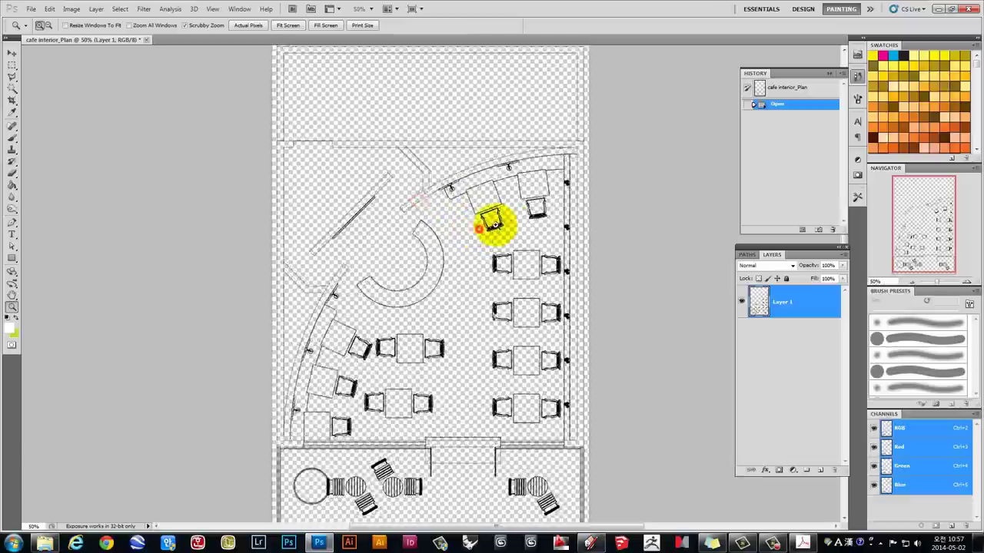
click(492, 215)
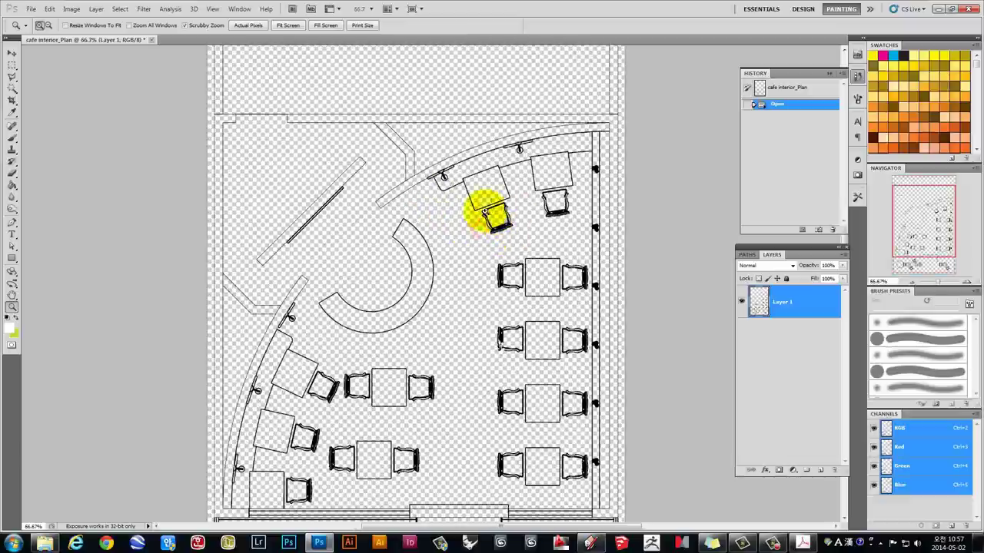
click(152, 40)
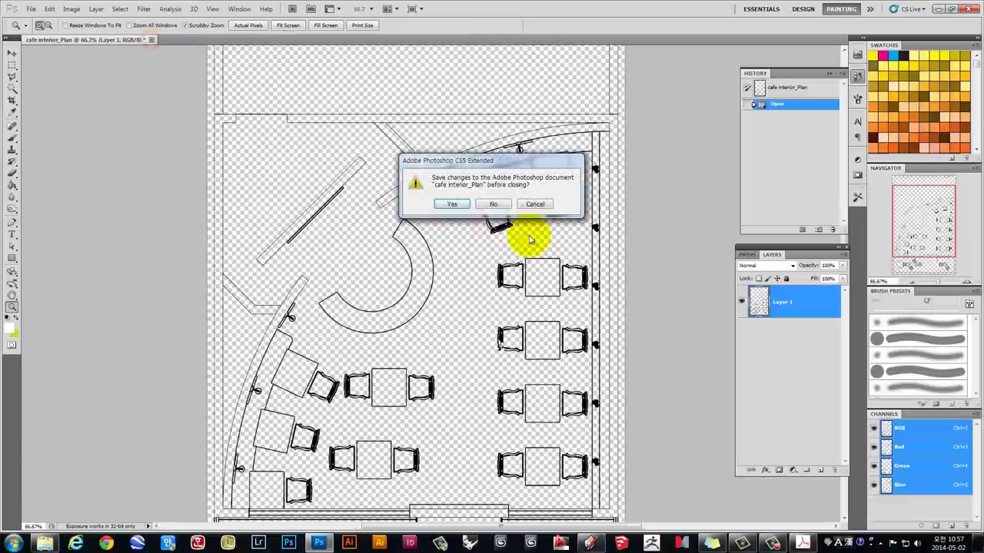
Discard the Photoshop copy and open cafe interior_Plan.pdf from the Desktop in Illustrator.
click(493, 202)
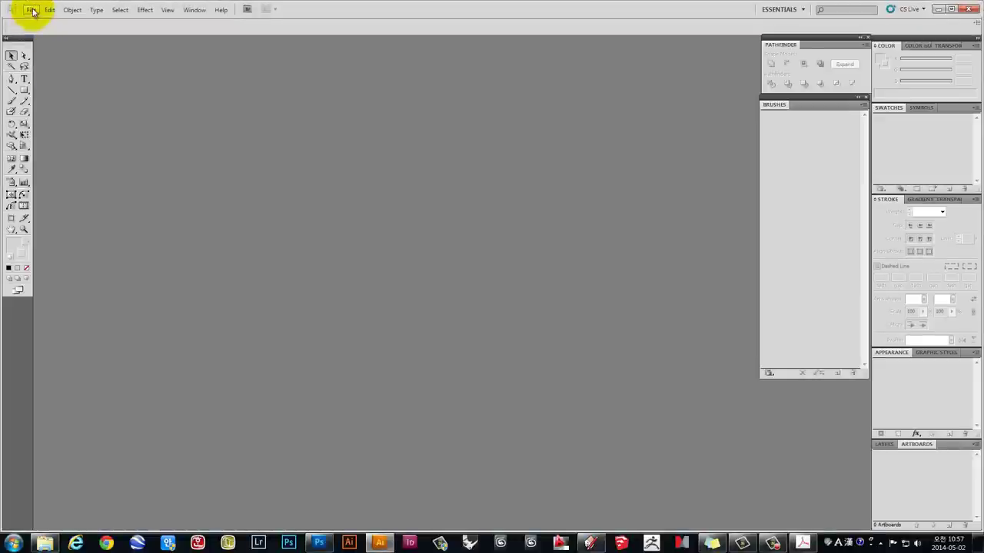
click(30, 10)
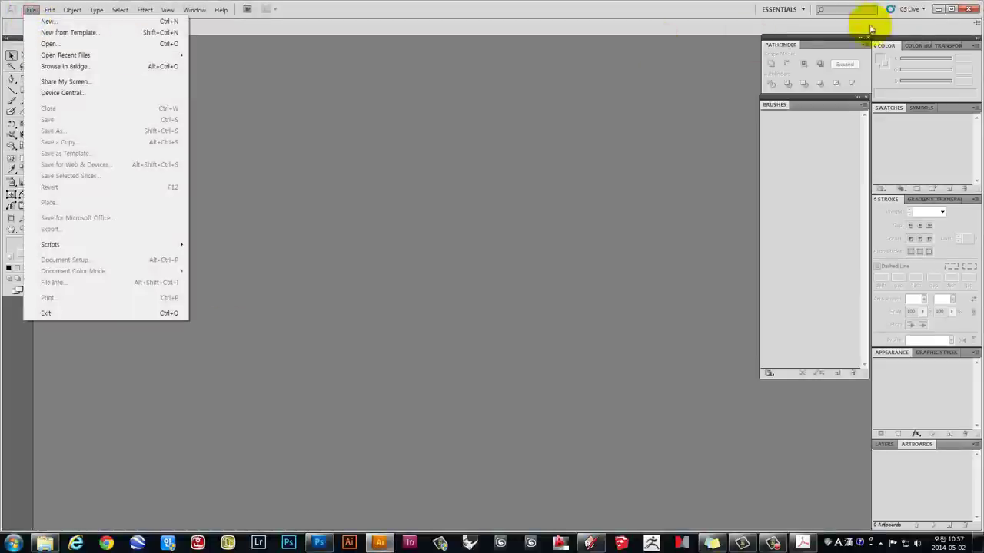
click(57, 43)
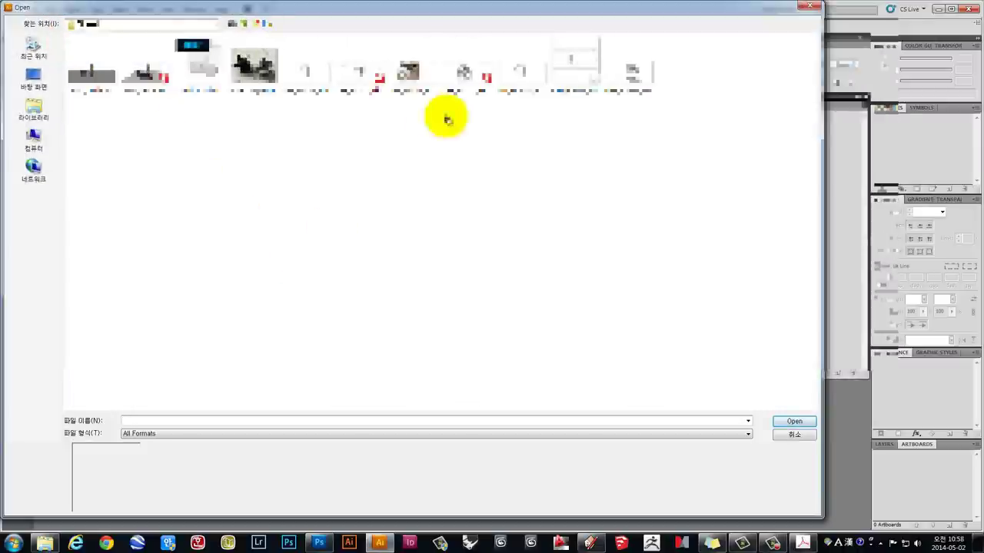
click(34, 77)
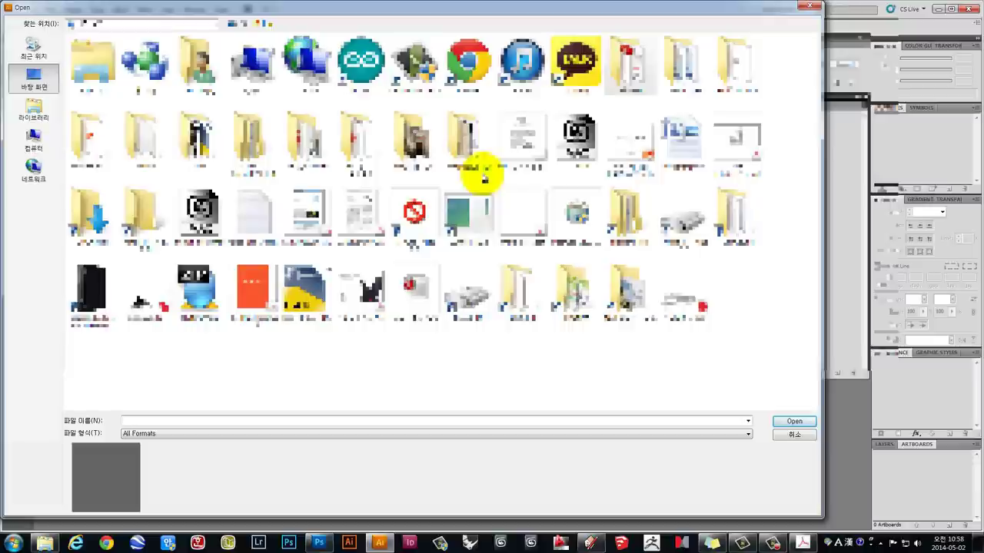
click(732, 161)
click(800, 421)
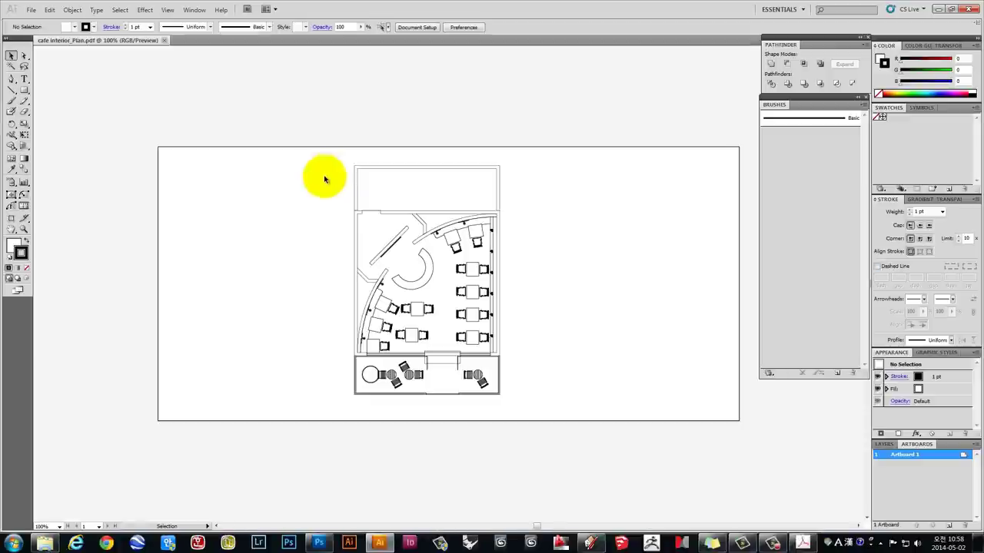
Select all the floor plan linework and set its stroke weight to 0.25 pt.
scroll(409, 314, up, 3)
scroll(395, 318, up, 2)
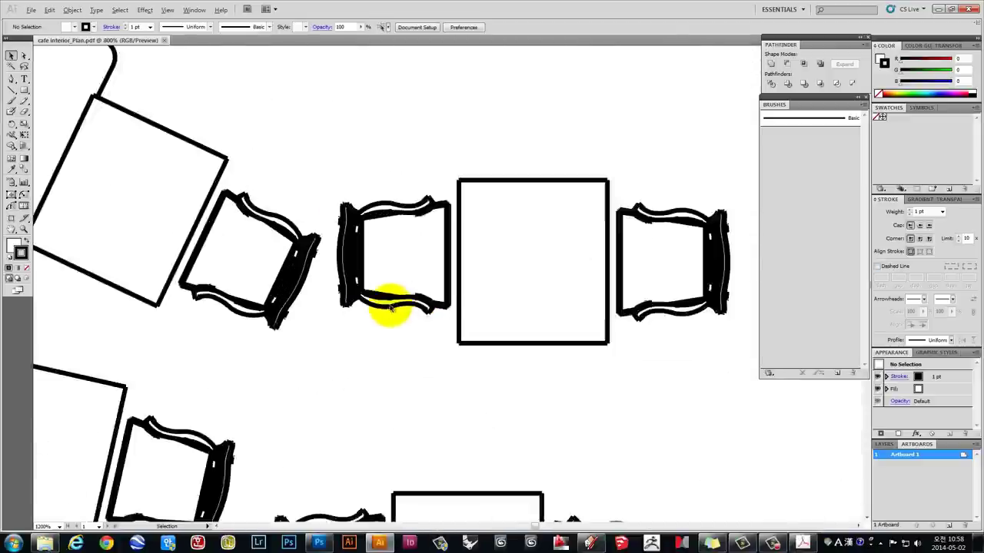
scroll(384, 308, up, 2)
scroll(369, 286, up, 2)
scroll(322, 297, down, 5)
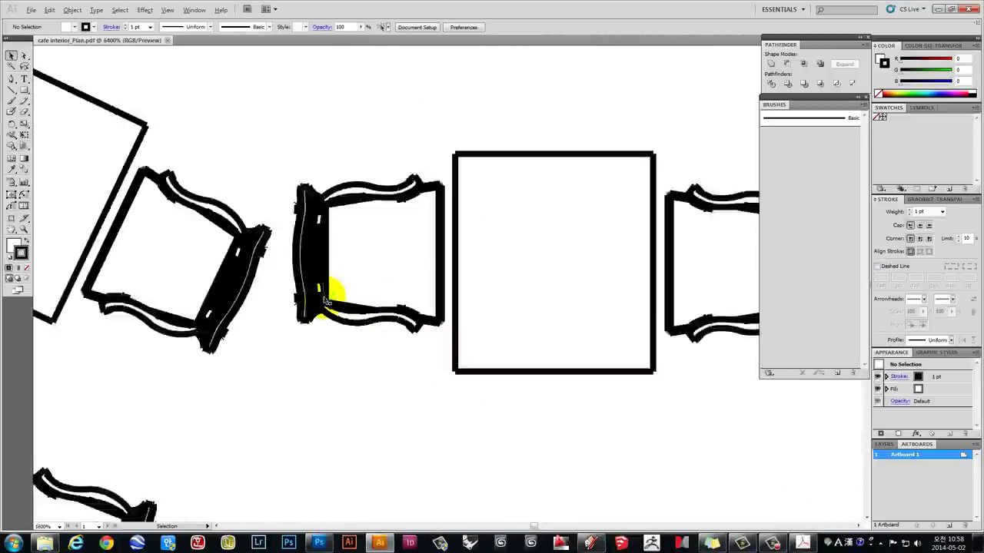
scroll(323, 294, down, 5)
scroll(318, 297, down, 1)
drag(240, 80, 507, 440)
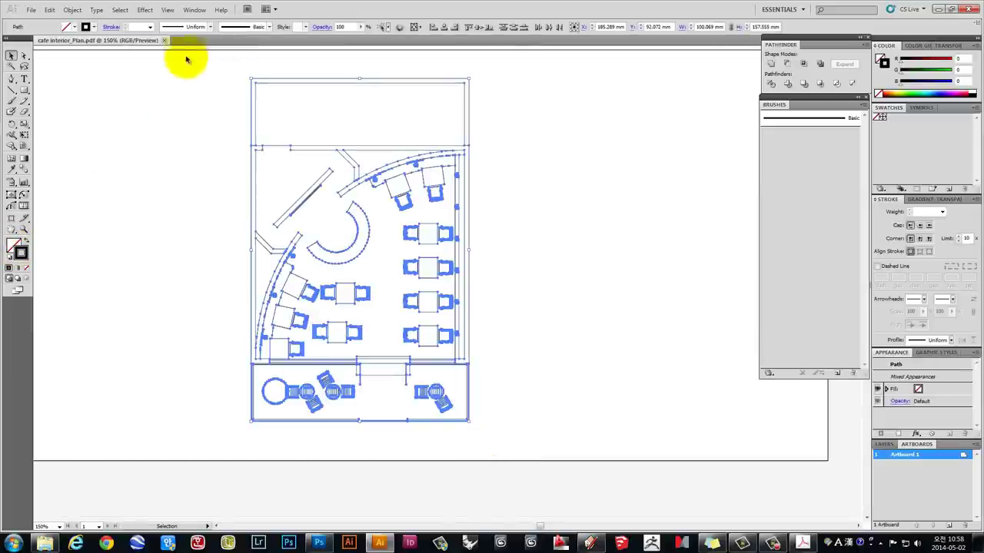
click(150, 27)
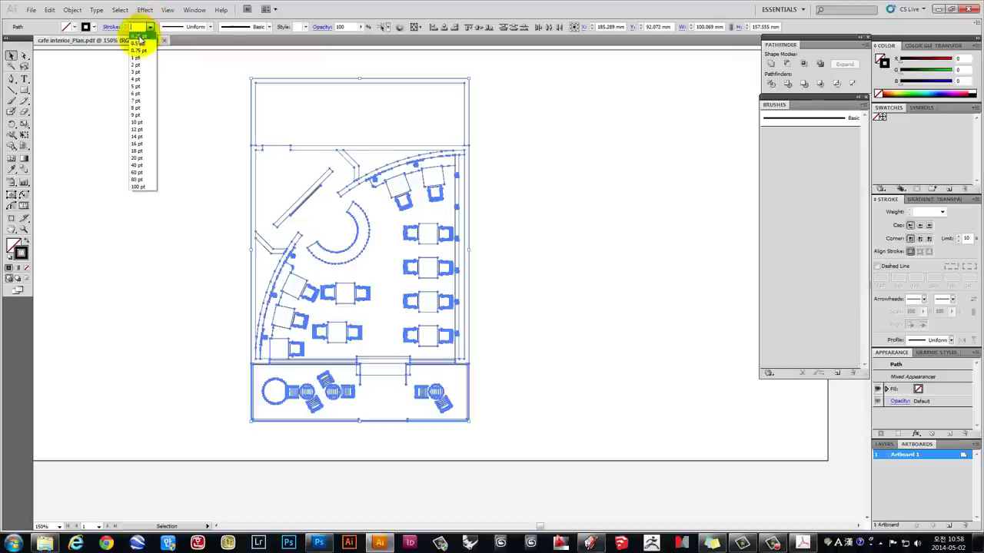
click(138, 37)
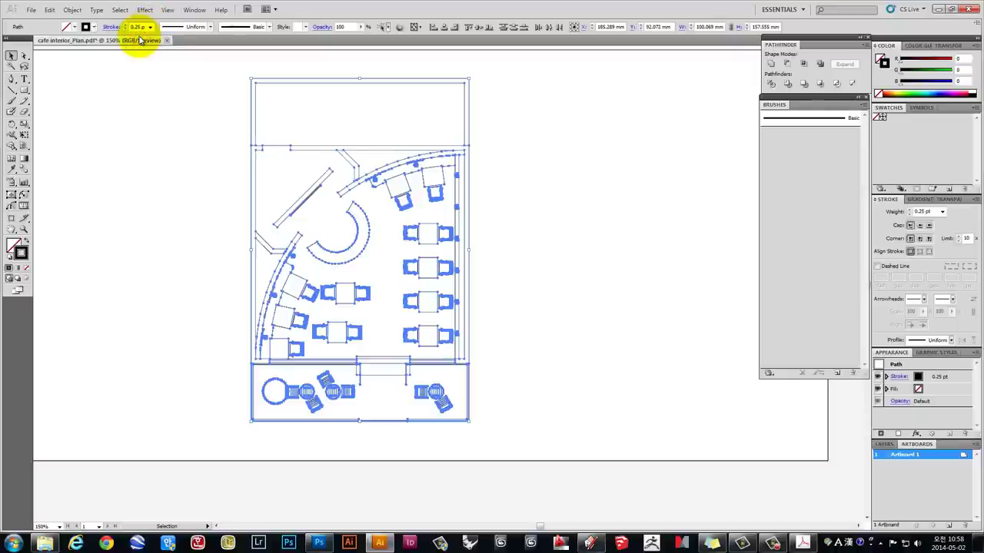
Deselect, inspect the thinner lines up close, and recentre the whole floor plan.
click(211, 217)
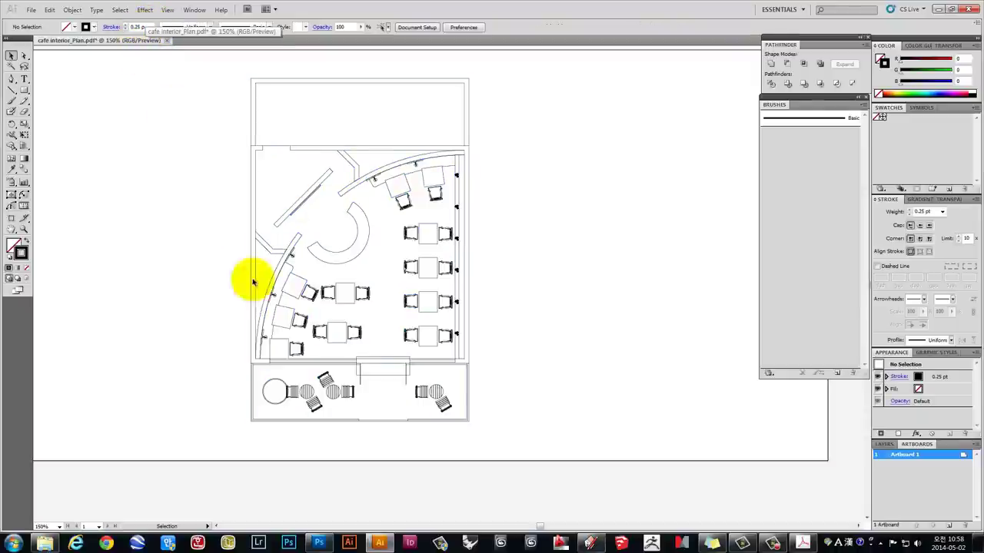
scroll(317, 299, up, 5)
scroll(362, 237, up, 1)
scroll(362, 237, up, 1)
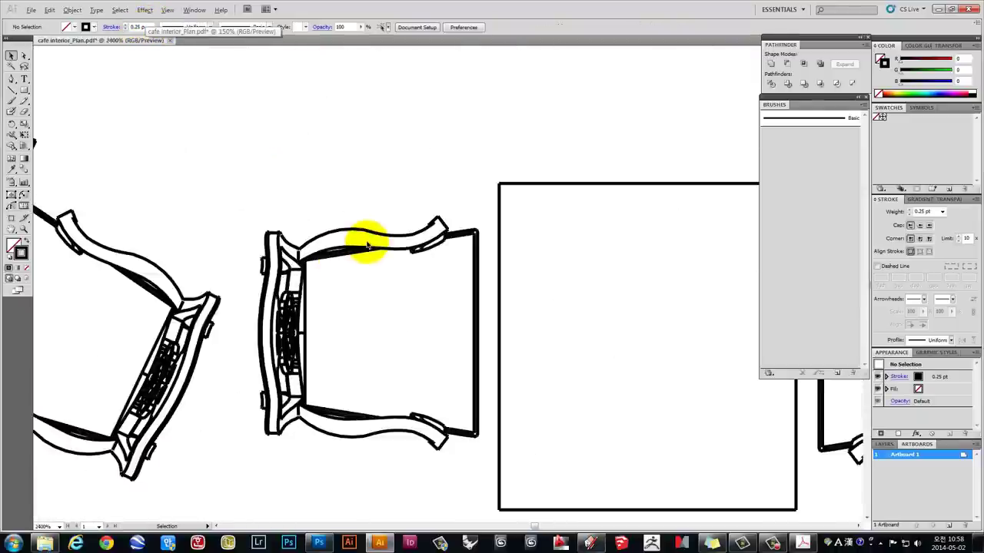
scroll(362, 237, down, 1)
scroll(418, 225, down, 1)
scroll(433, 218, down, 2)
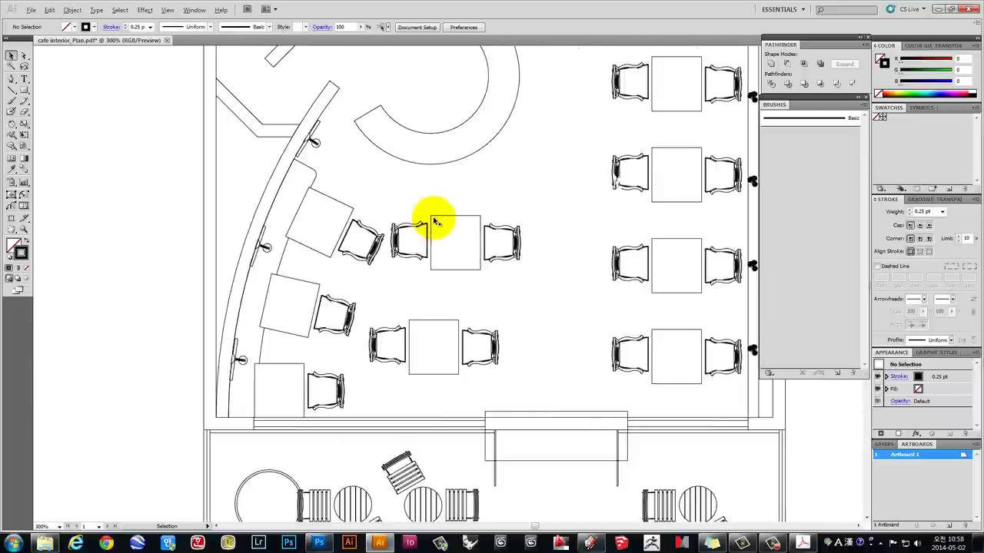
scroll(433, 218, down, 1)
scroll(434, 222, down, 1)
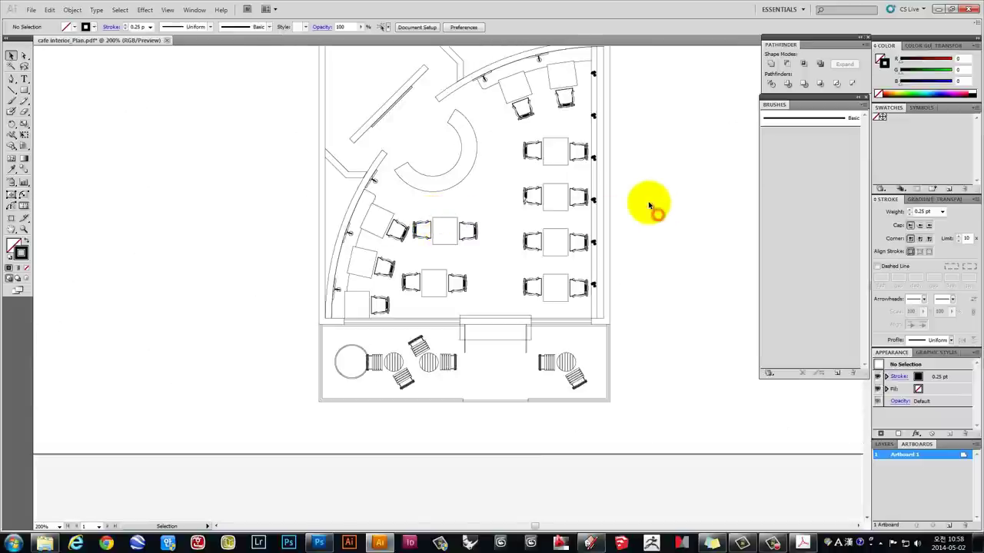
drag(651, 188, 599, 248)
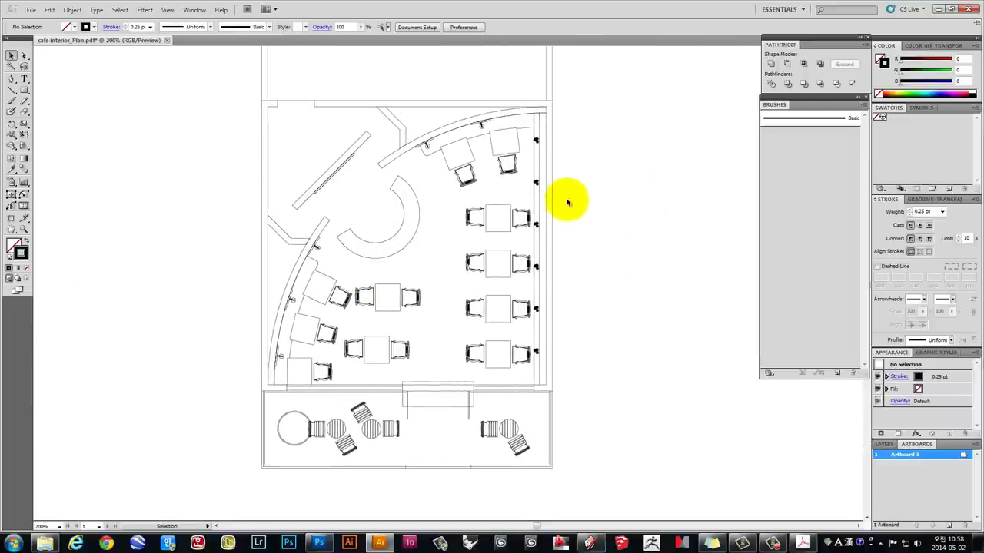
scroll(488, 169, up, 3)
scroll(488, 169, up, 1)
scroll(450, 160, up, 3)
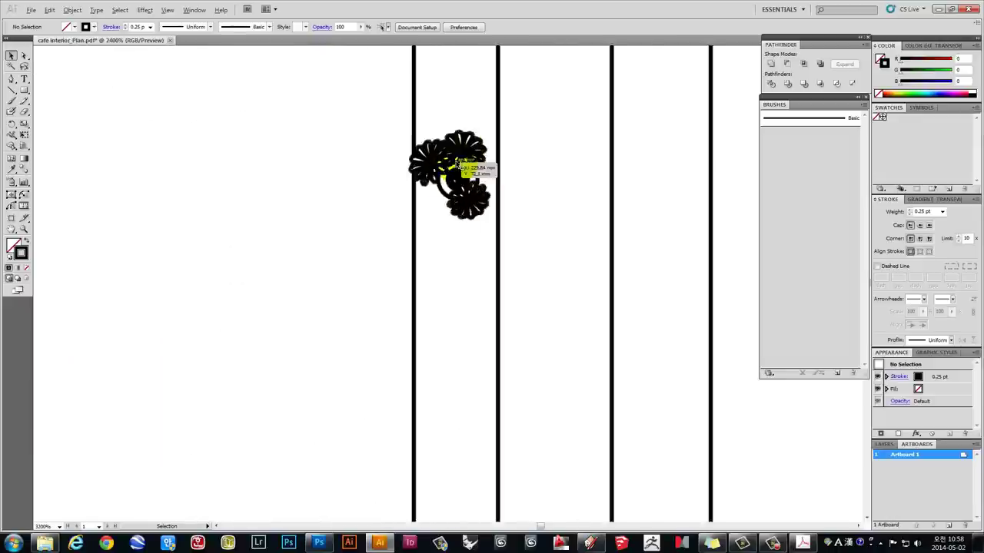
scroll(463, 161, down, 1)
scroll(455, 166, down, 3)
scroll(457, 165, down, 3)
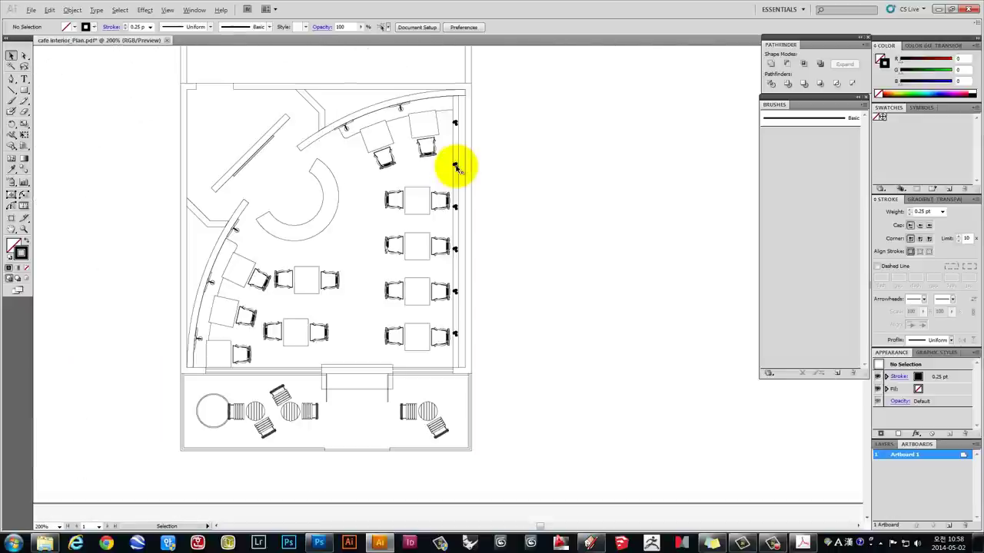
scroll(456, 160, down, 1)
mouse_move(517, 151)
mouse_down()
mouse_move(533, 248)
mouse_move(534, 235)
mouse_up()
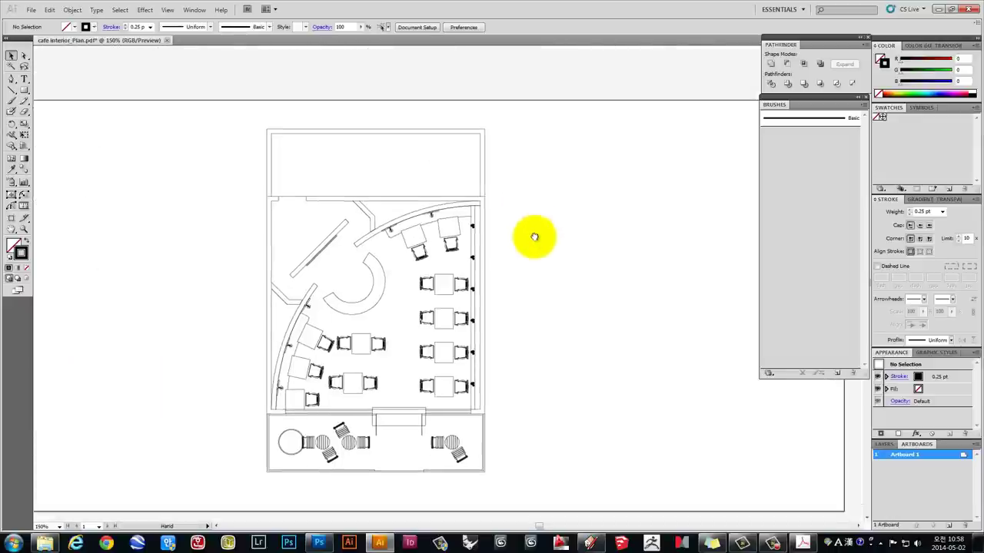
Try saving the edited floor plan and dismiss the 'Can't save' error.
click(31, 9)
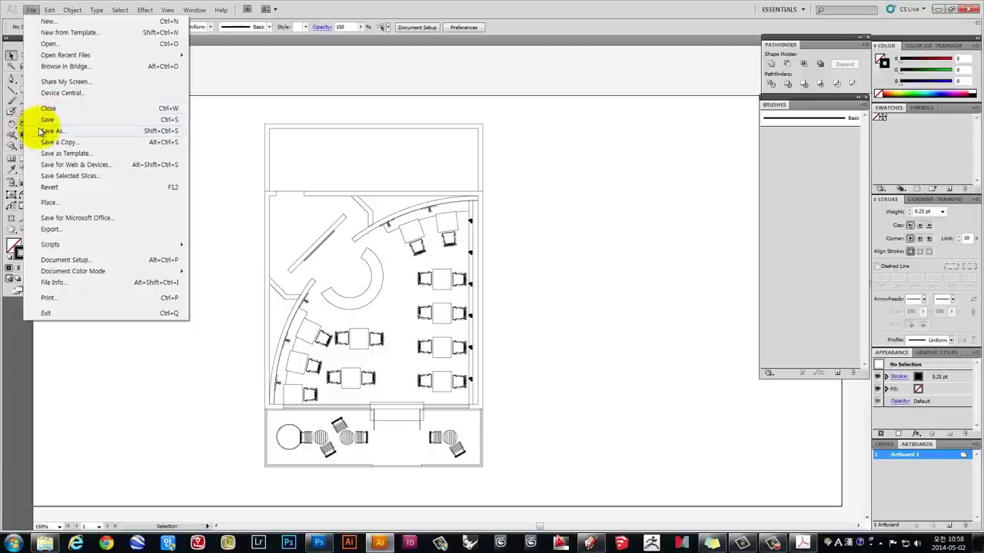
click(46, 121)
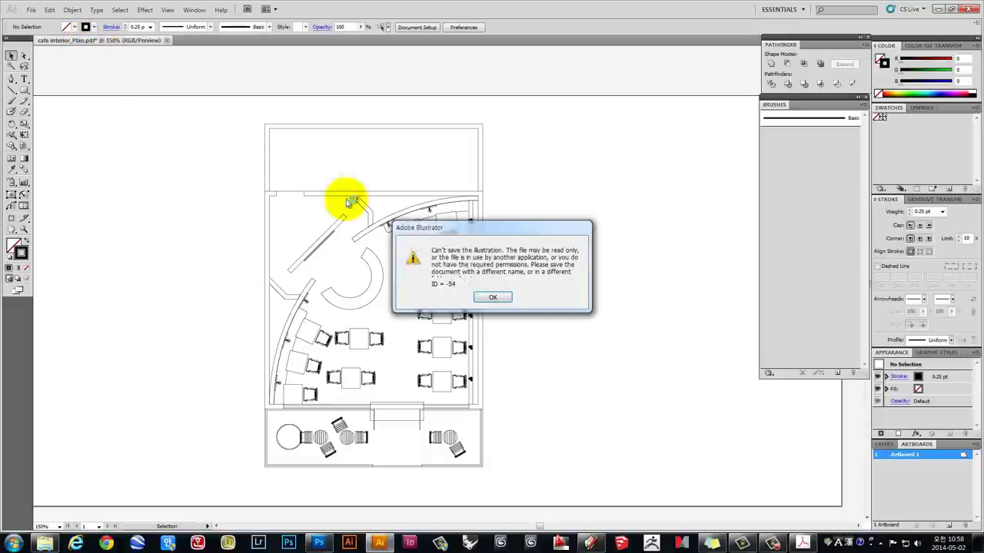
click(495, 301)
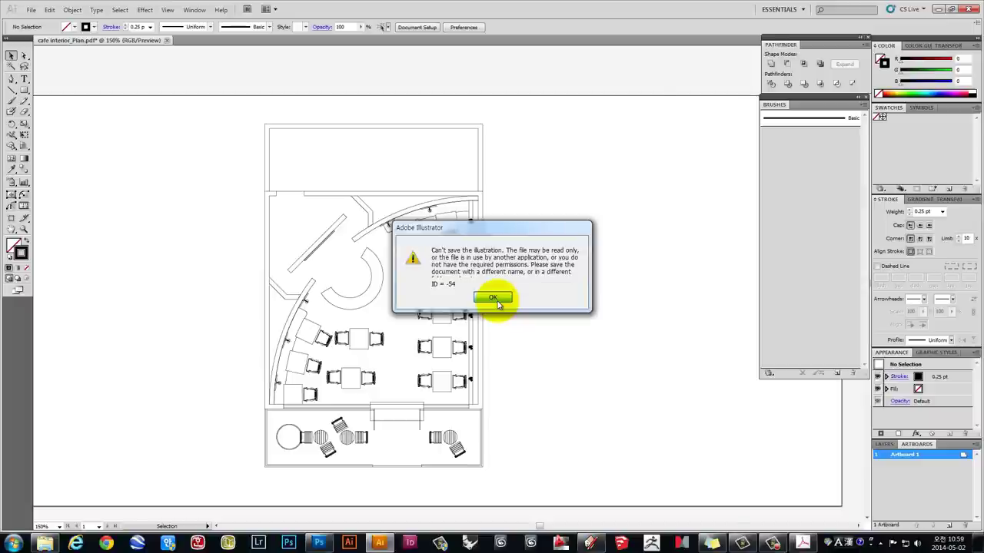
click(496, 300)
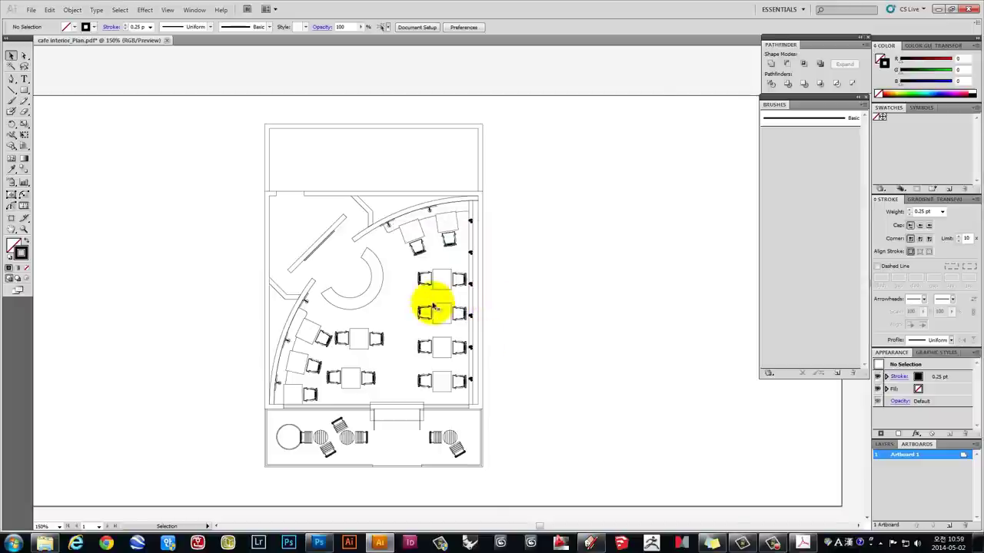
Close Acrobat's copy of the plan and save the floor plan again from Illustrator.
click(801, 543)
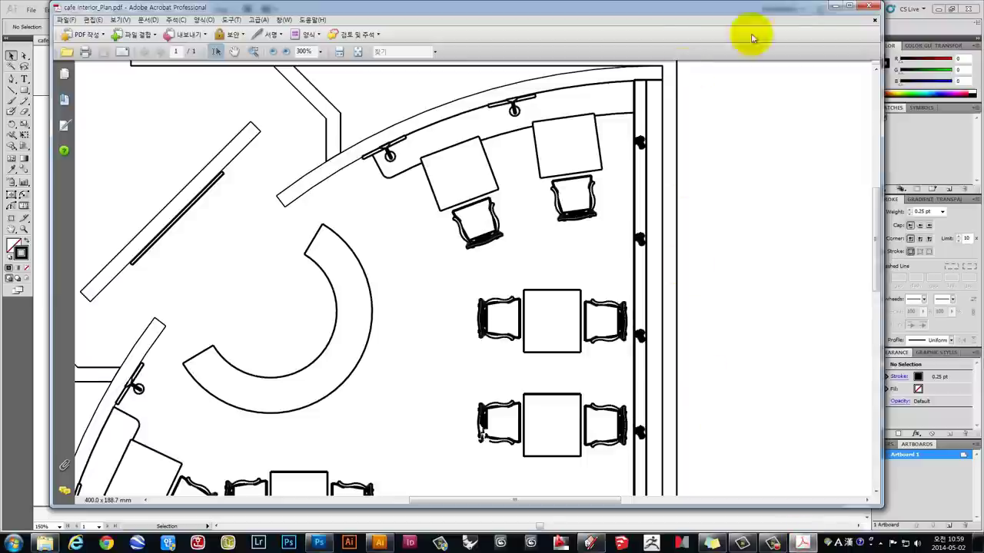
click(52, 29)
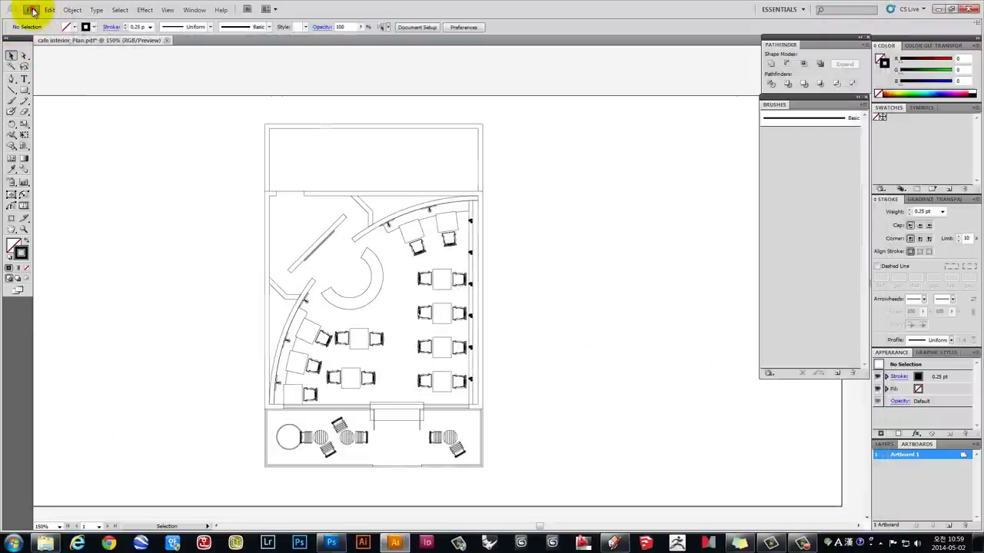
click(31, 10)
click(47, 121)
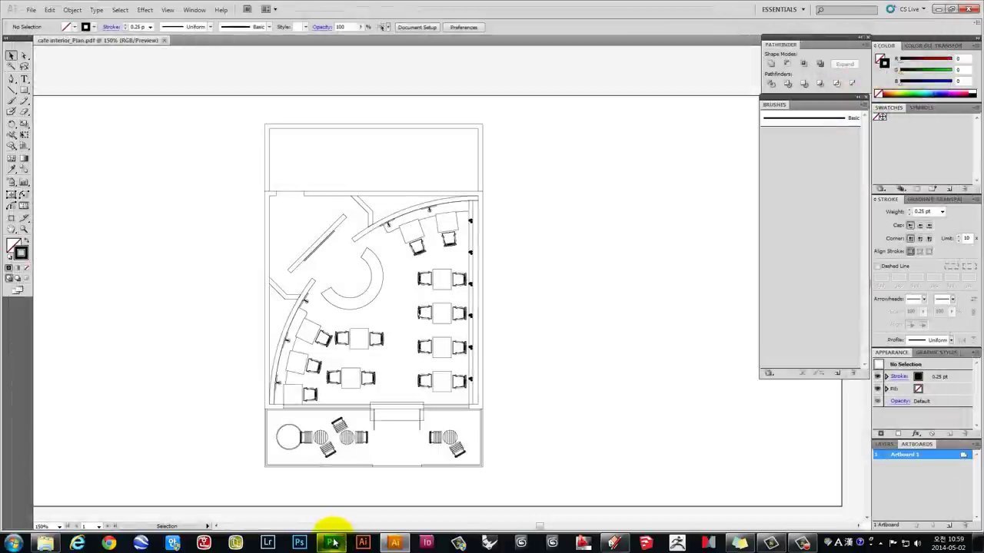
Start opening a file in Illustrator, then cancel it.
click(31, 10)
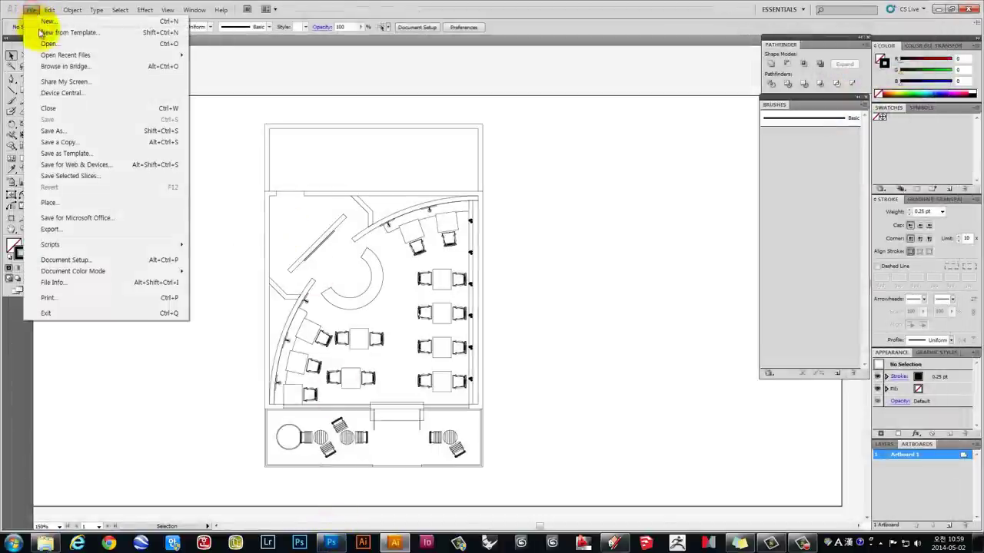
click(45, 43)
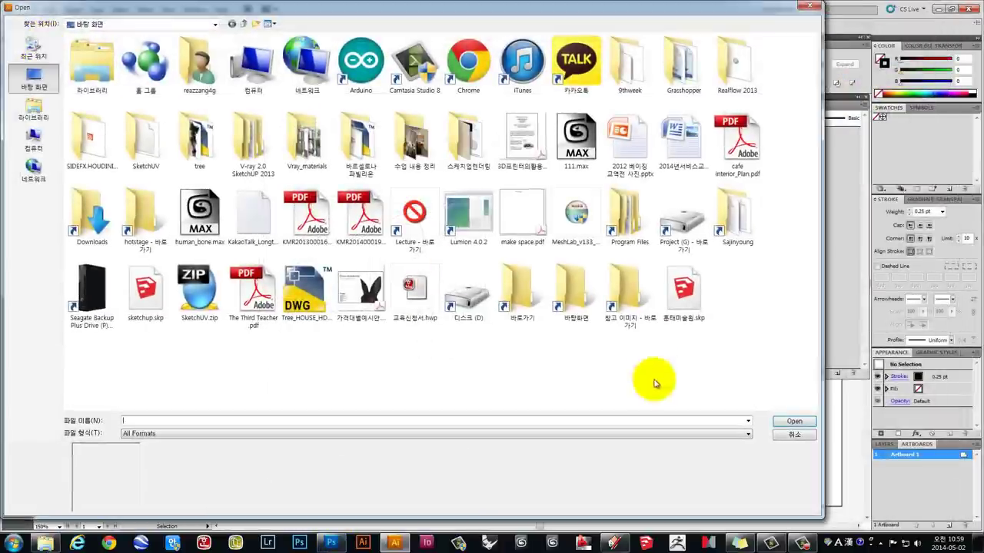
click(790, 435)
In Photoshop, open cafe interior_Plan.pdf to reach its PDF import options.
click(332, 538)
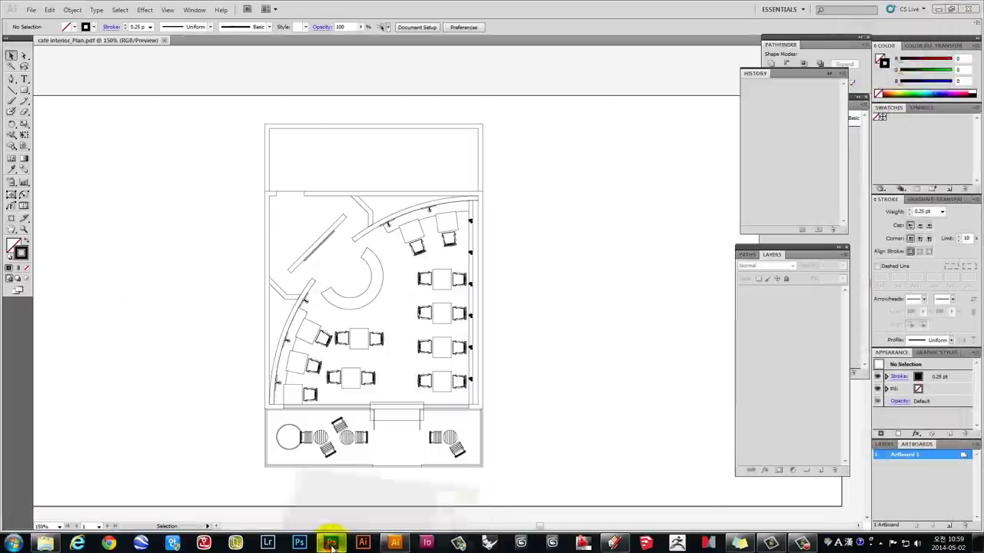
click(31, 9)
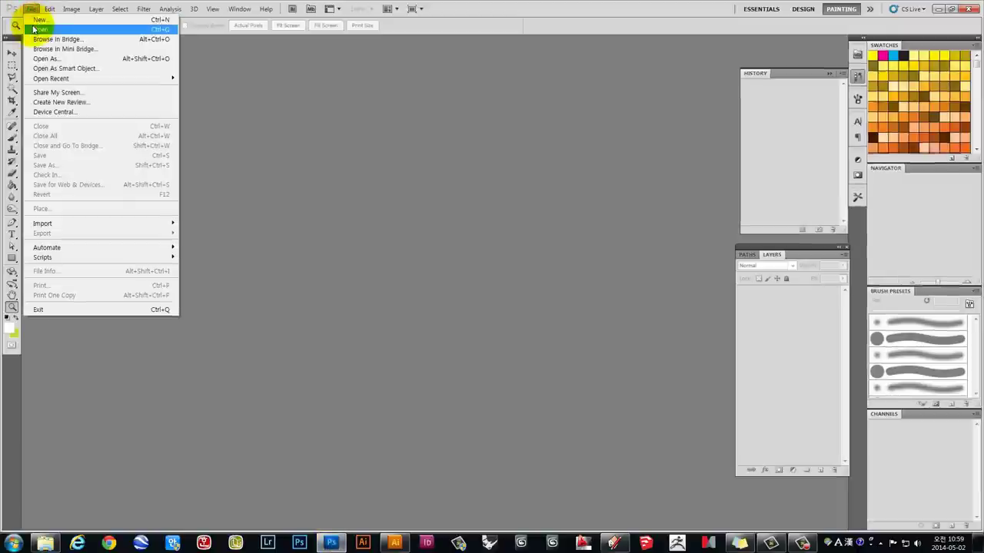
click(33, 29)
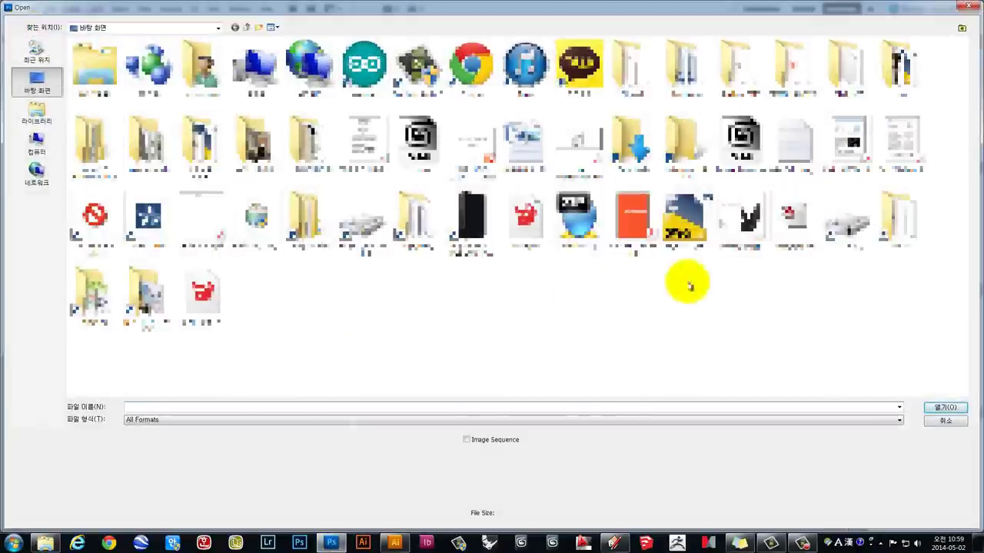
click(577, 138)
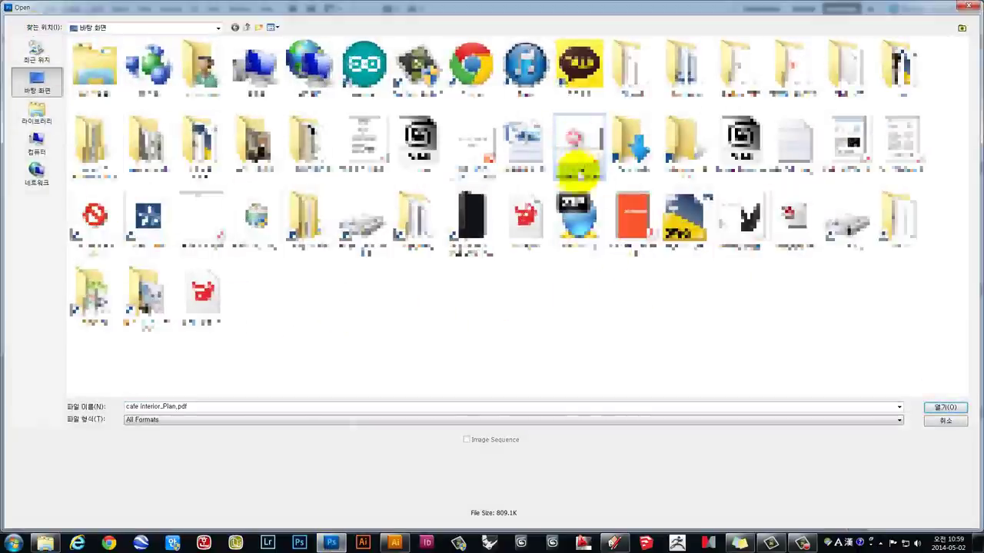
click(952, 409)
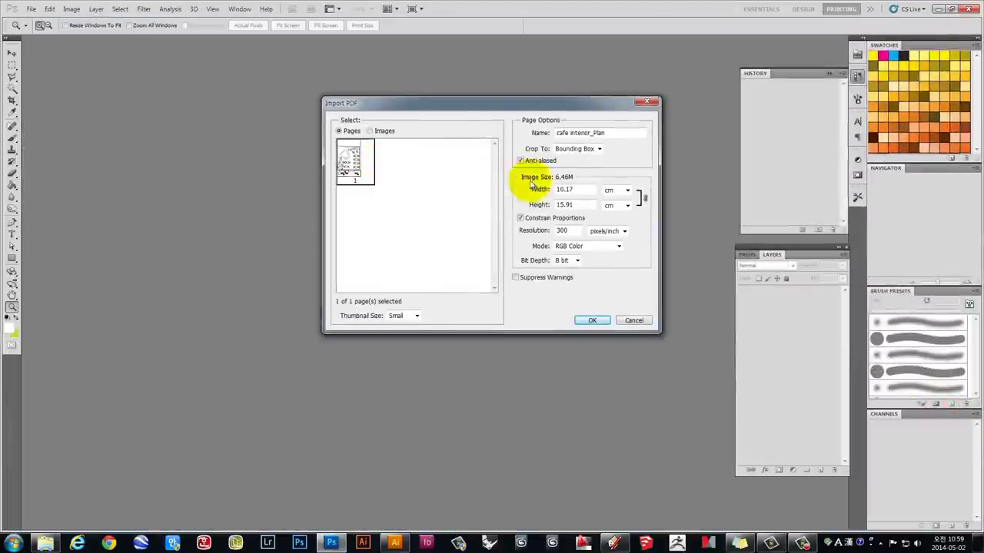
Import the full Media Box page at 400 mm wide, 200 pixels/inch, with anti-aliasing off.
click(600, 150)
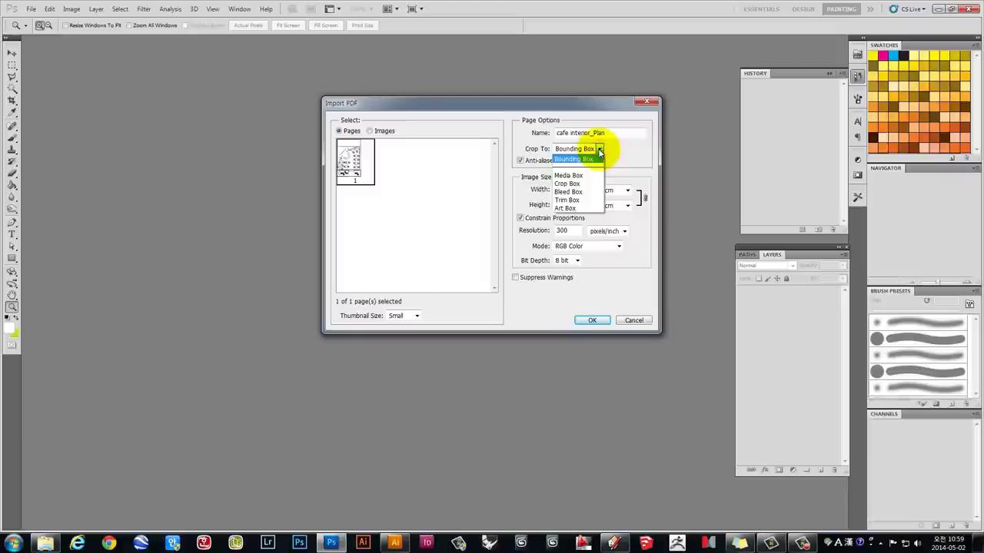
click(573, 175)
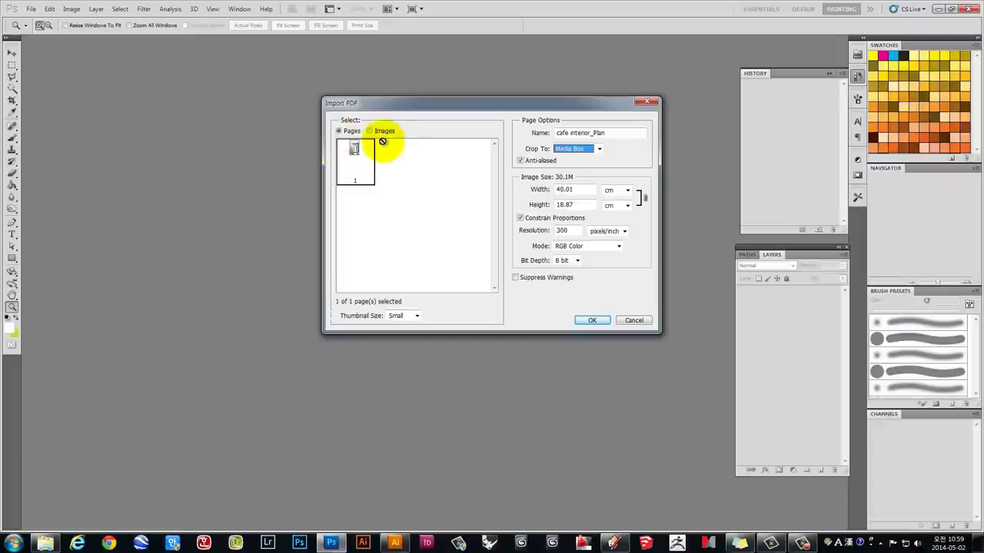
double_click(565, 189)
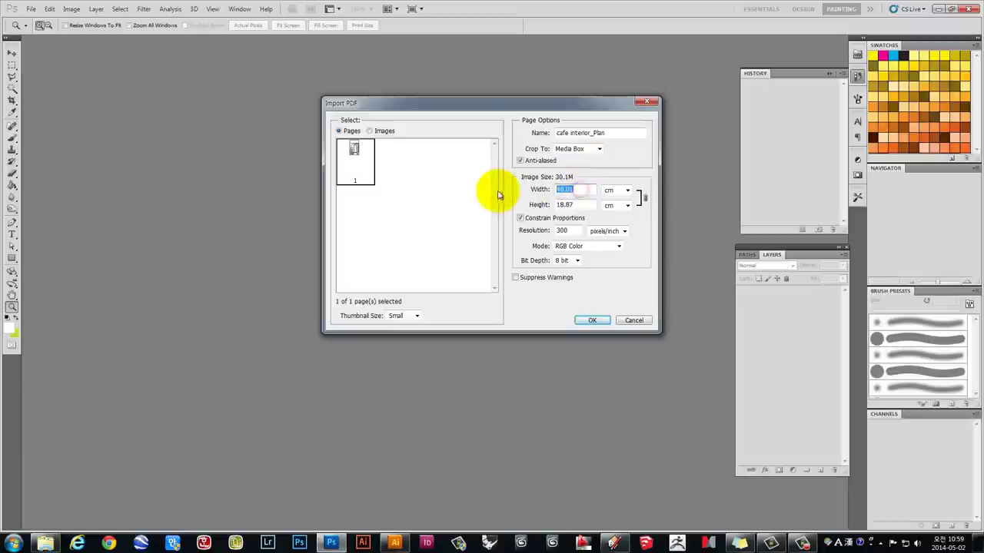
click(627, 190)
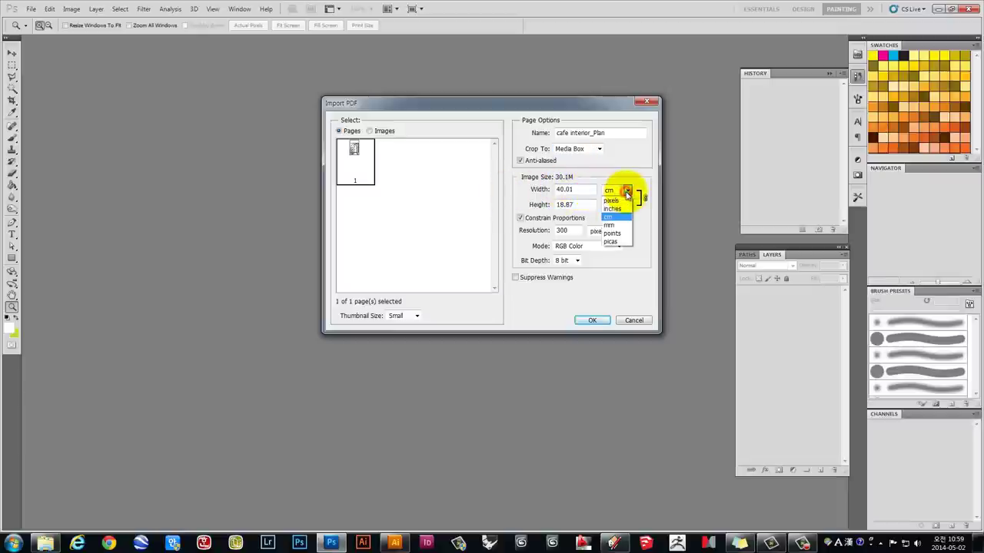
click(623, 225)
double_click(585, 189)
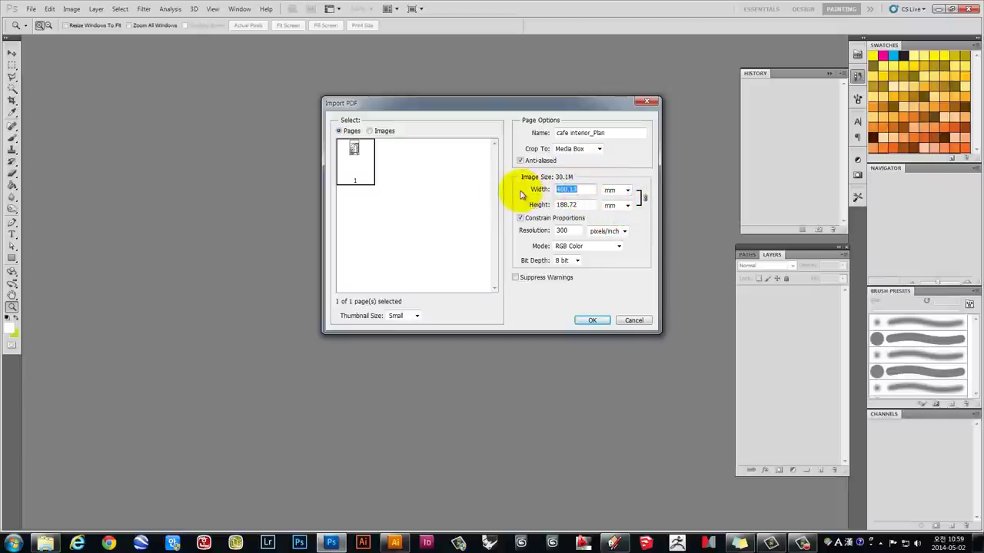
text(40)
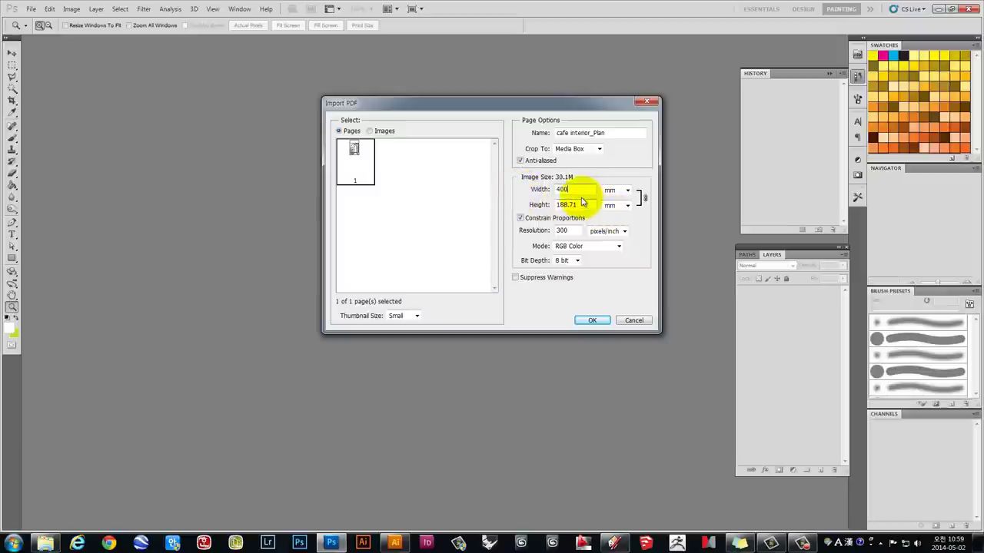
double_click(569, 231)
text(200)
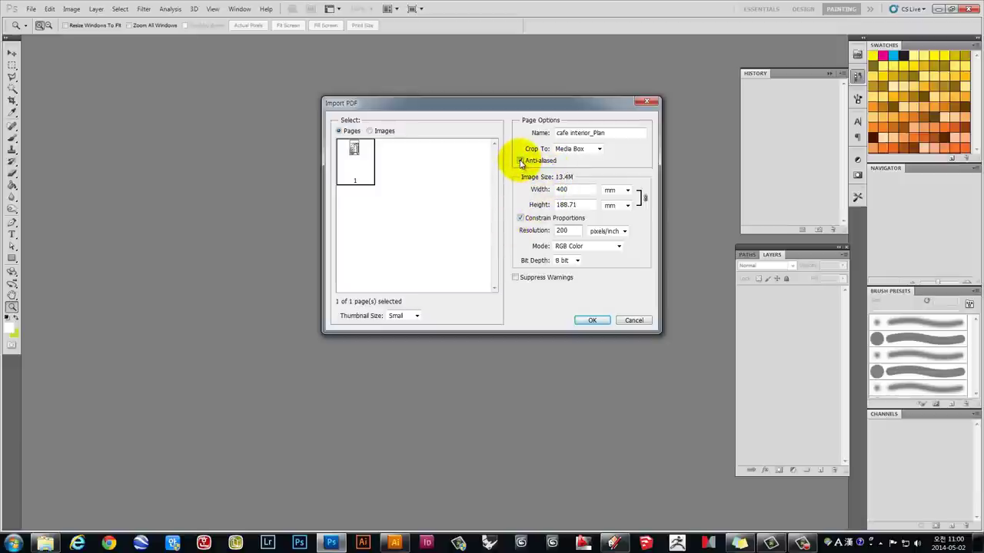
click(520, 161)
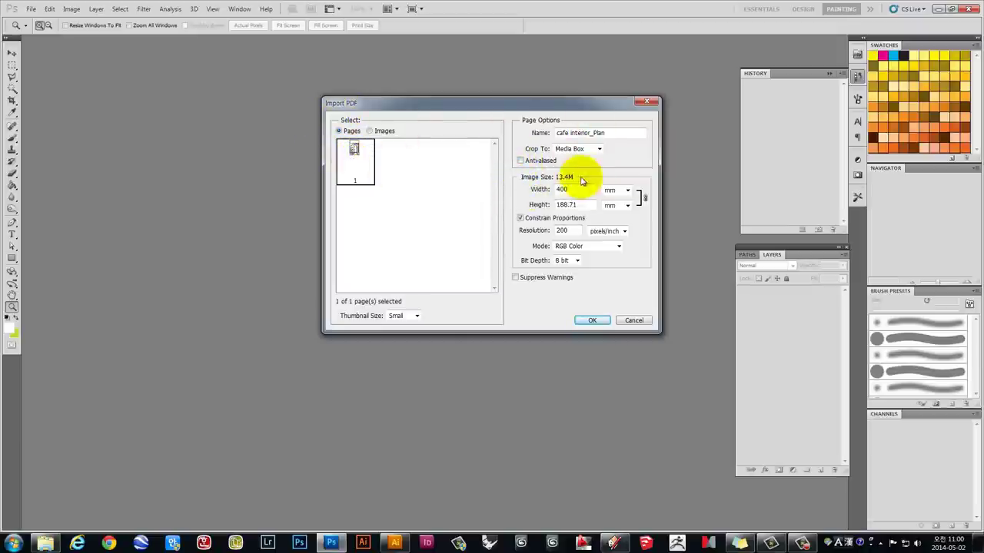
click(592, 321)
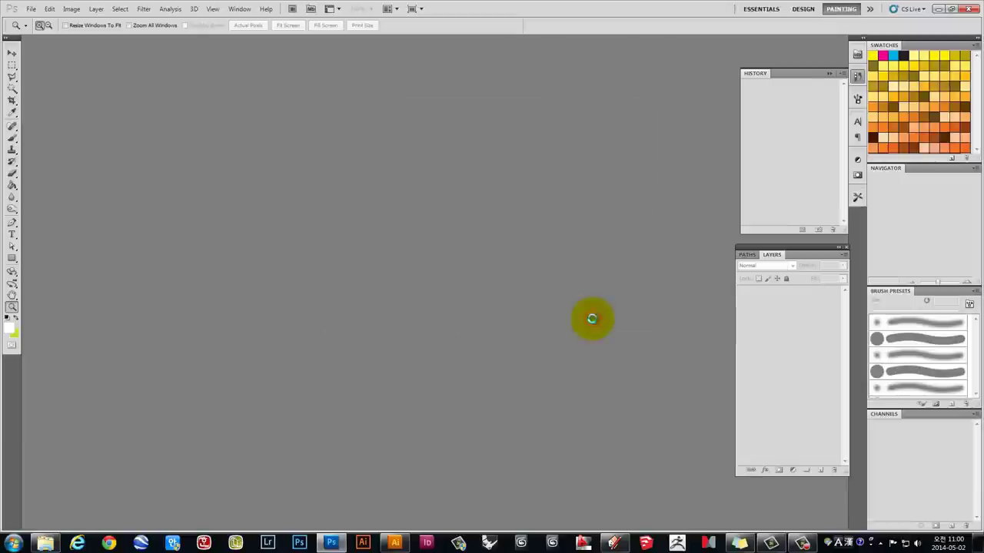
drag(413, 287, 397, 188)
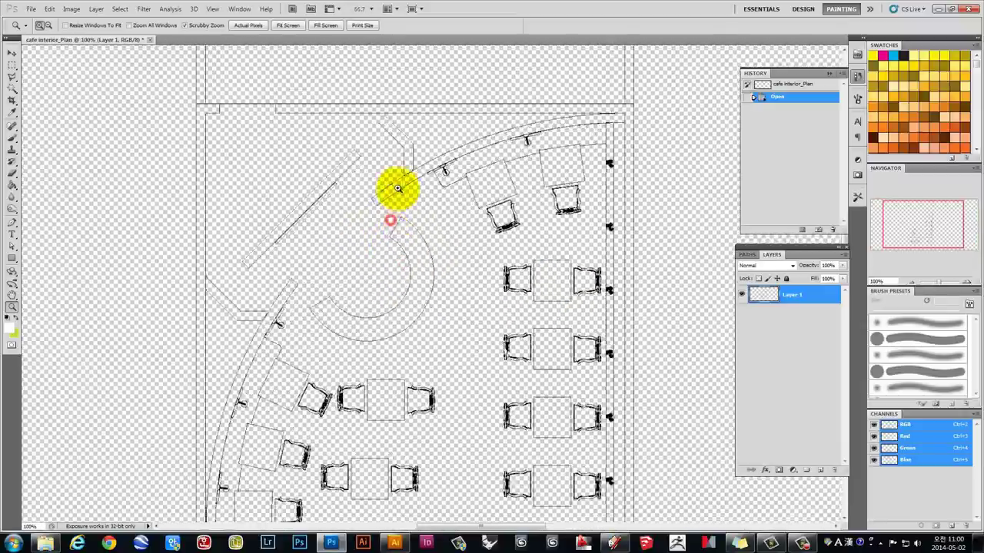
click(398, 188)
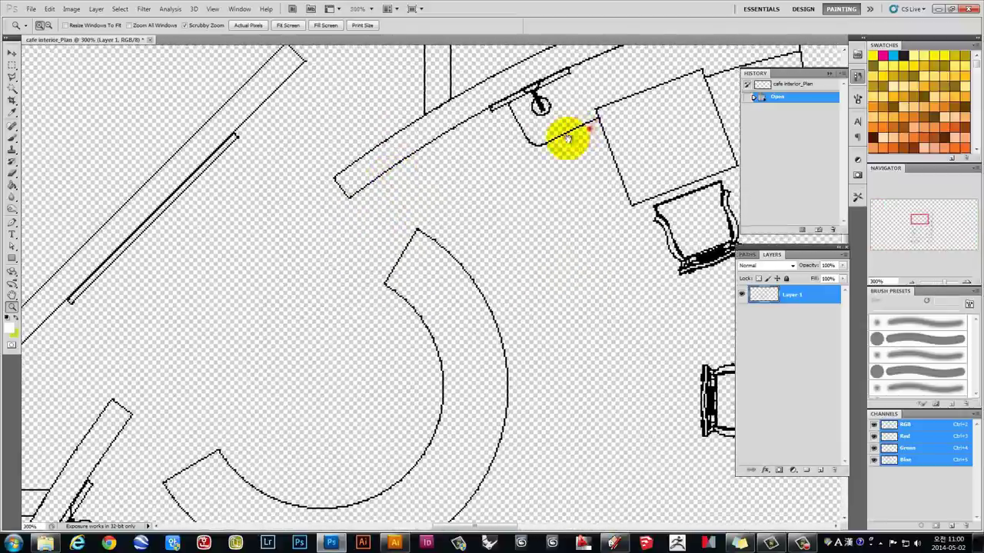
click(586, 131)
mouse_move(378, 191)
mouse_down()
mouse_move(263, 324)
mouse_move(384, 106)
mouse_move(515, 99)
mouse_up()
drag(356, 227, 543, 115)
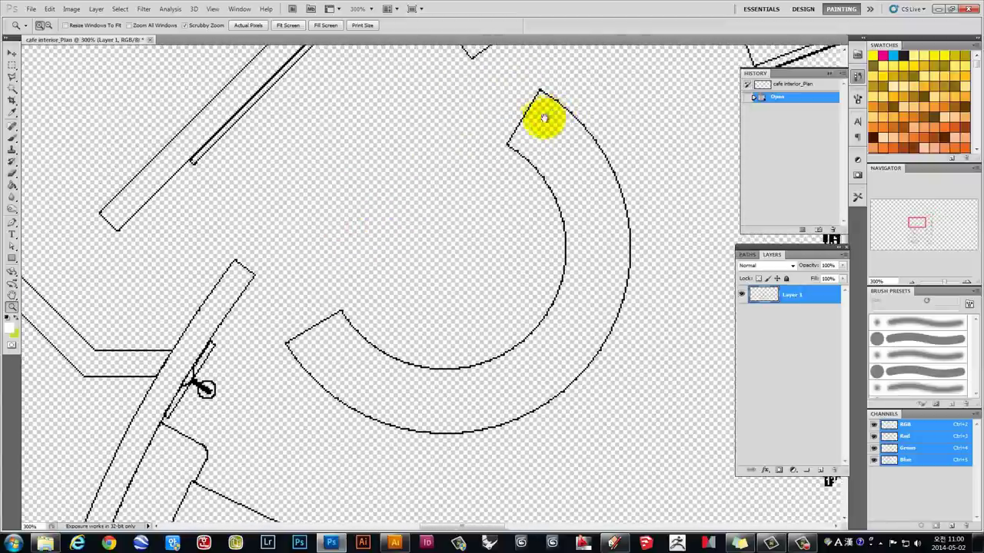
mouse_move(351, 347)
mouse_down()
mouse_move(374, 259)
mouse_move(368, 332)
mouse_up()
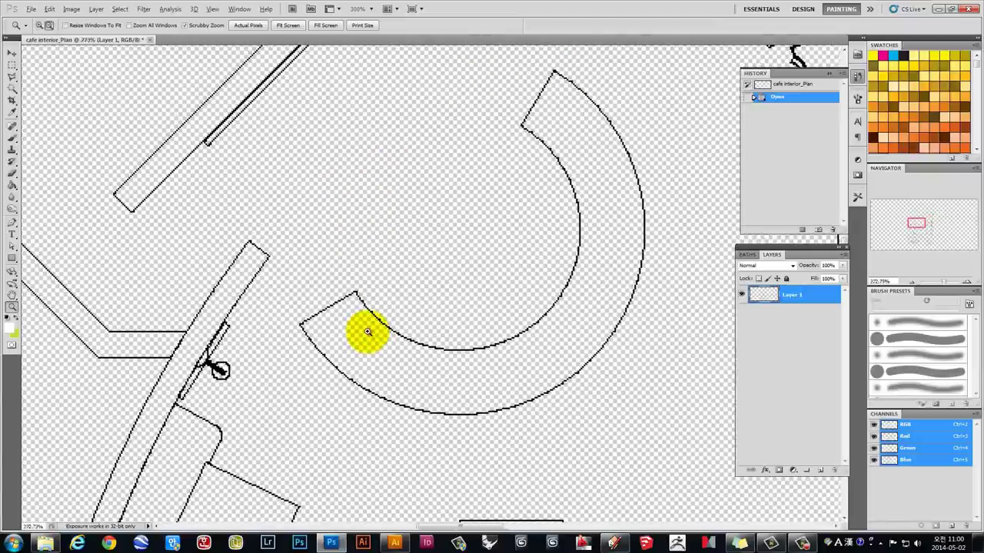
alt+click(367, 332)
click(368, 333)
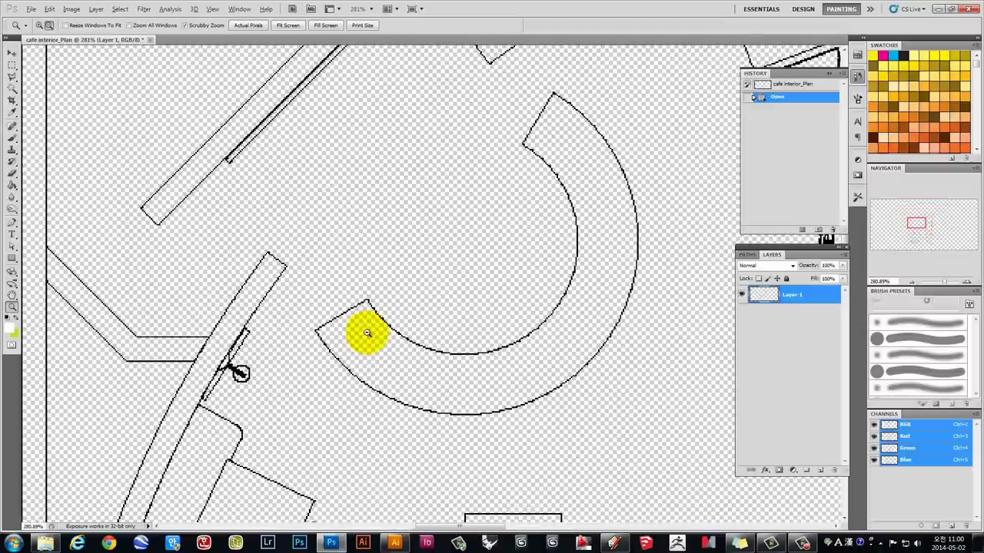
alt+click(367, 332)
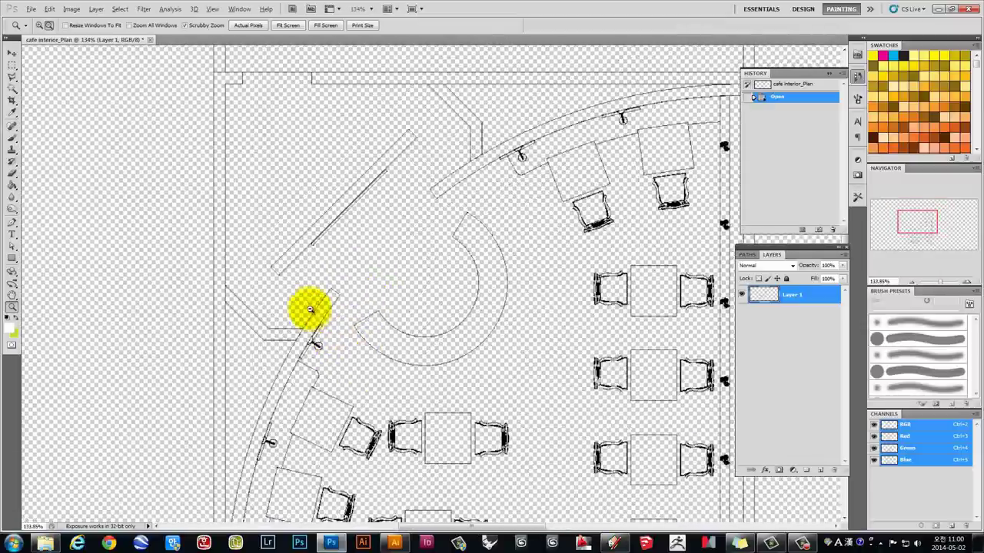
click(300, 307)
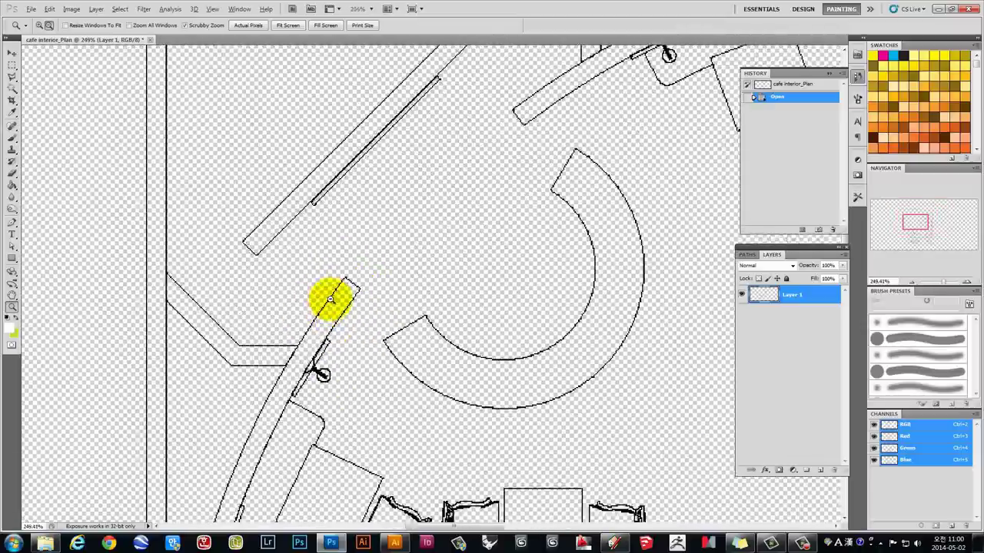
drag(330, 299, 358, 251)
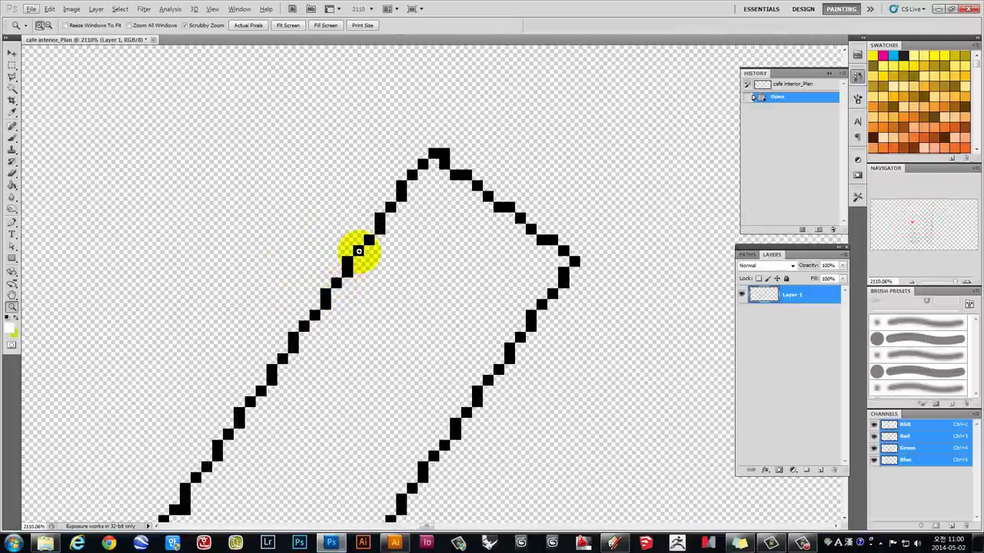
click(12, 53)
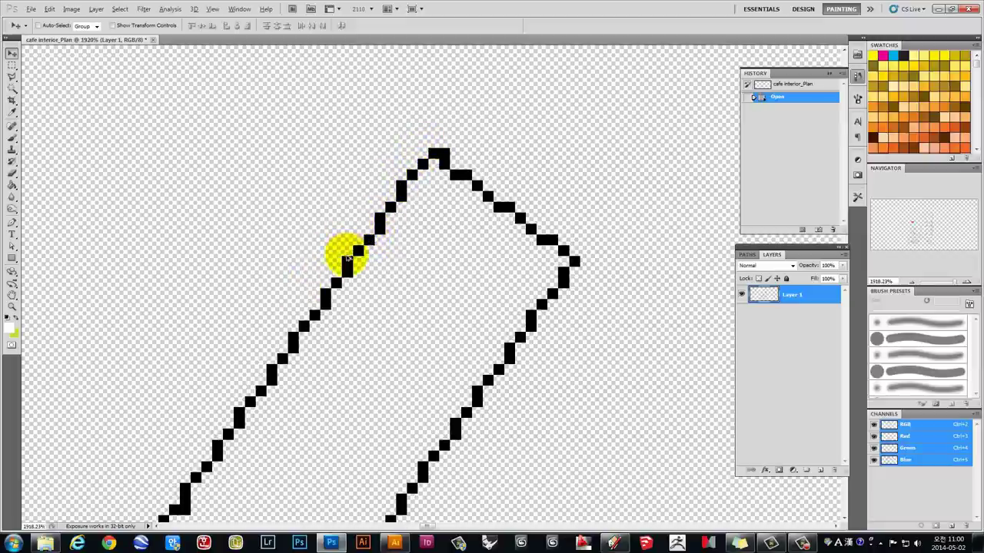
scroll(348, 258, down, 3)
scroll(348, 259, down, 2)
scroll(348, 258, down, 2)
scroll(347, 258, down, 2)
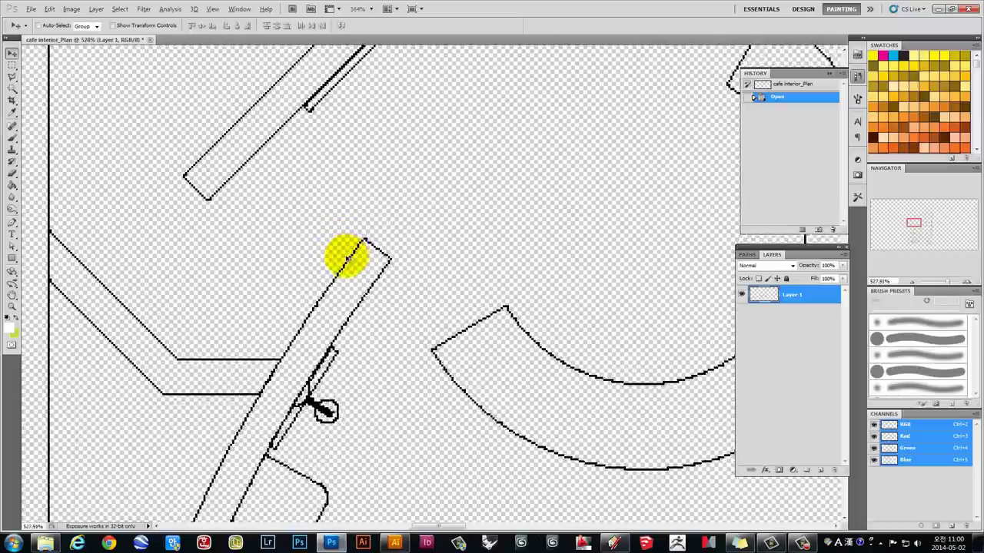
scroll(348, 258, up, 2)
scroll(348, 258, down, 1)
scroll(347, 258, down, 1)
scroll(346, 263, down, 2)
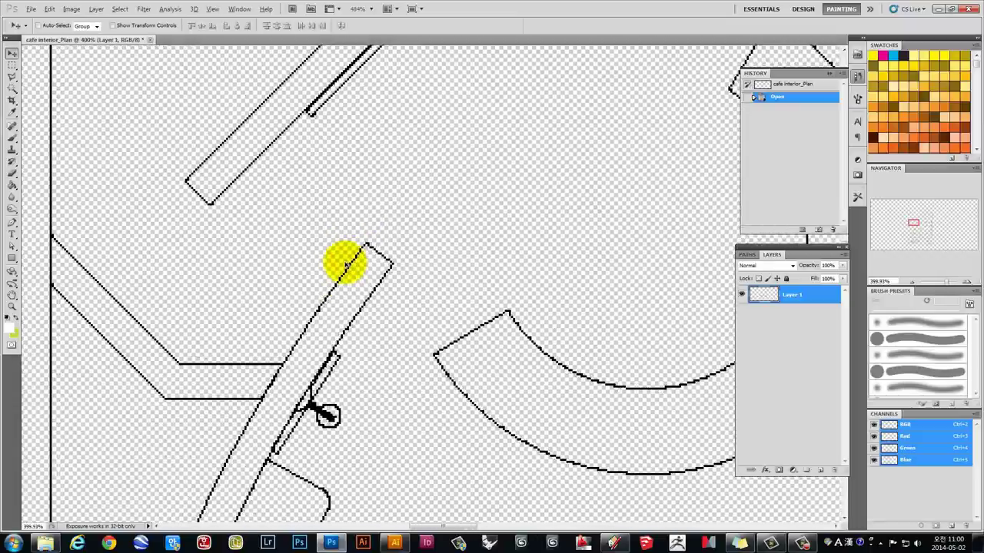
scroll(323, 291, down, 2)
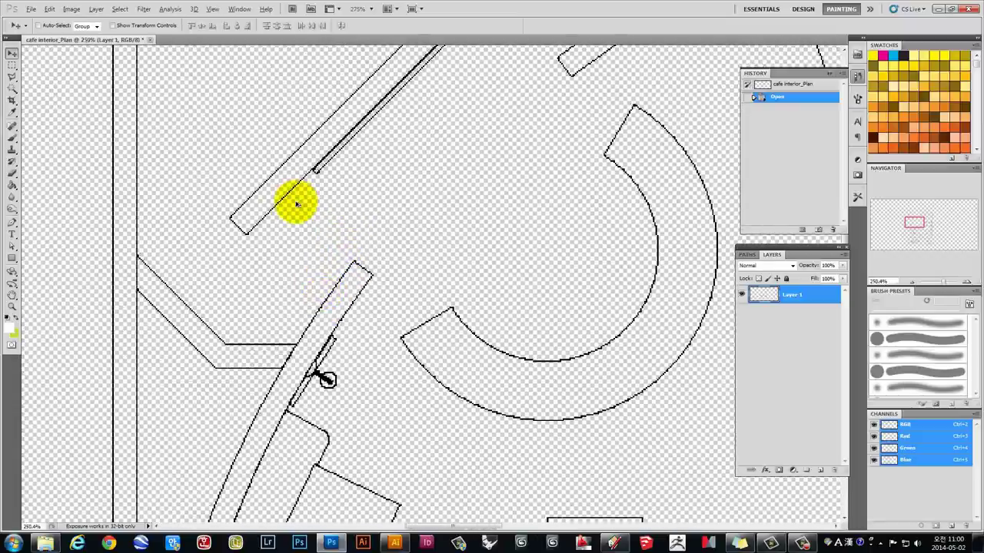
scroll(296, 204, down, 2)
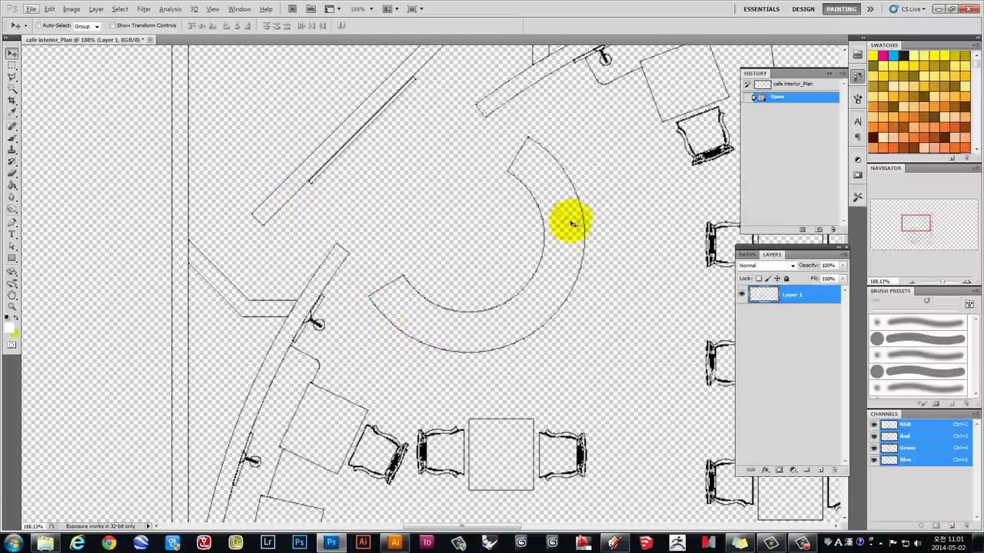
scroll(538, 220, down, 2)
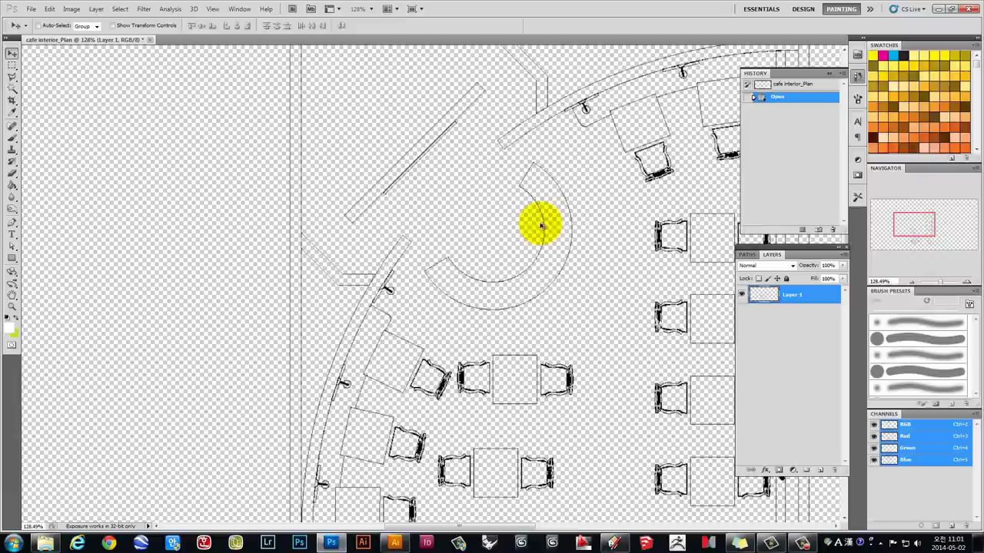
scroll(553, 150, up, 1)
scroll(553, 144, up, 2)
scroll(430, 161, up, 1)
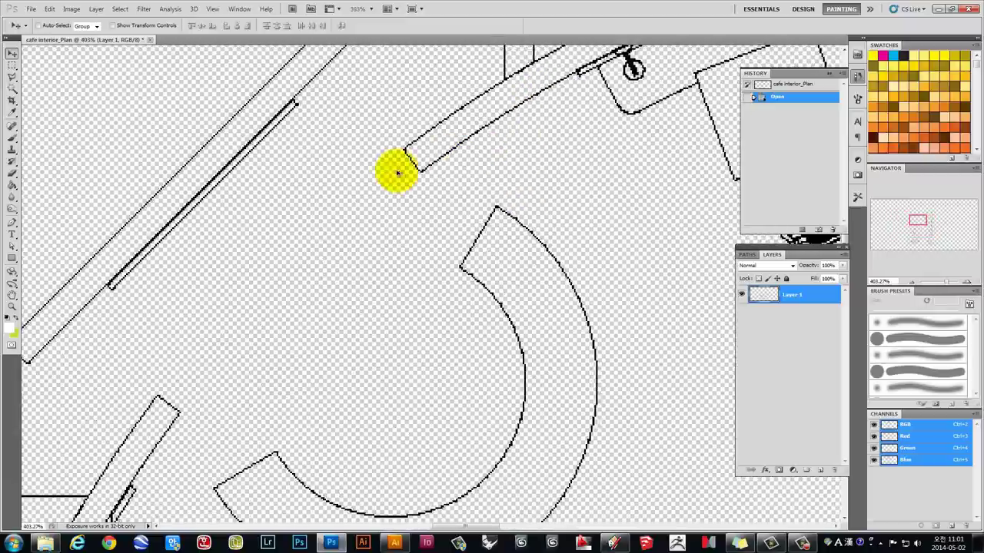
scroll(461, 149, up, 1)
scroll(481, 154, down, 1)
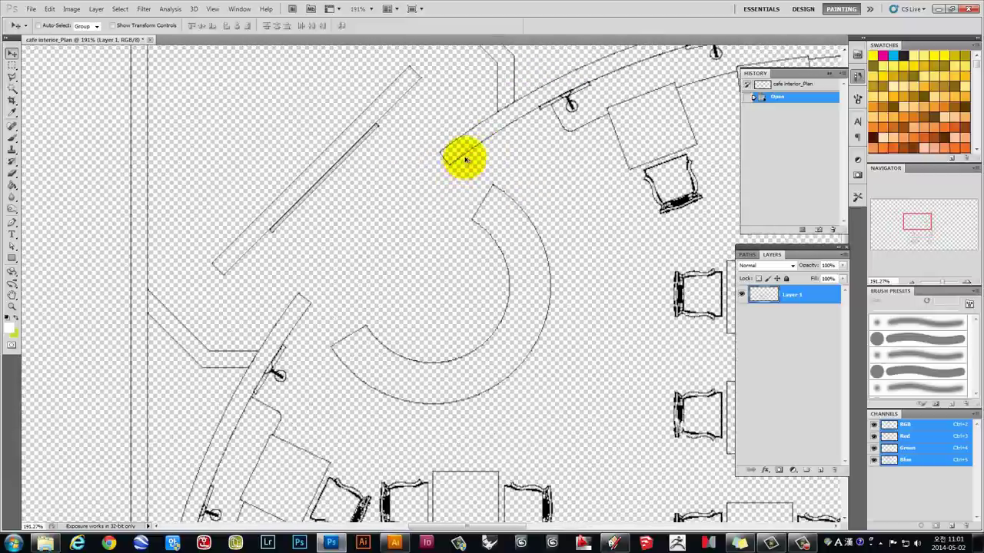
scroll(457, 177, down, 2)
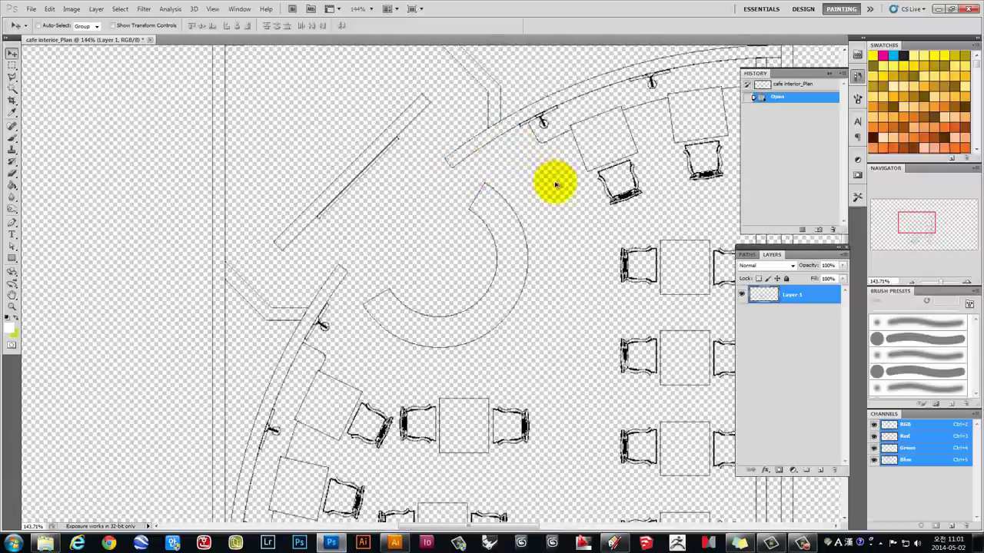
scroll(556, 185, down, 2)
scroll(581, 348, down, 1)
scroll(584, 352, down, 2)
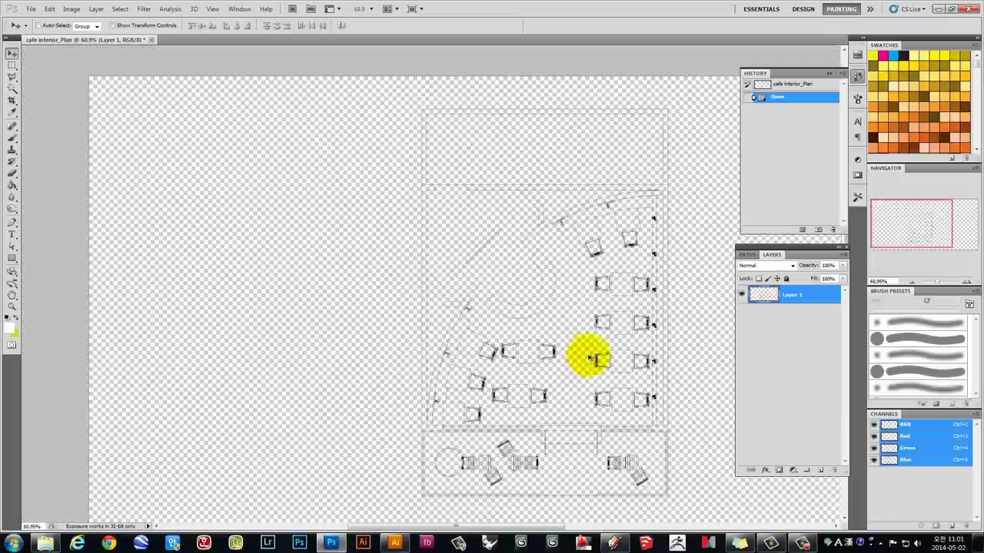
scroll(583, 315, up, 3)
scroll(580, 283, up, 1)
scroll(577, 269, up, 2)
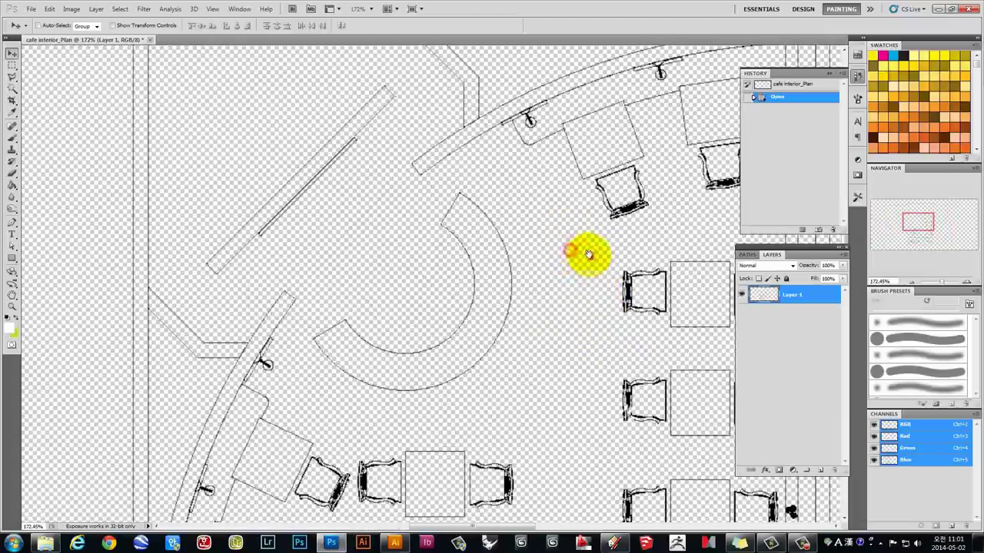
drag(588, 254, 450, 210)
scroll(383, 241, down, 1)
scroll(383, 241, down, 1)
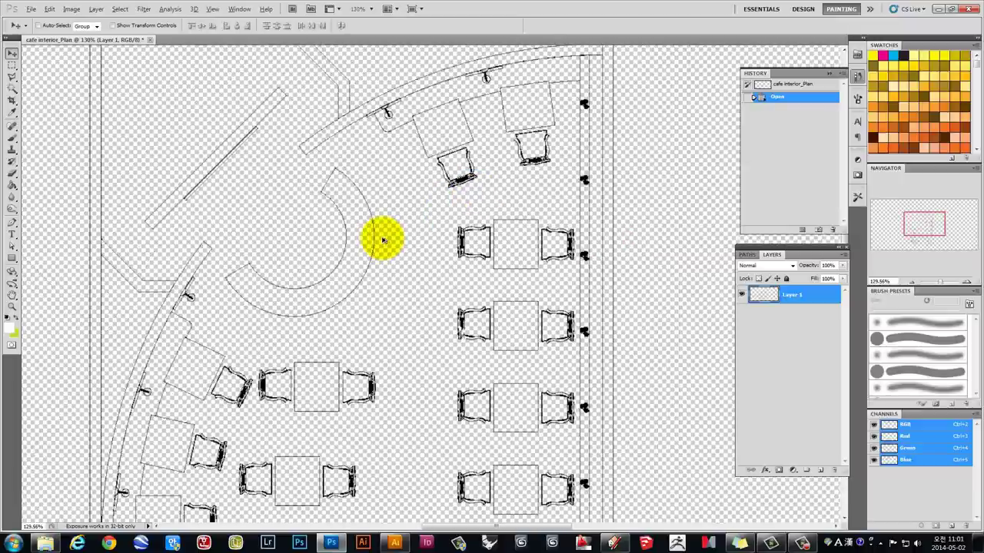
scroll(383, 241, down, 1)
scroll(382, 241, down, 1)
scroll(383, 240, down, 1)
scroll(381, 241, down, 2)
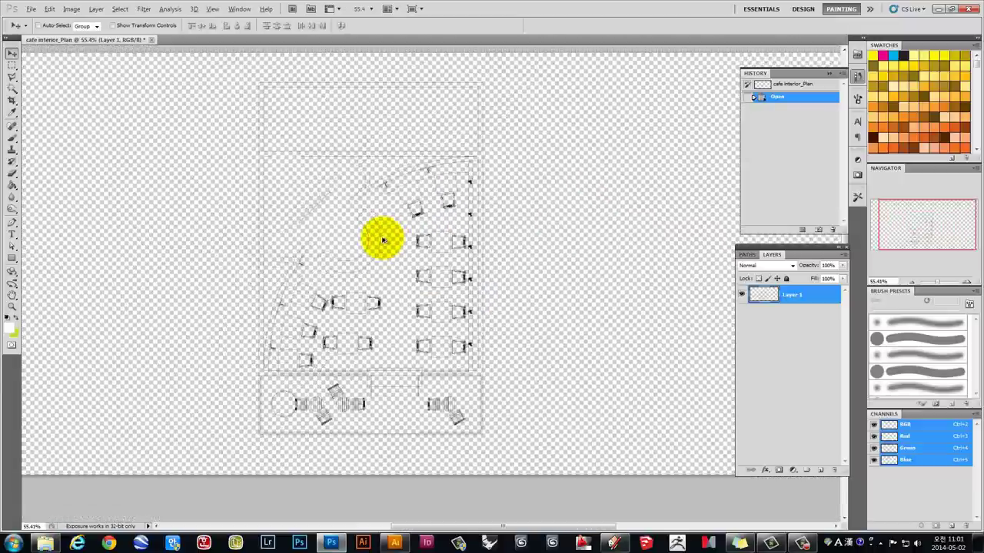
scroll(379, 242, up, 1)
scroll(376, 243, up, 1)
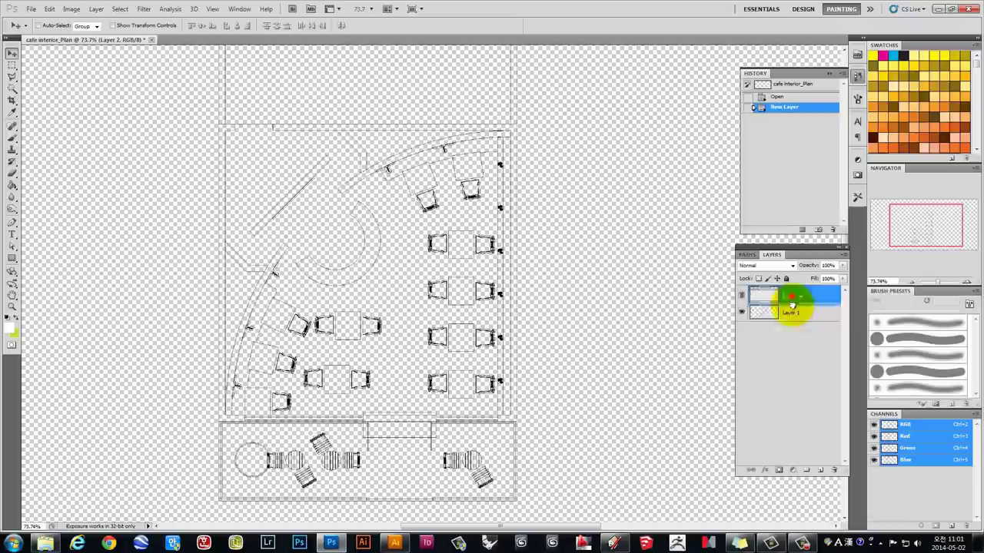
Move Layer 2 below the Layer 1 linework and recentre the floor plan in view.
drag(774, 302, 786, 330)
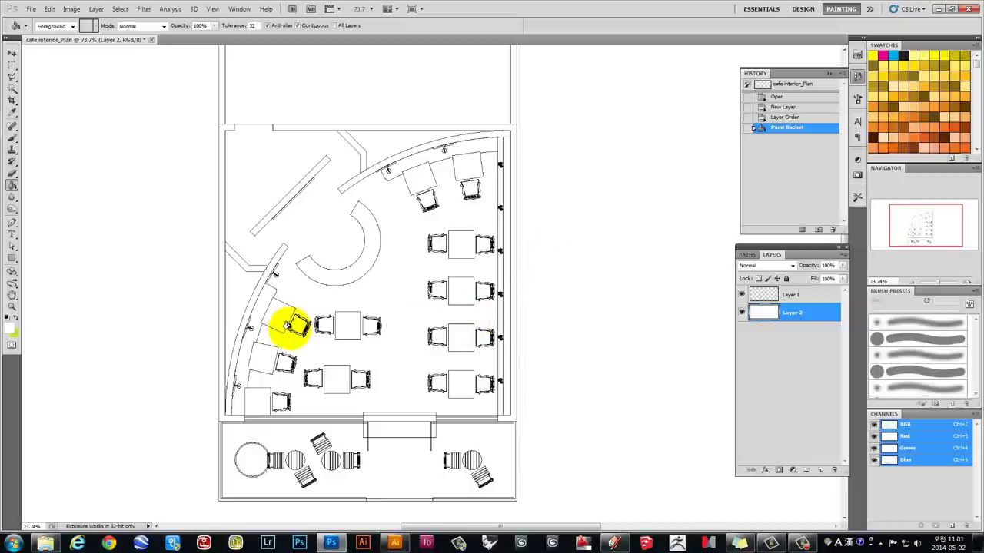
scroll(285, 325, down, 1)
scroll(285, 326, down, 1)
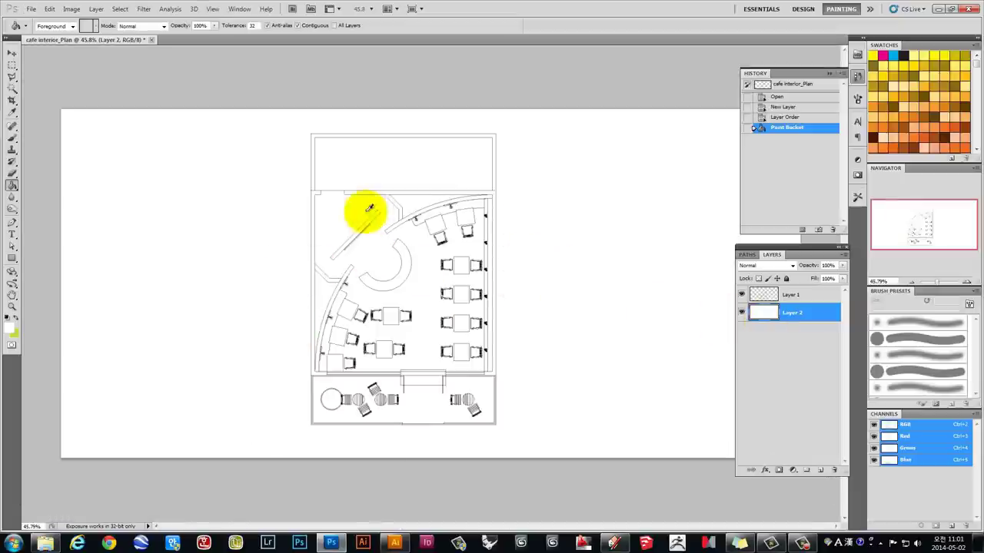
scroll(308, 178, up, 2)
scroll(306, 169, up, 3)
scroll(306, 170, down, 1)
scroll(305, 171, down, 1)
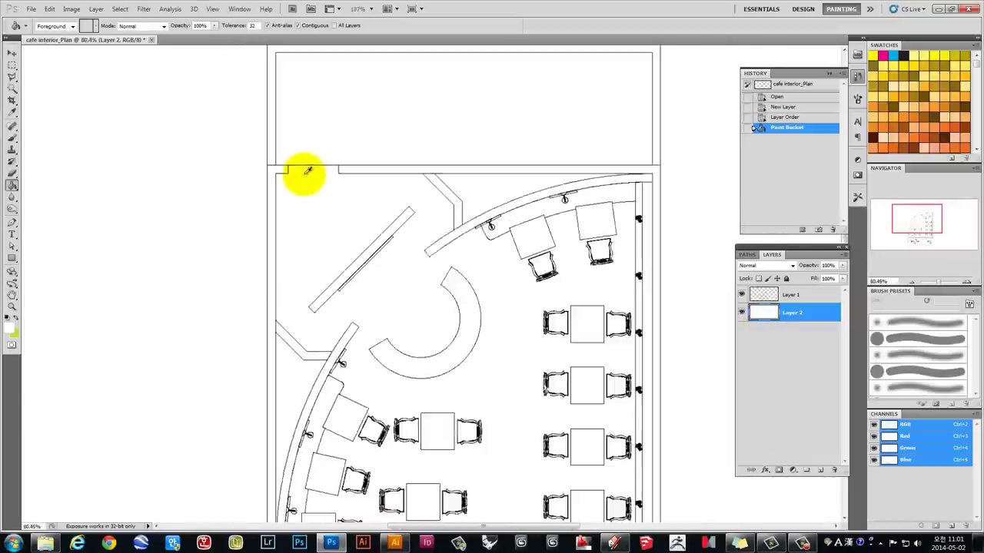
scroll(303, 172, down, 1)
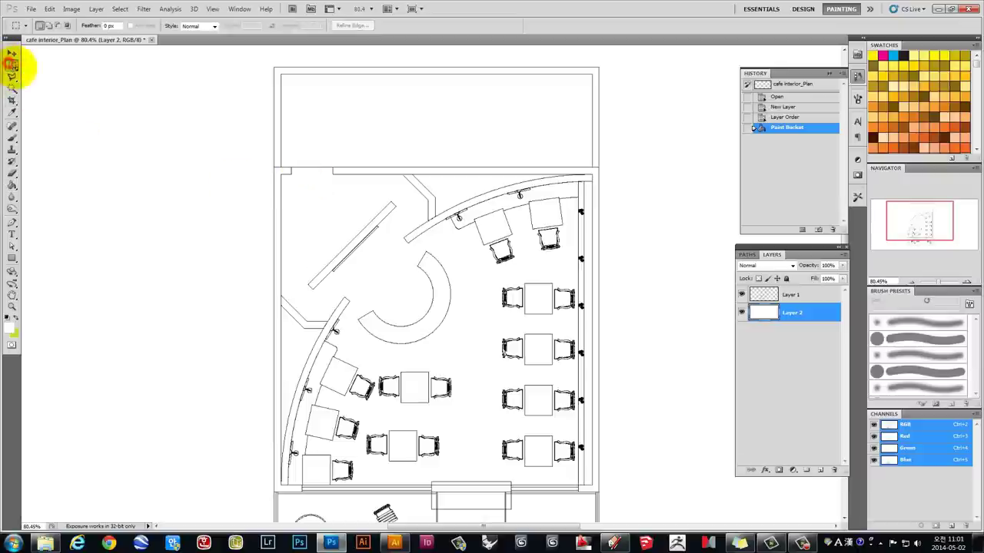
drag(501, 377, 464, 280)
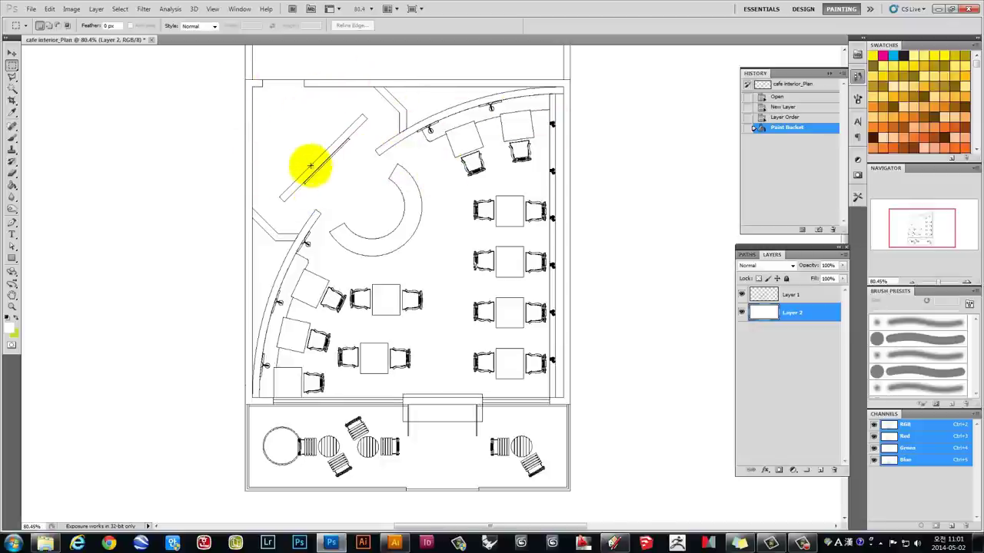
scroll(311, 165, down, 1)
scroll(310, 165, down, 1)
scroll(311, 166, up, 3)
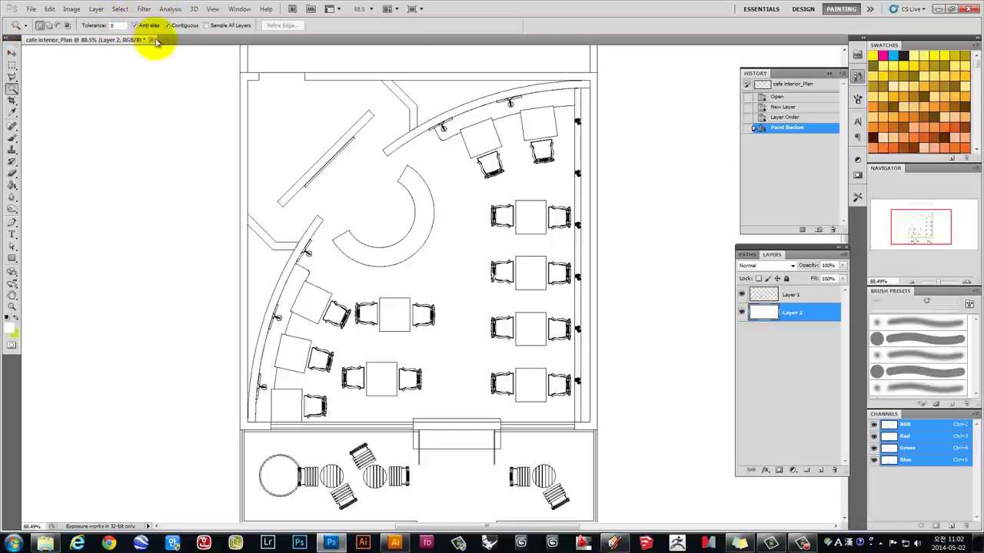
Make Layer 1 active and trial a Magic Wand selection of the open floor while zooming.
click(310, 127)
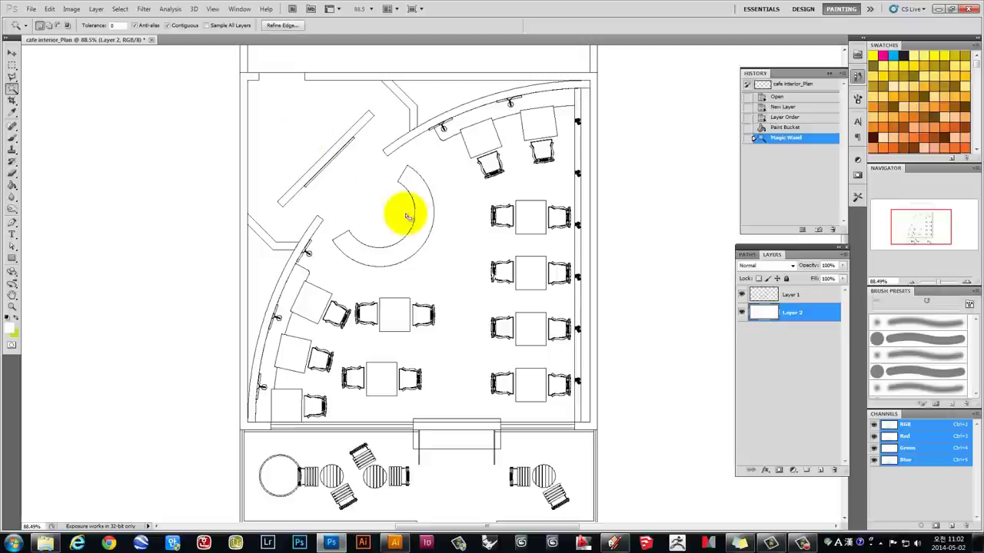
click(806, 298)
click(346, 201)
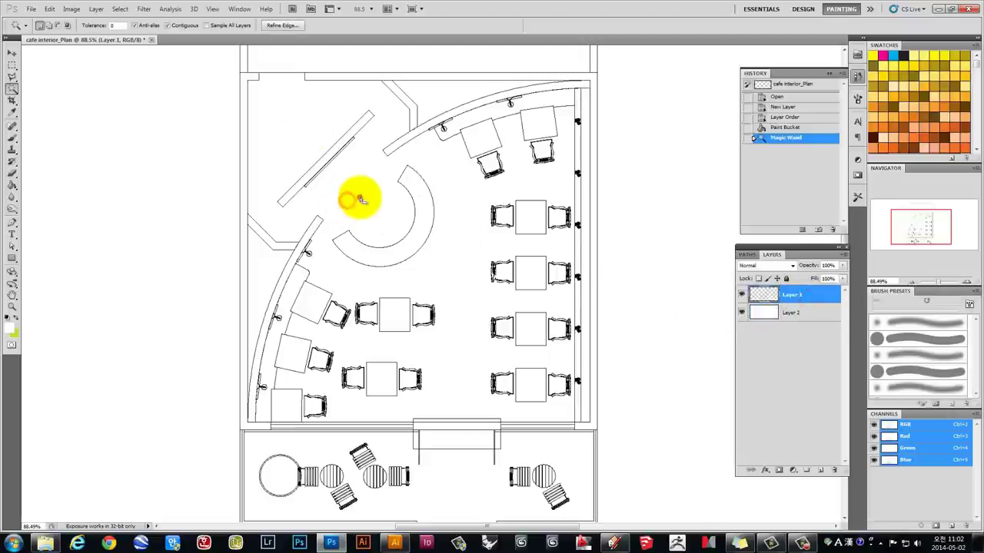
click(364, 197)
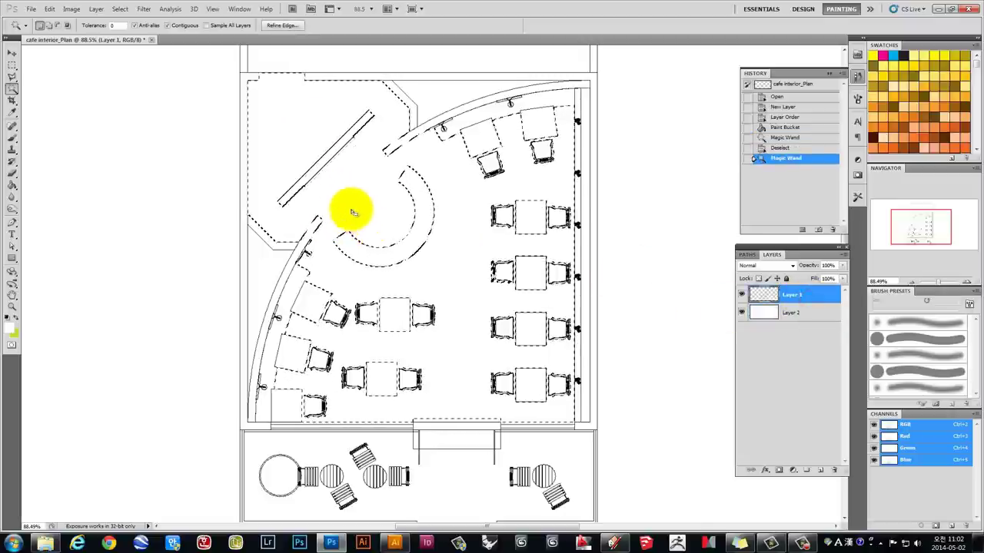
scroll(347, 204, up, 2)
scroll(357, 259, up, 3)
scroll(352, 257, up, 3)
scroll(369, 259, up, 2)
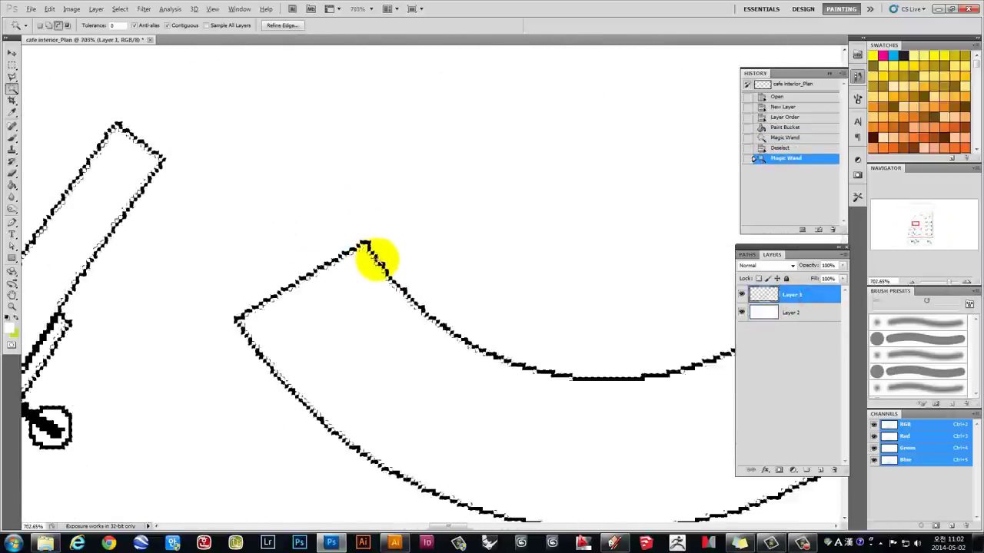
scroll(377, 257, up, 2)
scroll(358, 244, down, 4)
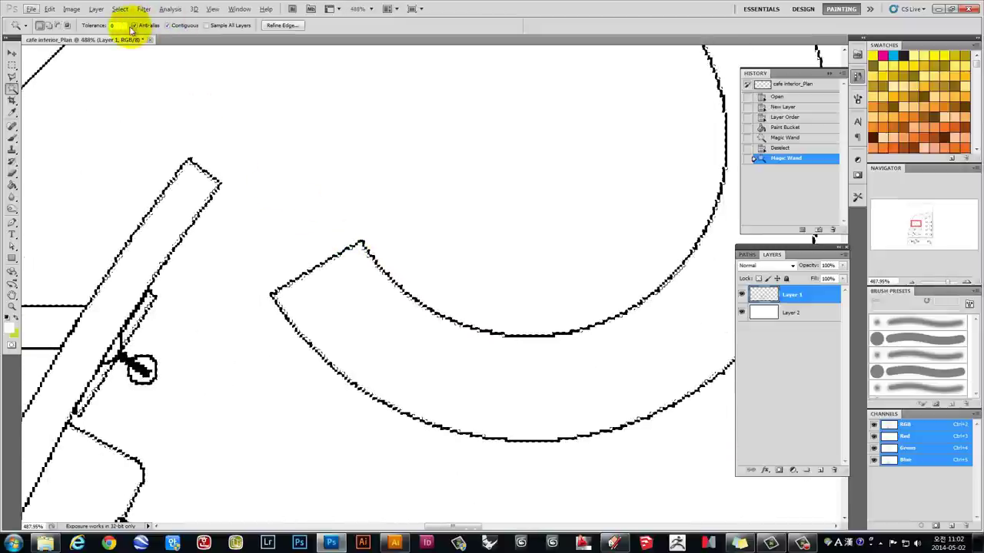
Reselect the white floor area, then test a wand selection at the wall edge pixels.
click(338, 111)
click(349, 150)
scroll(351, 149, down, 2)
scroll(351, 147, down, 2)
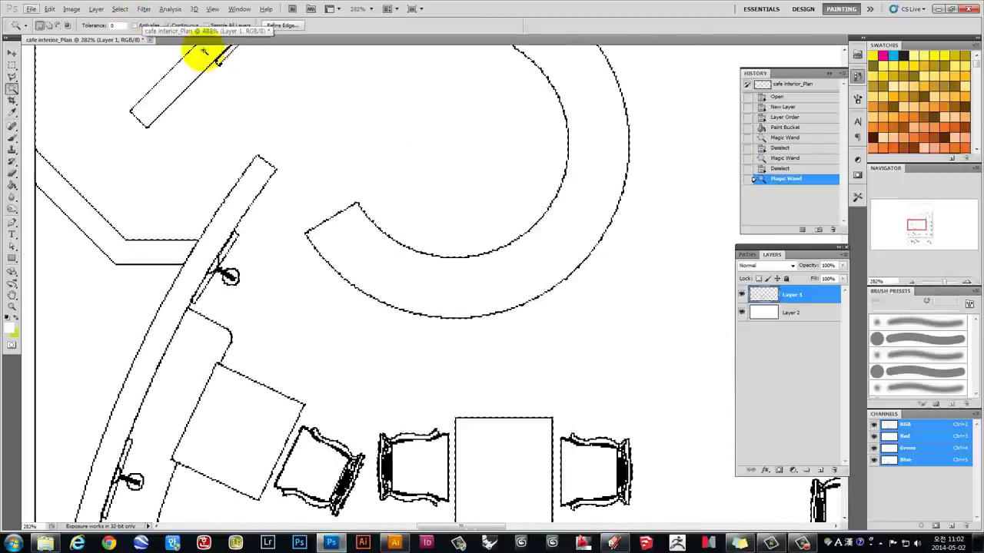
scroll(250, 201, up, 2)
scroll(257, 220, up, 2)
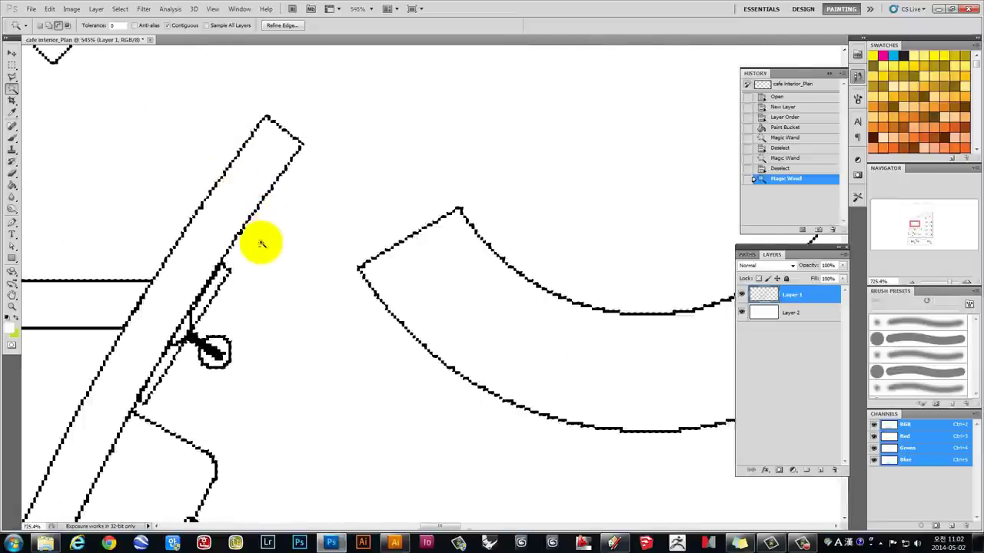
scroll(269, 262, up, 3)
scroll(231, 278, up, 1)
scroll(222, 254, up, 2)
scroll(208, 269, up, 2)
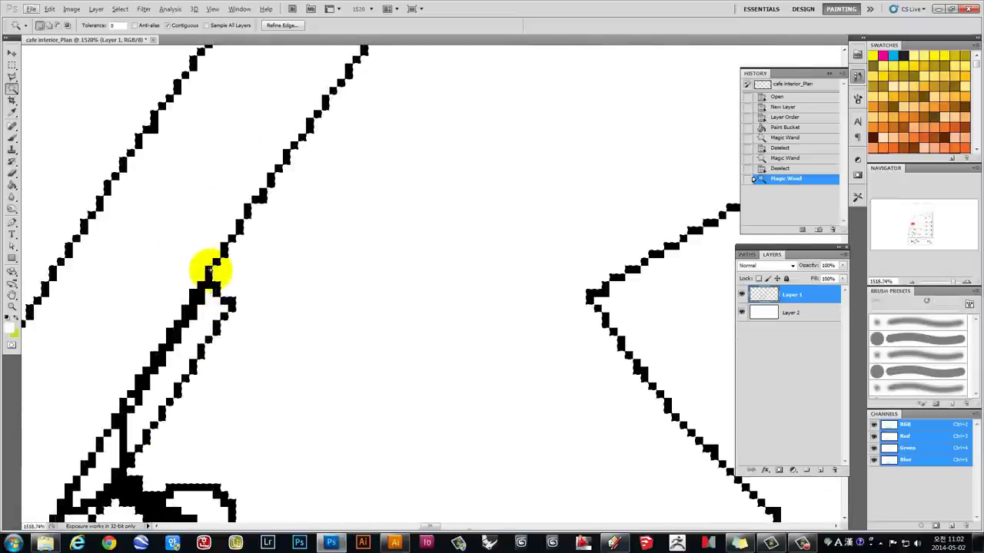
click(215, 315)
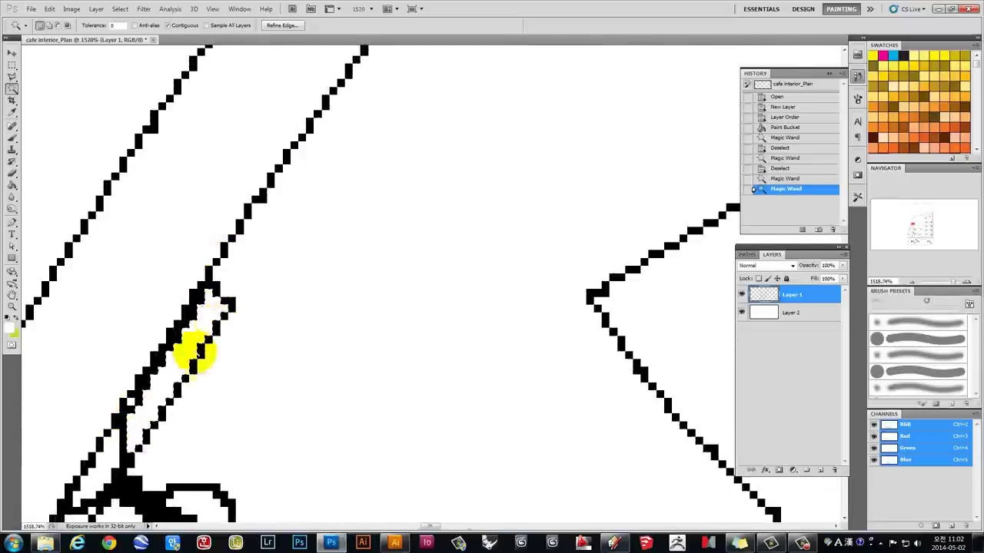
scroll(309, 263, down, 2)
scroll(319, 266, down, 2)
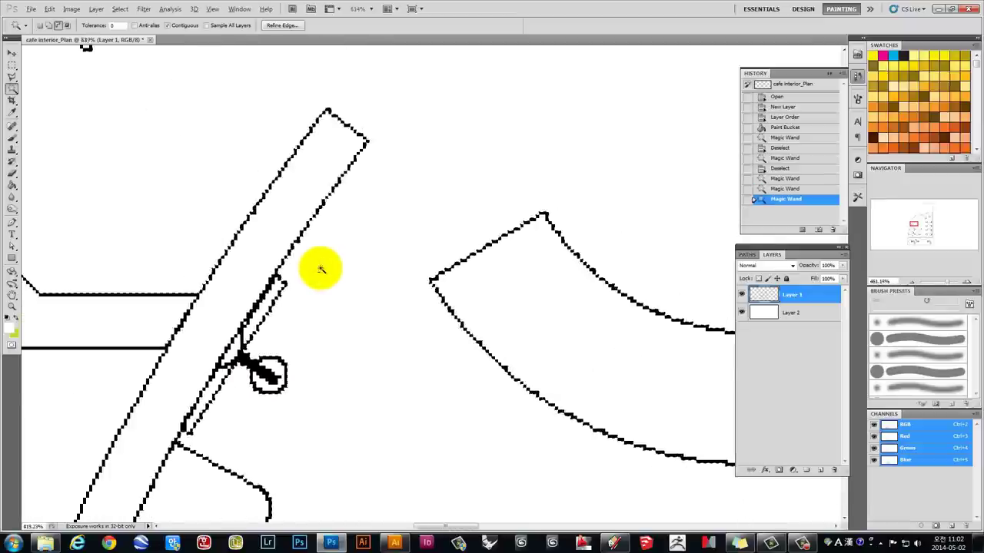
scroll(319, 267, down, 2)
scroll(330, 276, down, 2)
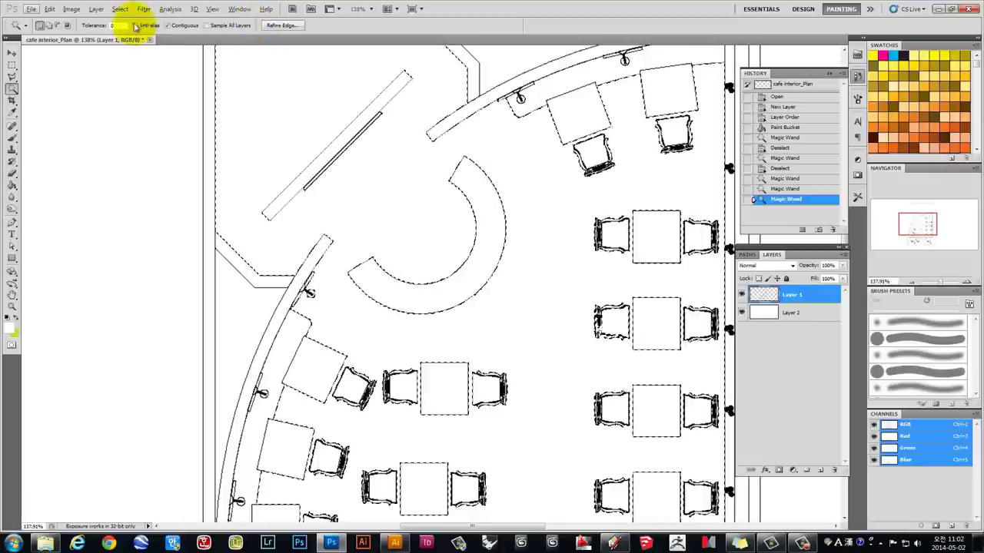
Try wand selections of the curved counter, open floor and slanted counter, clearing between attempts.
click(377, 285)
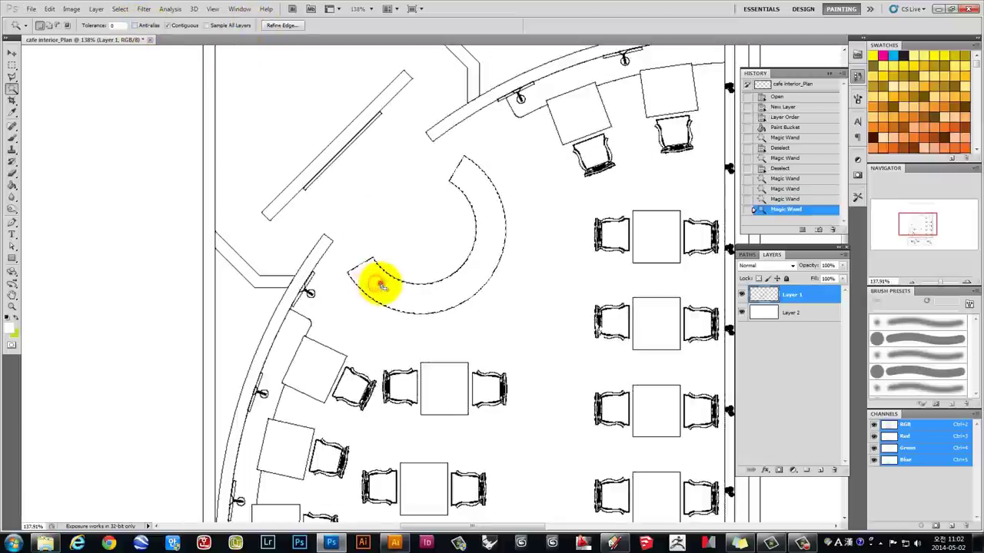
click(381, 284)
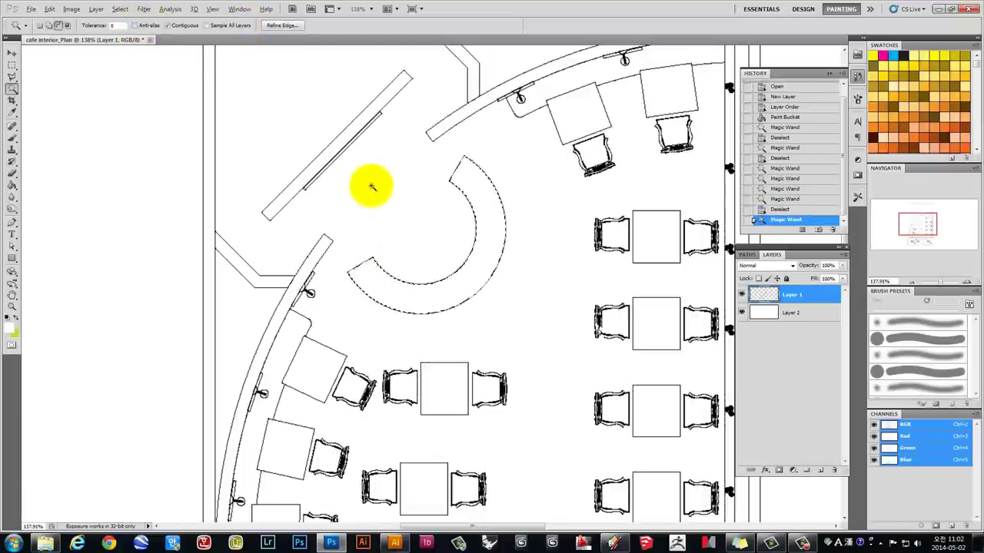
click(342, 188)
scroll(349, 261, up, 3)
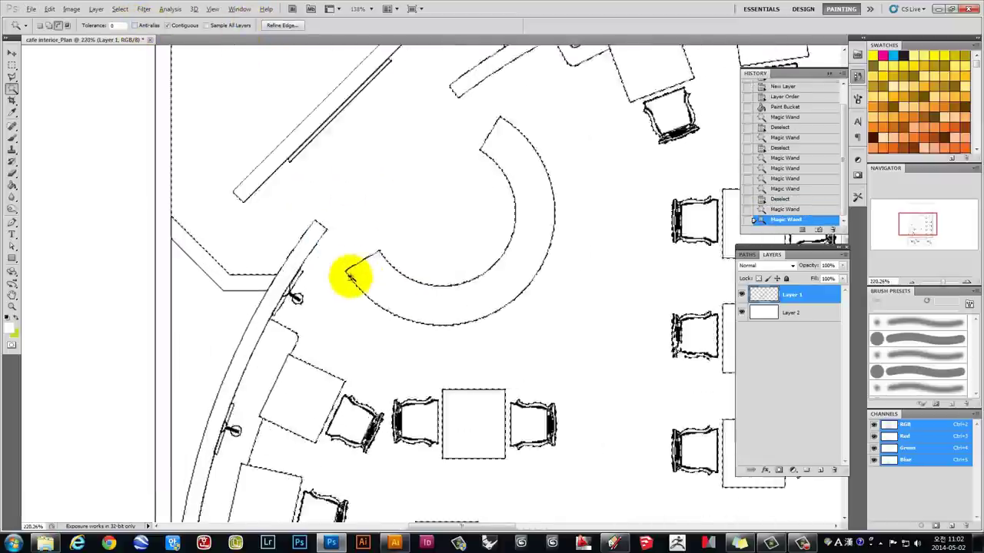
scroll(352, 274, up, 2)
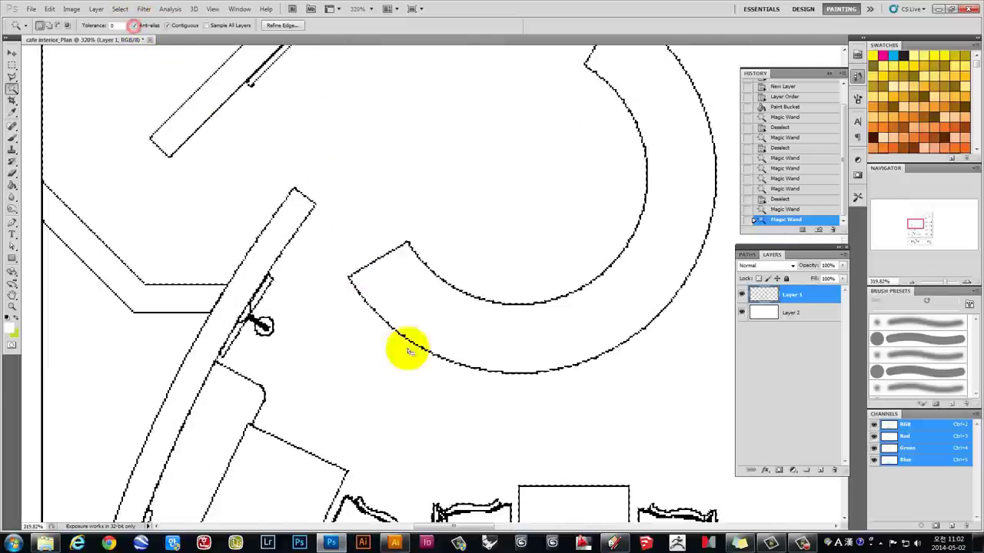
click(415, 293)
scroll(371, 287, up, 2)
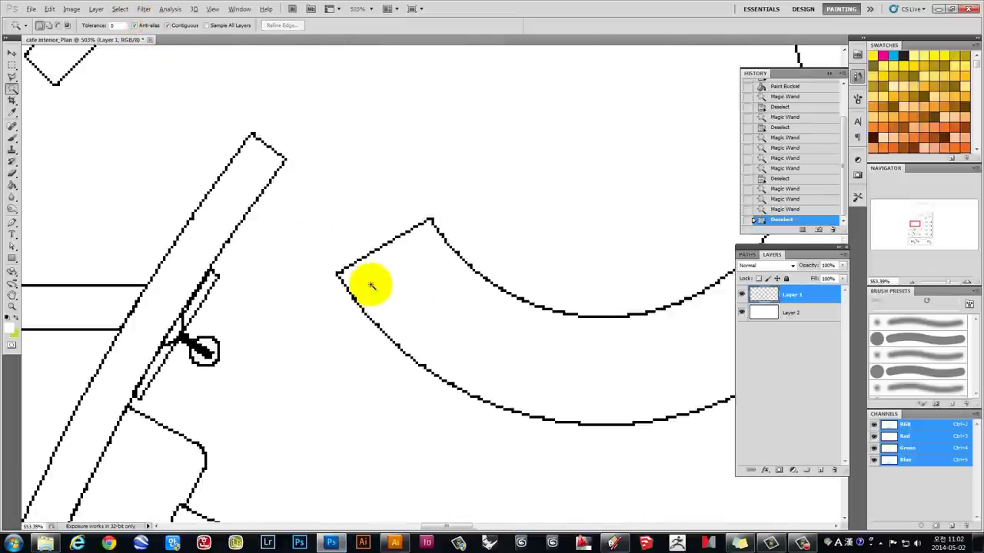
scroll(374, 279, up, 1)
click(369, 264)
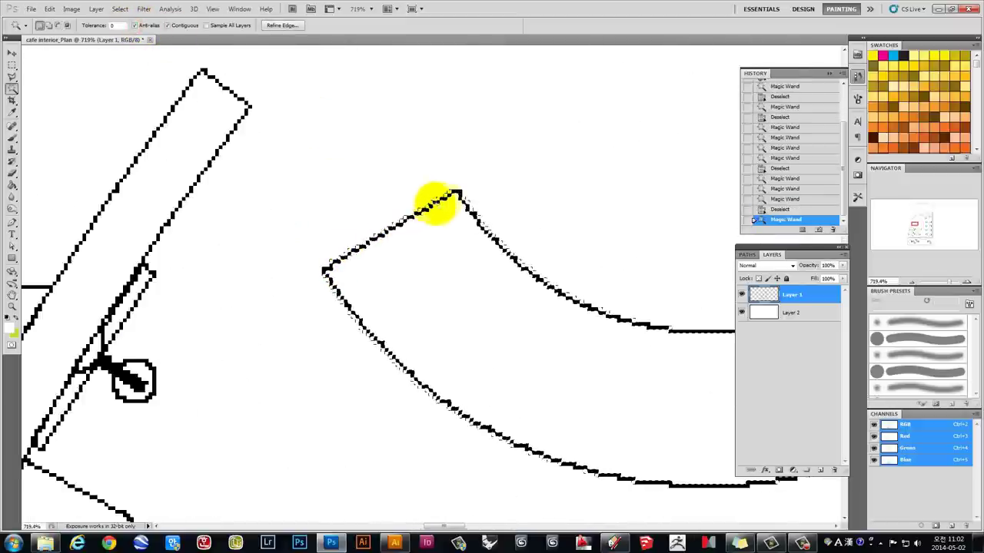
click(455, 198)
click(198, 134)
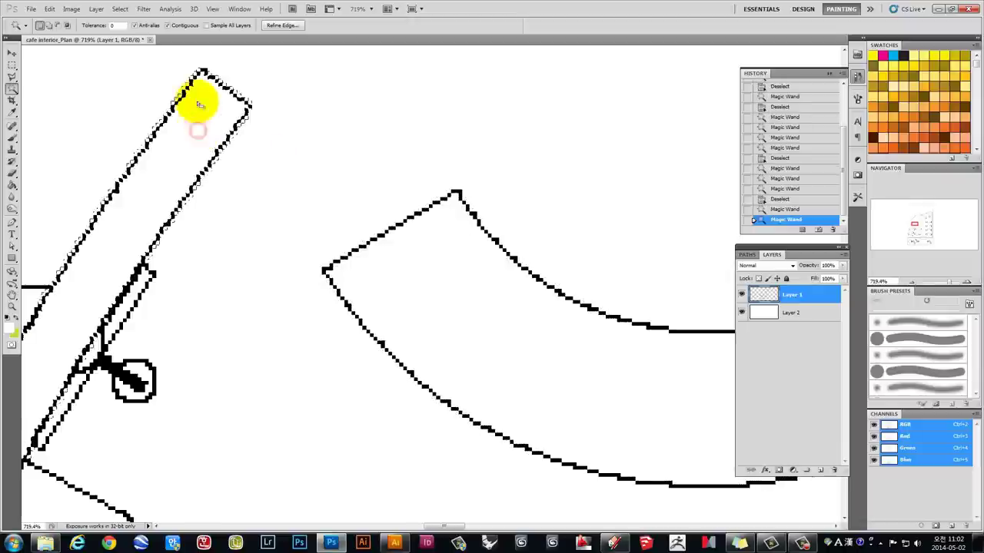
Turn off Anti-alias for the Magic Wand and retest a selection across the plan.
click(135, 26)
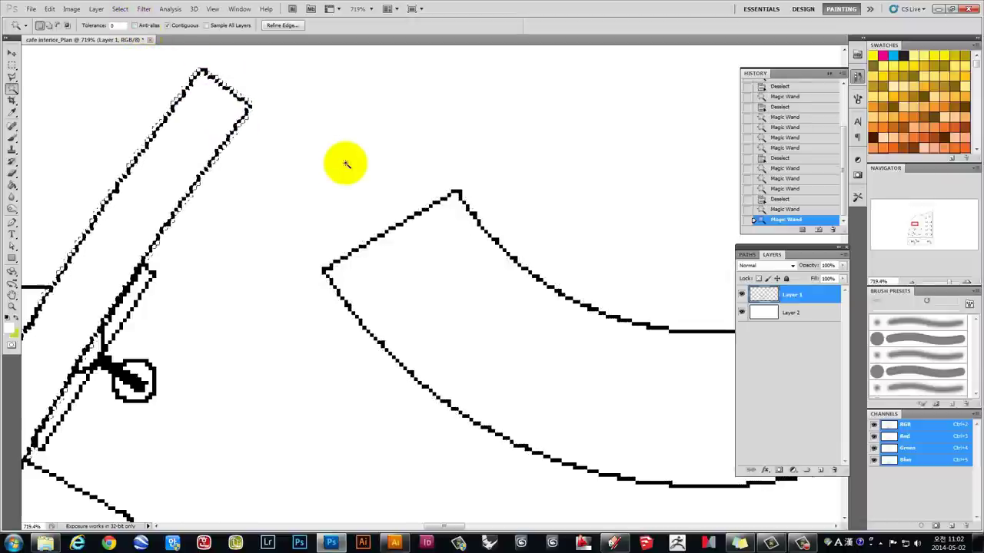
click(330, 175)
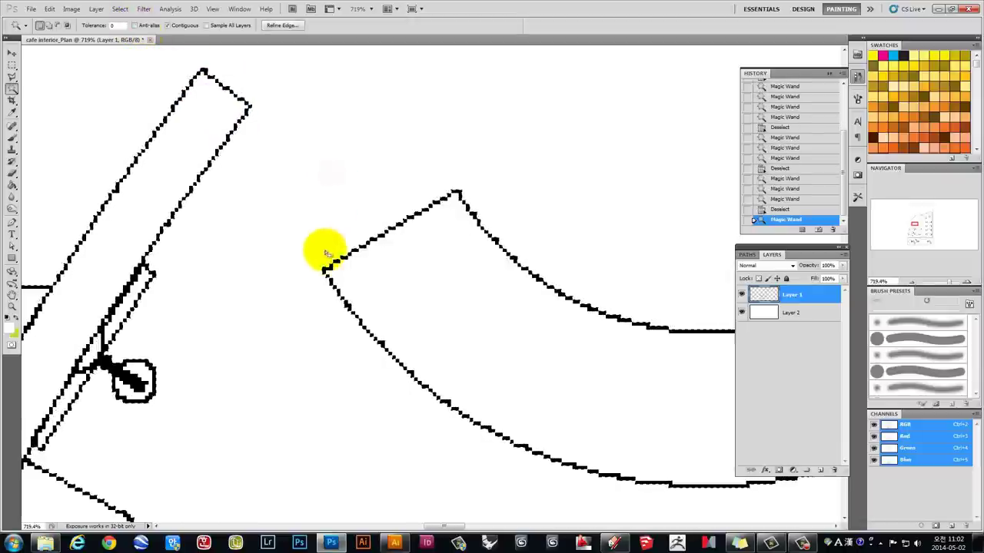
scroll(322, 269, up, 5)
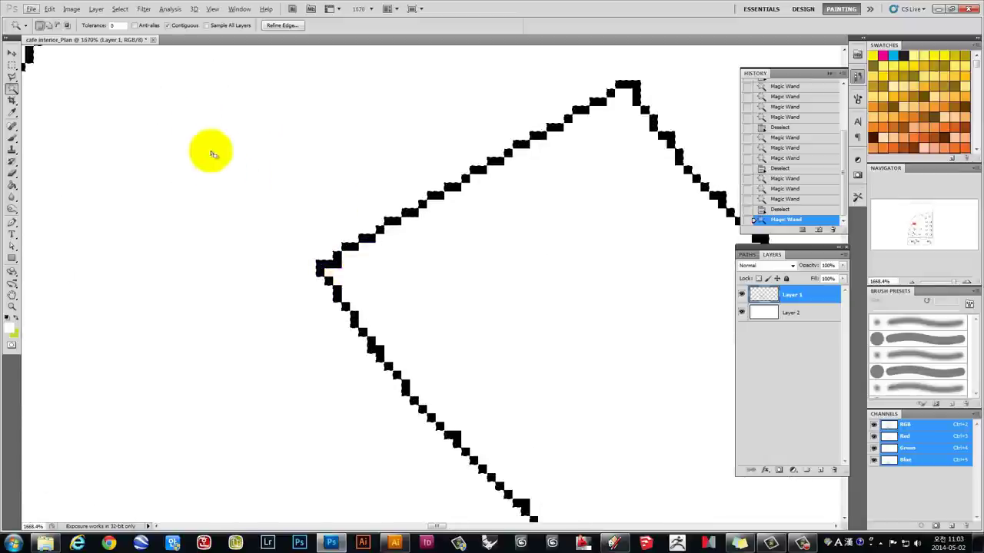
scroll(207, 100, down, 2)
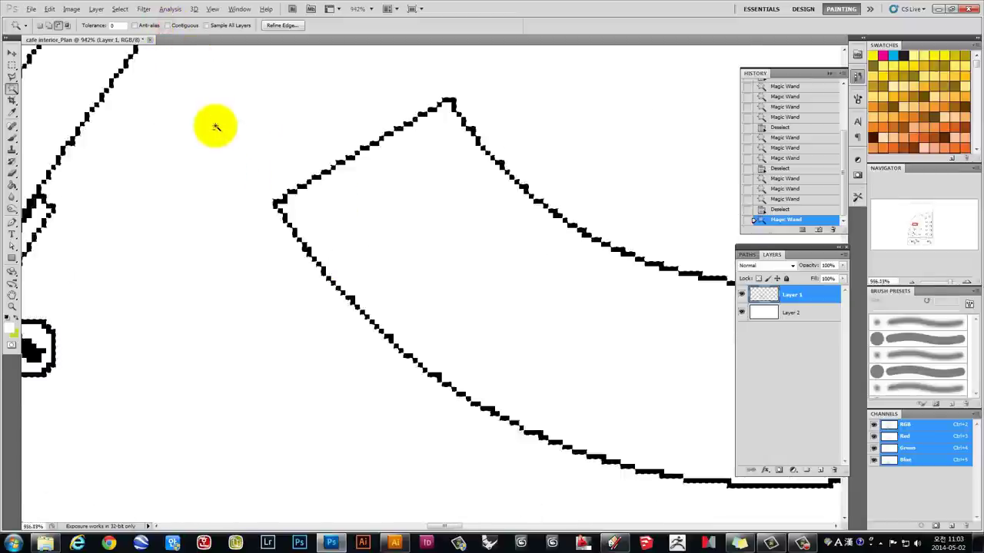
scroll(213, 127, down, 2)
scroll(213, 138, down, 2)
scroll(230, 169, down, 1)
click(279, 204)
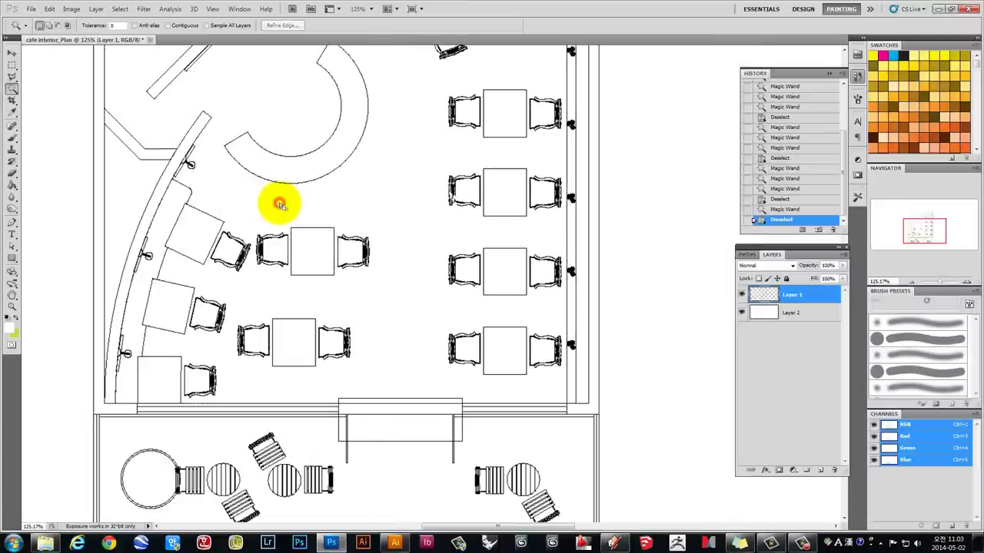
click(264, 203)
scroll(261, 215, down, 3)
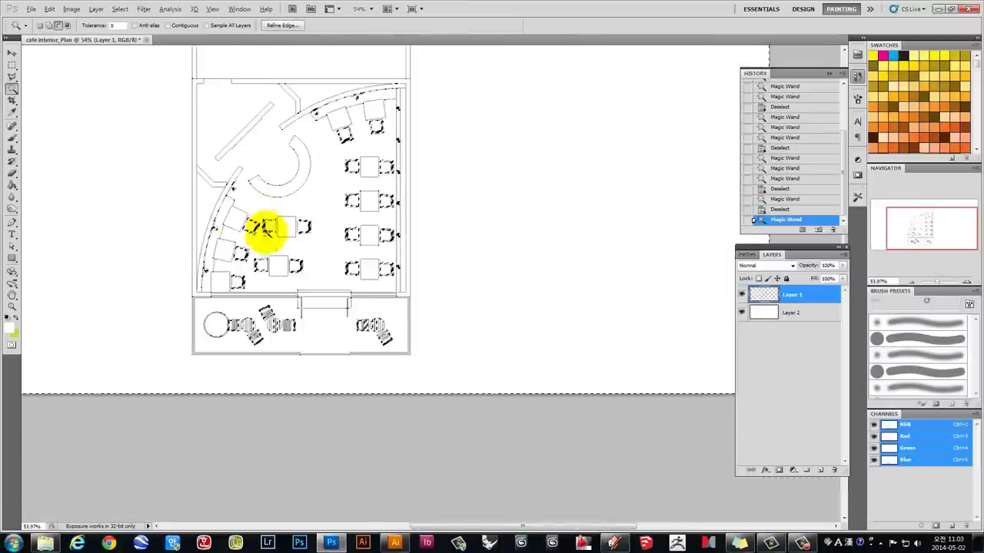
scroll(187, 207, up, 1)
scroll(204, 172, up, 1)
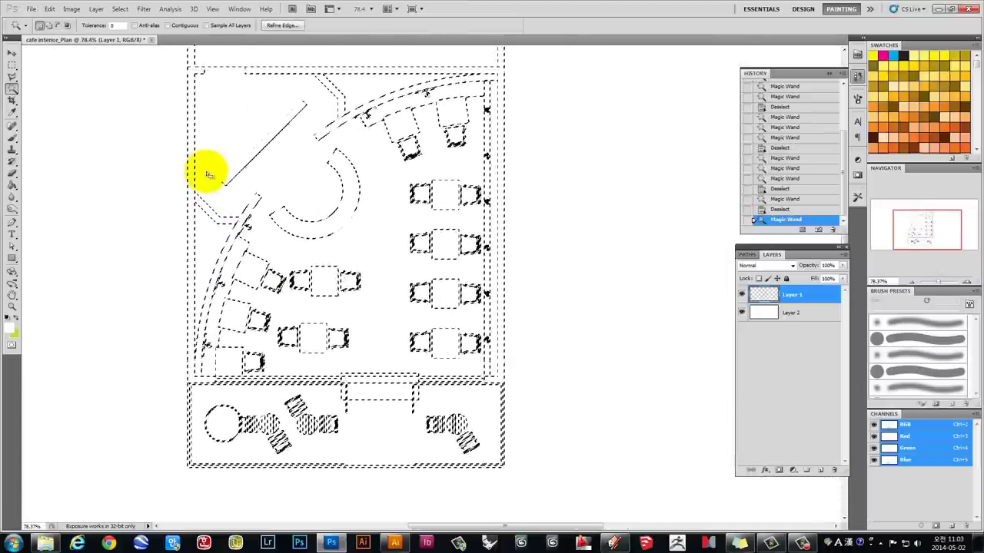
Enable Contiguous, test-select only the curved counter, deselect, and choose the Rectangular Marquee.
click(168, 26)
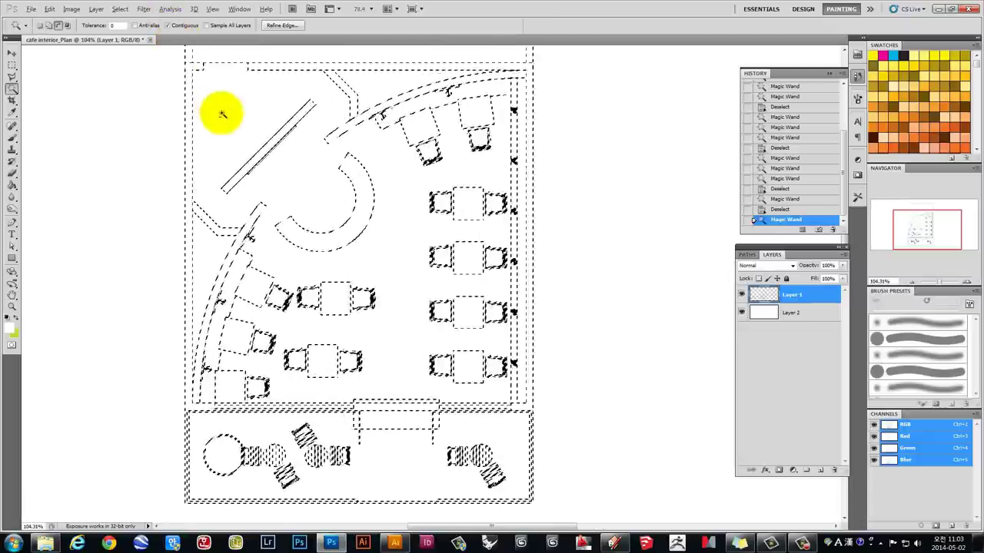
scroll(220, 116, up, 2)
scroll(254, 171, up, 1)
click(392, 373)
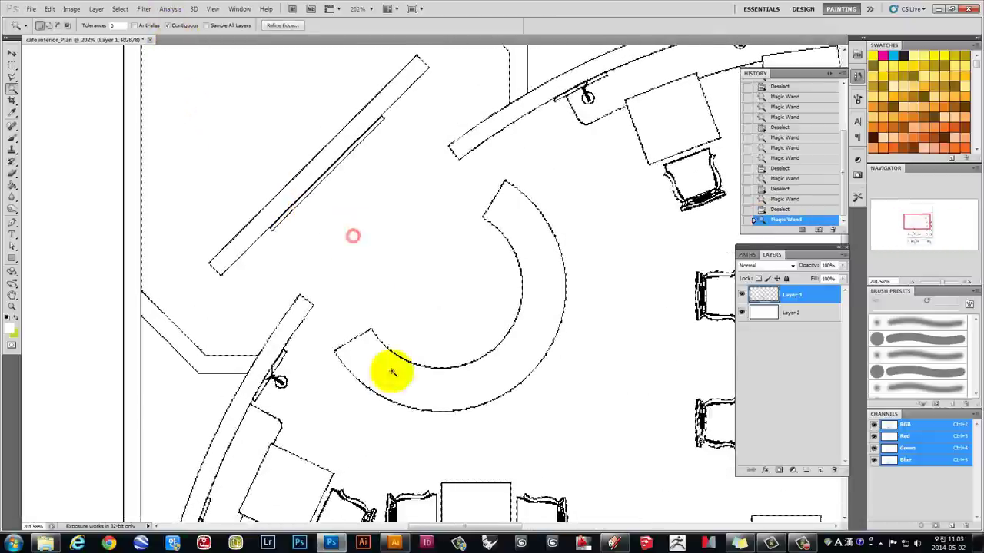
scroll(351, 374, up, 2)
scroll(374, 374, up, 1)
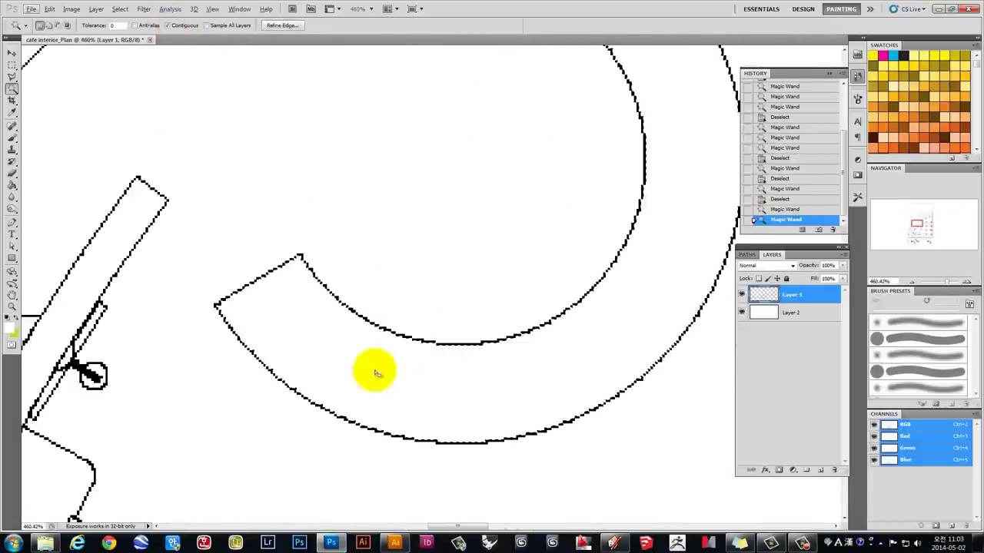
scroll(592, 281, down, 2)
scroll(590, 279, down, 2)
scroll(615, 246, down, 1)
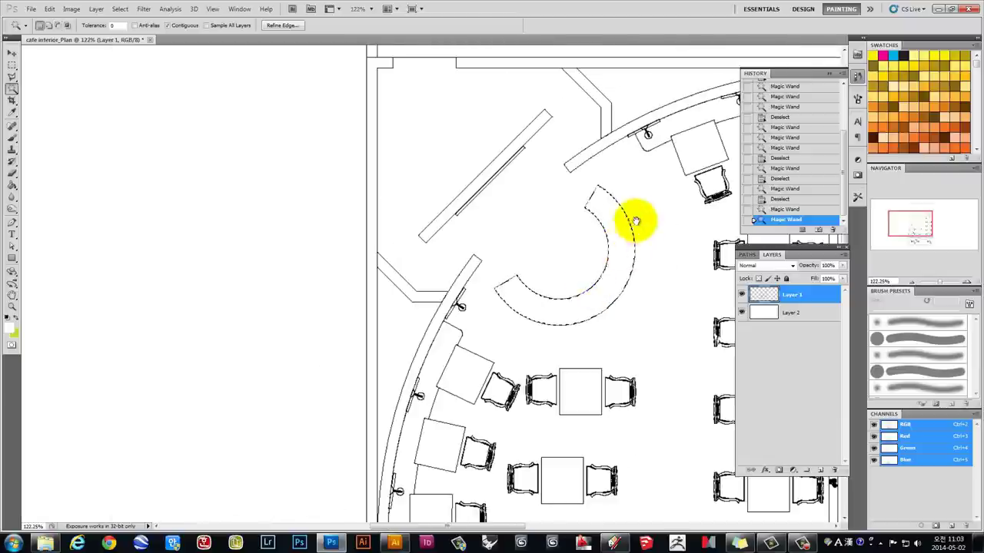
scroll(461, 215, down, 1)
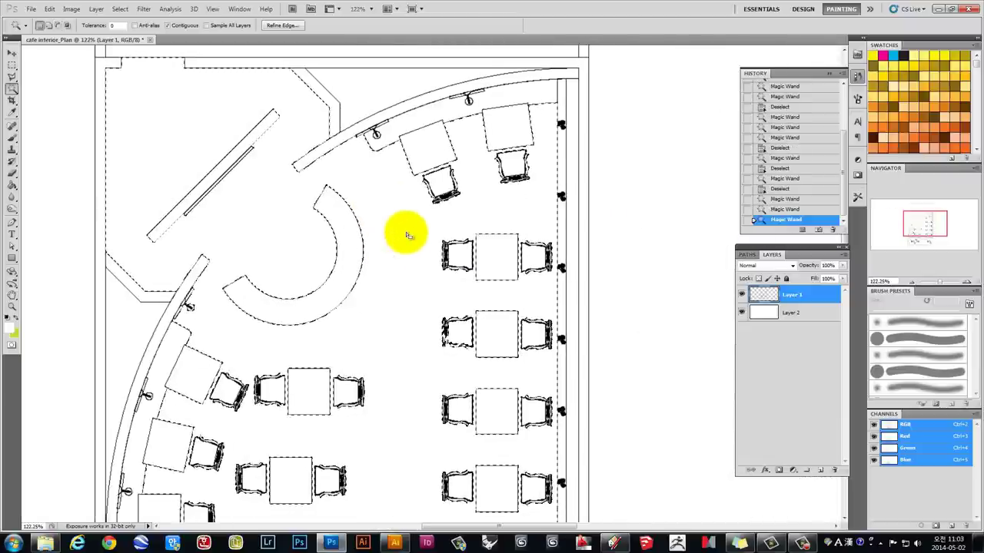
click(406, 231)
click(12, 66)
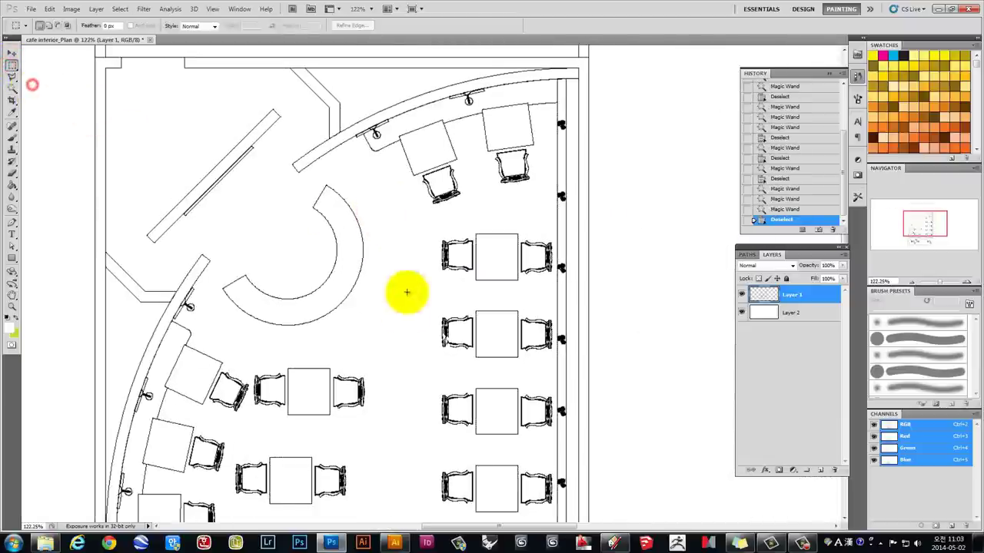
Test-select the upper-left floor, clear it with Ctrl+D, and bring up the File menu.
scroll(301, 239, down, 1)
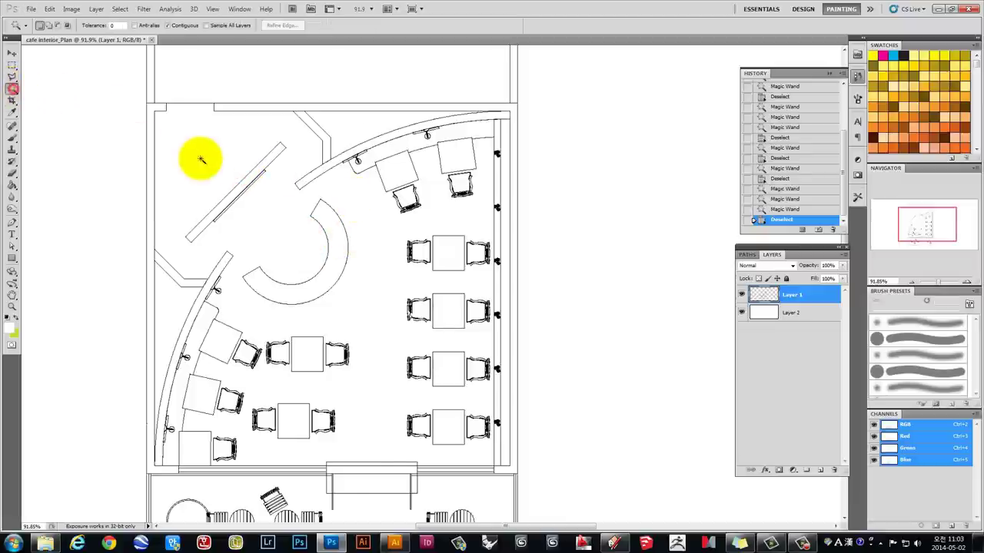
click(200, 159)
key(ctrl+d)
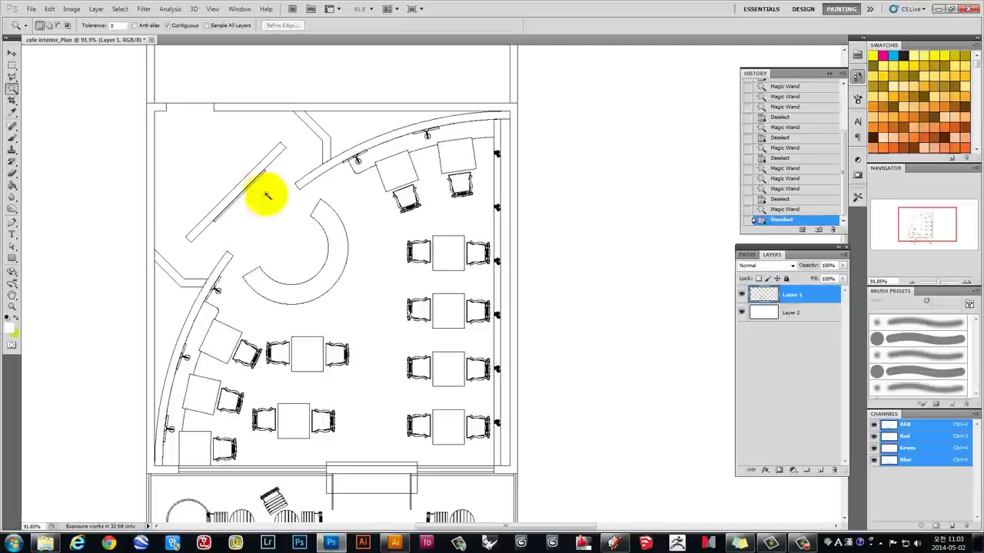
click(31, 9)
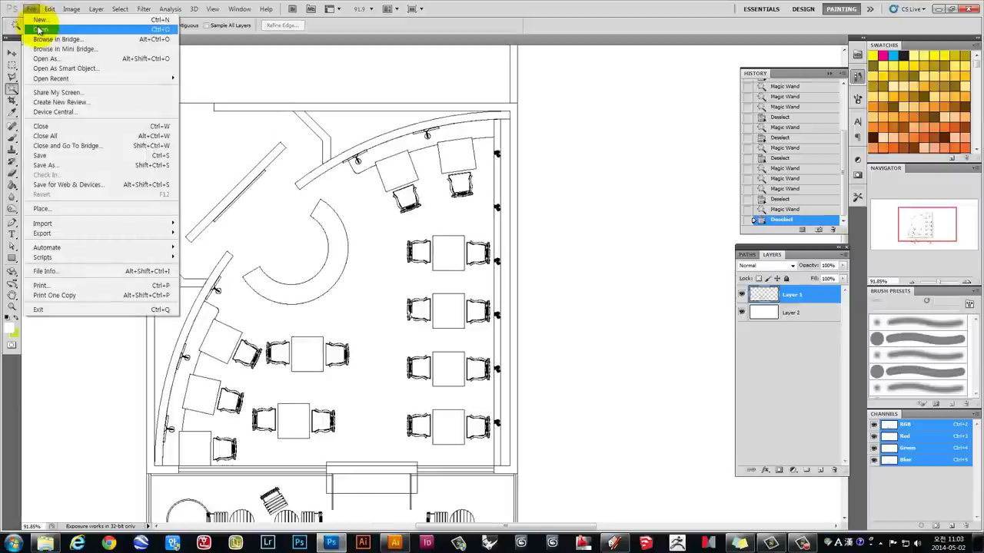
Open AS2_wood_19d.jpg from Libraries > Documents > 3dsMax.
click(38, 29)
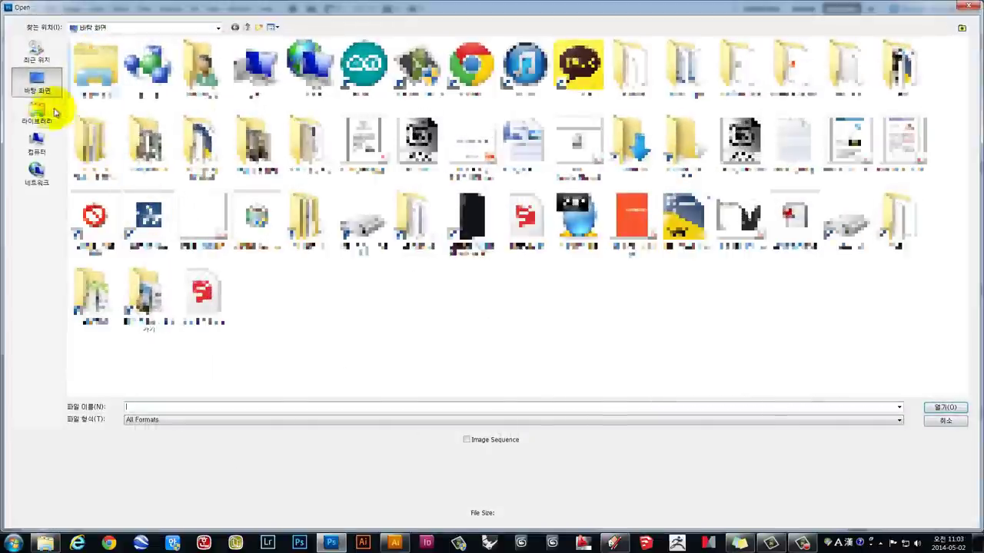
click(37, 114)
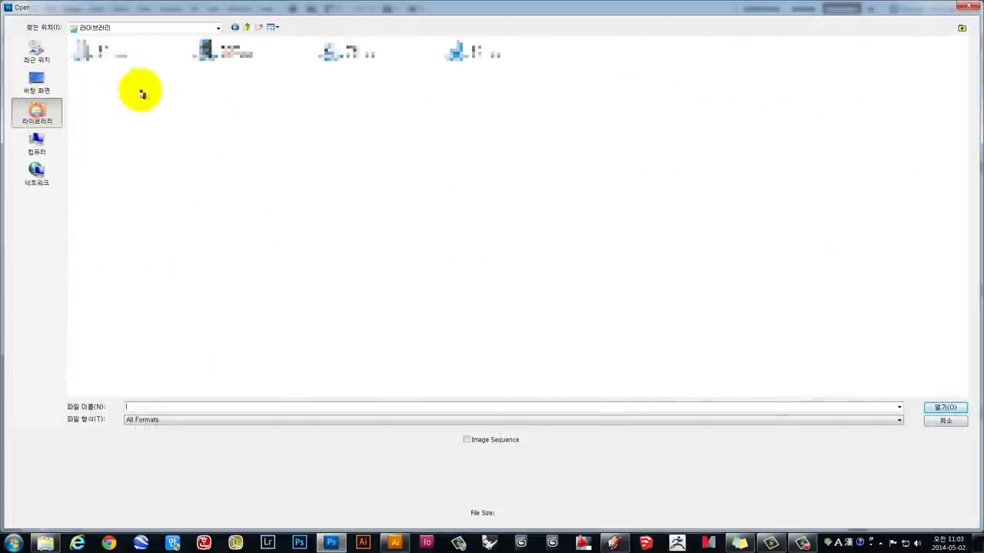
double_click(130, 51)
double_click(150, 151)
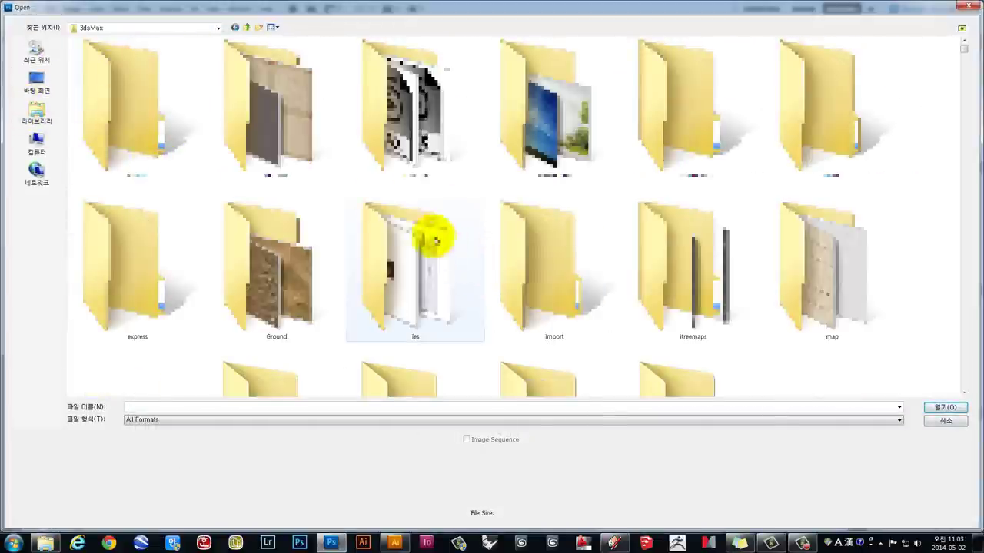
scroll(275, 273, down, 5)
scroll(275, 273, down, 3)
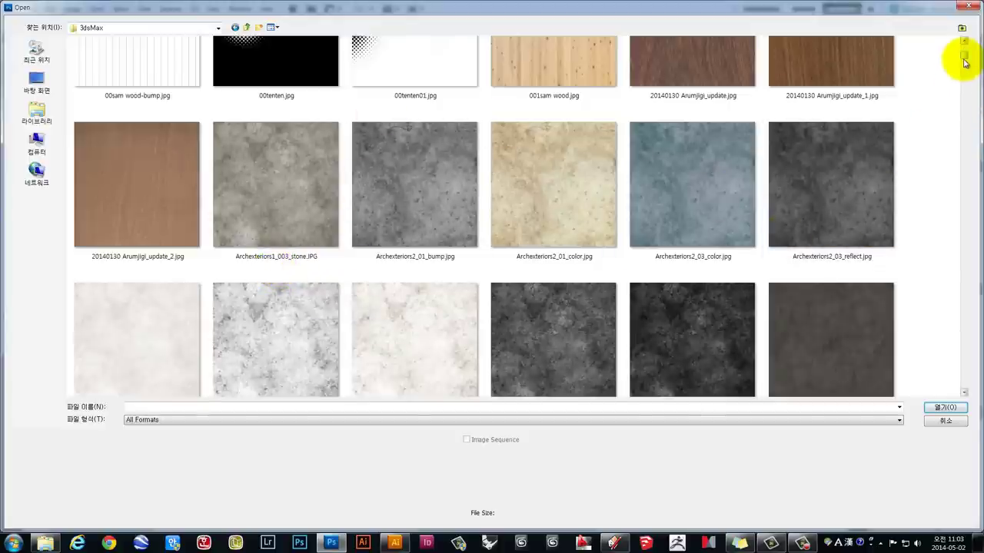
drag(965, 57, 965, 240)
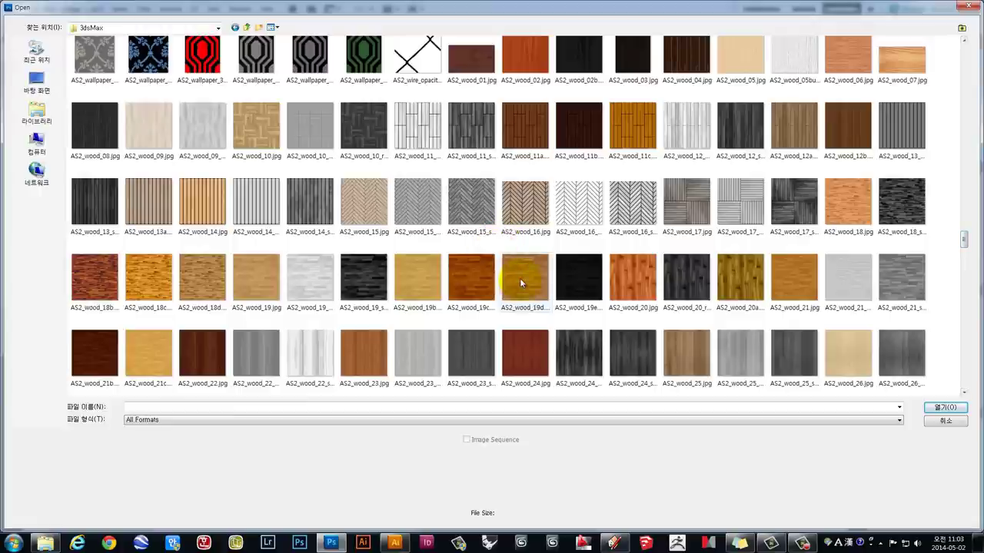
click(519, 283)
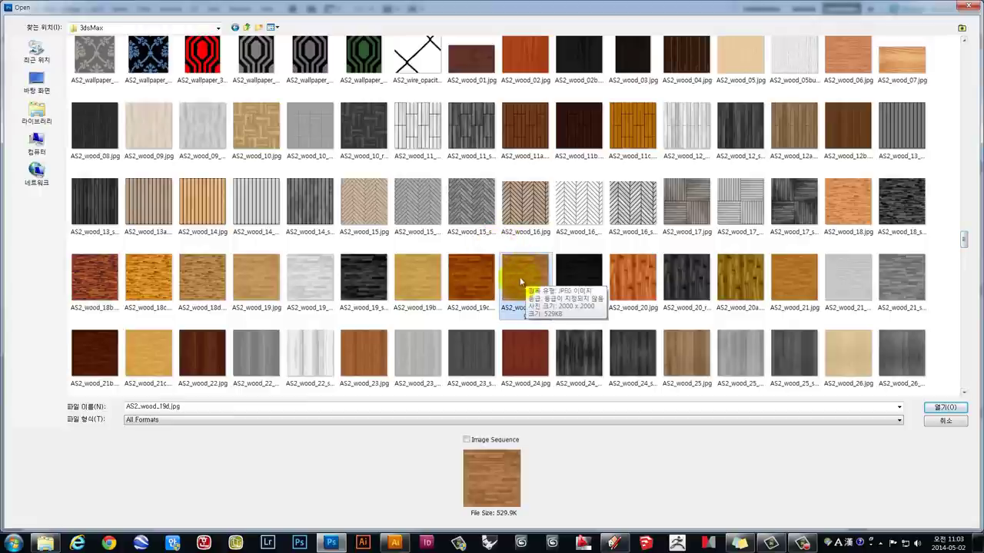
click(945, 407)
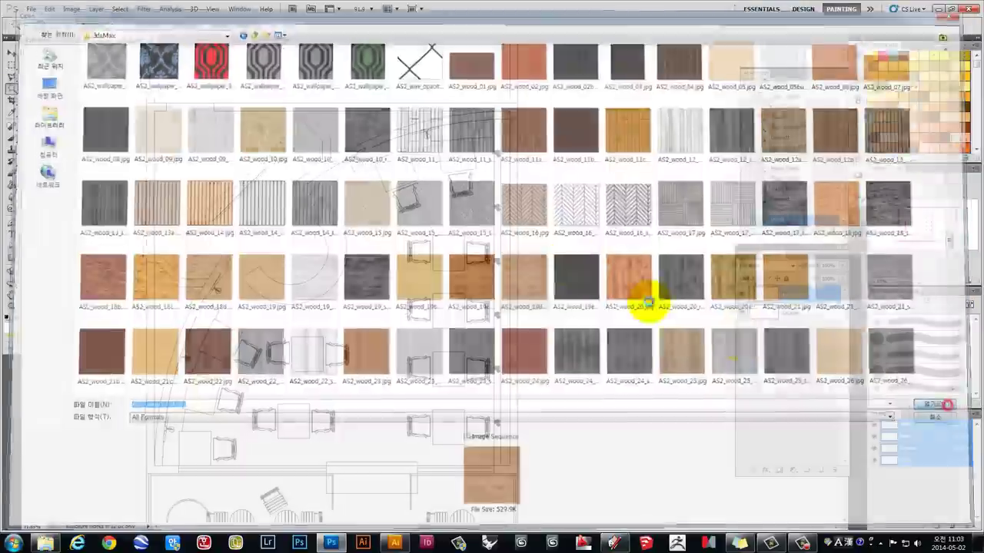
Select the whole wood texture, copy it, and paste it into cafe interior_Plan as Layer 3.
click(13, 53)
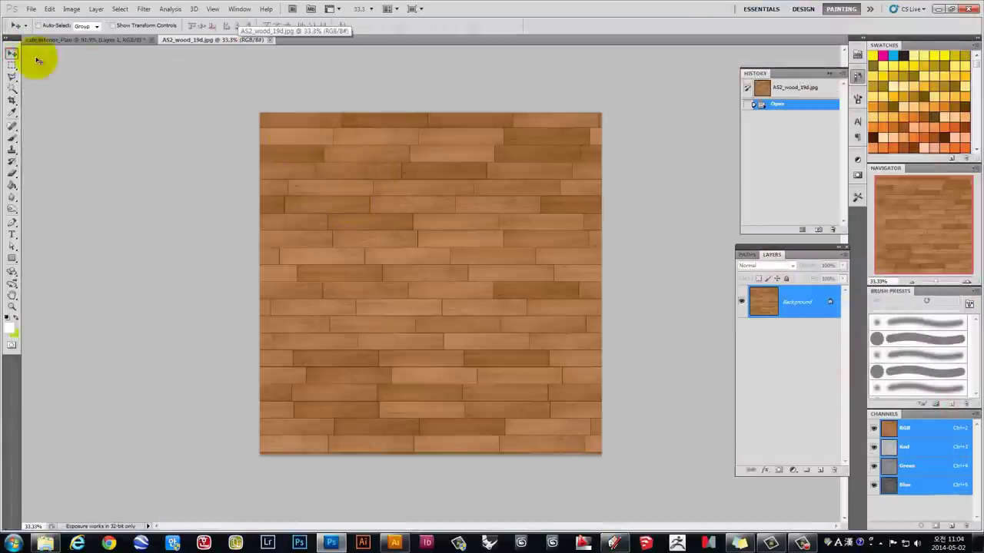
click(11, 65)
drag(600, 478, 623, 474)
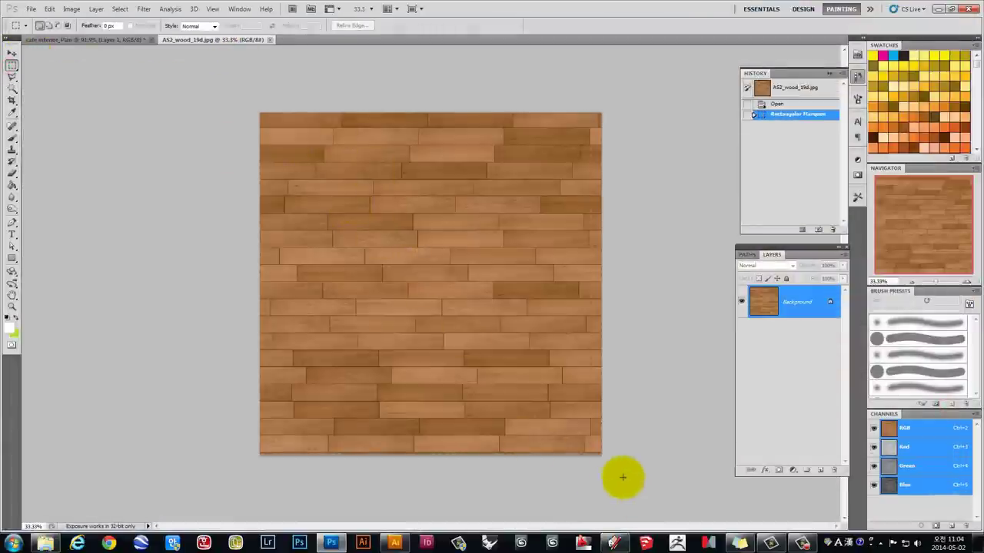
click(104, 40)
click(50, 8)
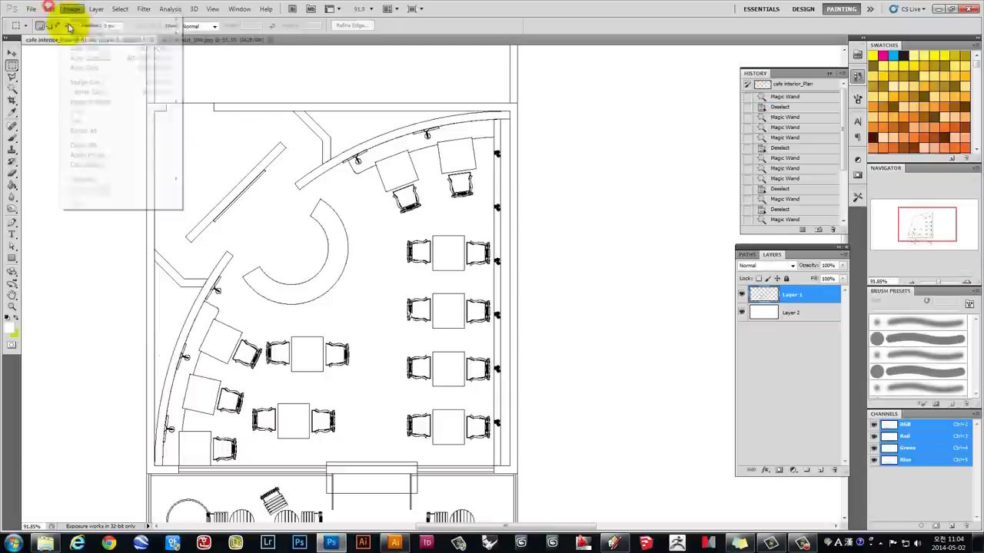
click(338, 182)
Paste the wood texture into the plan and shift it slightly right and down.
key(ctrl+v)
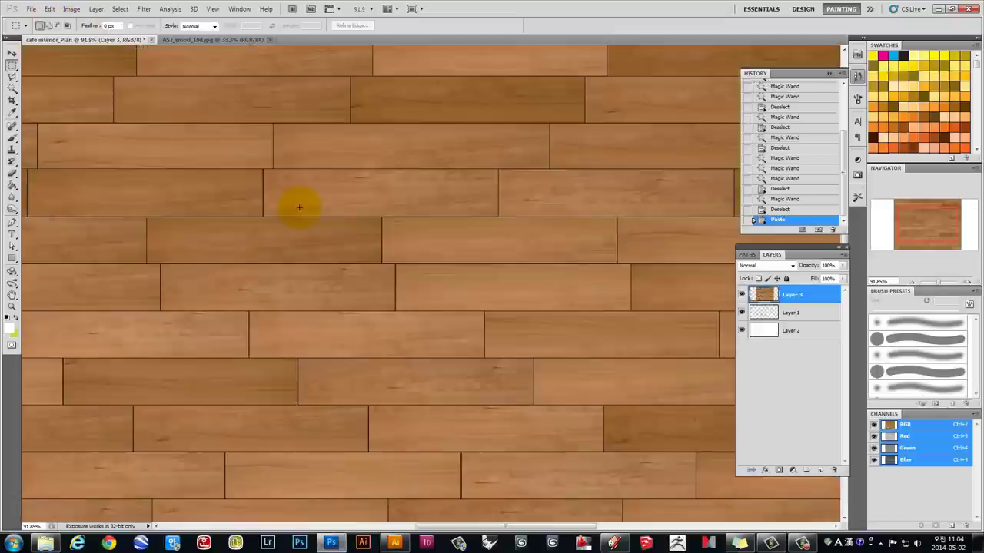
scroll(306, 218, down, 4)
scroll(307, 220, down, 1)
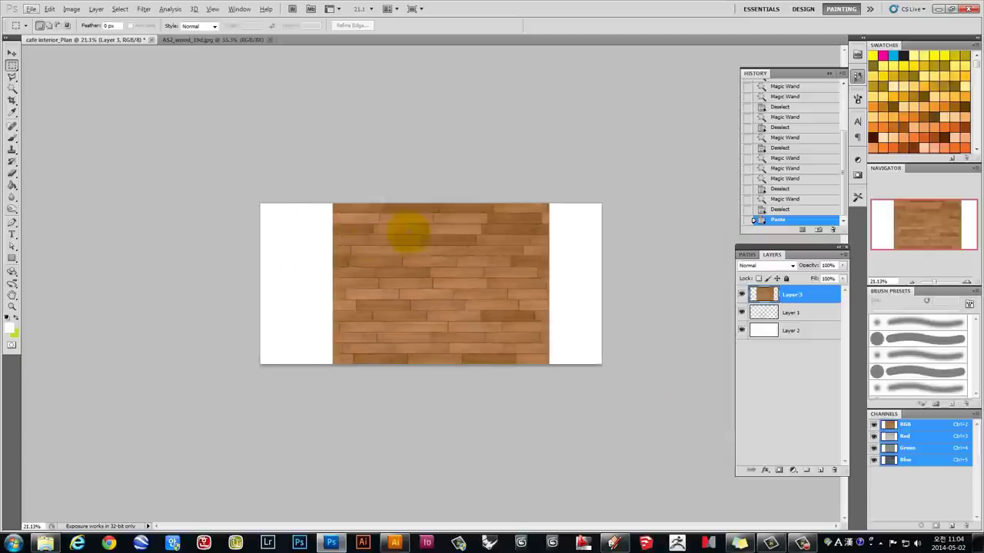
click(12, 52)
drag(373, 257, 380, 263)
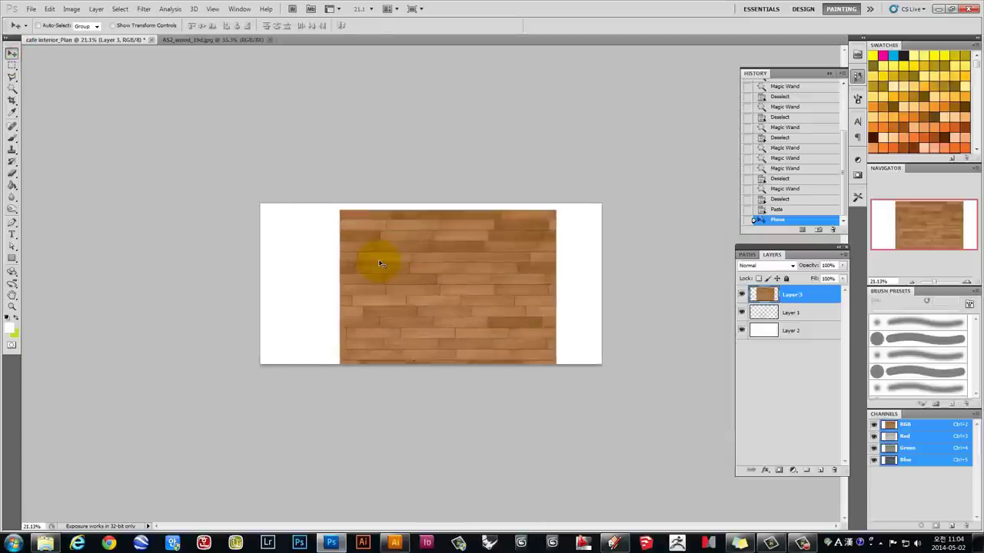
Scale the wood layer down to about 23% and Alt-drag a duplicate tile beside it.
key(ctrl+t)
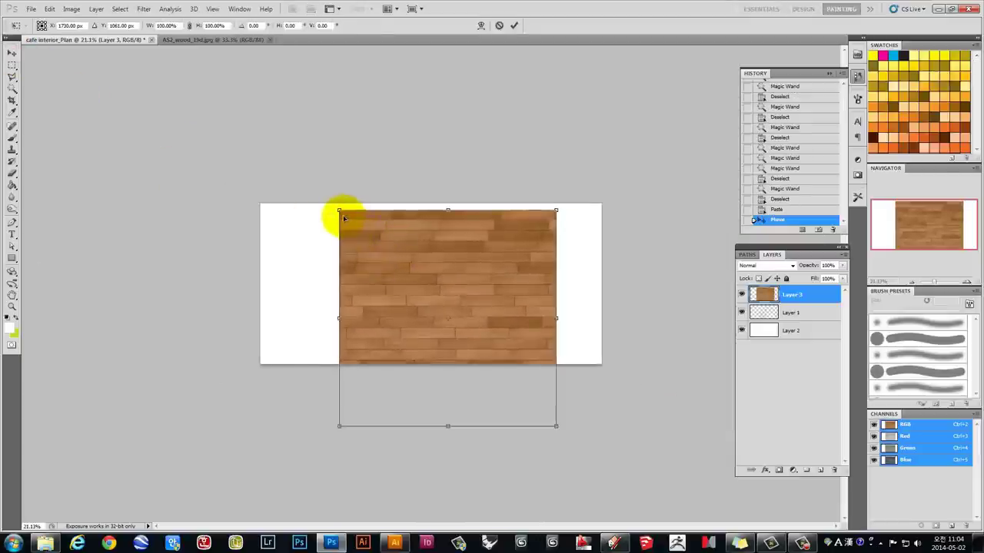
mouse_move(339, 211)
mouse_down()
mouse_move(397, 267)
mouse_move(336, 187)
mouse_move(422, 294)
mouse_move(341, 230)
mouse_up()
scroll(340, 231, up, 3)
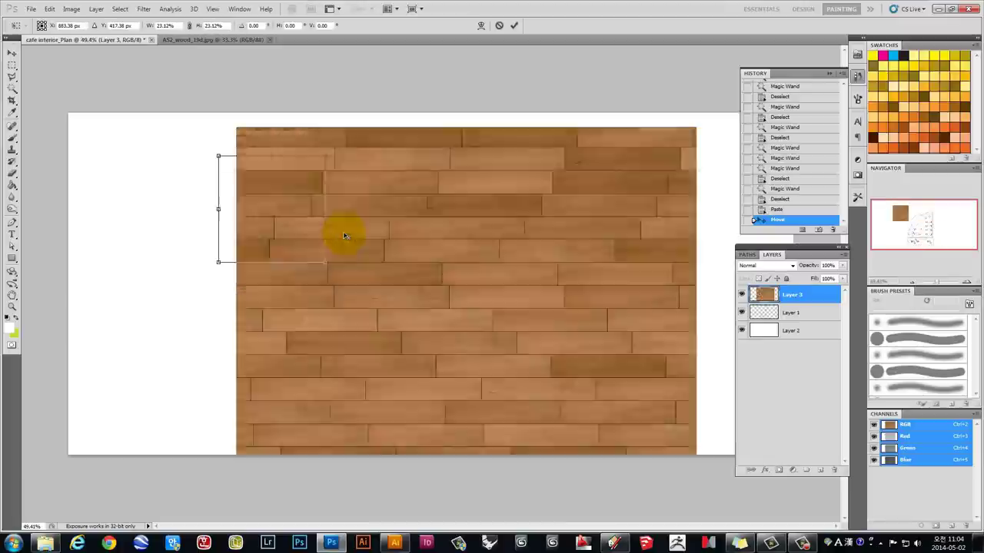
key(Return)
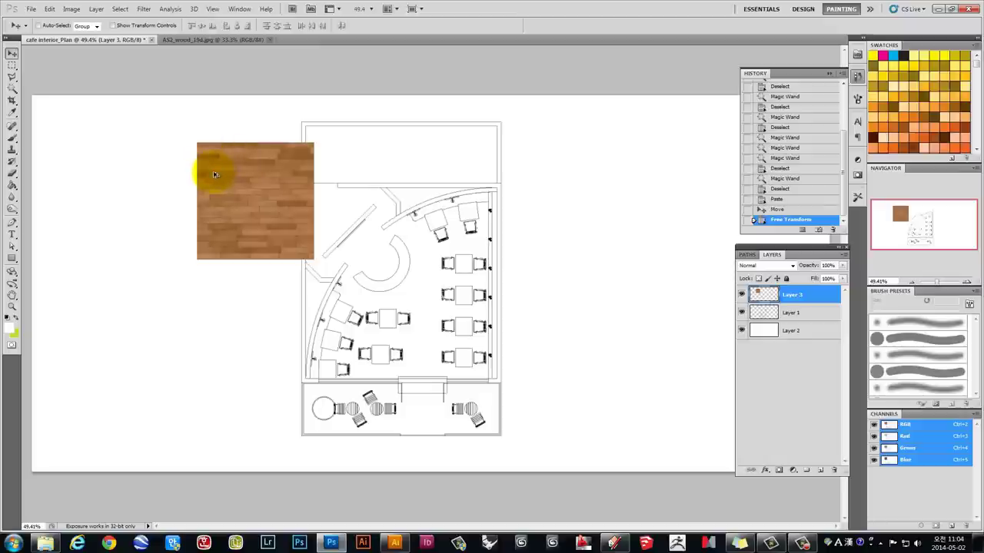
mouse_move(215, 175)
mouse_down()
mouse_move(354, 178)
mouse_move(333, 181)
mouse_move(357, 194)
mouse_up()
Tile wood copies left, right and below, nudging seams closed and merging each down.
key(Left)
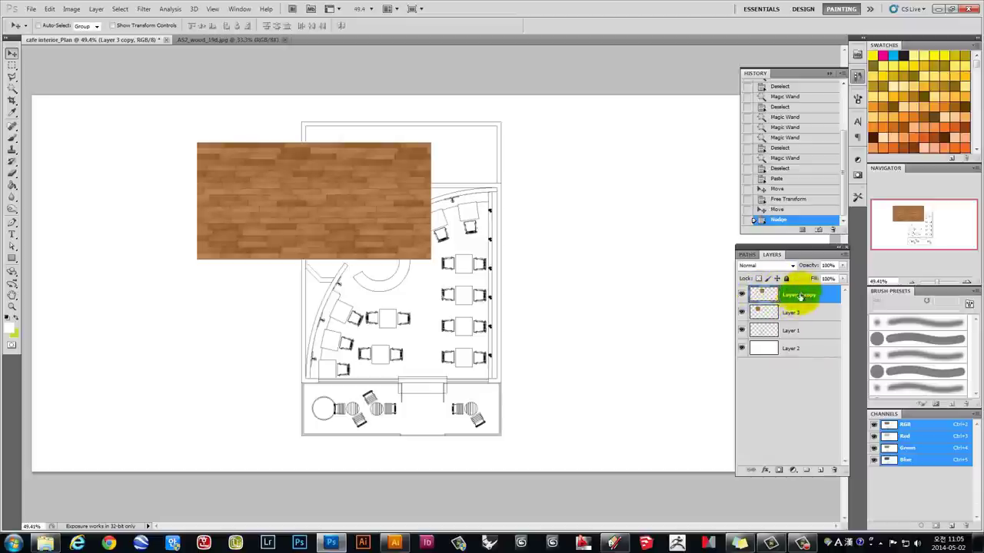
key(ctrl+e)
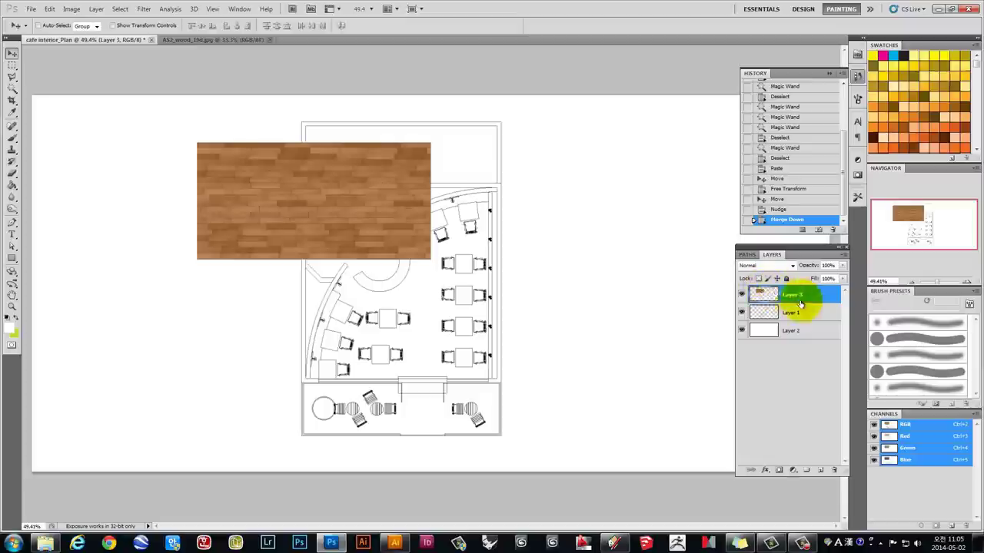
click(72, 9)
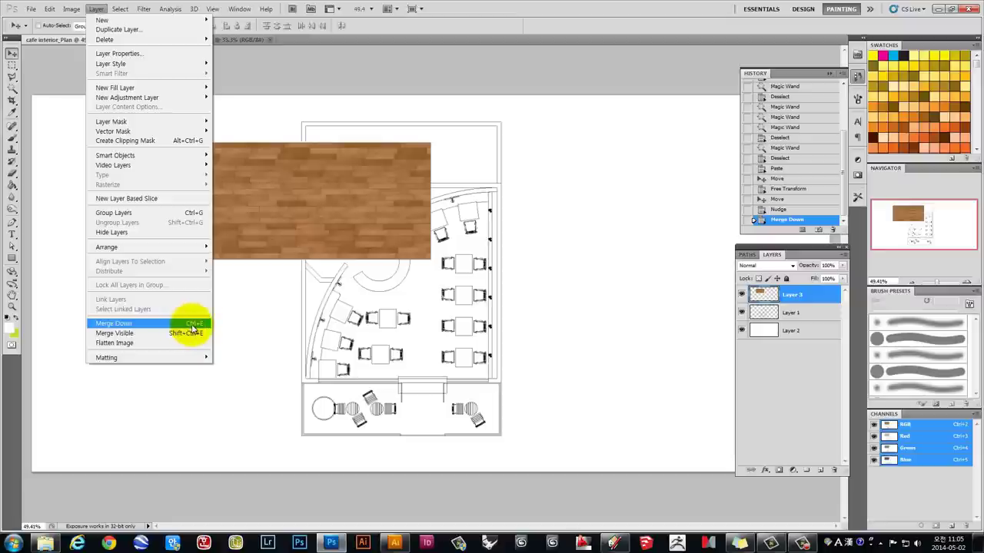
click(323, 221)
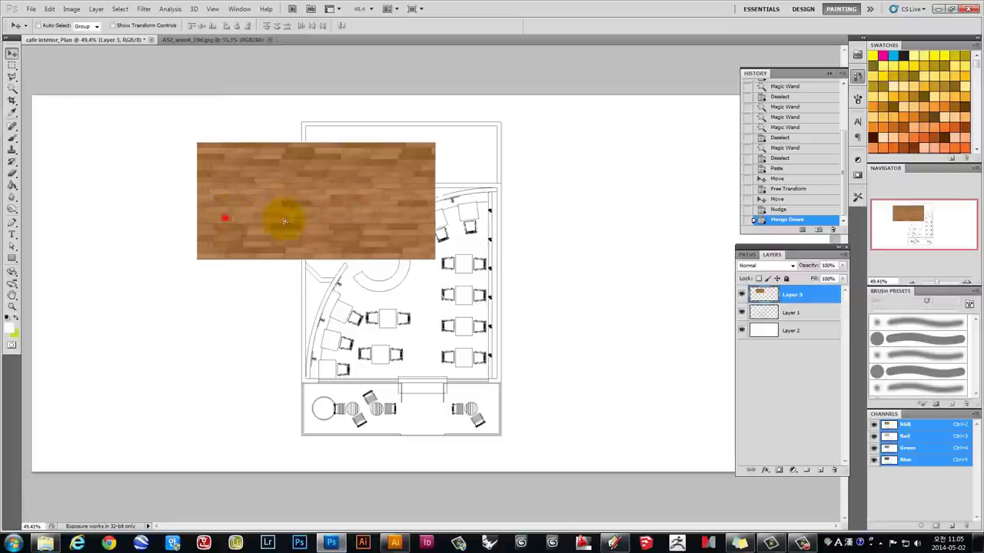
drag(284, 221, 455, 221)
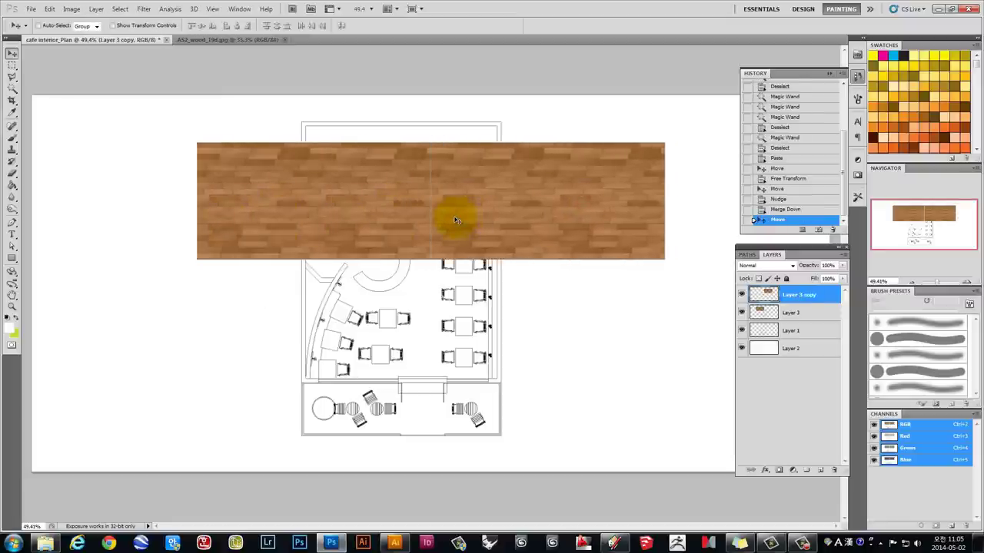
key(Left)
key(ctrl+e)
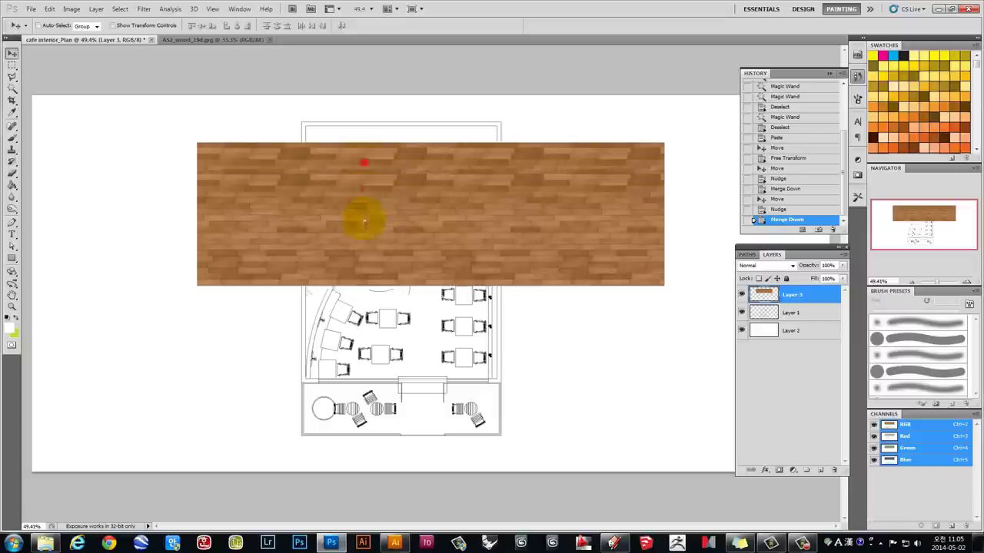
key(alt+Up)
key(Up)
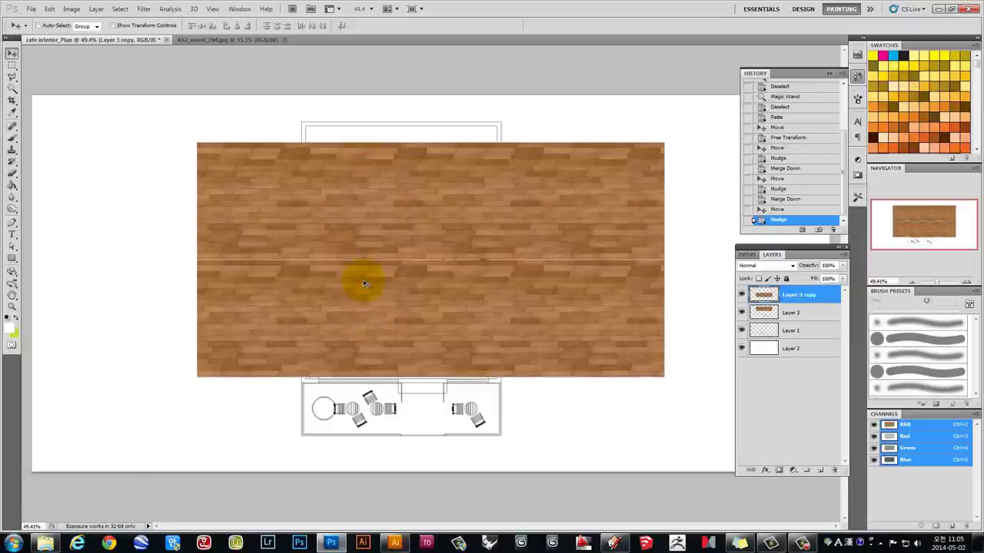
key(ctrl+e)
Scale the wood to about 77%, add a merged copy below, and reposition it over the plan.
mouse_move(511, 204)
mouse_down()
mouse_move(346, 147)
mouse_move(450, 204)
mouse_move(436, 190)
mouse_up()
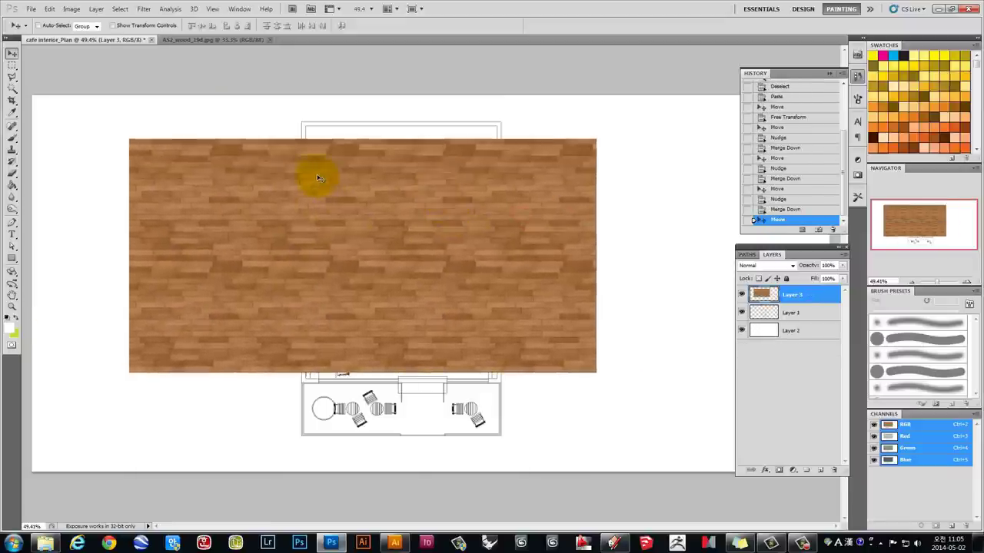
key(ctrl+t)
drag(132, 142, 309, 273)
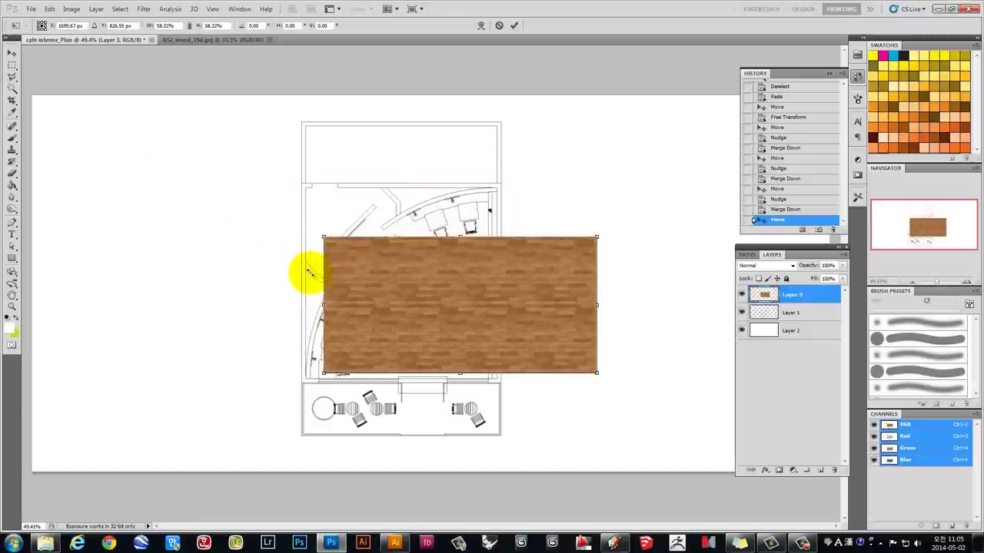
key(Return)
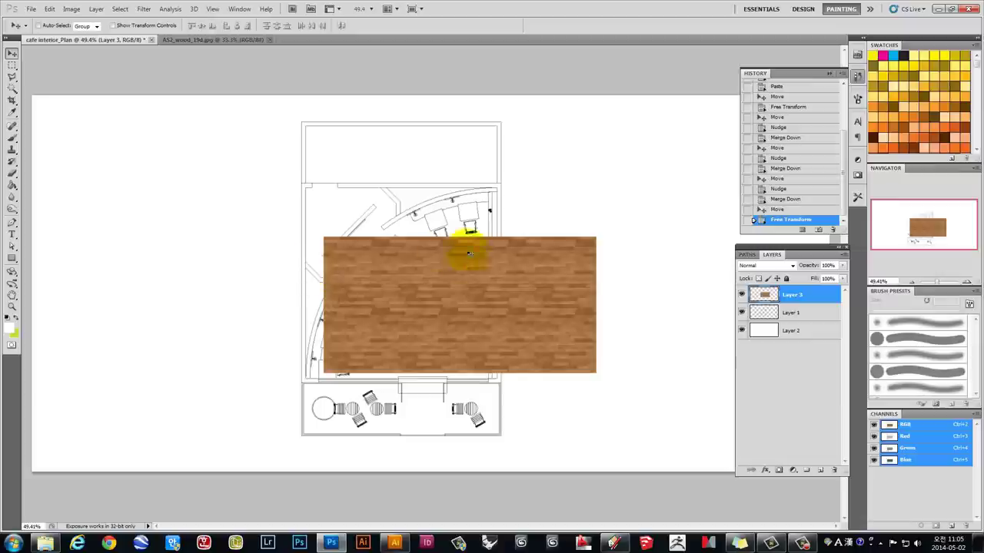
drag(482, 265, 442, 198)
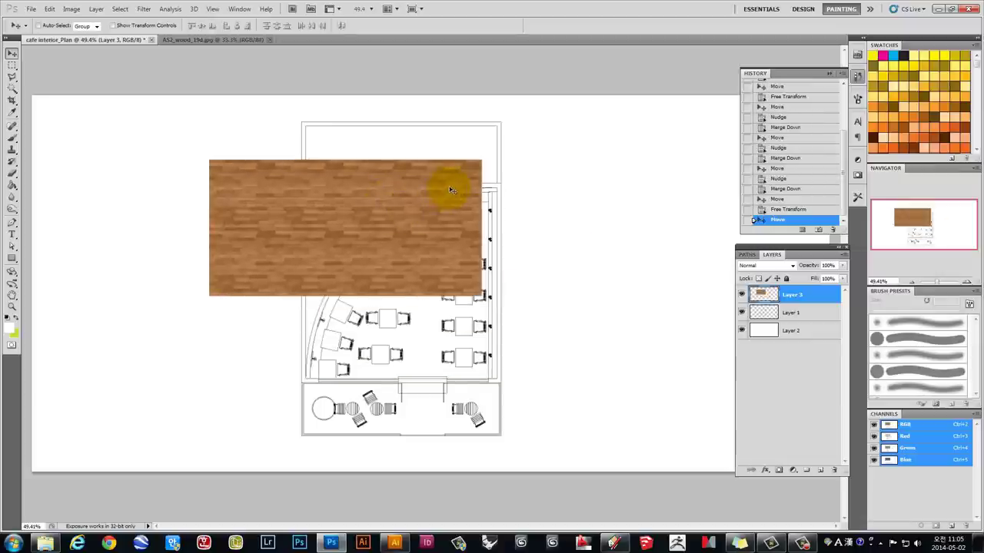
mouse_move(406, 165)
mouse_down()
mouse_move(400, 143)
mouse_move(351, 213)
mouse_move(348, 265)
mouse_move(367, 275)
mouse_up()
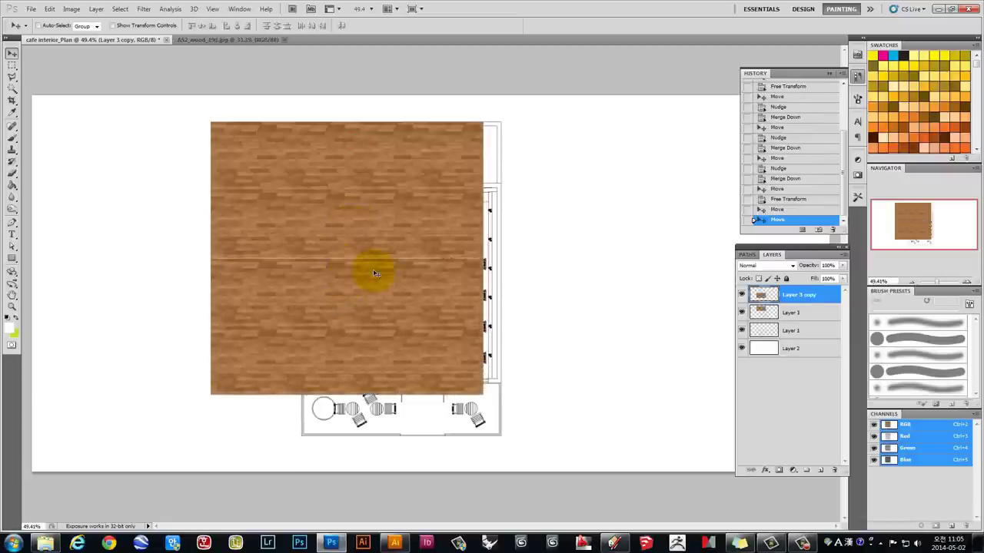
key(Up)
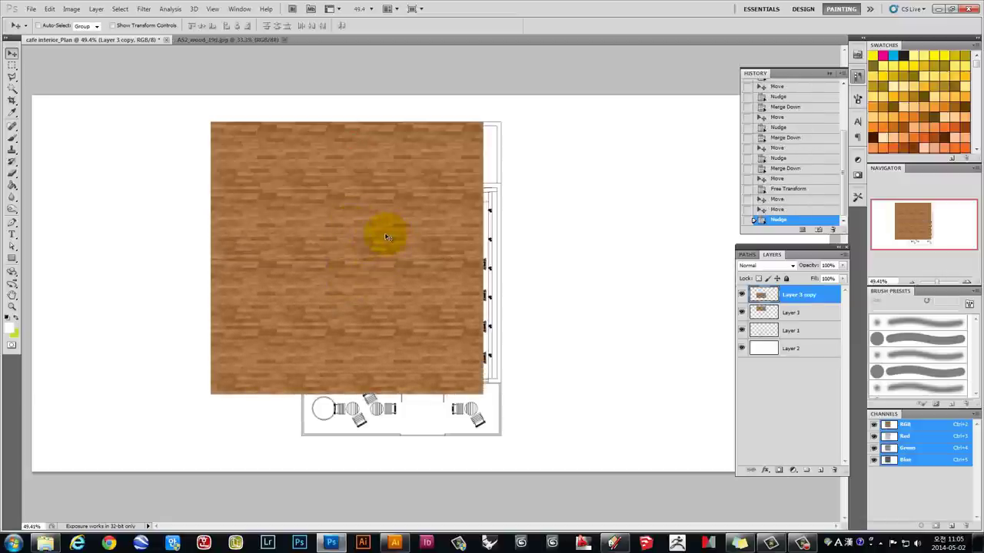
key(ctrl+e)
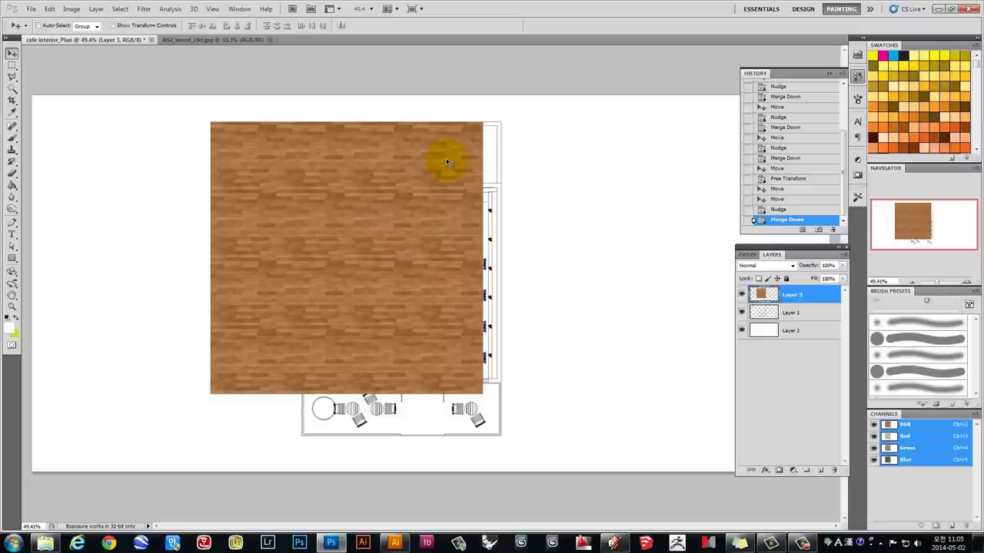
drag(448, 163, 491, 173)
Rotate the wood layer to a 45° diamond, enlarge it to about 111%, and commit.
key(ctrl+t)
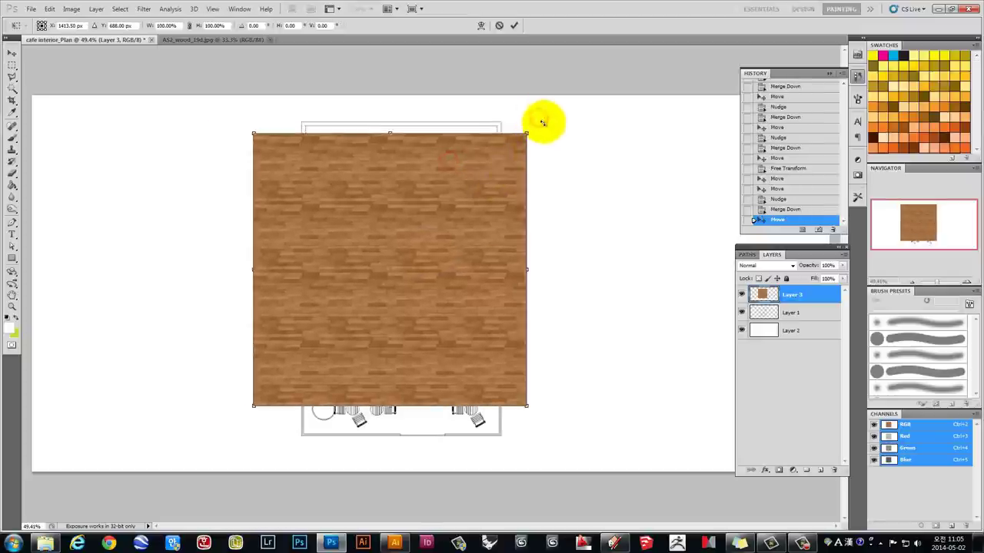
mouse_move(538, 118)
mouse_down()
mouse_move(603, 272)
mouse_move(572, 417)
mouse_up()
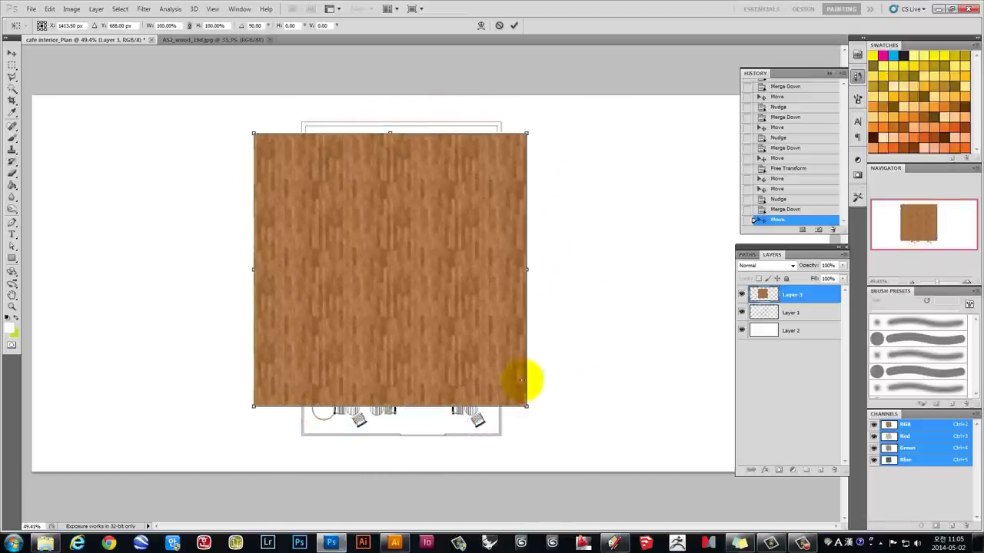
drag(432, 303, 444, 313)
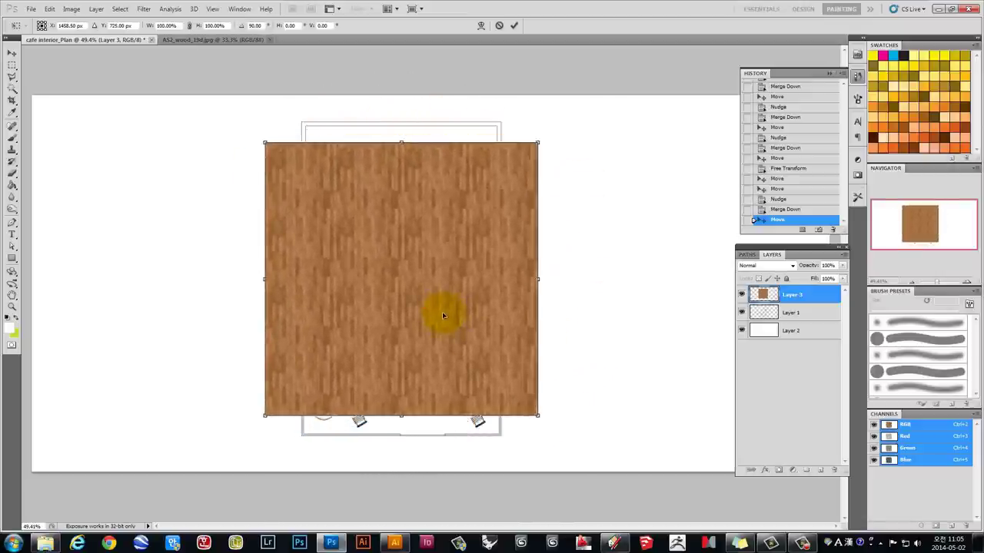
mouse_move(562, 428)
mouse_down()
mouse_move(626, 372)
mouse_move(675, 279)
mouse_up()
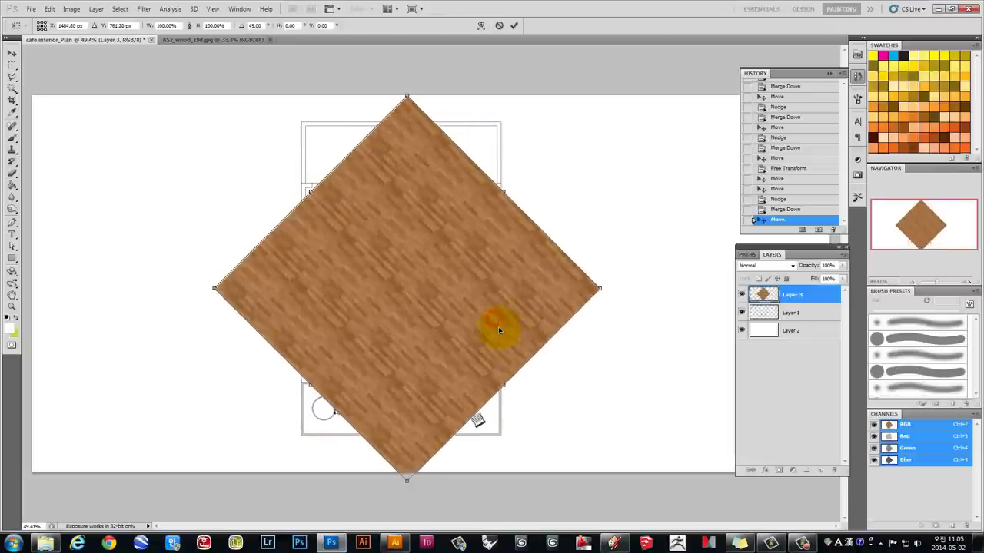
drag(496, 321, 501, 333)
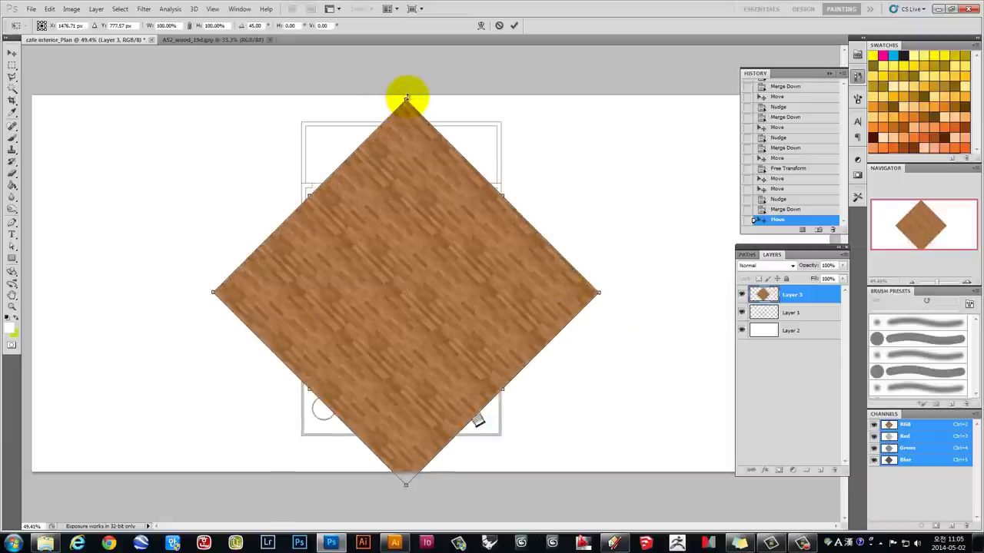
drag(407, 98, 406, 66)
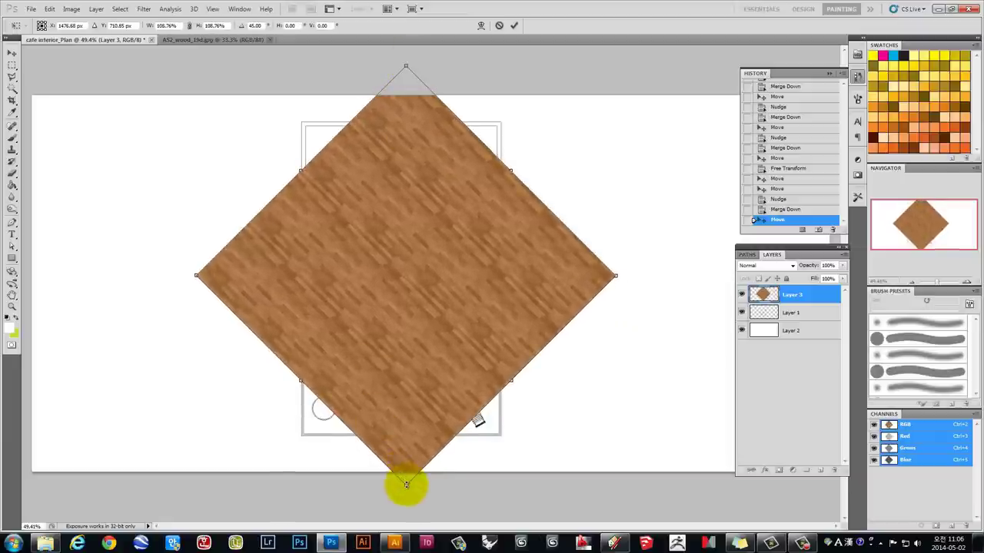
drag(406, 484, 406, 492)
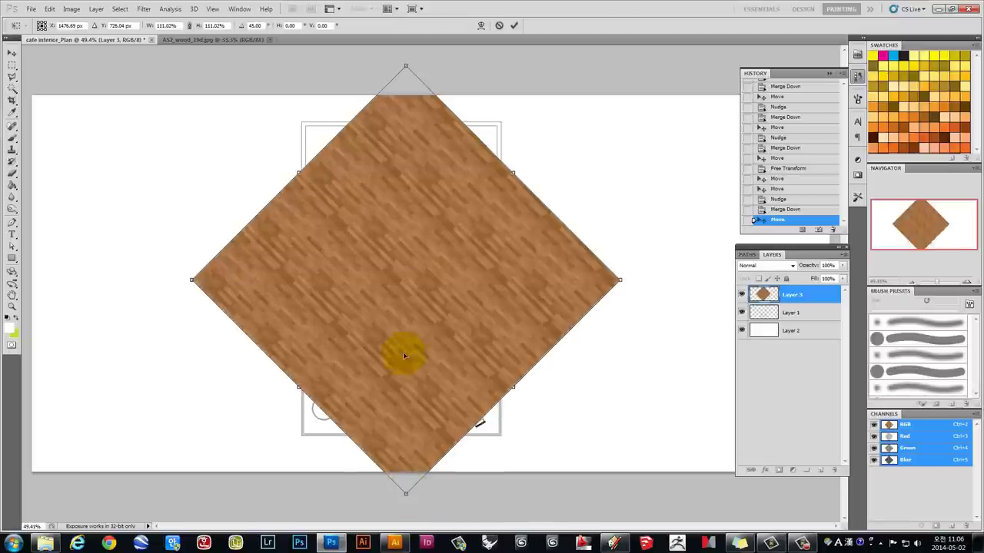
double_click(428, 313)
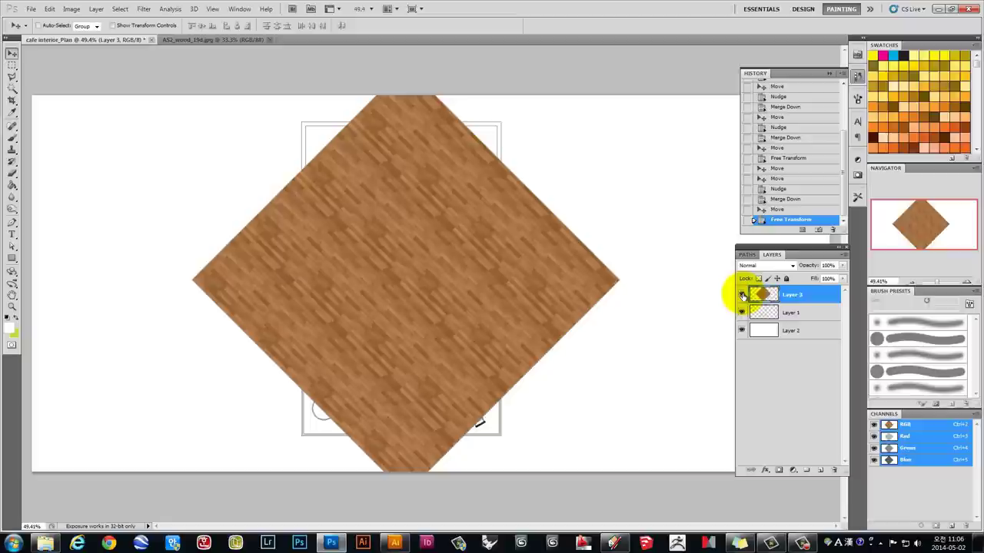
Move linework Layer 1 above wood Layer 3, keeping Layer 3 visible.
click(742, 295)
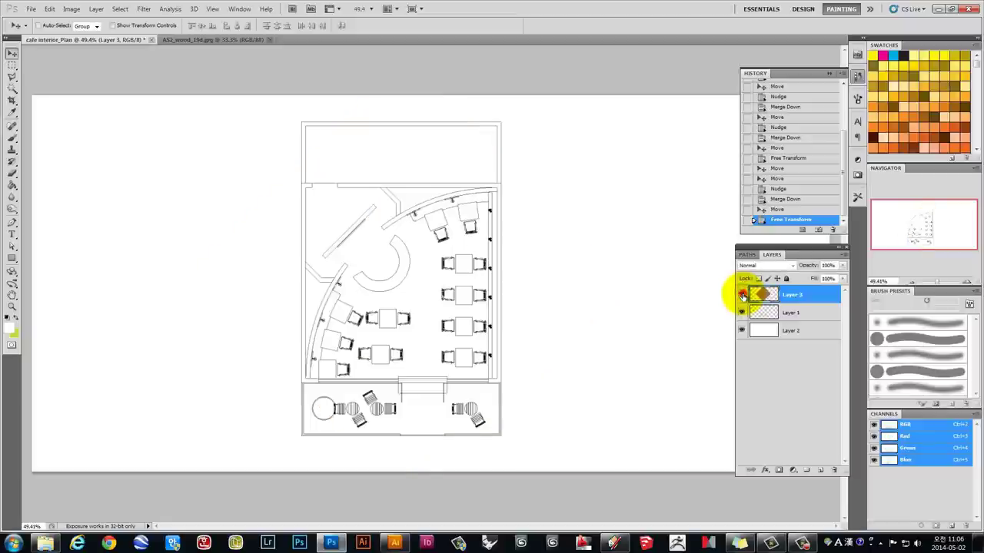
click(742, 295)
click(742, 295)
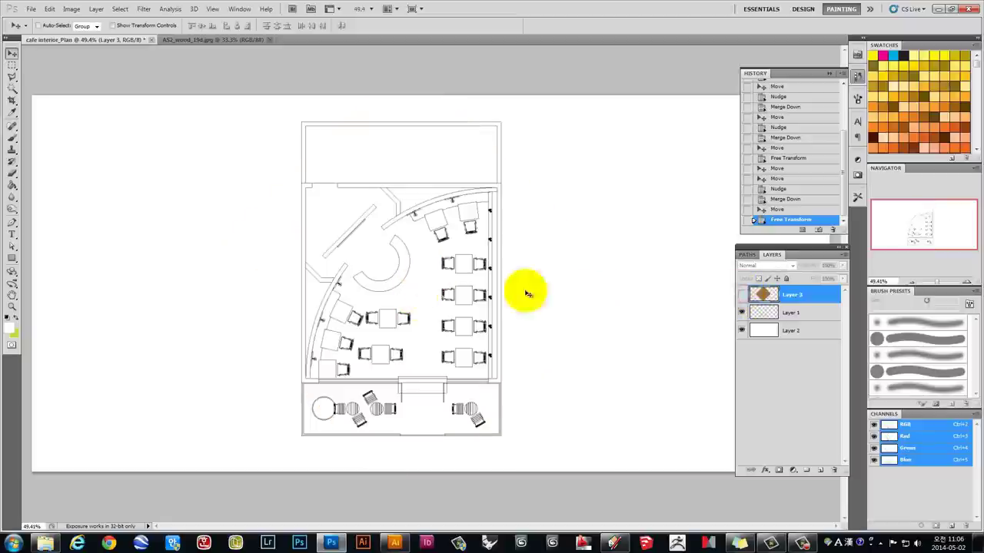
click(765, 311)
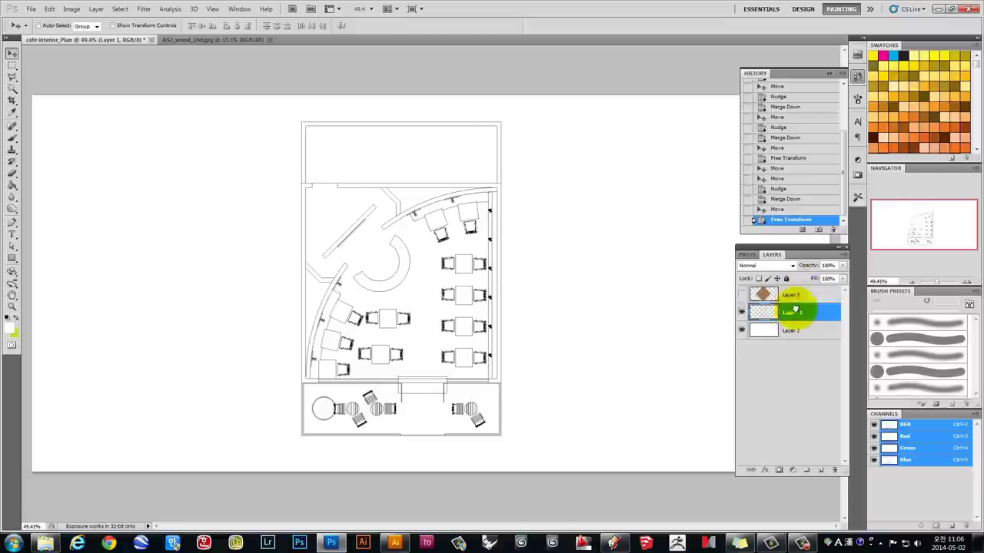
drag(795, 309, 801, 285)
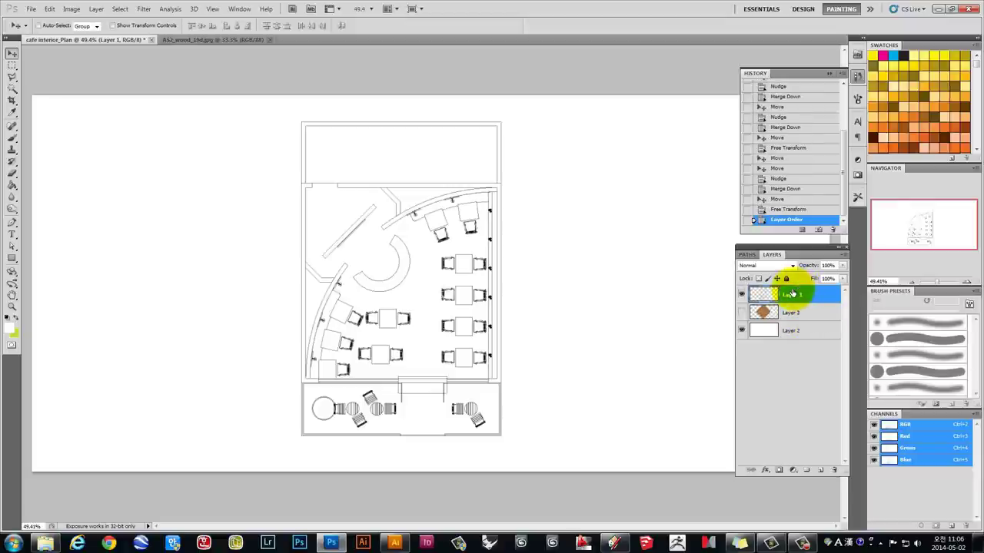
click(741, 313)
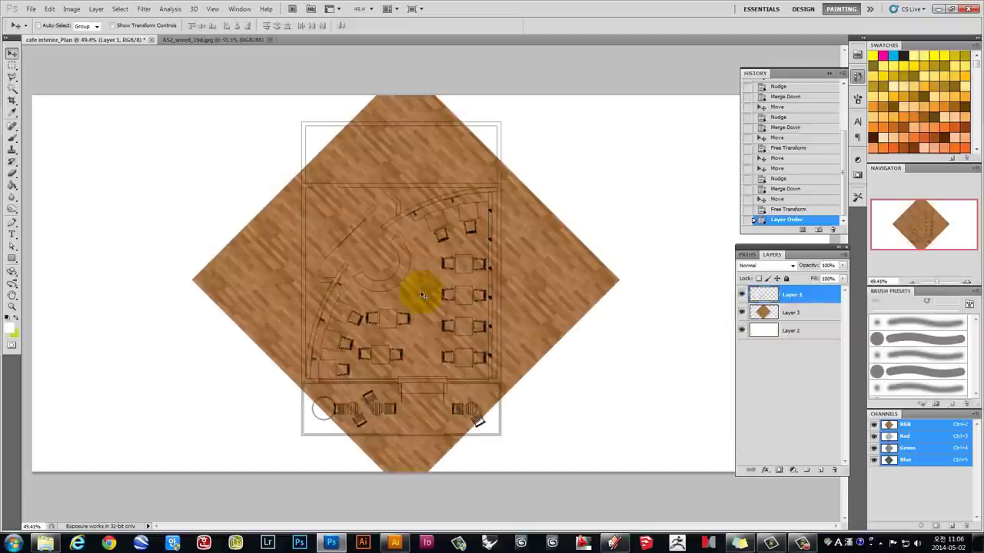
scroll(316, 383, up, 2)
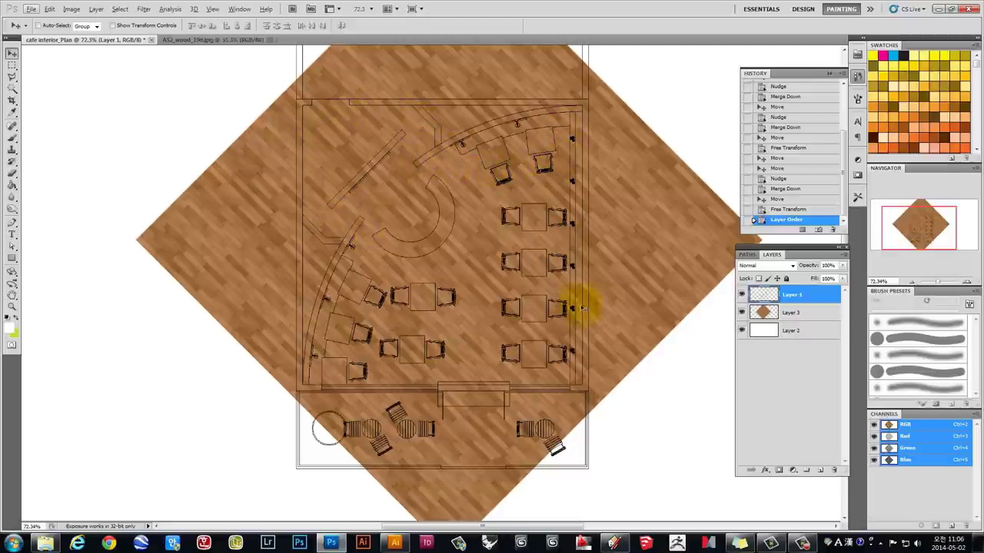
scroll(528, 286, down, 3)
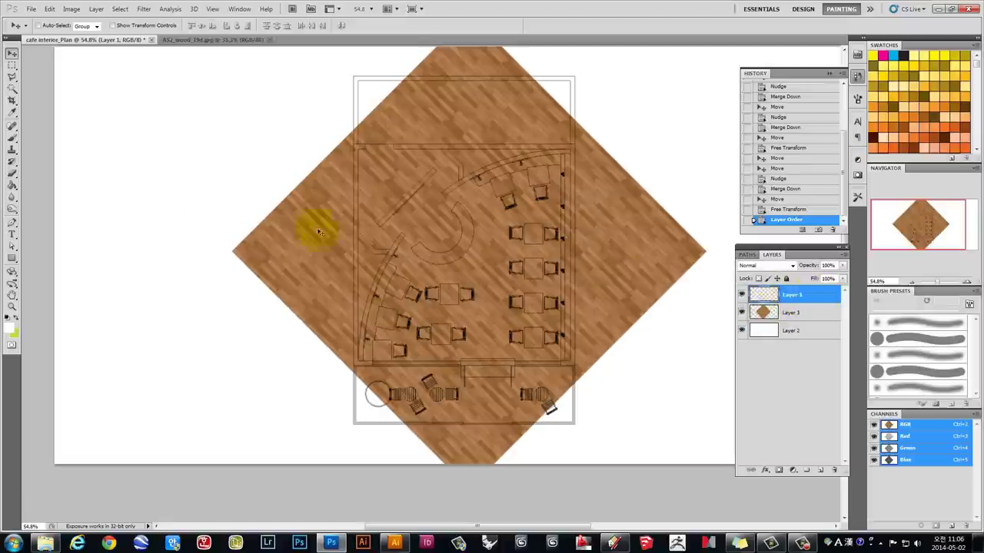
Magic Wand the interior floor on Layer 1, then add a layer mask to wood Layer 3.
click(13, 89)
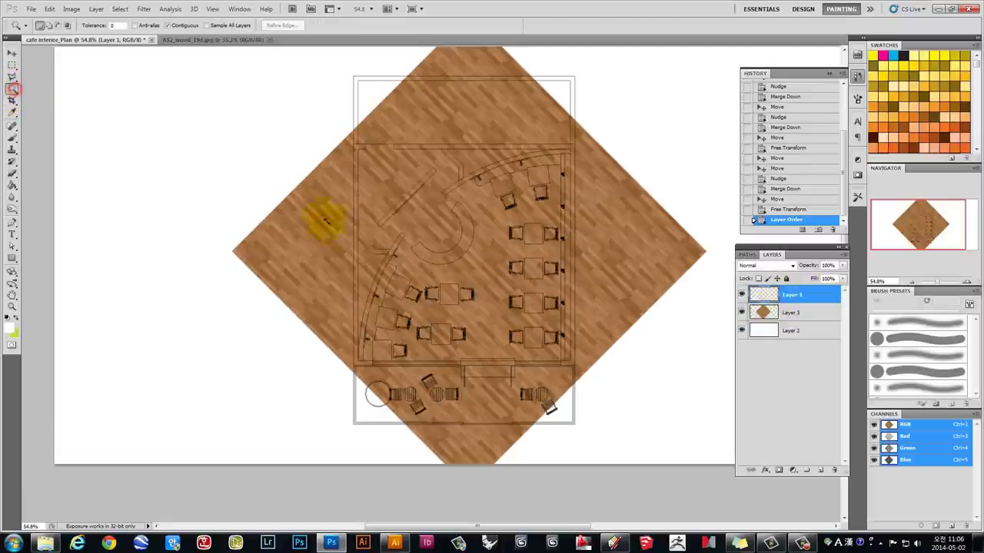
click(385, 174)
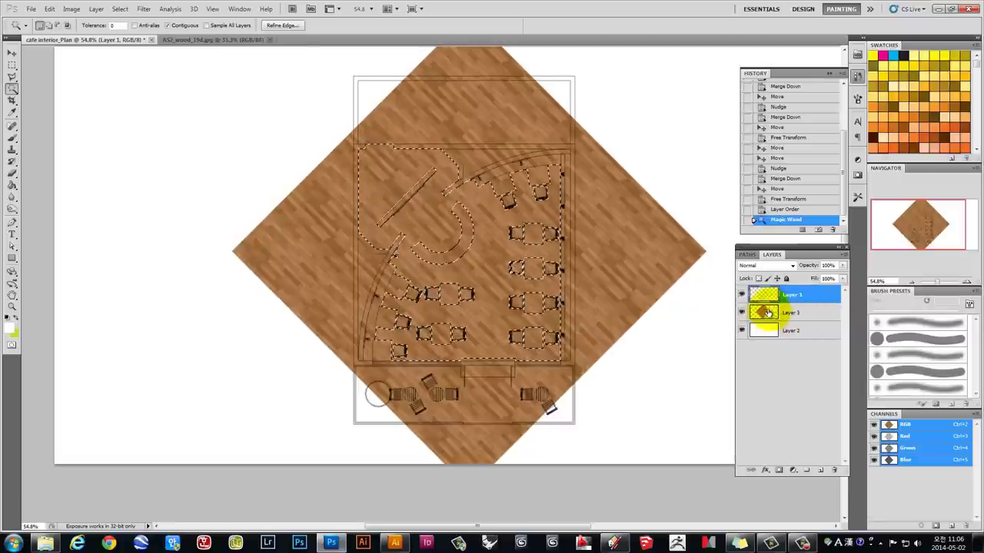
click(798, 313)
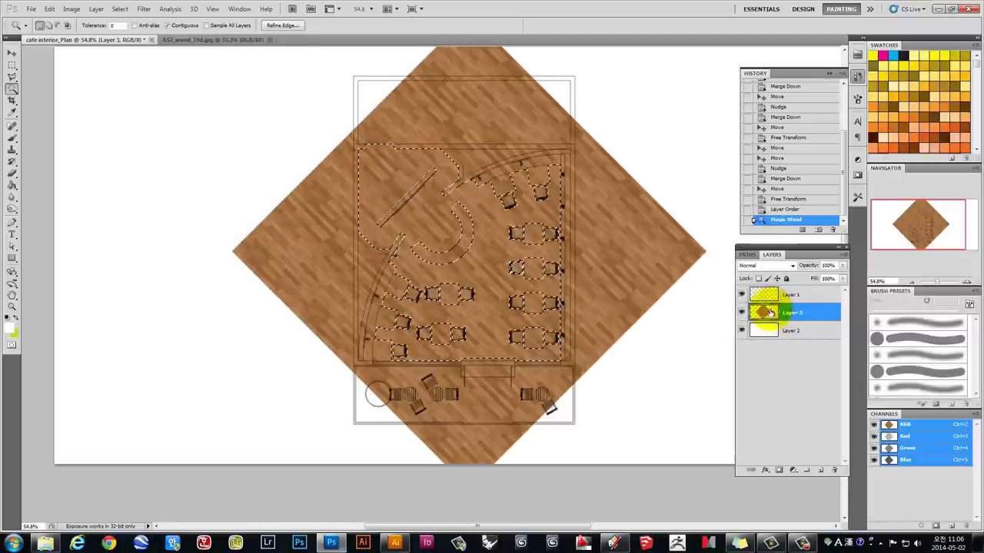
click(779, 471)
key(z)
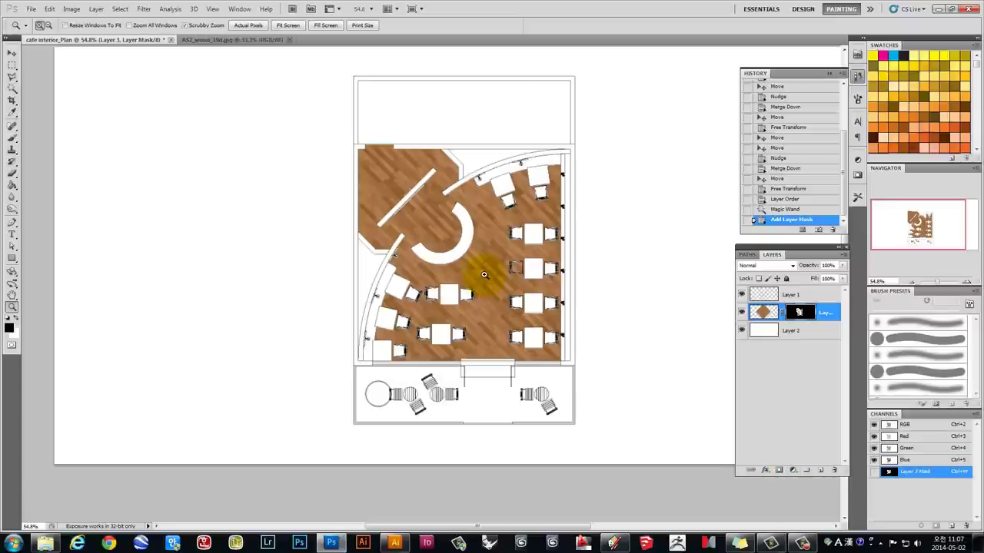
mouse_move(484, 273)
mouse_down()
mouse_move(475, 262)
mouse_move(482, 243)
mouse_up()
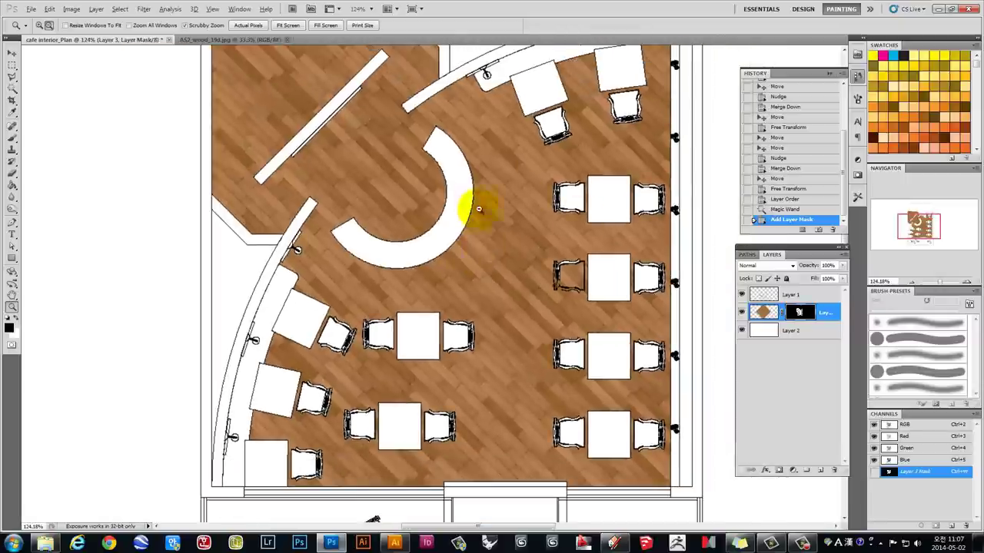
mouse_move(478, 208)
mouse_down()
mouse_move(547, 246)
mouse_move(533, 228)
mouse_move(509, 224)
mouse_move(497, 192)
mouse_up()
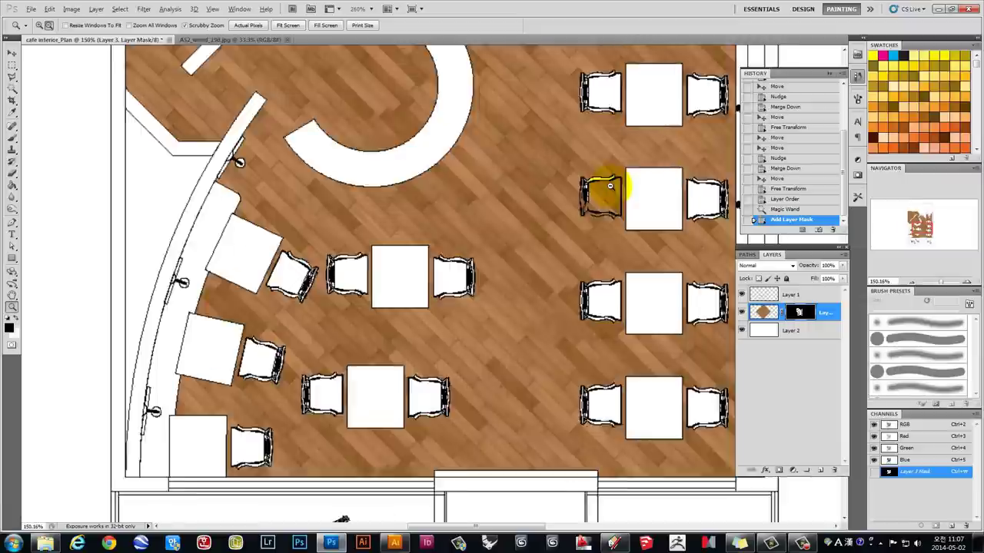
drag(617, 175, 610, 186)
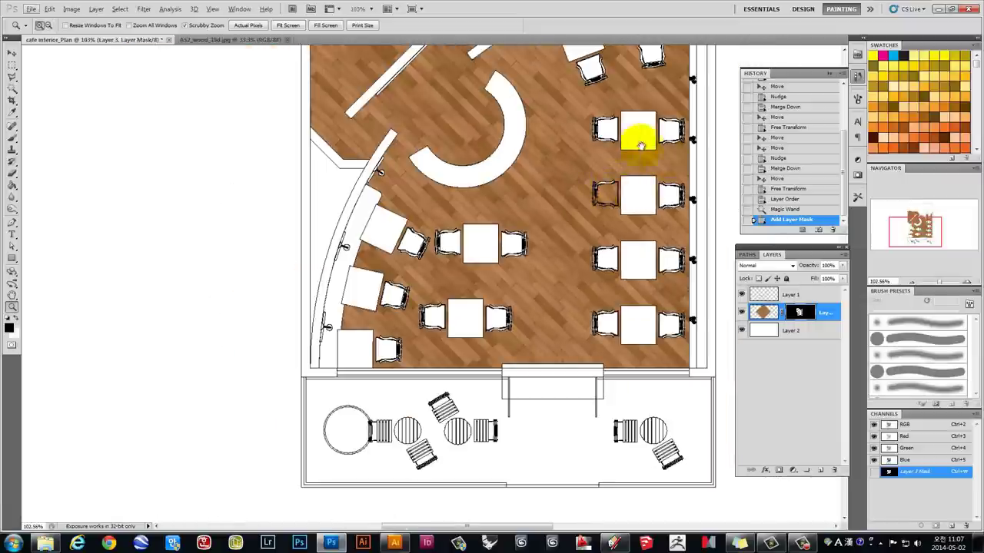
mouse_move(640, 146)
mouse_down()
mouse_move(472, 175)
mouse_move(440, 360)
mouse_up()
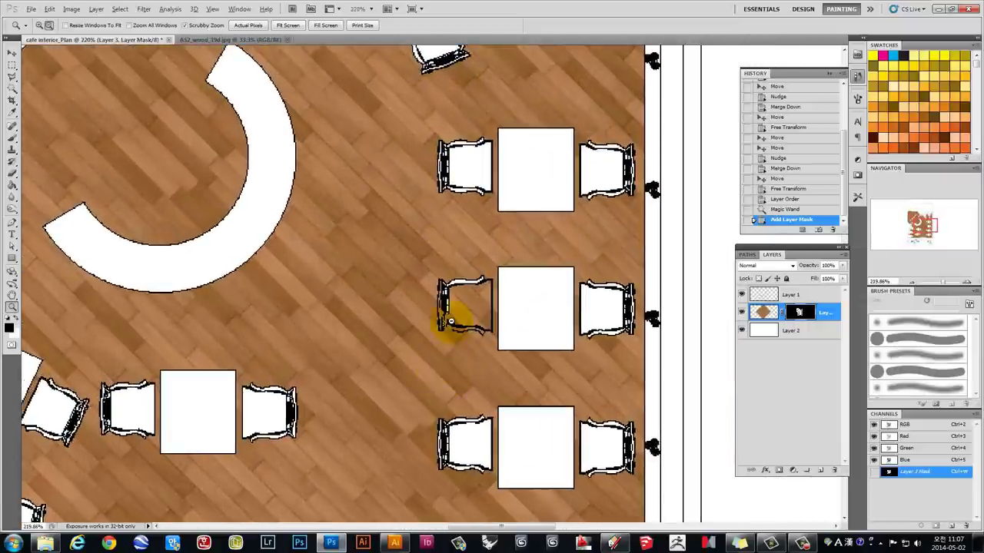
mouse_move(451, 321)
mouse_down()
mouse_move(500, 326)
mouse_move(472, 329)
mouse_move(455, 314)
mouse_move(464, 320)
mouse_move(437, 329)
mouse_move(457, 303)
mouse_move(472, 314)
mouse_move(382, 321)
mouse_up()
drag(440, 212, 410, 253)
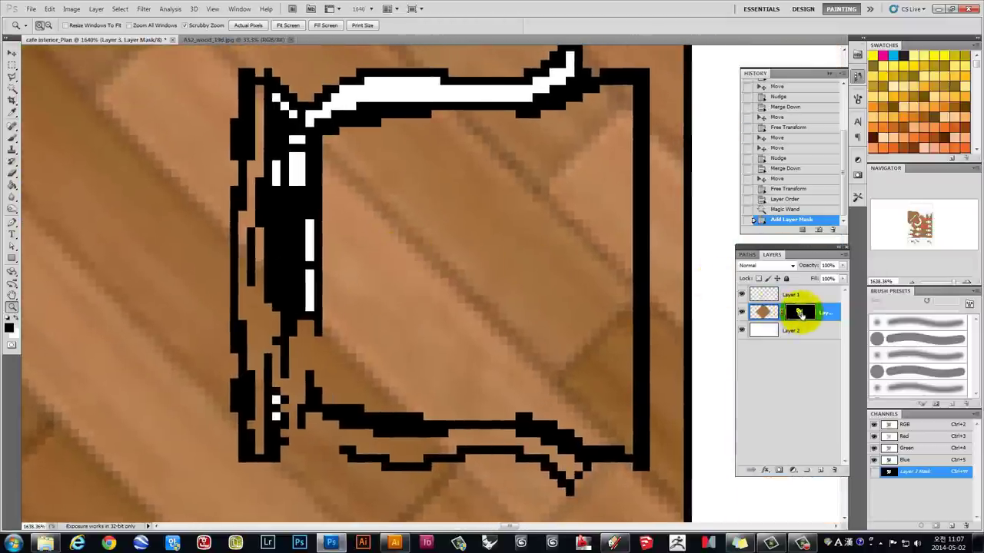
Choose the Polygonal Lasso tool from the lasso flyout.
click(13, 78)
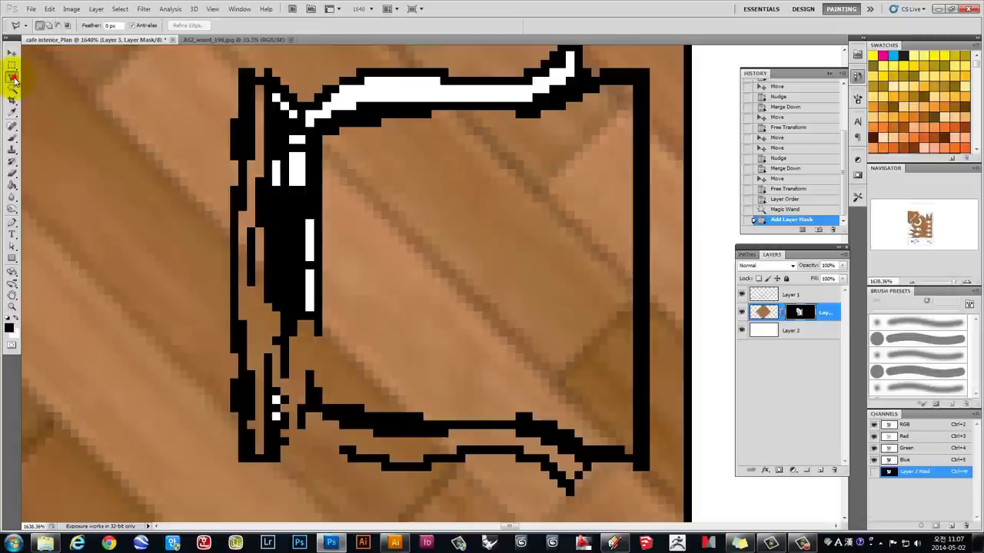
right_click(13, 78)
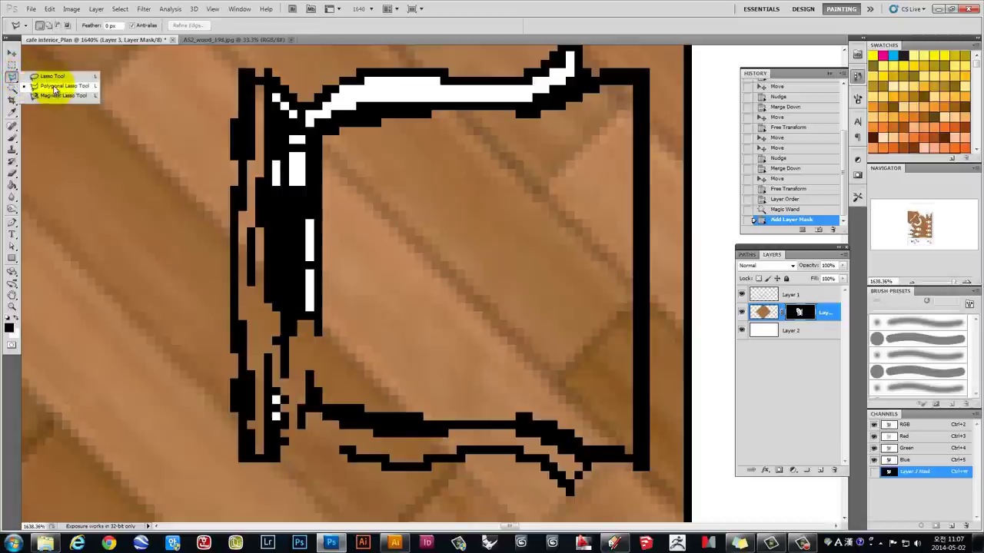
click(66, 86)
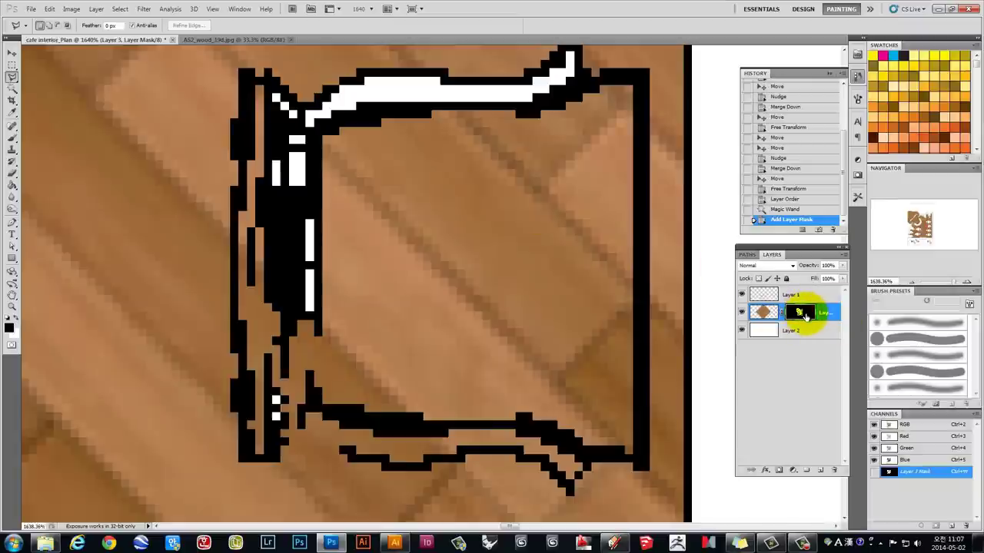
Set the Layers panel thumbnails to the largest size in Panel Options.
click(843, 258)
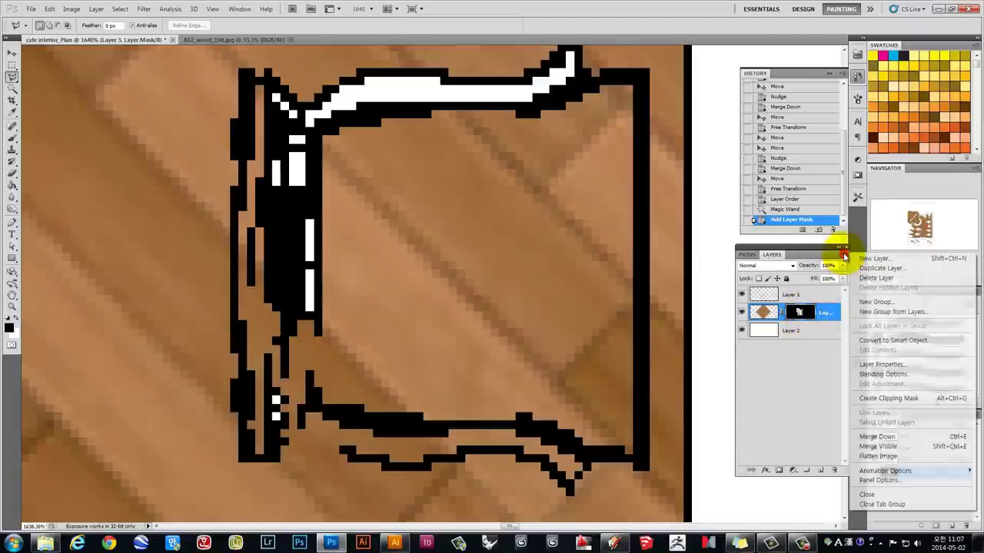
click(872, 480)
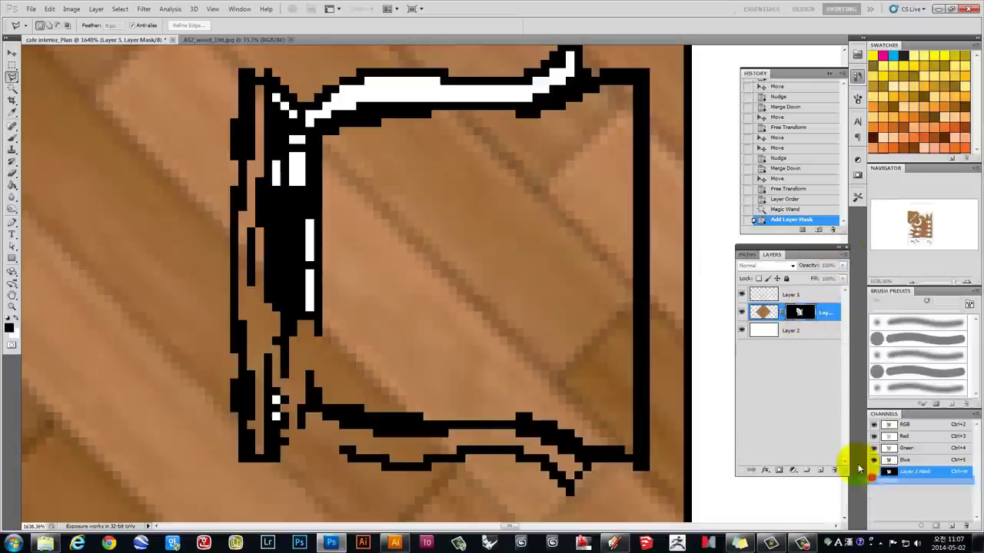
click(420, 219)
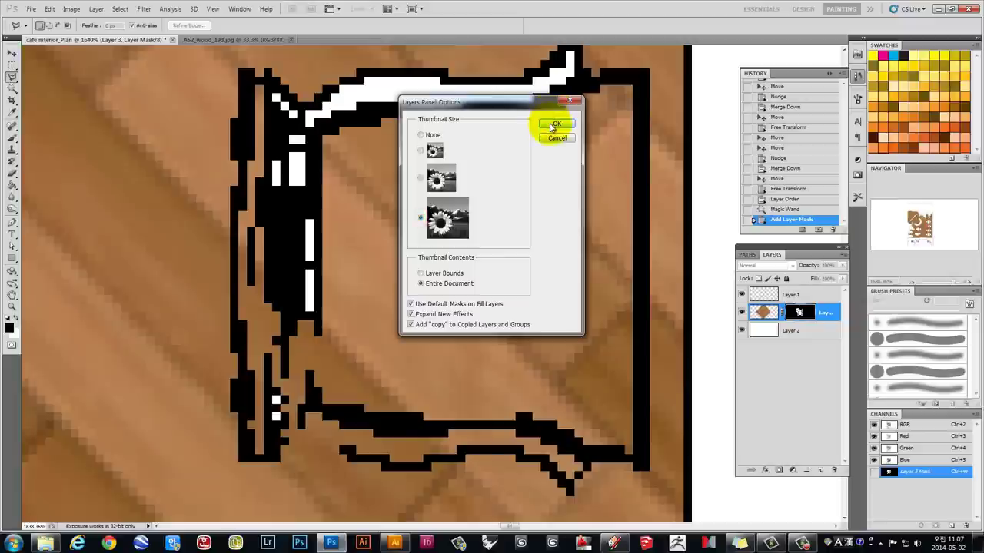
click(555, 123)
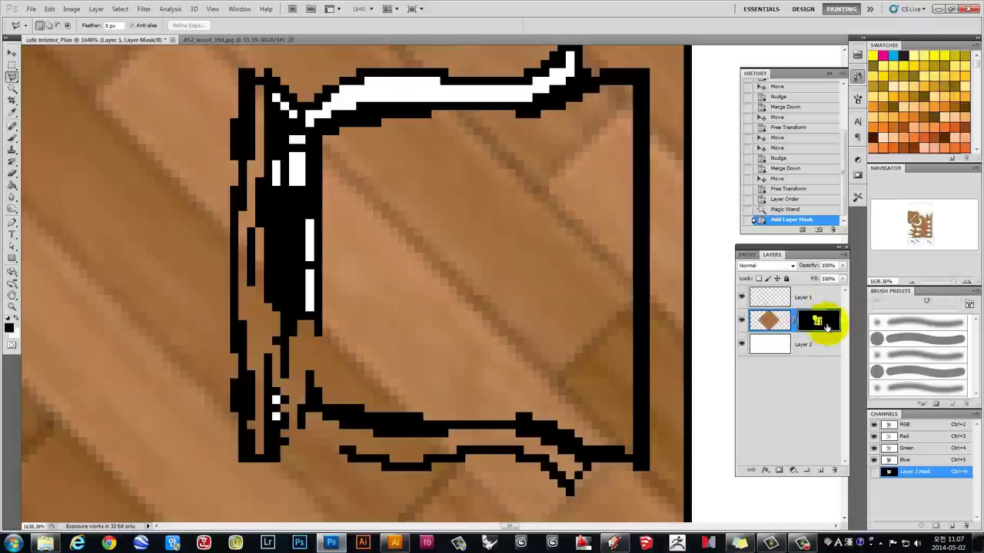
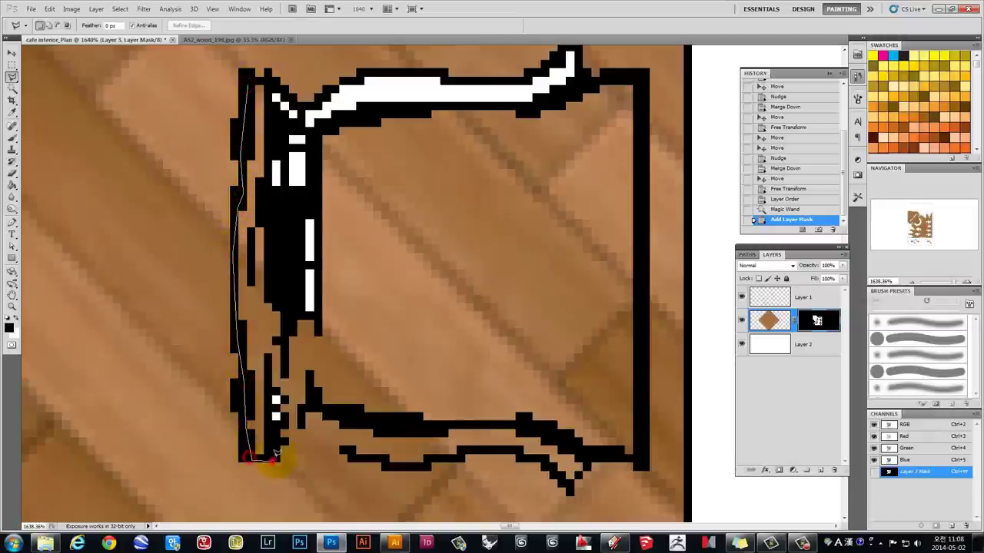
Trace a closed polygonal lasso outline around the chair's black border on the wood mask.
click(304, 423)
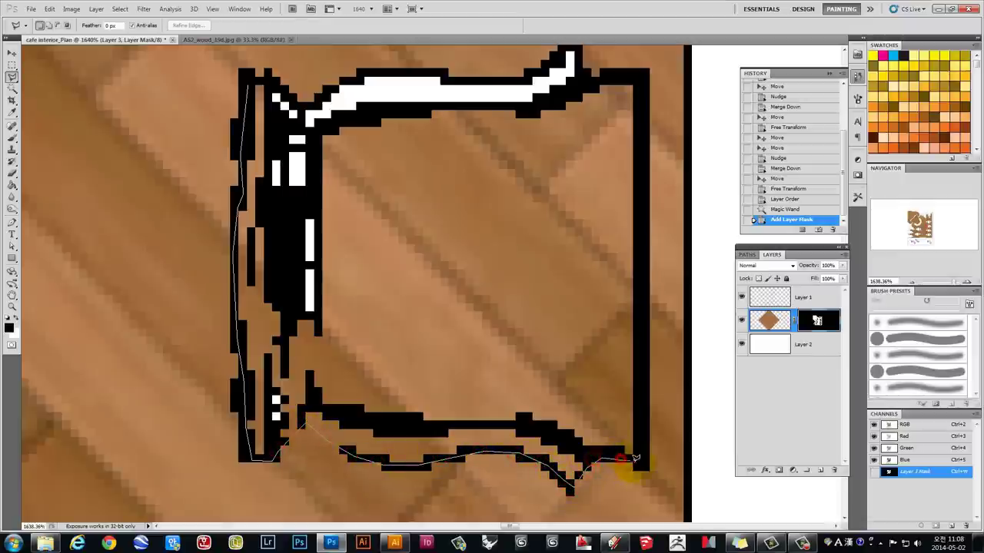
click(643, 73)
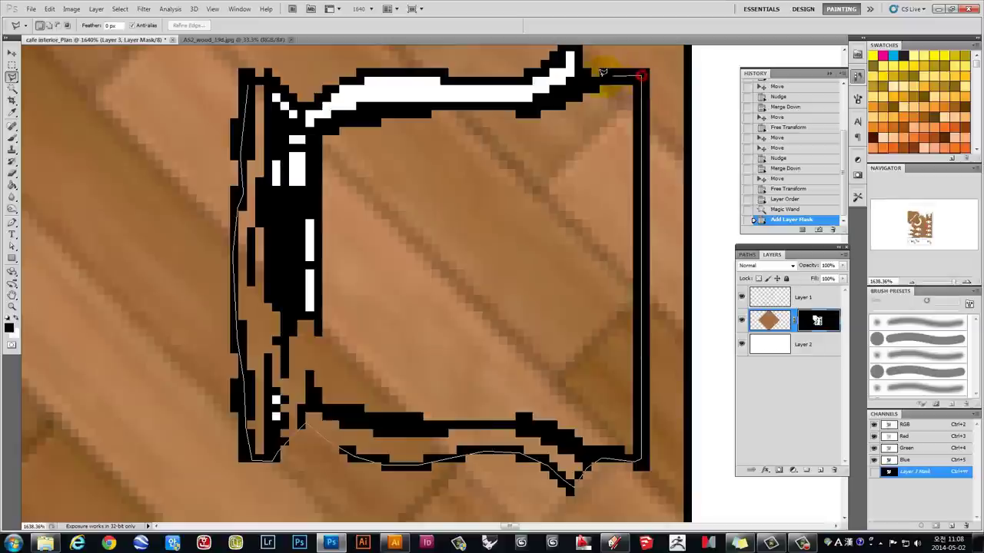
click(432, 94)
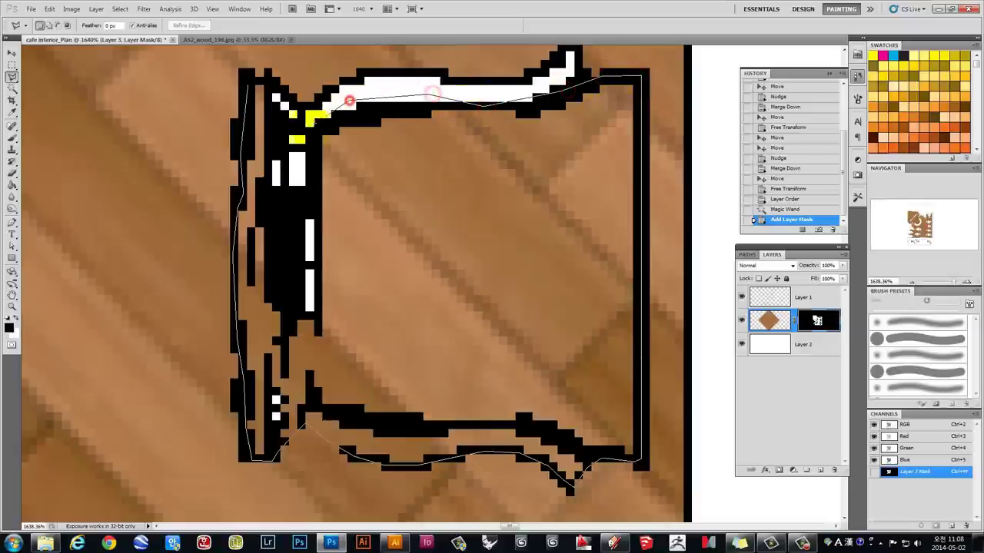
click(249, 81)
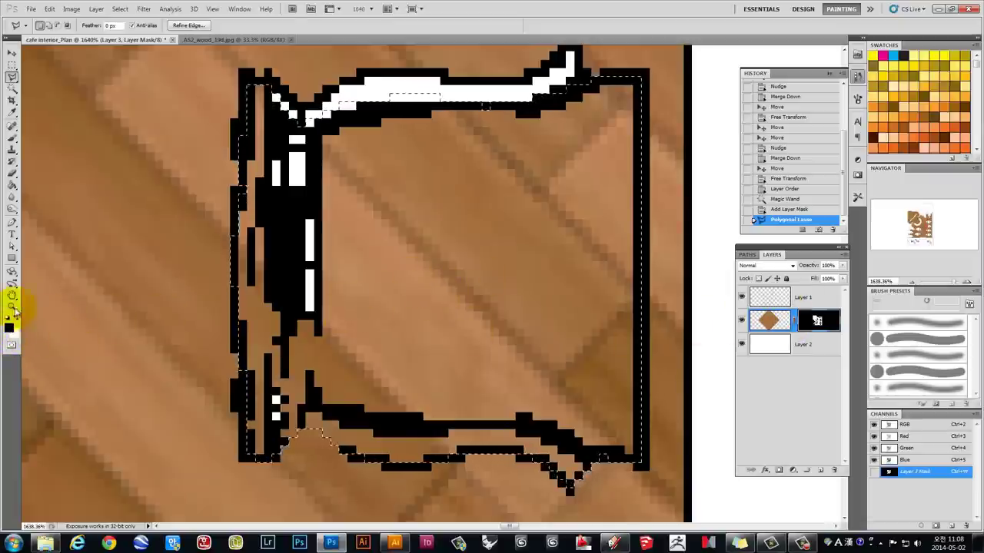
Paint-bucket the selected chair and its leftover gaps white on the wood layer mask.
click(12, 184)
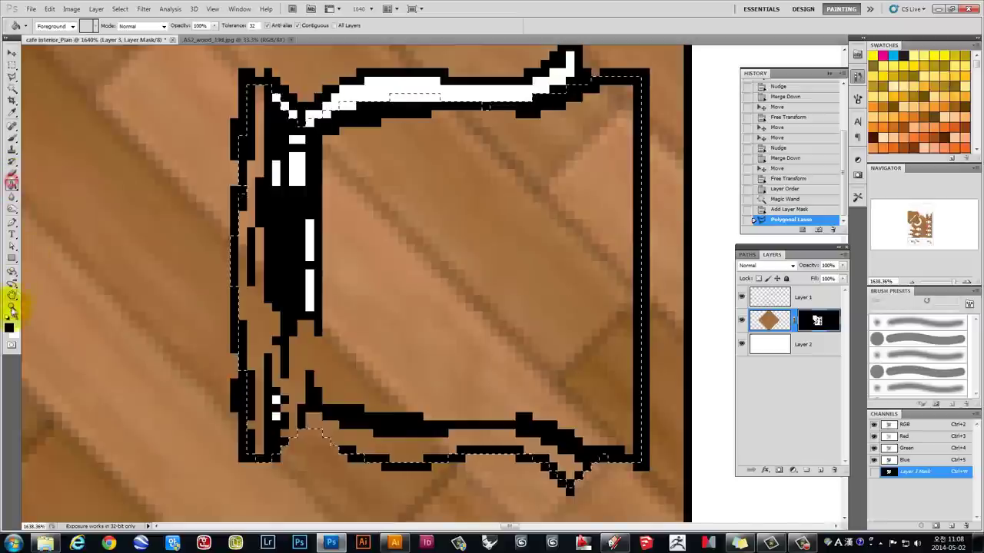
click(9, 329)
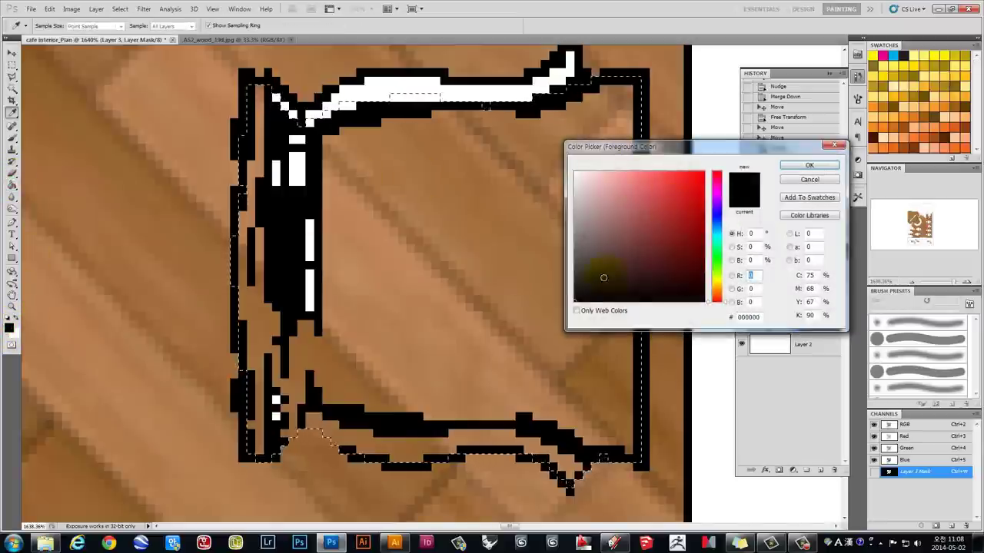
click(809, 166)
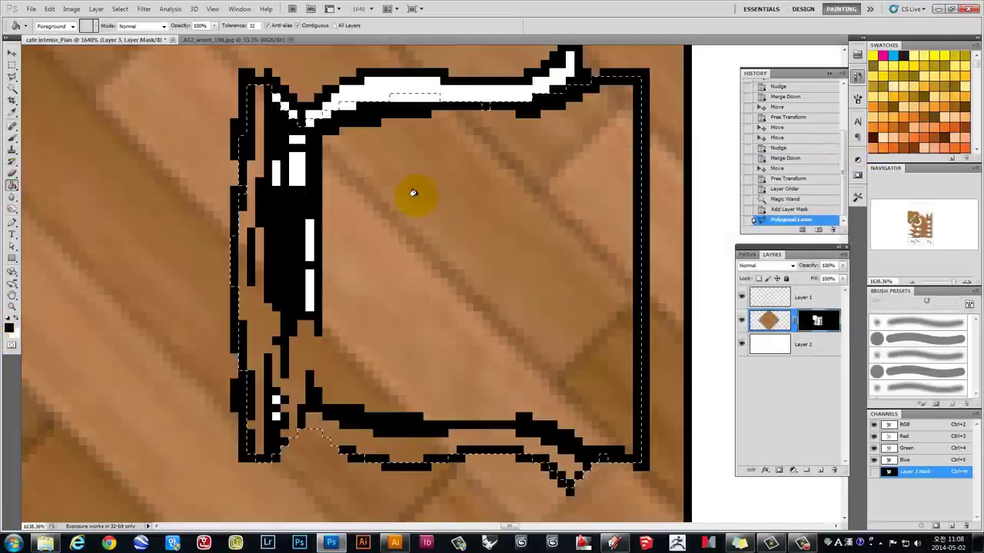
click(414, 206)
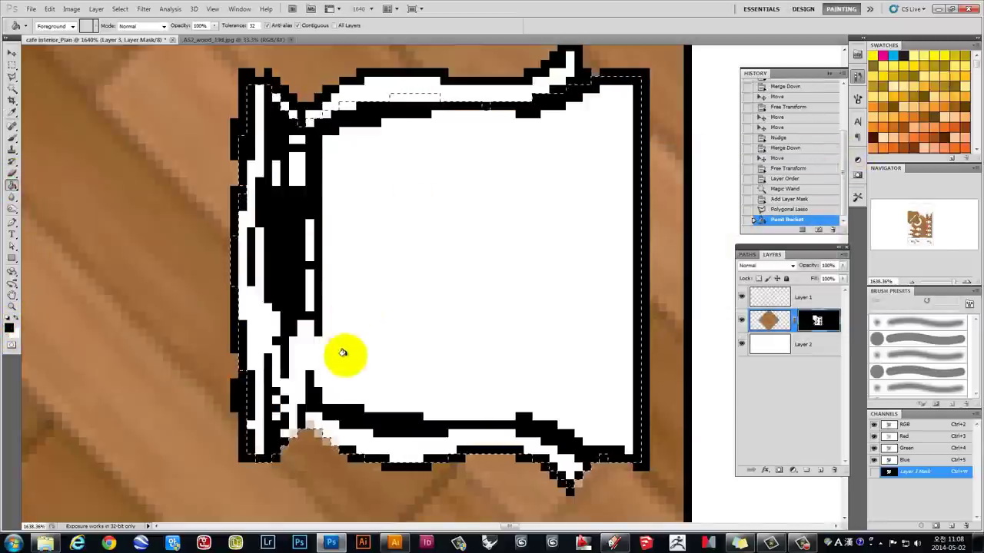
click(345, 299)
click(326, 396)
click(343, 389)
click(362, 379)
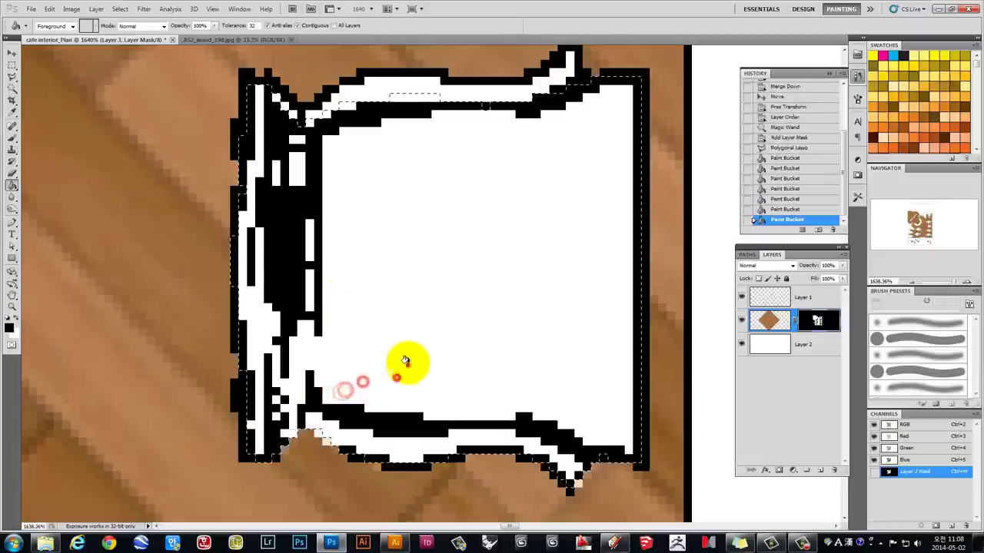
click(406, 360)
scroll(424, 268, down, 5)
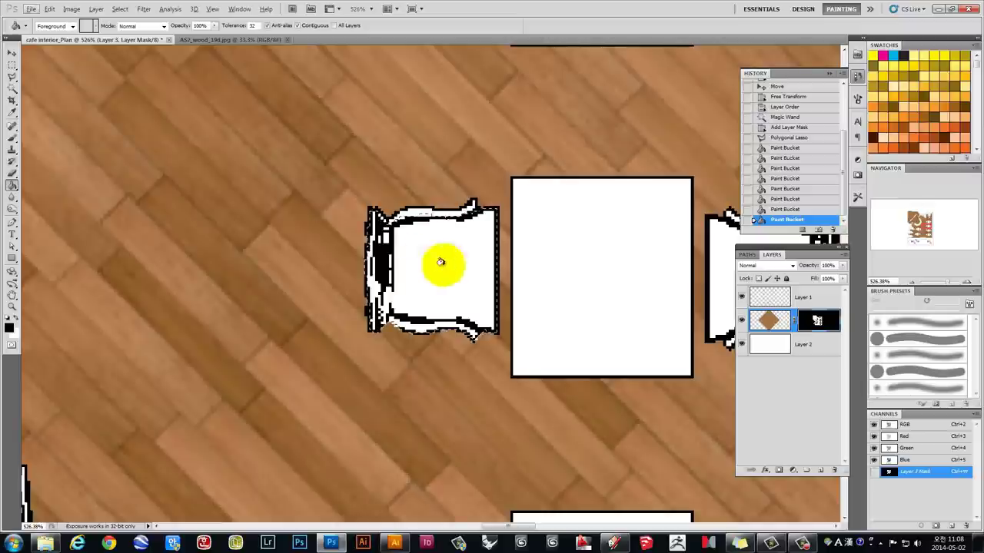
Clear the chair selection with Ctrl+D and zoom around the plan.
click(12, 65)
key(ctrl+d)
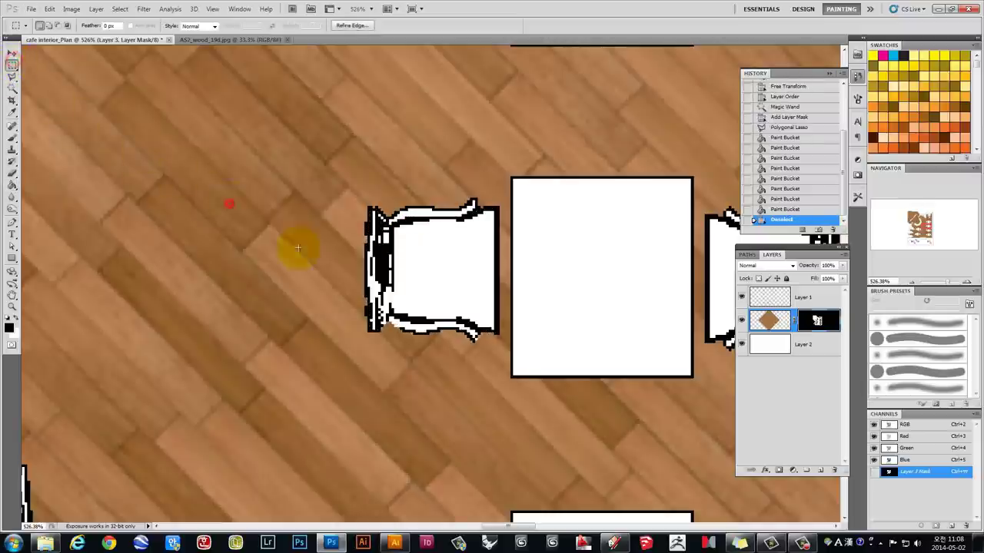
scroll(341, 264, down, 3)
scroll(366, 269, down, 2)
scroll(371, 276, down, 2)
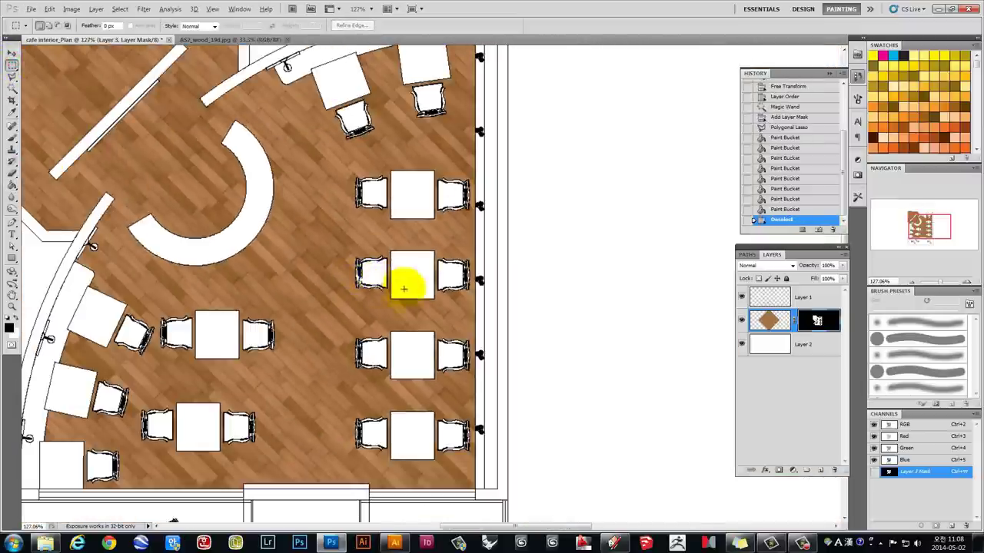
scroll(373, 265, up, 2)
scroll(345, 268, up, 2)
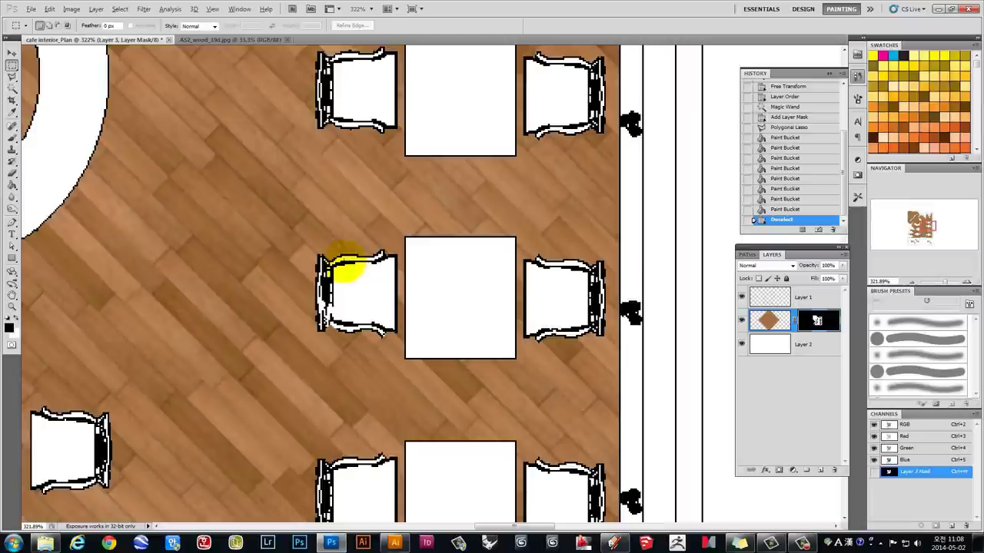
scroll(399, 308, down, 2)
scroll(402, 312, up, 2)
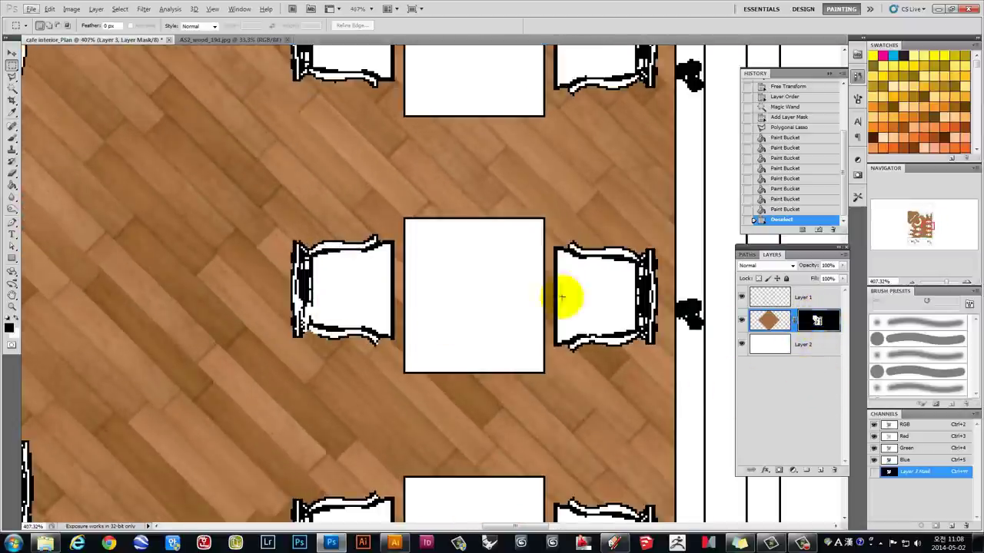
Load the wood layer mask as a selection, inspect it, then deselect.
ctrl+click(815, 320)
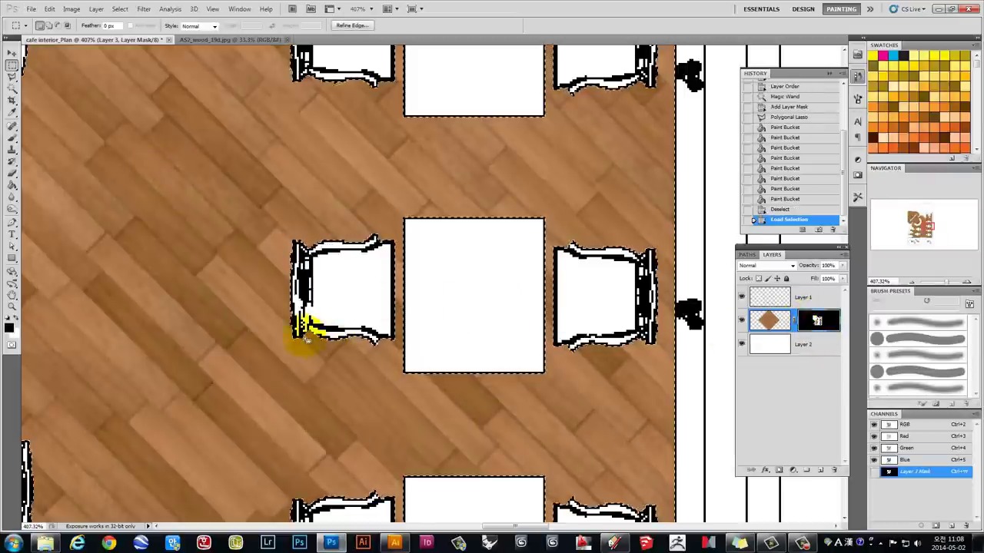
scroll(308, 322, up, 1)
scroll(317, 326, up, 1)
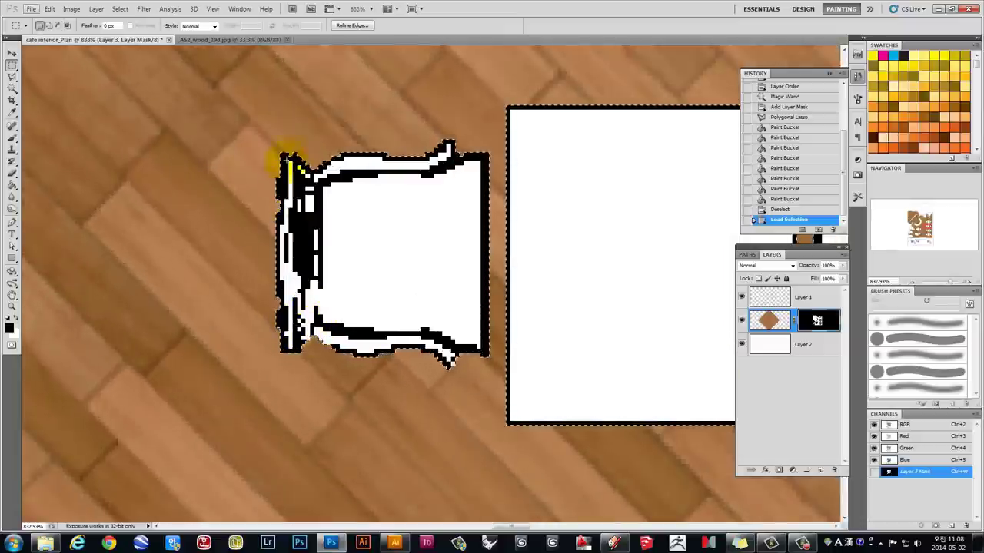
scroll(350, 215, down, 1)
scroll(349, 216, down, 3)
scroll(349, 219, down, 2)
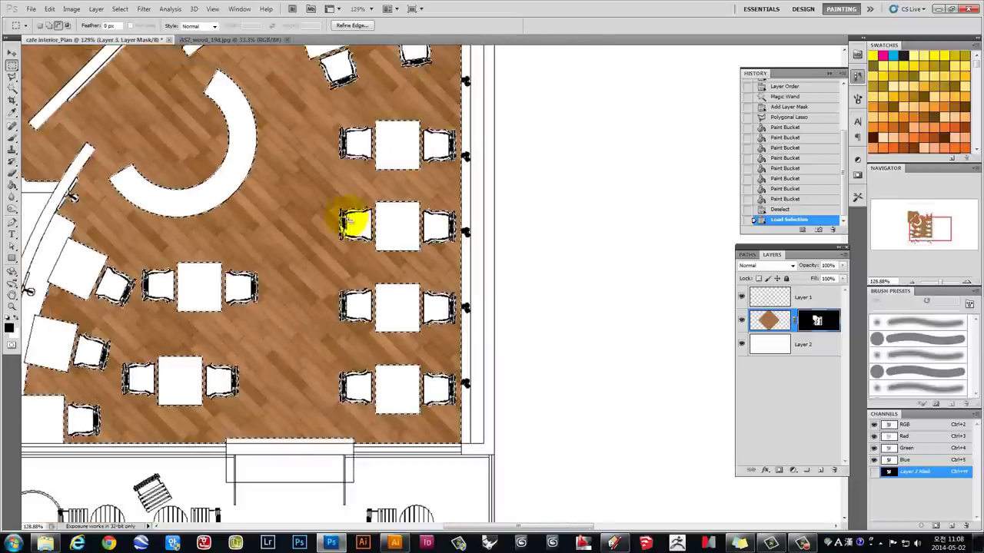
click(282, 195)
Zoom and pan to review the wood-floored plan, then bring up the File menu.
scroll(384, 246, down, 1)
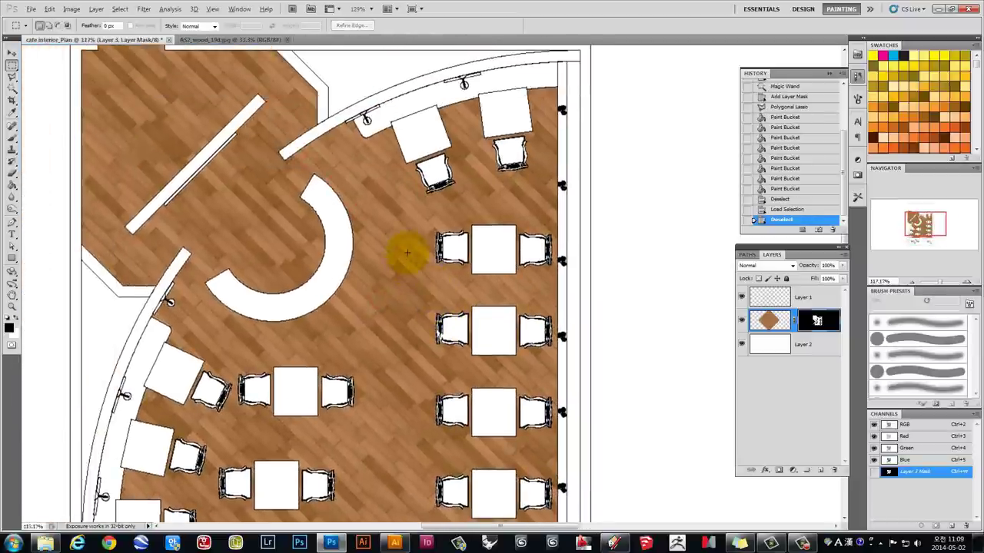
scroll(406, 253, down, 2)
scroll(359, 314, up, 1)
scroll(351, 308, up, 1)
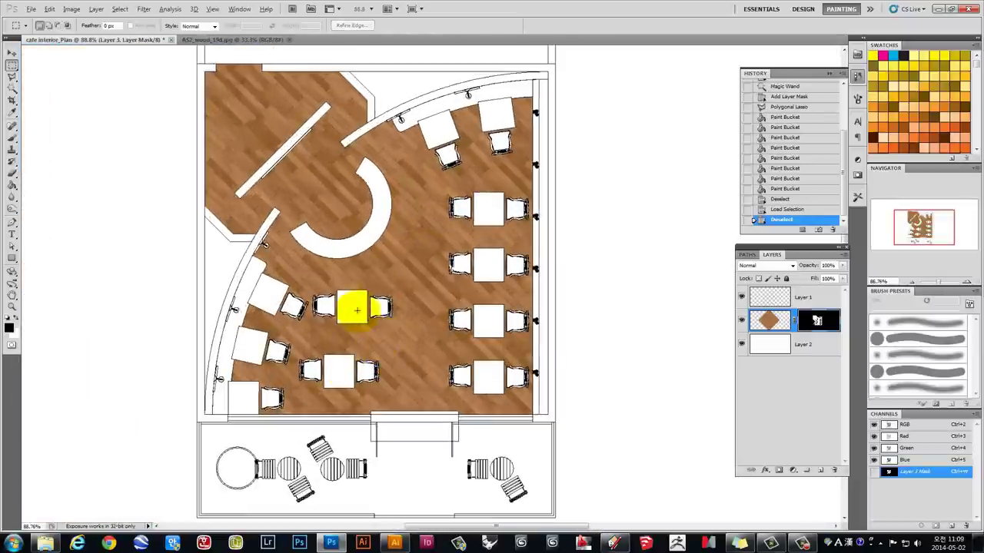
scroll(374, 187, up, 1)
scroll(242, 114, up, 1)
drag(327, 135, 340, 218)
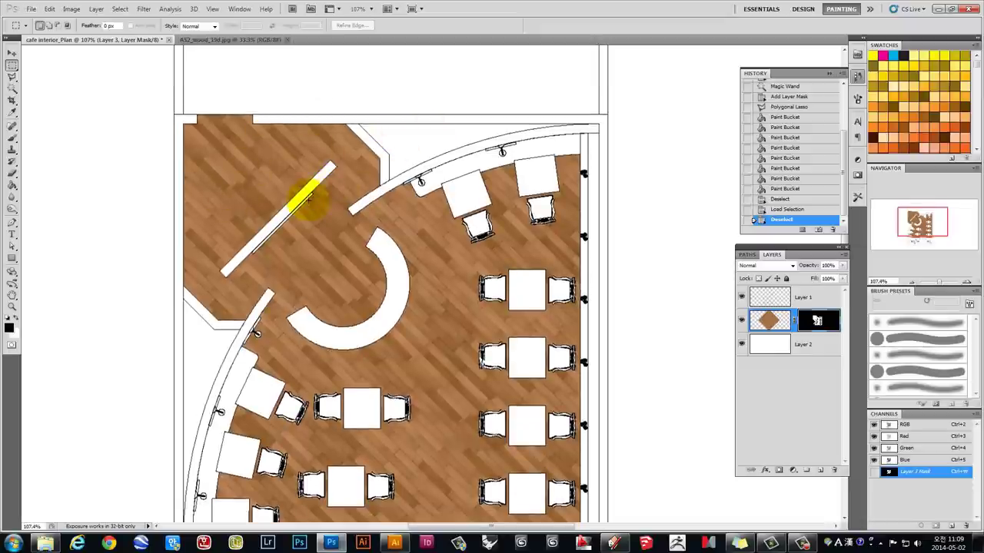
scroll(302, 200, down, 2)
scroll(297, 199, down, 1)
scroll(307, 187, down, 1)
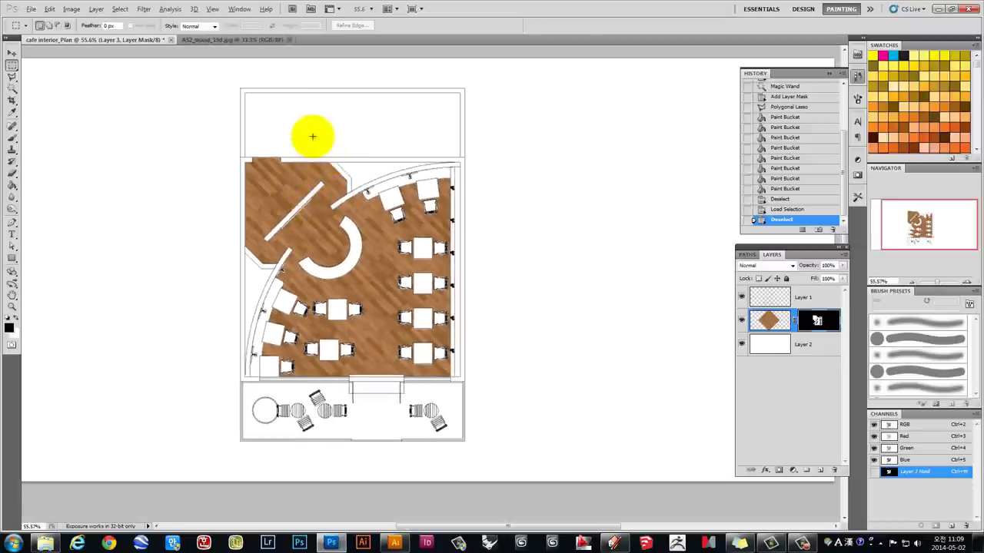
scroll(284, 120, up, 2)
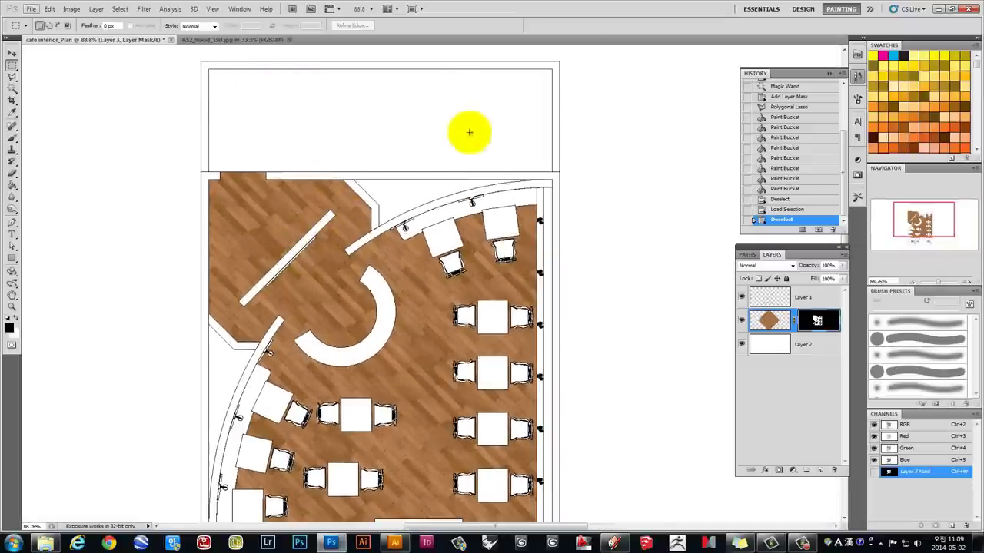
scroll(413, 210, down, 2)
scroll(413, 210, down, 1)
scroll(362, 106, up, 1)
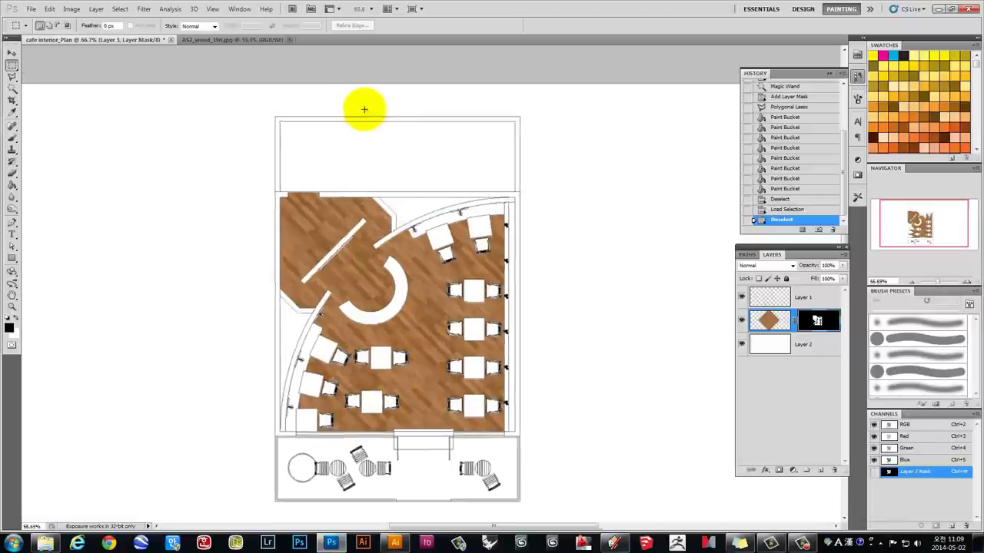
scroll(331, 115, up, 7)
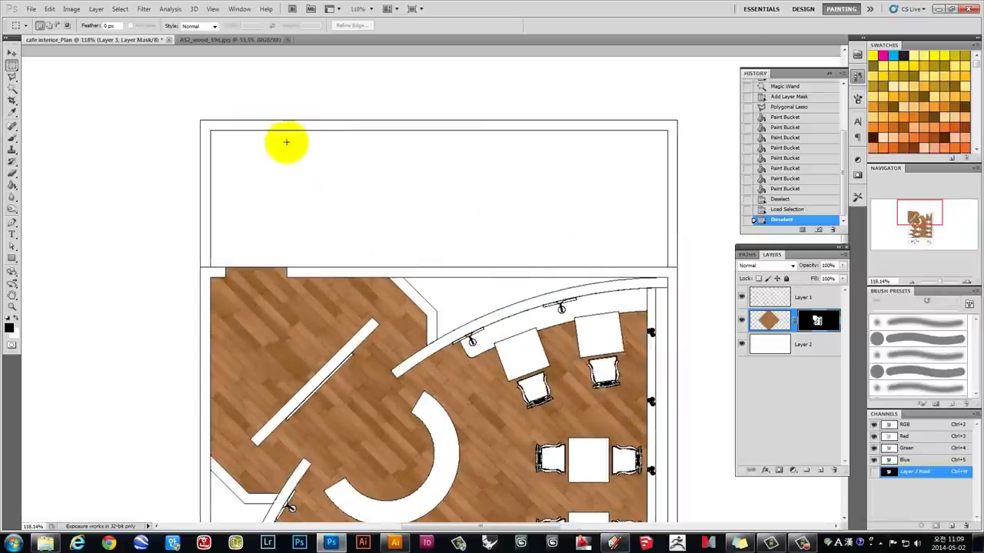
click(30, 9)
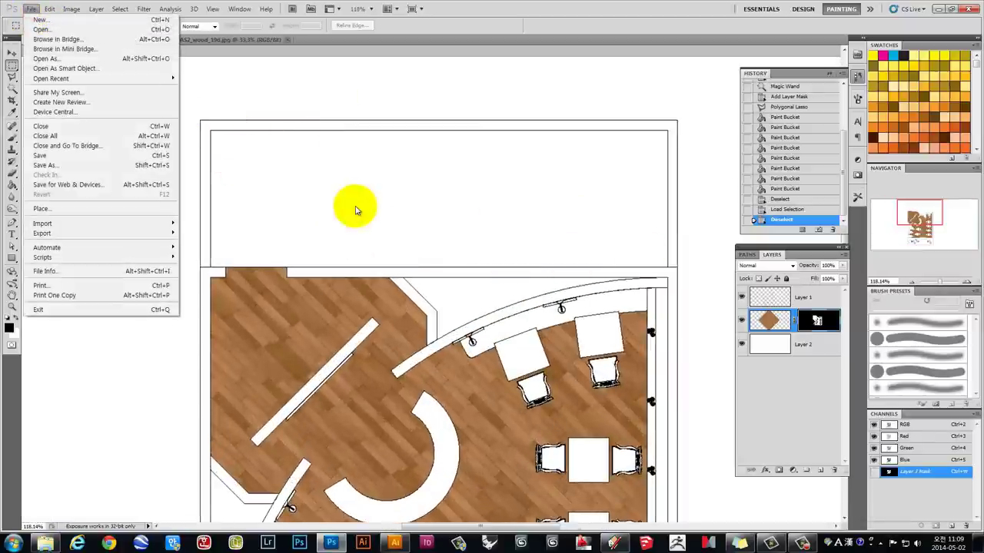
Open Finishes.Tiling.Ceramic.Mosaic.Blue.jpg from the ArchMat texture folder.
click(38, 29)
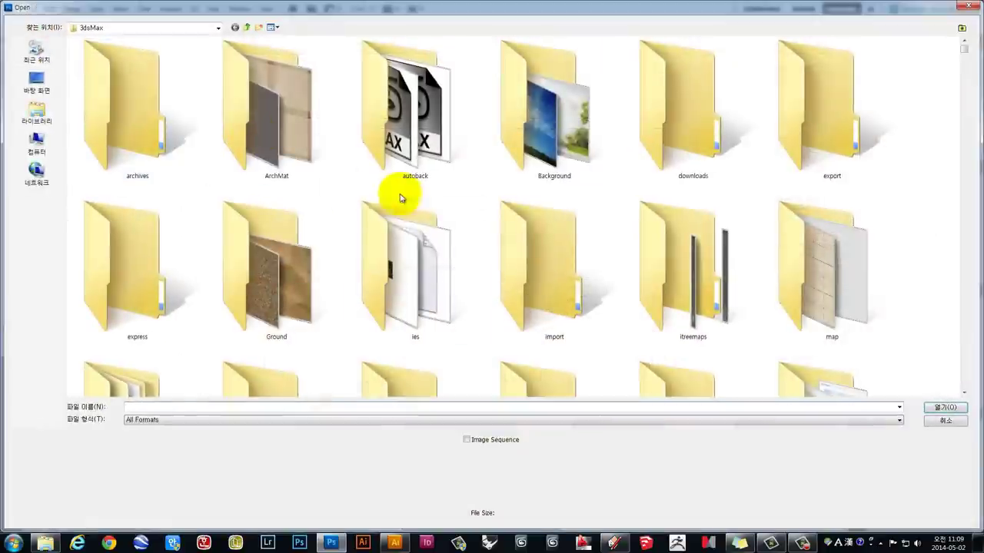
double_click(295, 147)
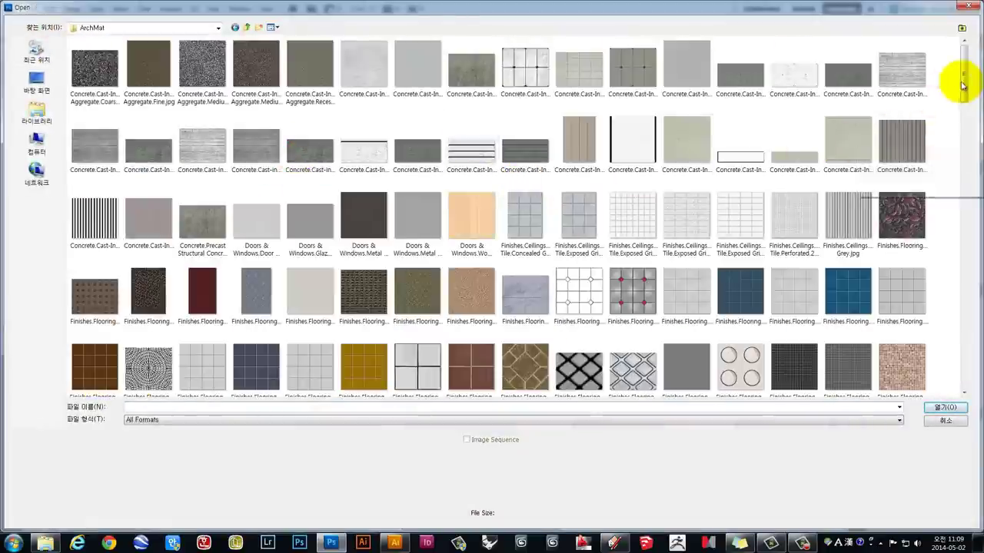
scroll(966, 85, down, 1)
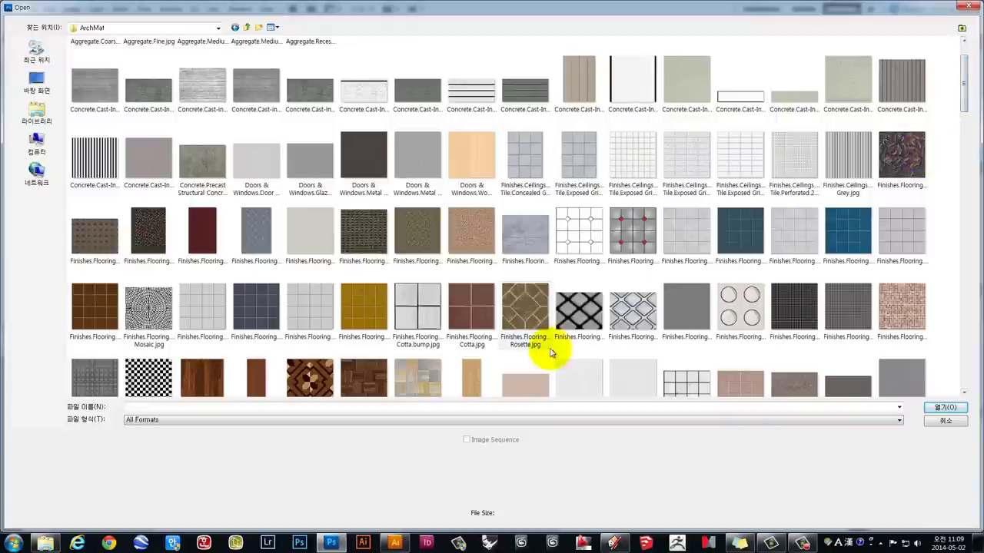
click(632, 162)
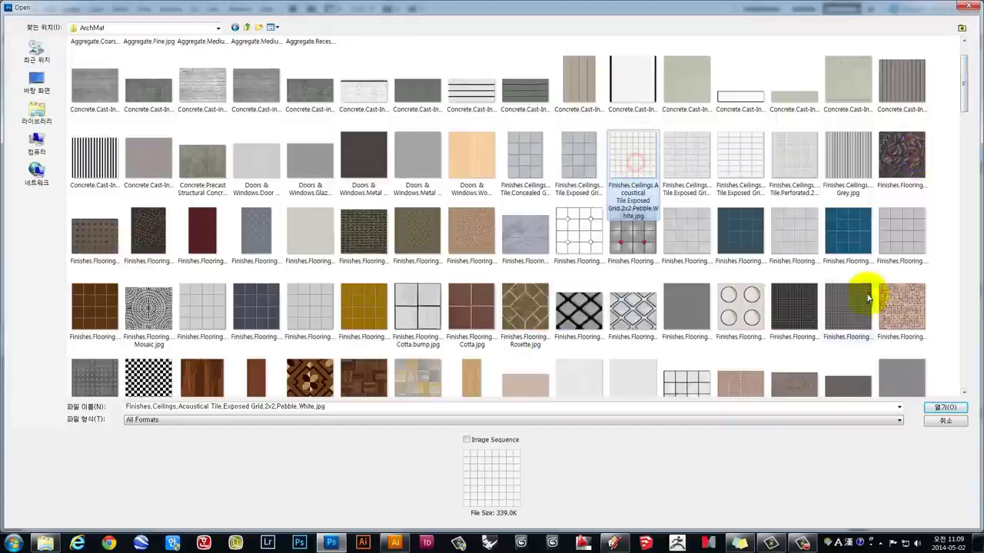
click(948, 408)
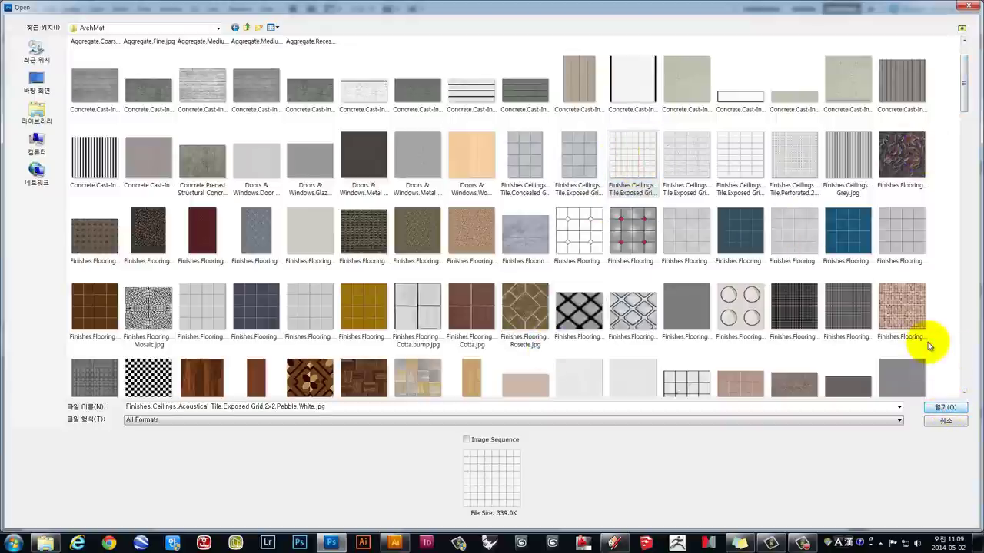
drag(960, 92, 953, 184)
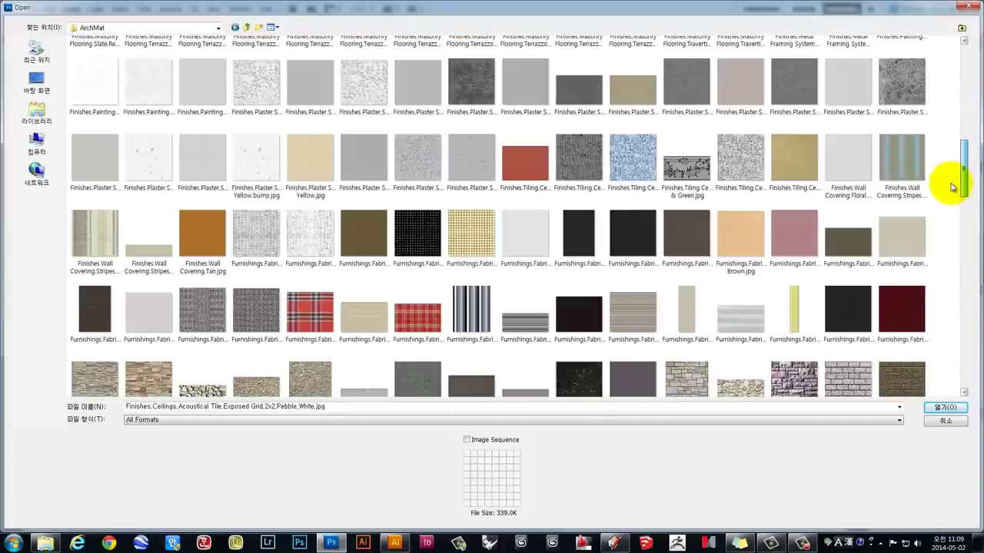
click(618, 154)
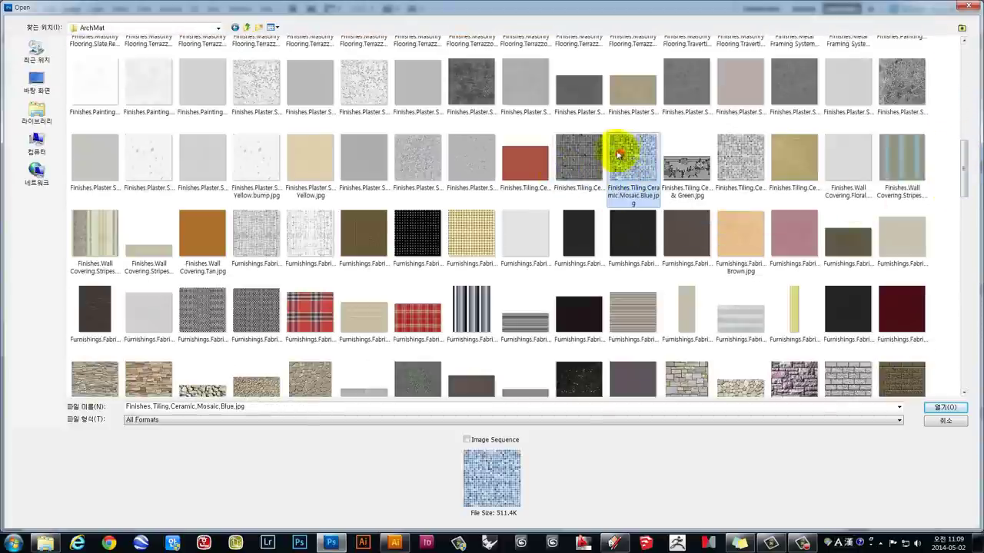
click(945, 408)
click(12, 53)
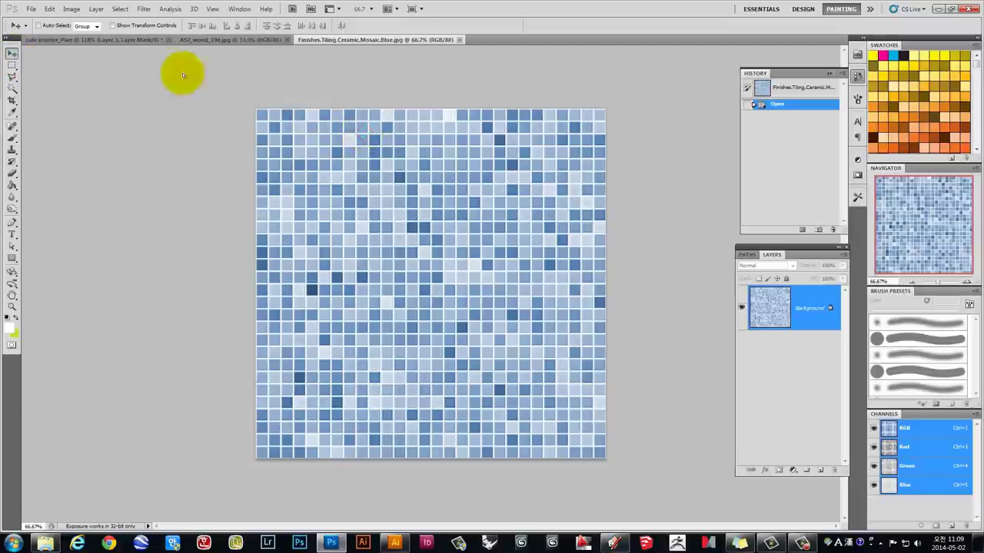
Drag the blue mosaic into the cafe plan and scale it down to a small tile.
click(77, 40)
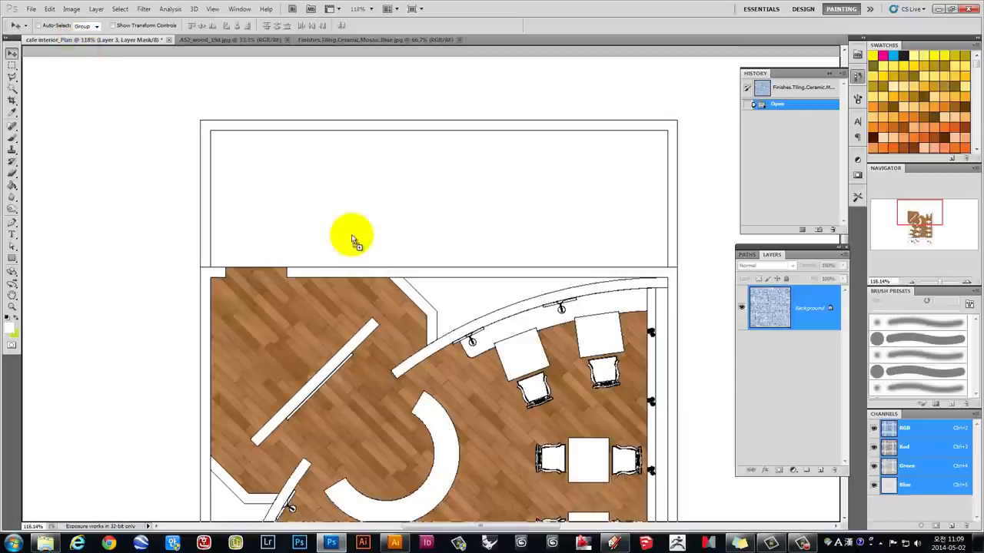
drag(77, 40, 351, 231)
drag(345, 290, 315, 255)
key(ctrl+t)
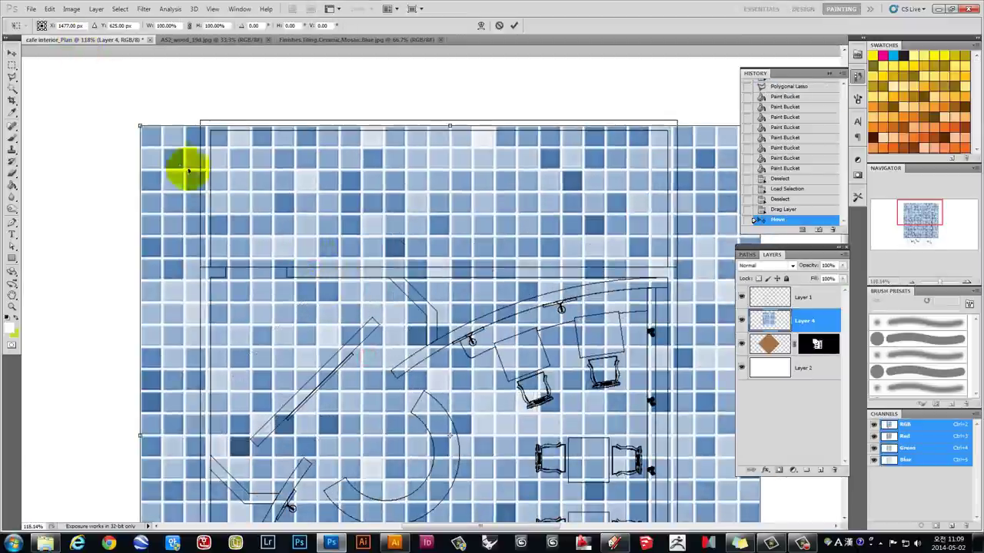
mouse_move(136, 121)
mouse_down()
mouse_move(354, 367)
mouse_move(391, 373)
mouse_up()
drag(484, 402, 282, 148)
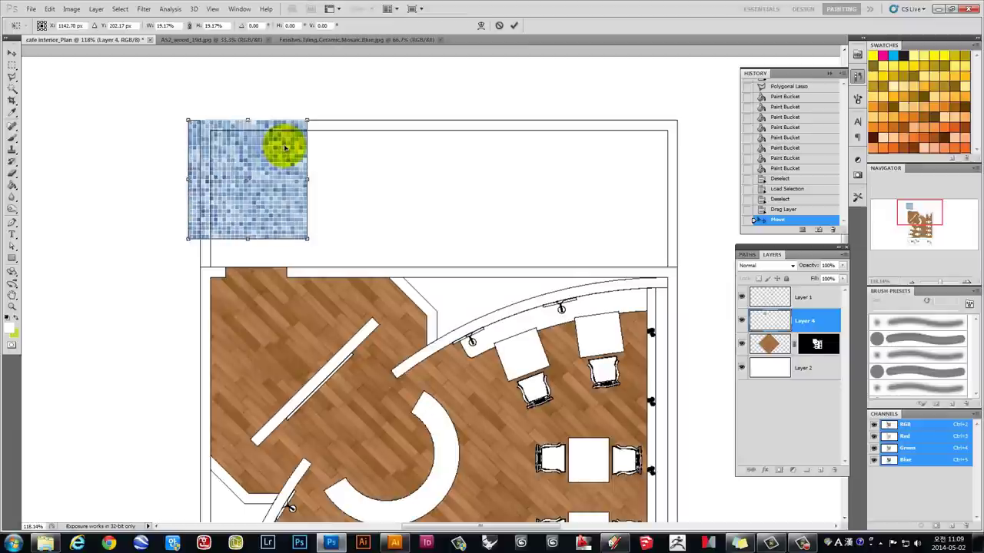
drag(305, 239, 283, 215)
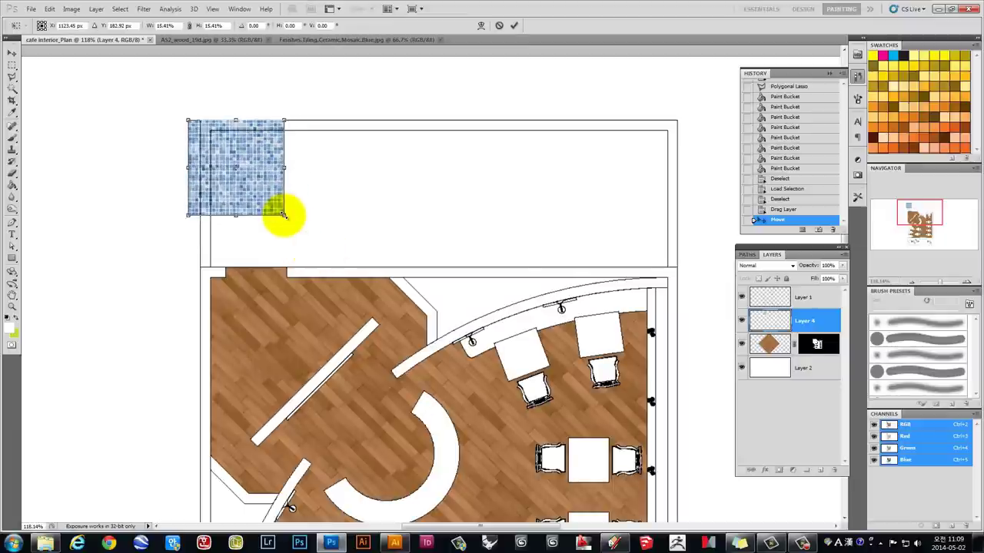
key(Return)
Duplicate and merge mosaic tiles sideways into one wide strip across the top room.
drag(248, 139, 251, 261)
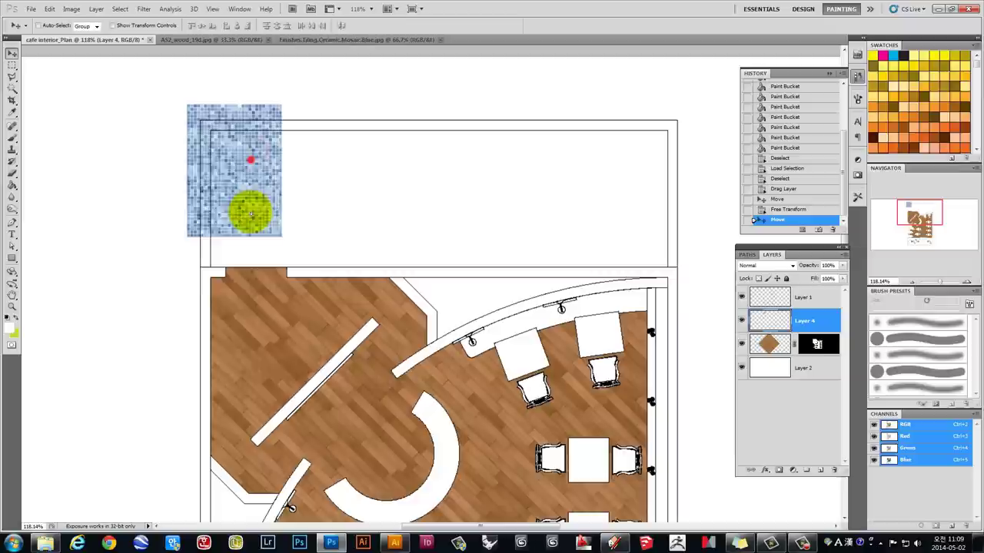
alt+click(251, 261)
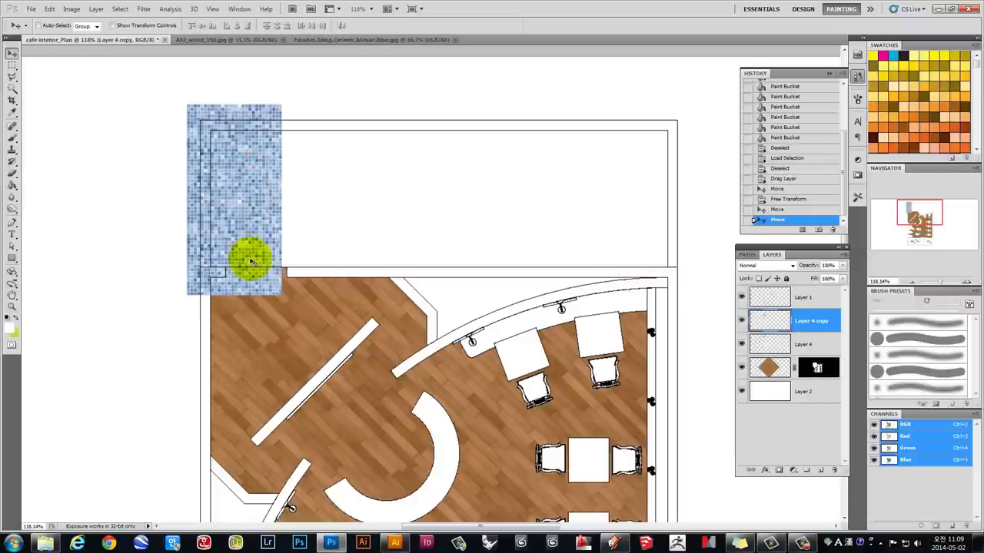
key(ctrl+e)
drag(227, 246, 323, 247)
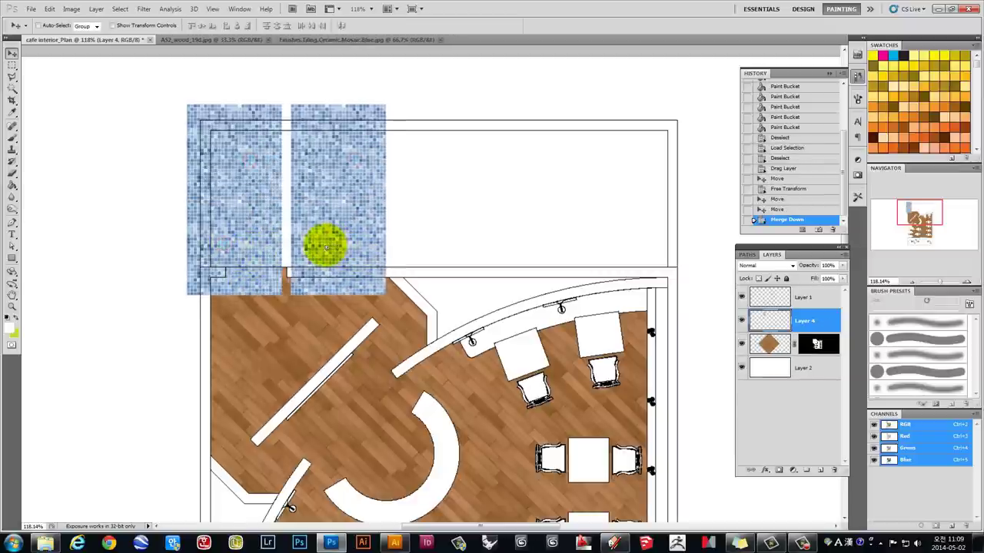
key(ctrl+e)
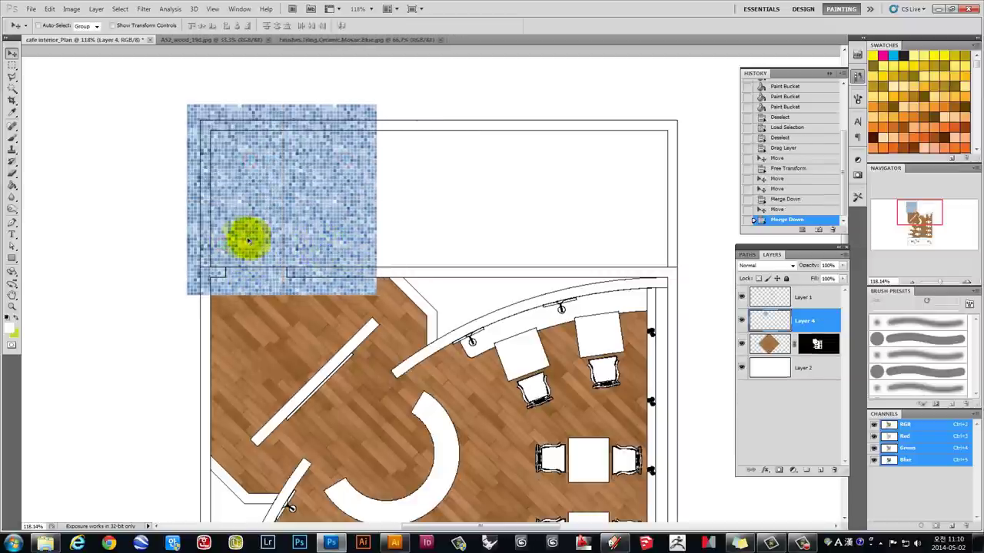
drag(241, 231, 432, 231)
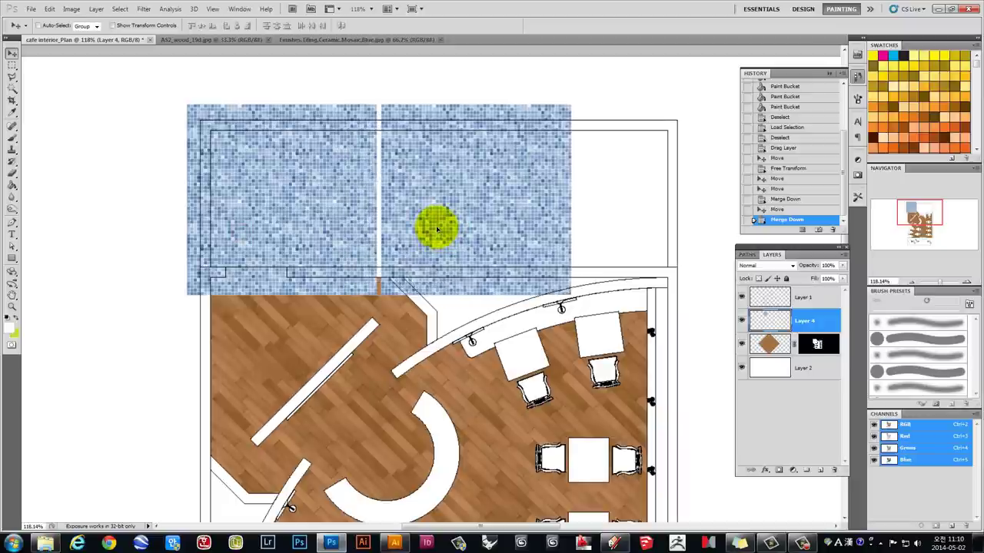
key(ctrl+e)
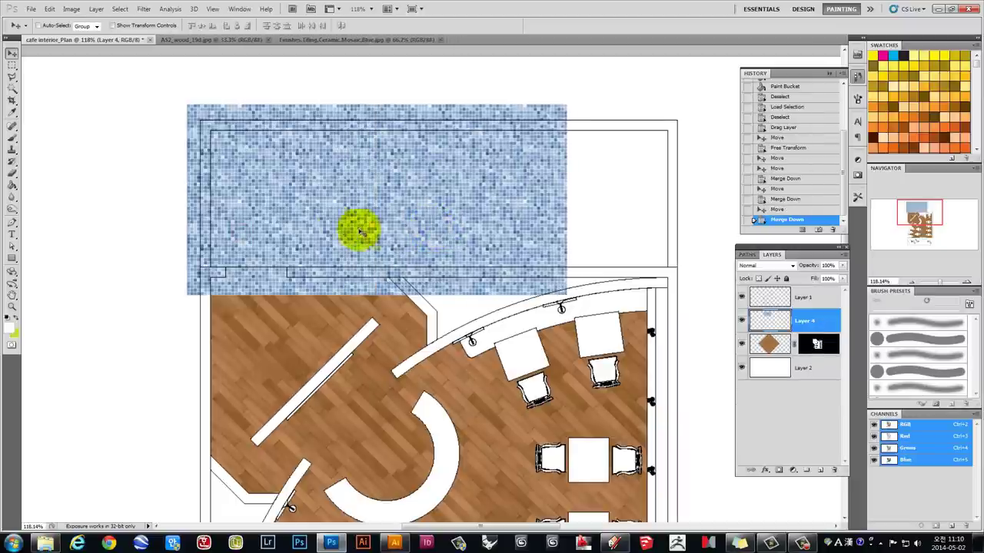
mouse_move(362, 227)
mouse_down()
mouse_move(653, 236)
mouse_move(634, 239)
mouse_up()
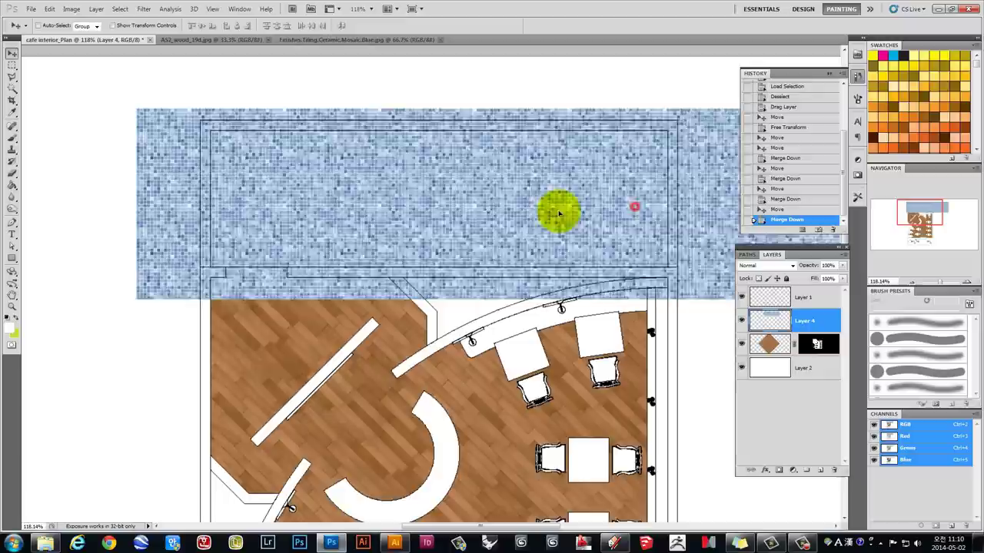
drag(627, 223, 511, 210)
key(ctrl+e)
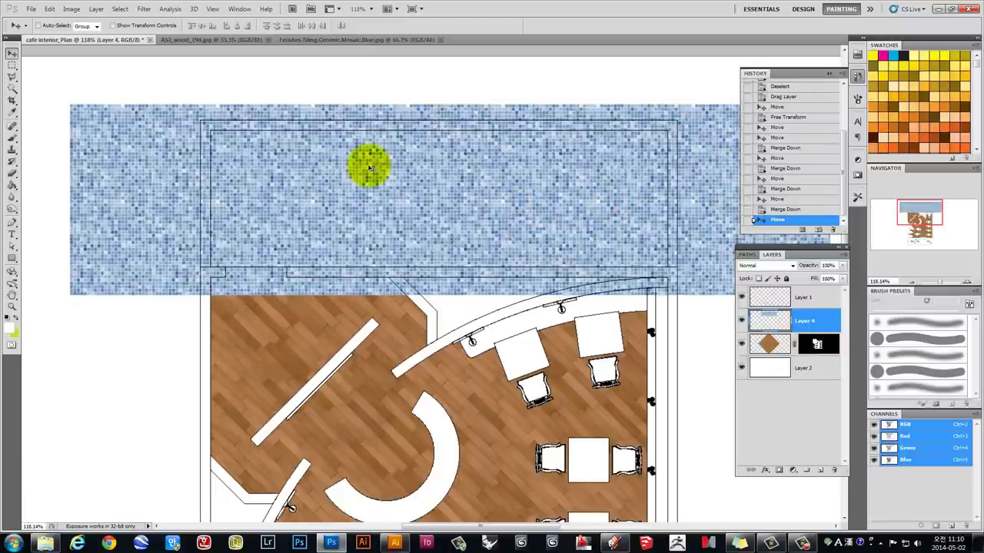
click(777, 300)
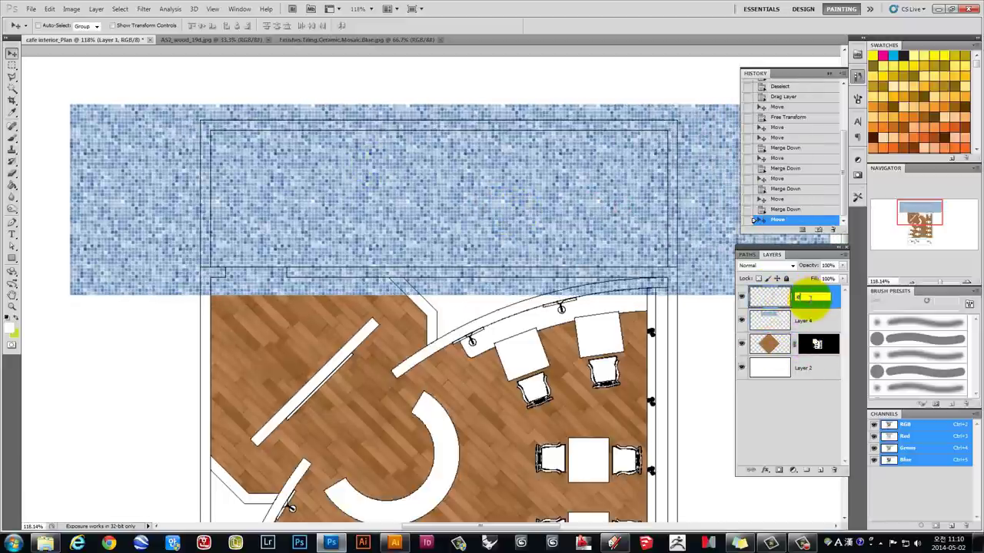
Rename Layer 1 to 도면 and mask the mosaic Layer 4 to the top room's interior.
key(BackSpace)
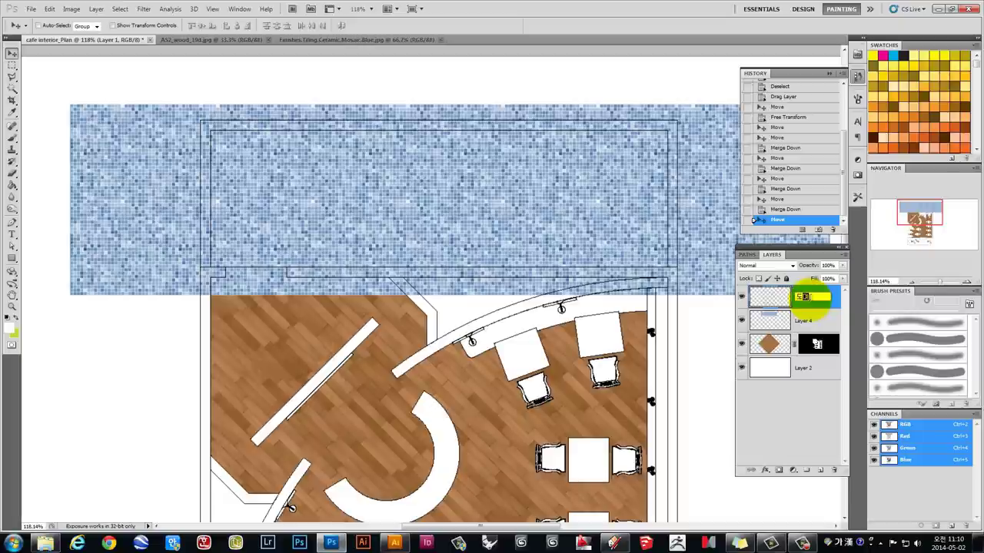
key(Return)
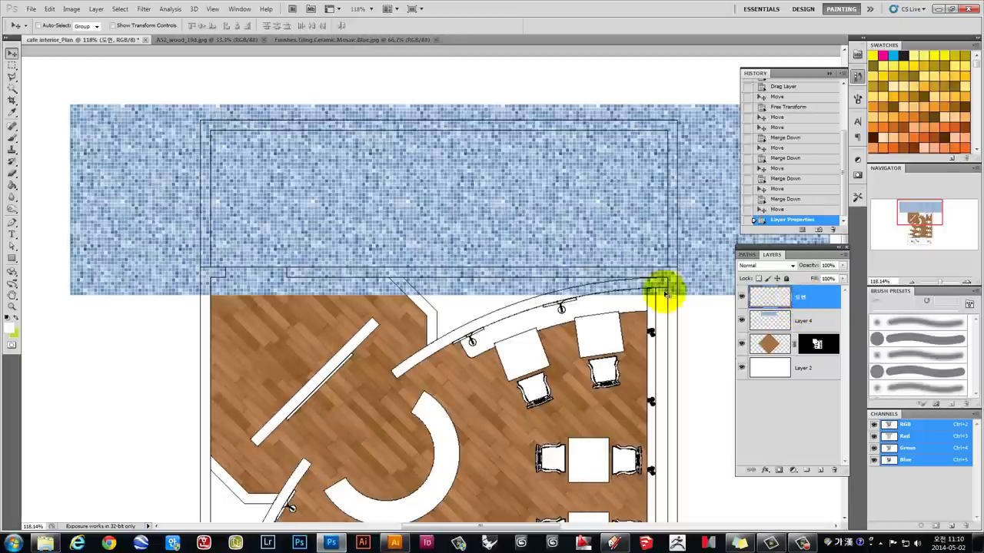
click(11, 88)
click(289, 178)
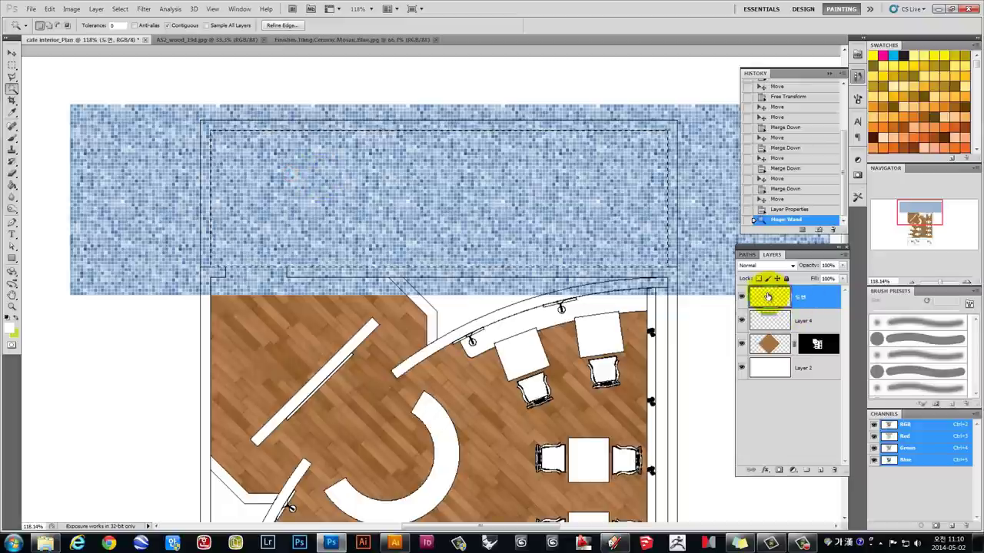
click(765, 320)
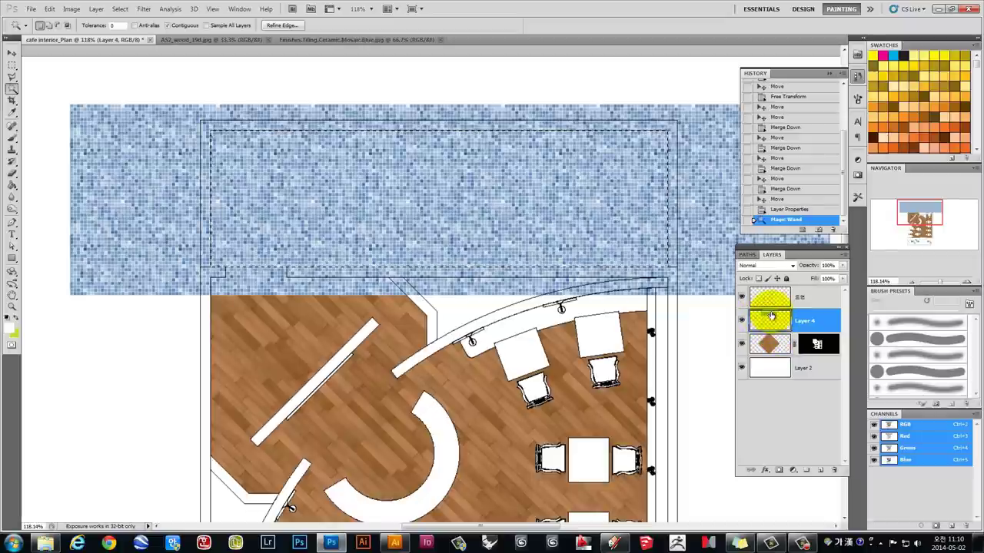
click(777, 471)
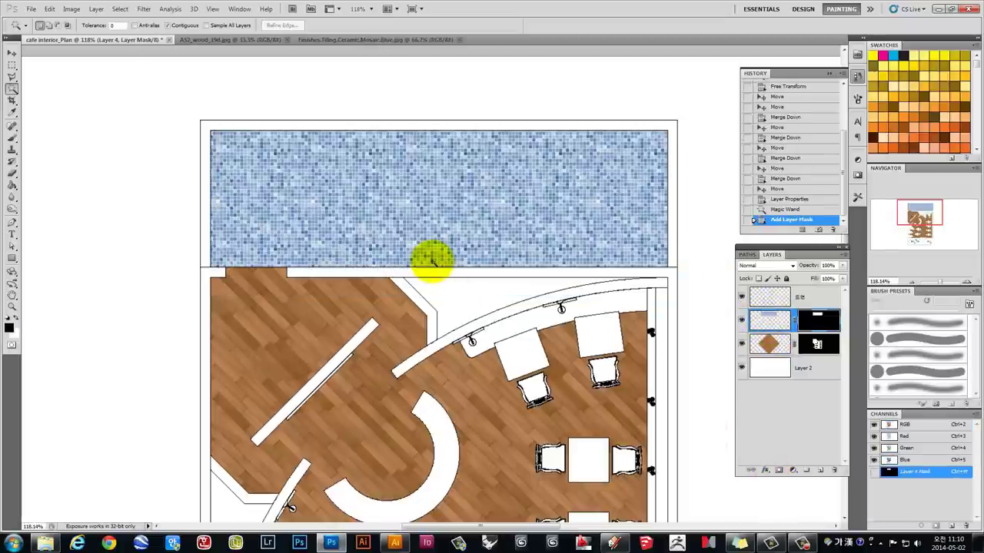
Check the masked mosaic in the plan, then make wood floor Layer 3 active.
scroll(398, 256, down, 3)
scroll(400, 253, up, 3)
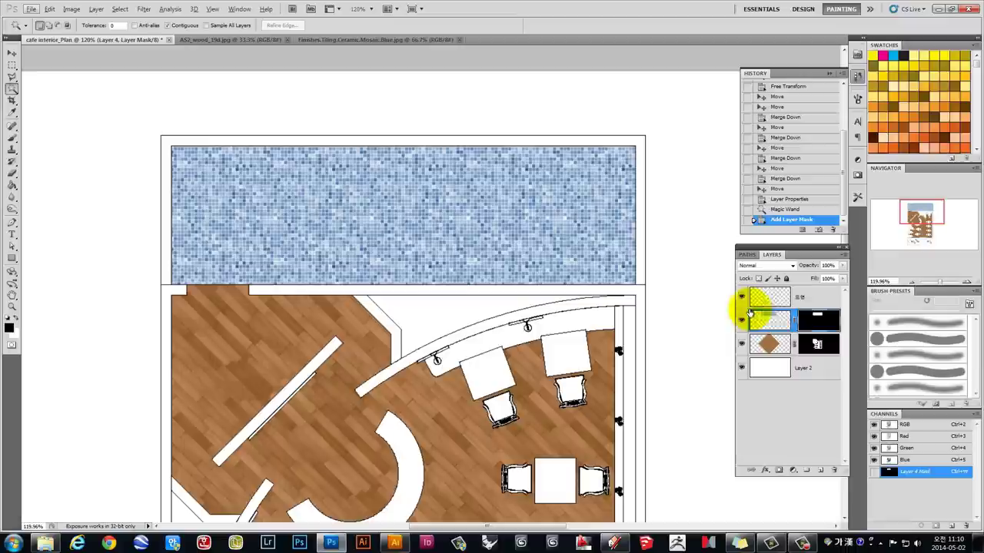
click(12, 52)
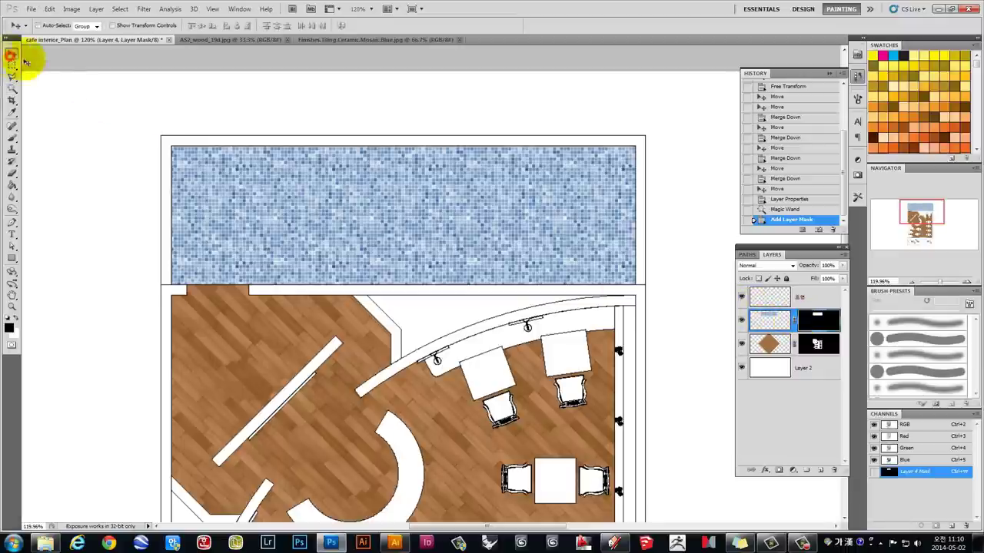
scroll(332, 222, down, 2)
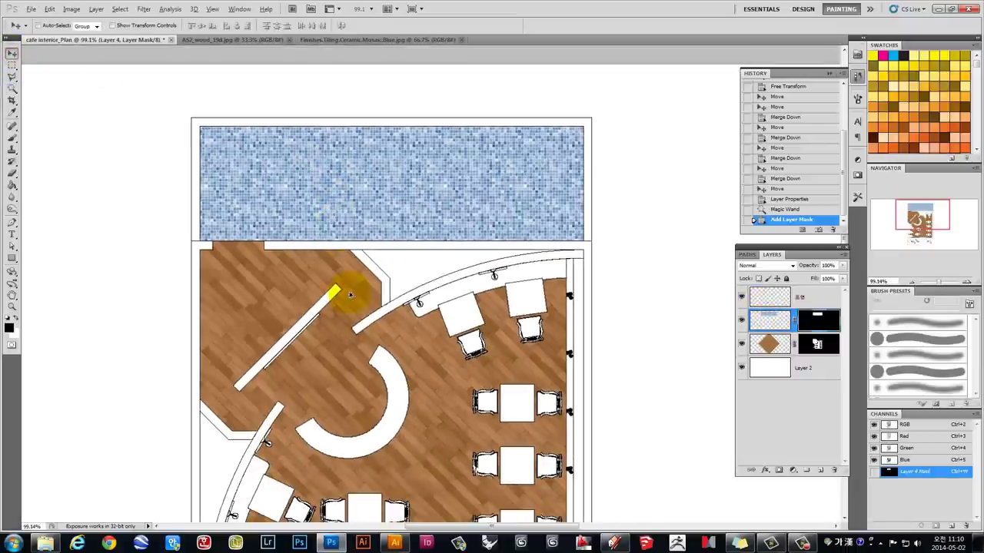
scroll(341, 226, down, 1)
scroll(343, 222, up, 2)
scroll(343, 222, up, 1)
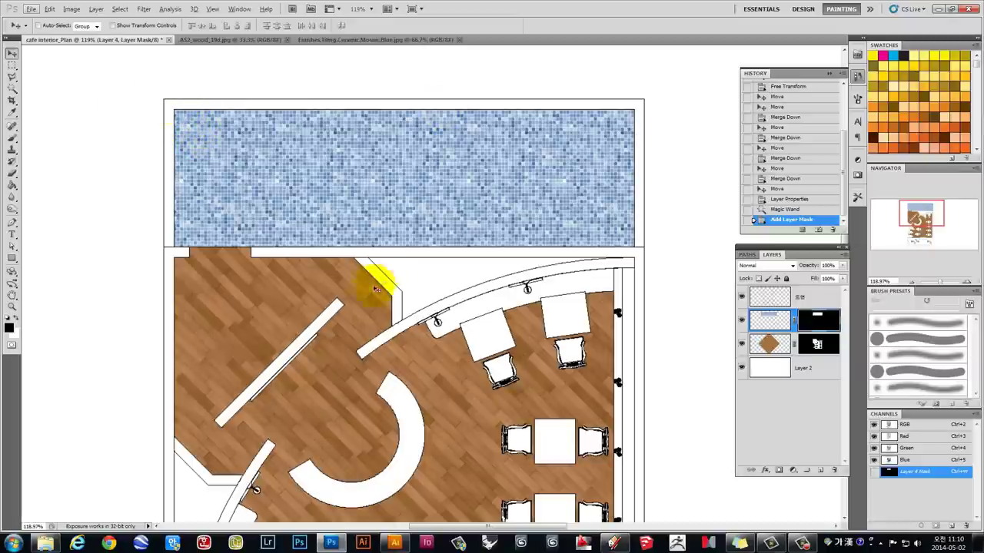
scroll(361, 332, down, 2)
scroll(336, 281, up, 1)
scroll(292, 237, up, 1)
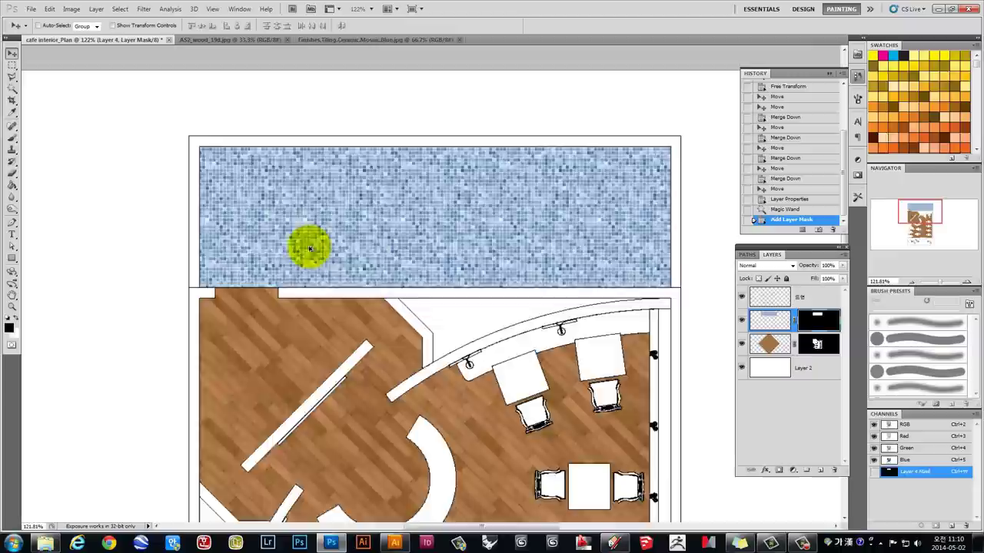
scroll(307, 242, down, 2)
click(769, 344)
scroll(406, 329, down, 1)
scroll(322, 285, down, 2)
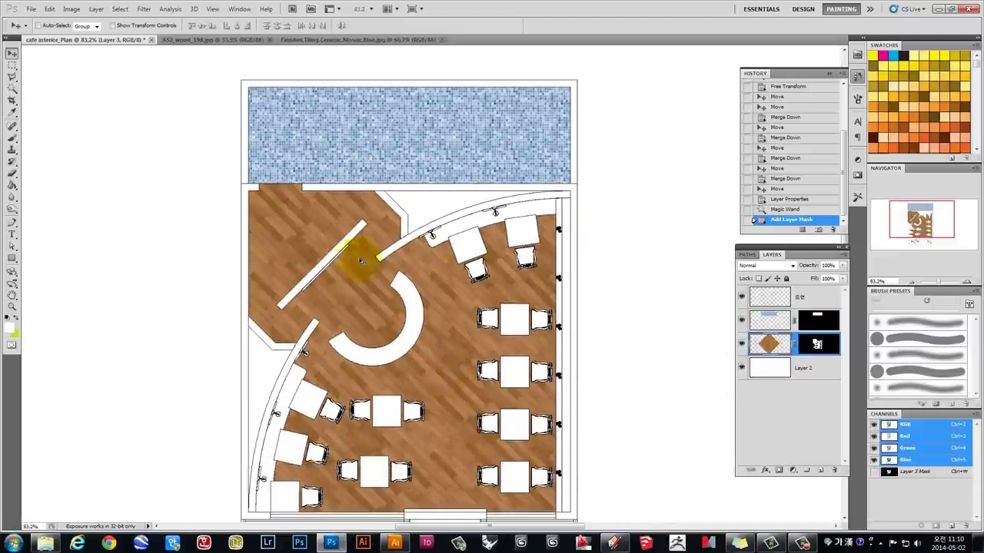
Try free-transform rotating the whole wood floor layer, then cancel the rotation.
scroll(347, 238, down, 1)
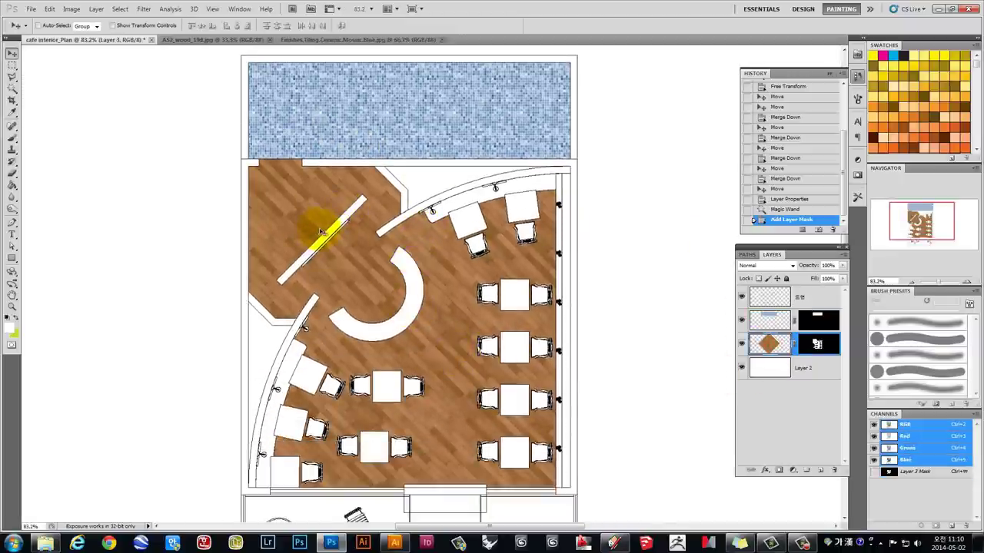
scroll(322, 231, down, 1)
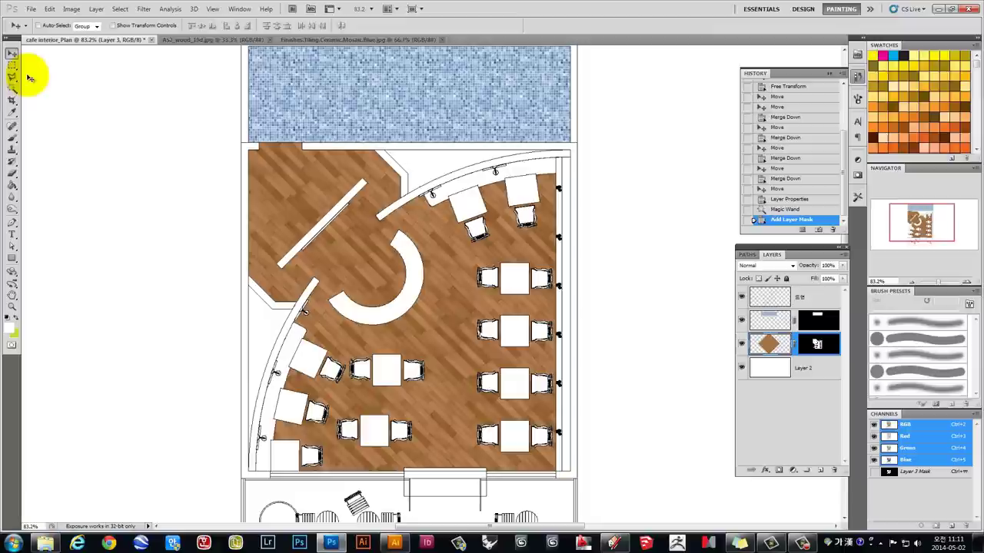
key(ctrl+t)
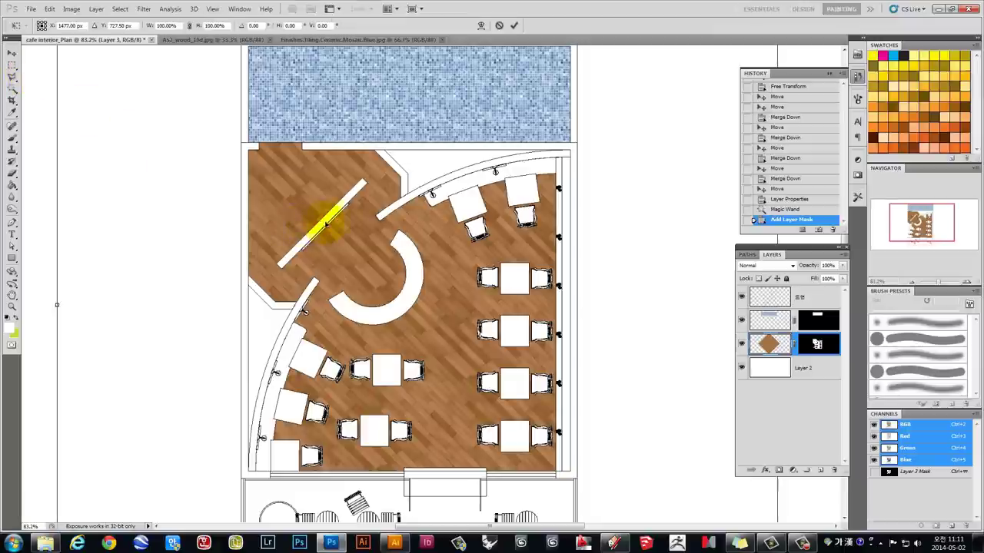
scroll(347, 193, down, 1)
scroll(342, 193, down, 1)
scroll(341, 193, down, 1)
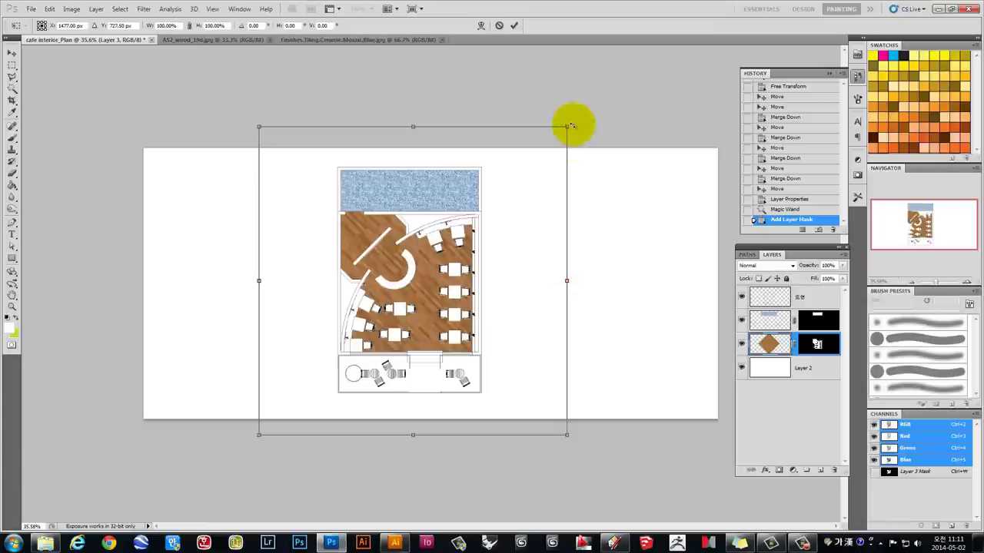
drag(575, 122, 642, 192)
scroll(391, 274, up, 1)
scroll(358, 231, up, 1)
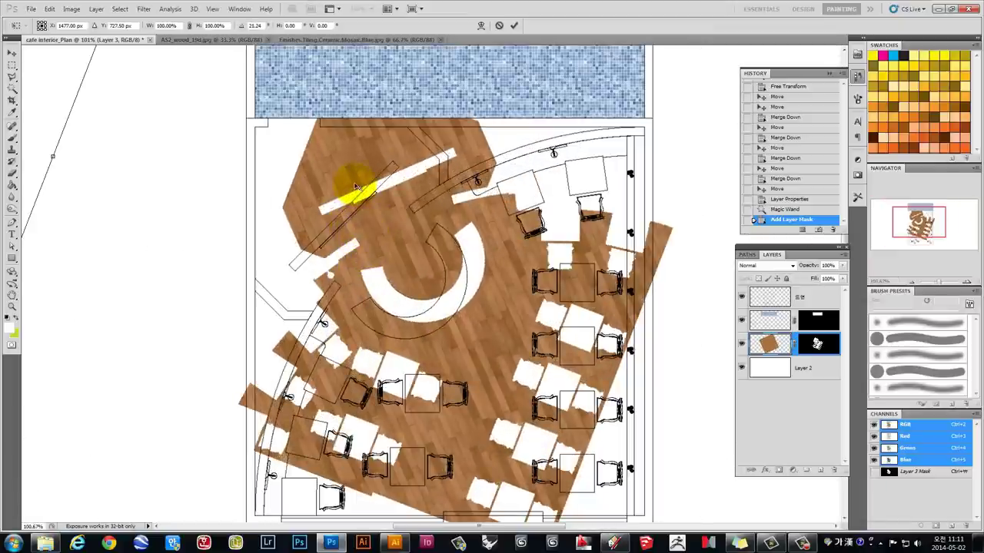
scroll(358, 199, down, 2)
scroll(358, 198, down, 1)
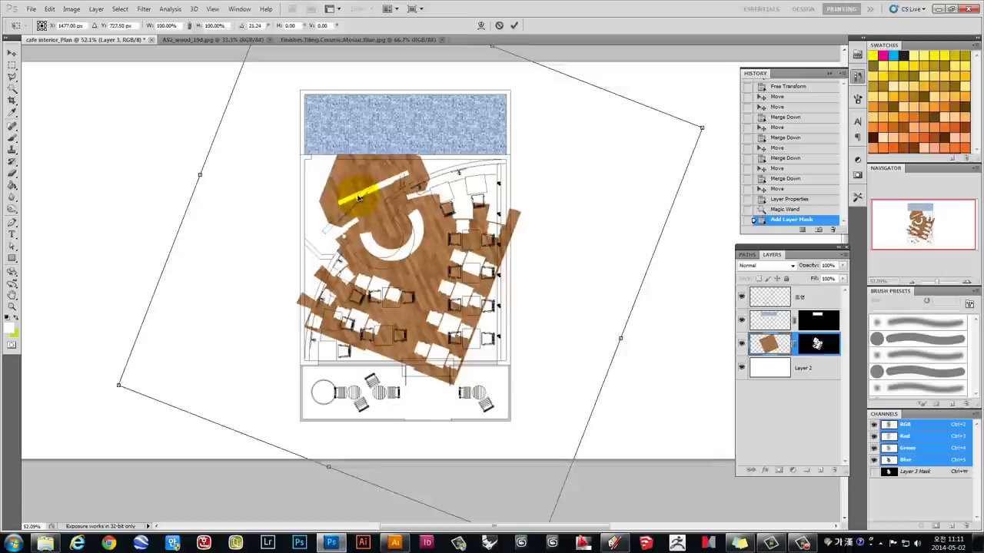
key(Escape)
Unlink the wood texture from its mask and rotate only the texture 45°.
click(794, 345)
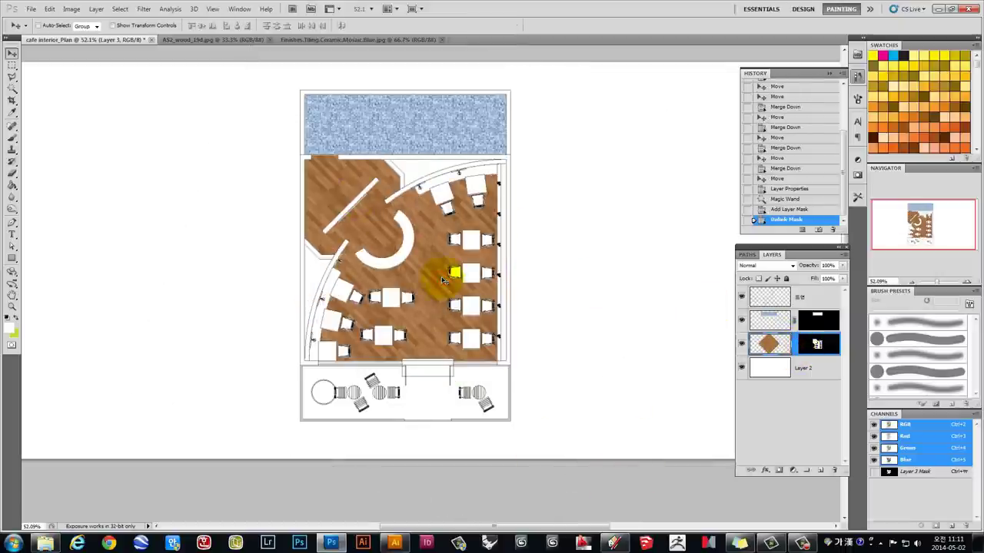
click(816, 346)
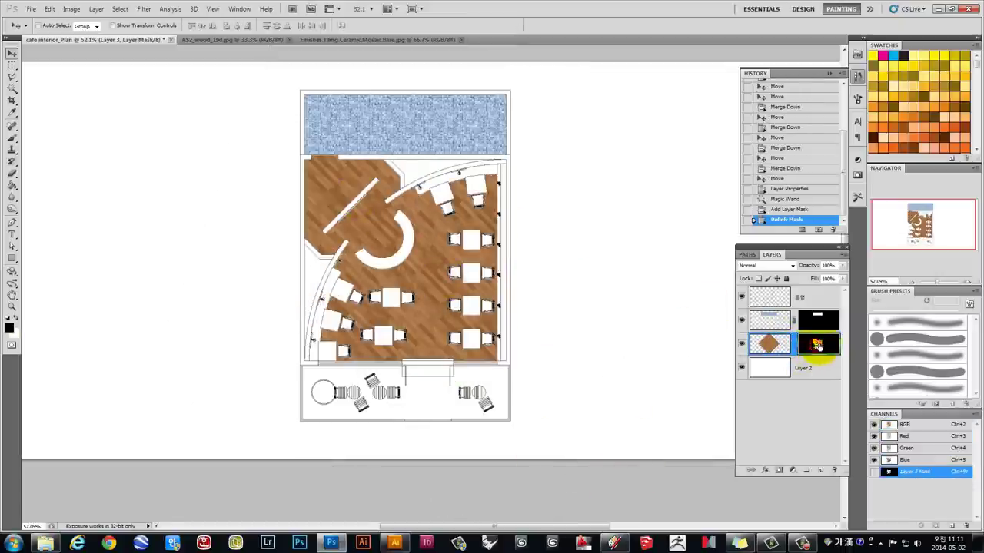
click(766, 346)
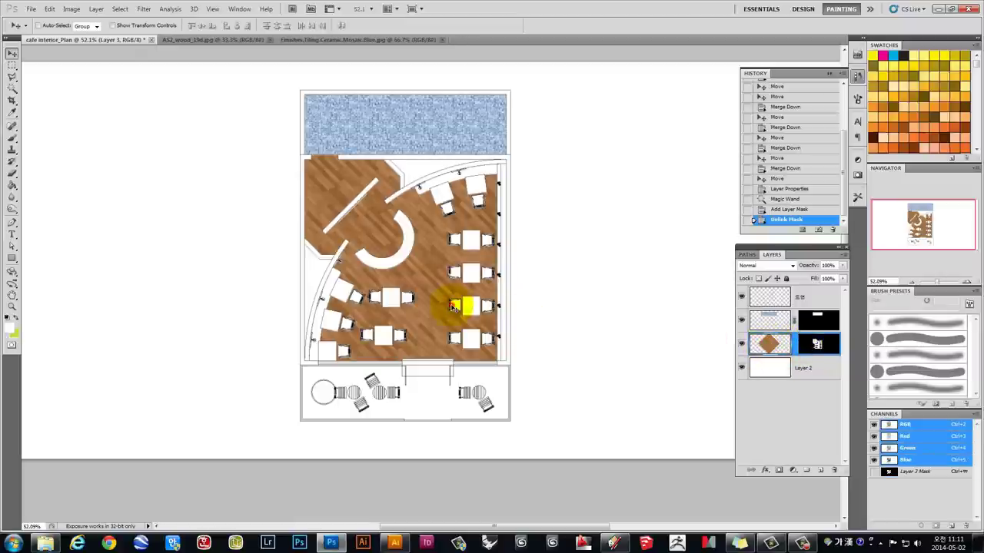
key(ctrl+t)
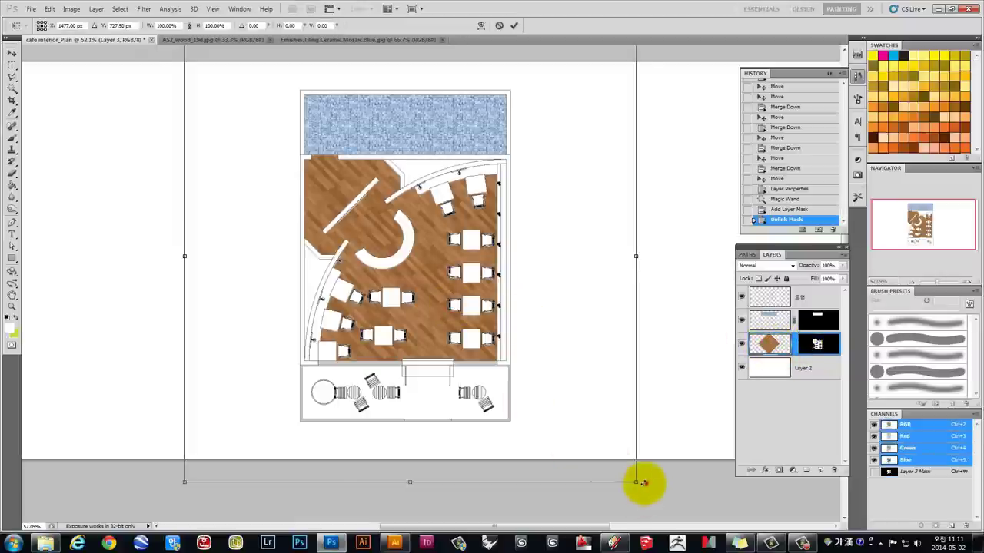
drag(644, 482, 498, 517)
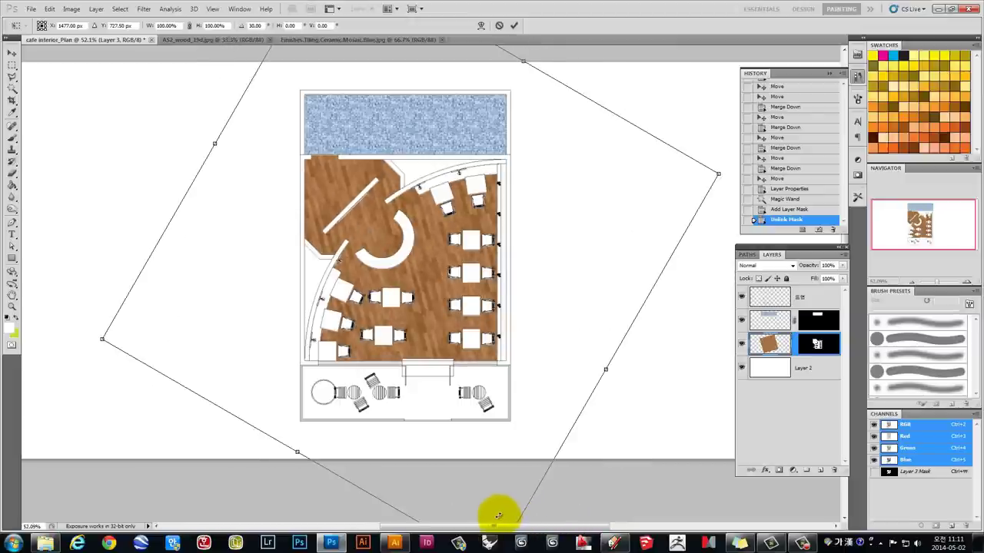
scroll(518, 390, down, 3)
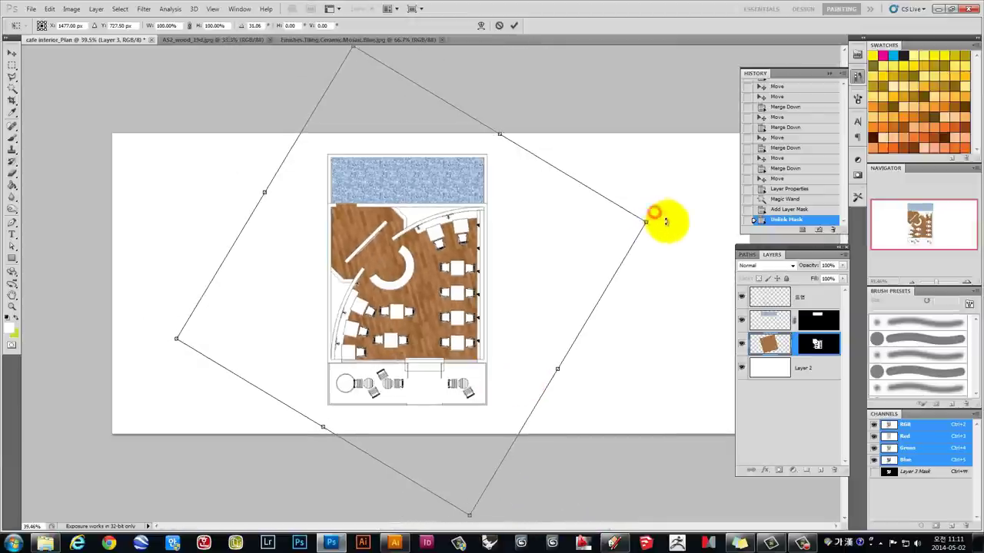
drag(648, 215, 679, 248)
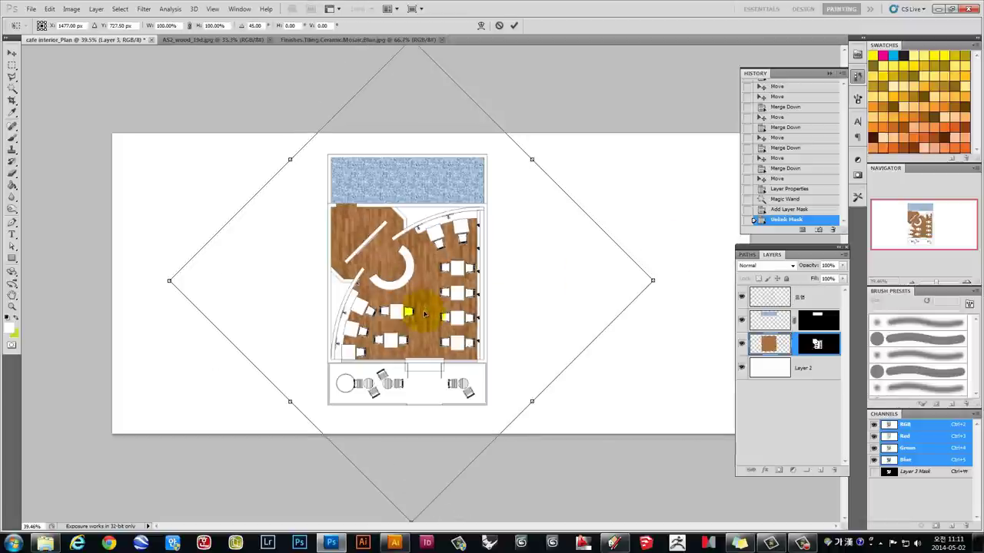
key(Return)
scroll(419, 299, up, 3)
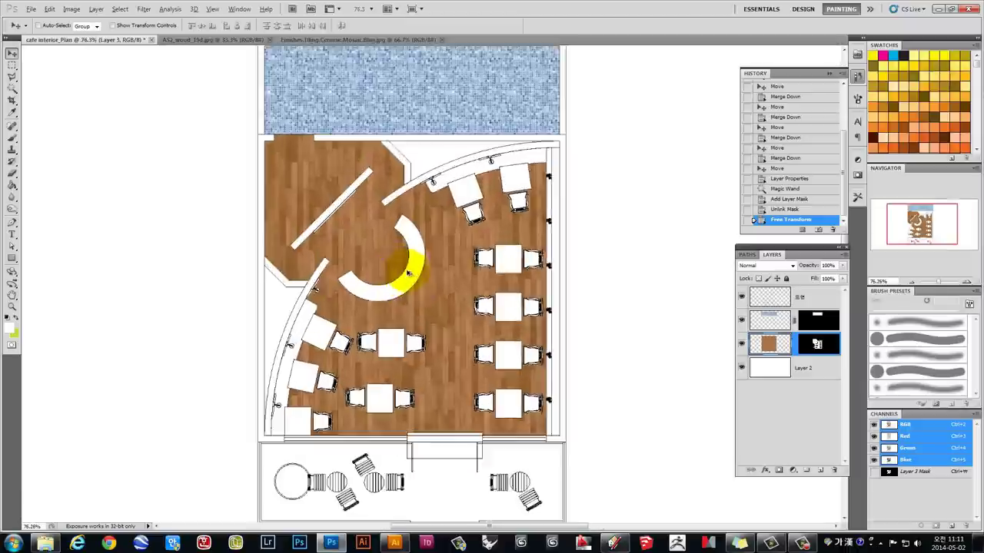
scroll(410, 271, up, 2)
scroll(376, 246, down, 2)
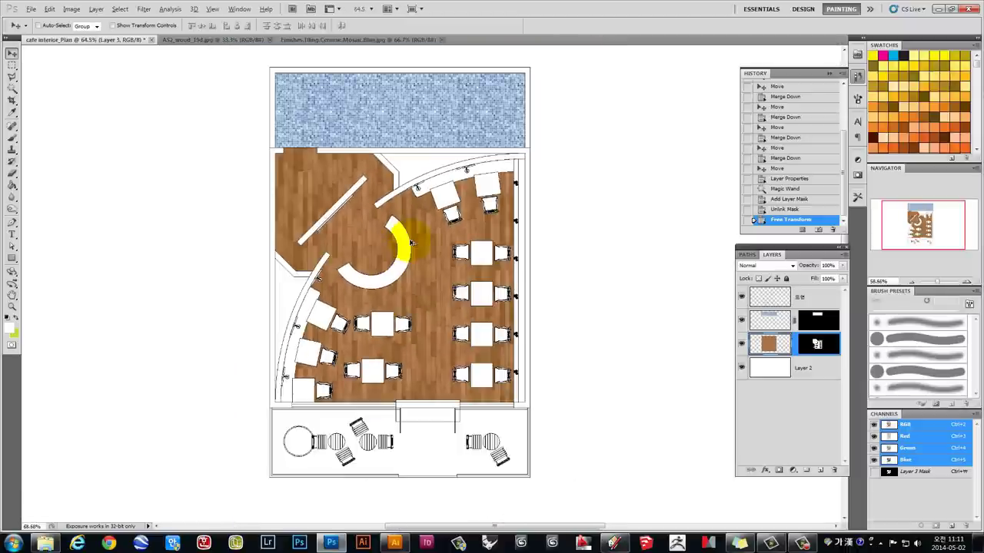
Unlink the mosaic Layer 4 from its mask and nudge the texture upward.
scroll(411, 243, down, 2)
scroll(399, 172, up, 2)
scroll(330, 153, up, 2)
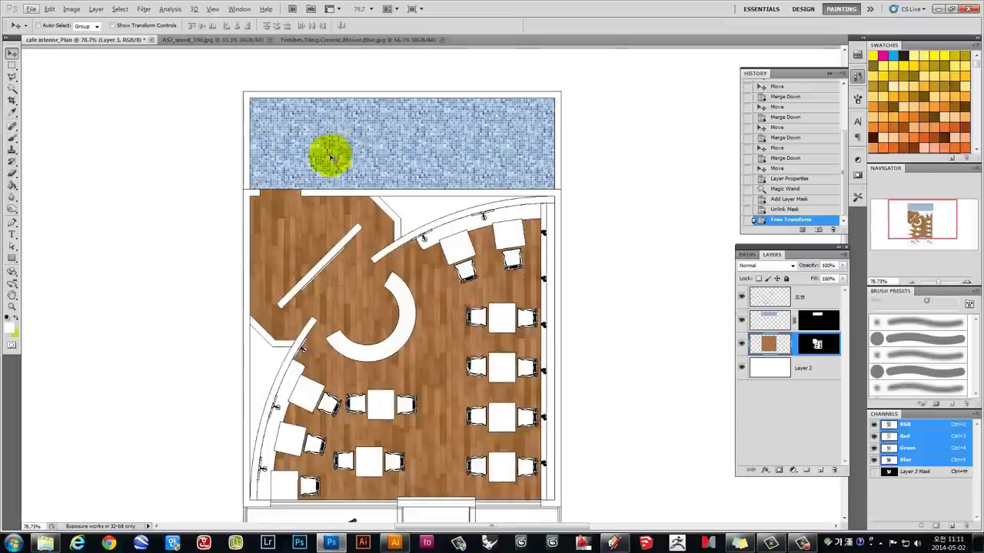
click(767, 322)
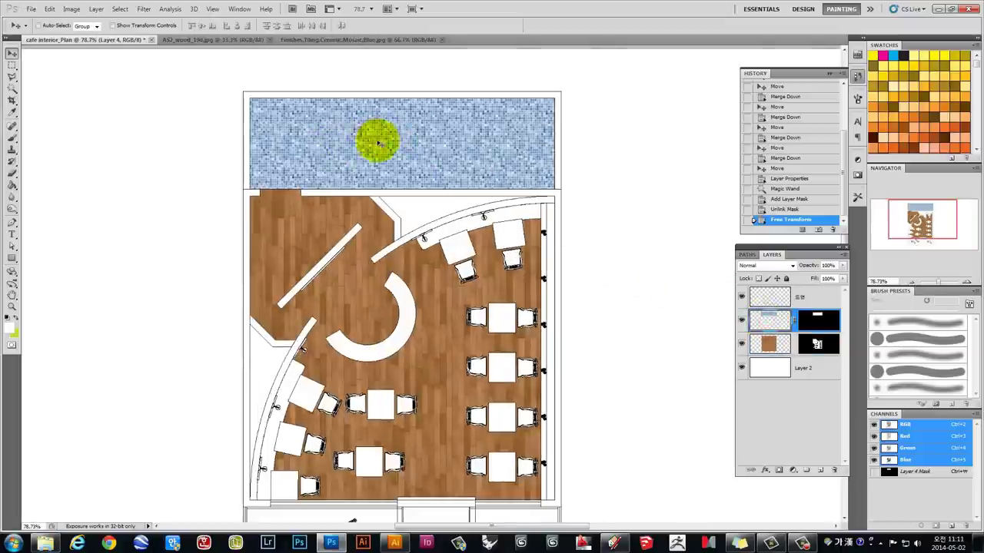
click(793, 323)
mouse_move(476, 169)
mouse_down()
mouse_move(451, 136)
mouse_move(481, 158)
mouse_up()
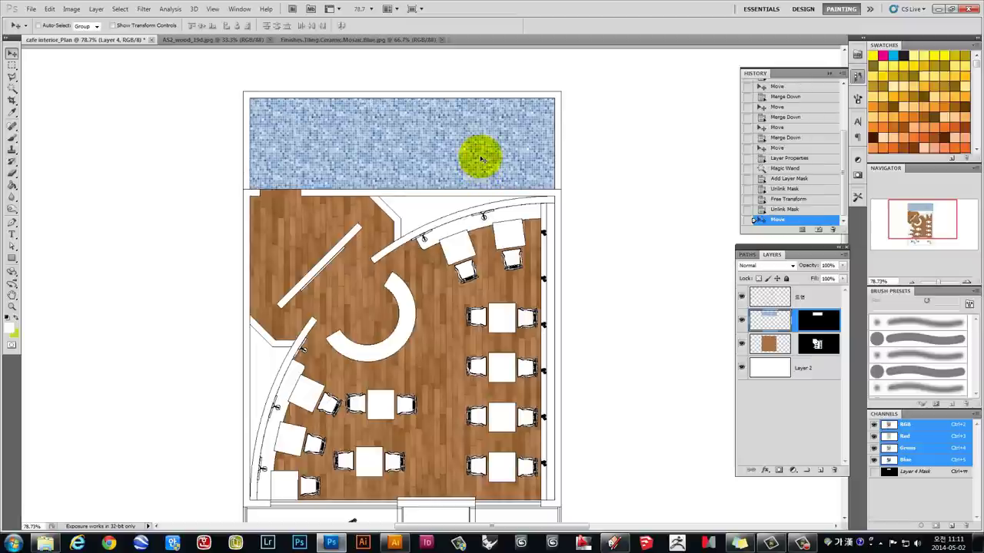
Apply Hue/Saturation to the mosaic: Hue -6, Saturation -20, Lightness +9.
key(ctrl+u)
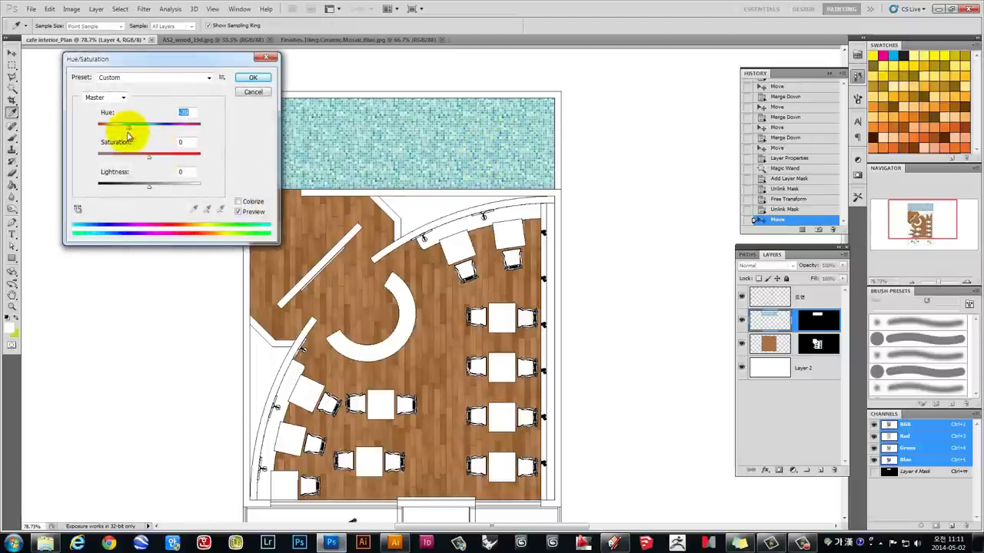
mouse_move(127, 136)
mouse_down()
mouse_move(163, 139)
mouse_move(146, 134)
mouse_up()
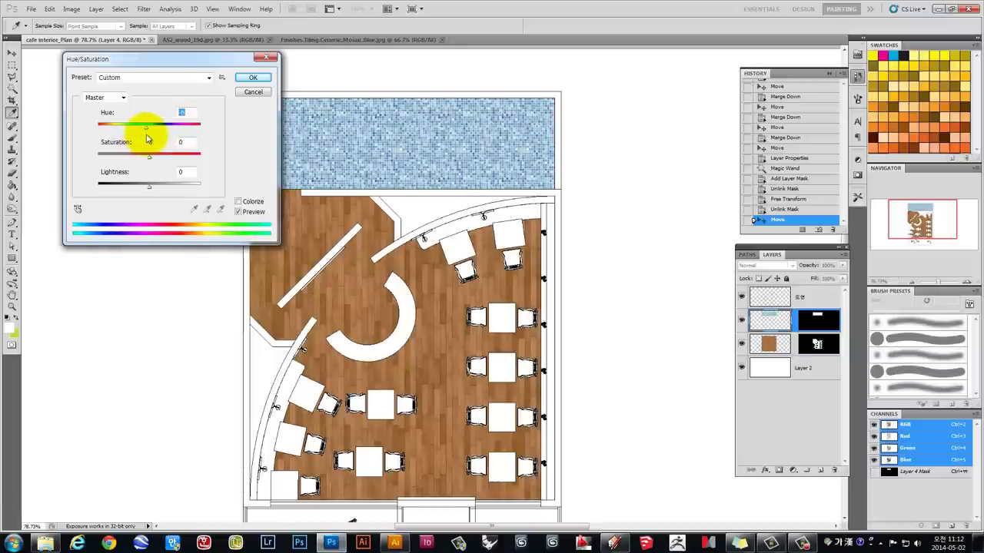
mouse_move(149, 191)
mouse_down()
mouse_move(128, 192)
mouse_move(157, 192)
mouse_up()
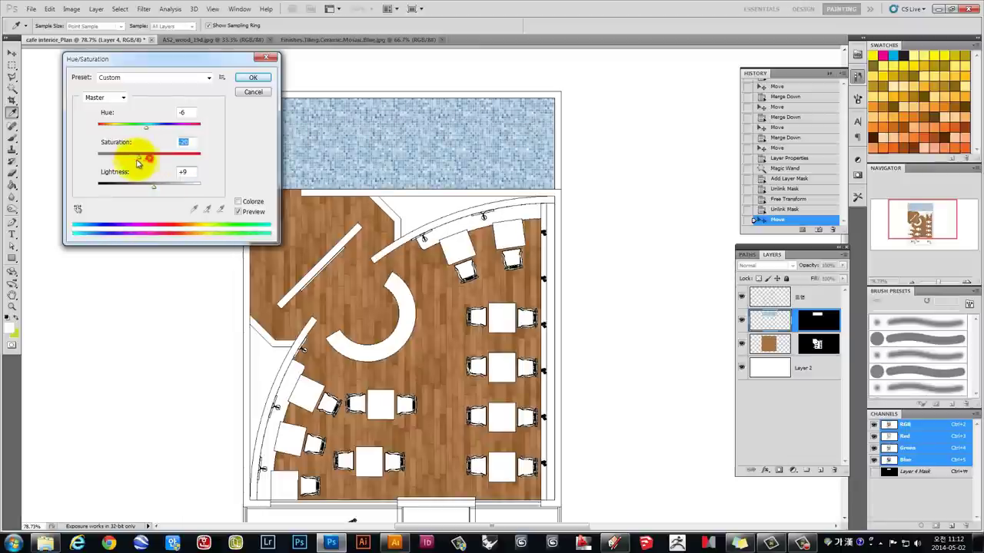
click(253, 78)
click(381, 192)
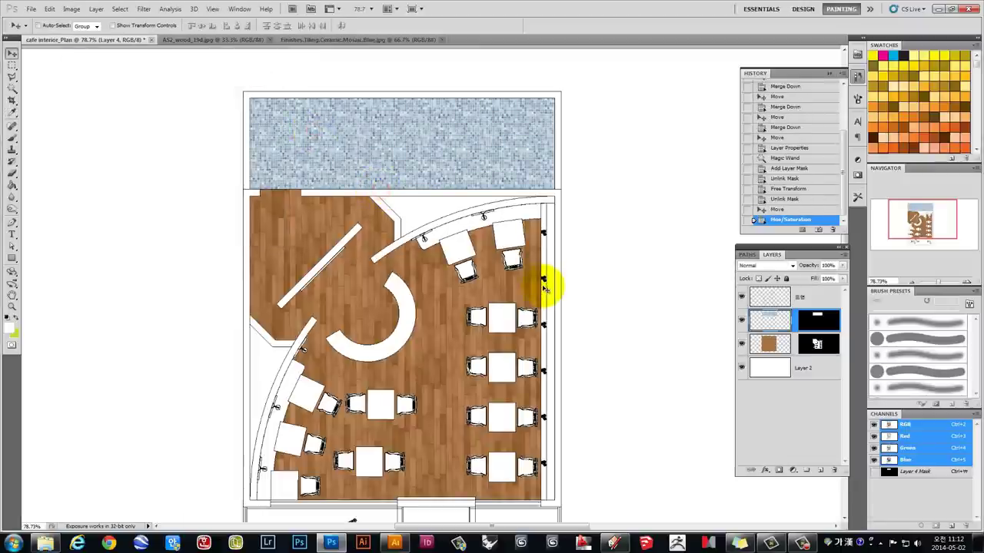
scroll(474, 359, down, 2)
With the 도면 layer selected, open Finishes.Masonry Flooring.Slate.1.jpg and return to the cafe plan.
scroll(411, 417, up, 3)
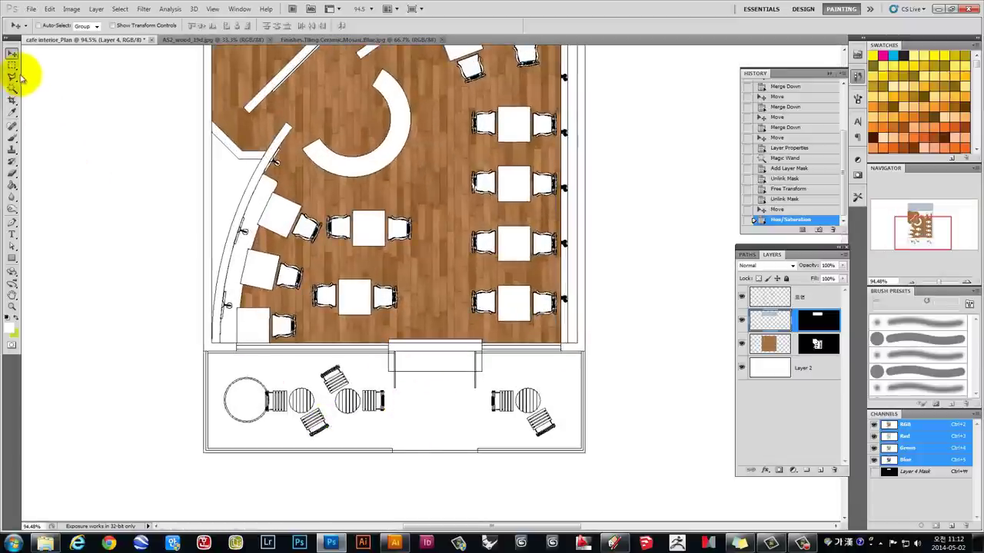
click(12, 90)
click(771, 298)
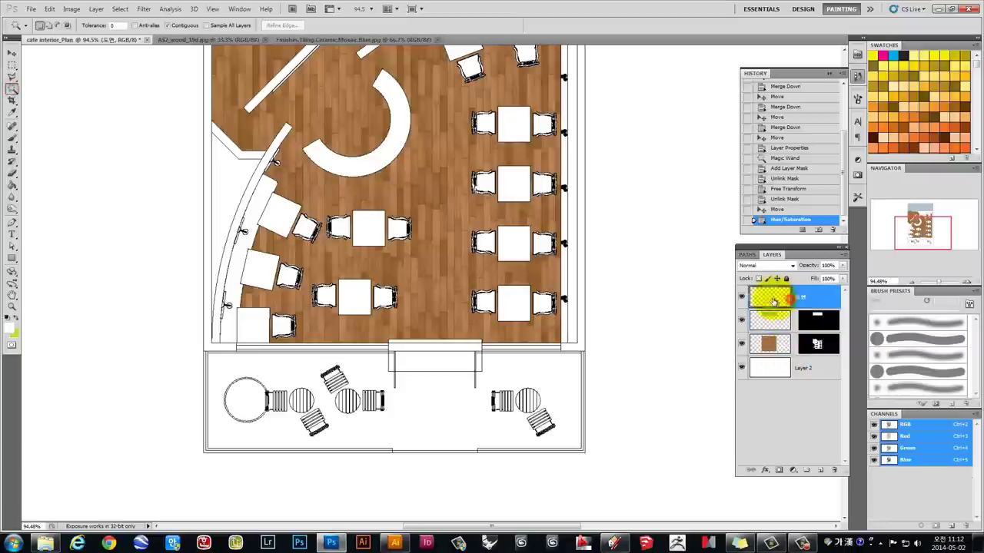
click(30, 8)
click(38, 31)
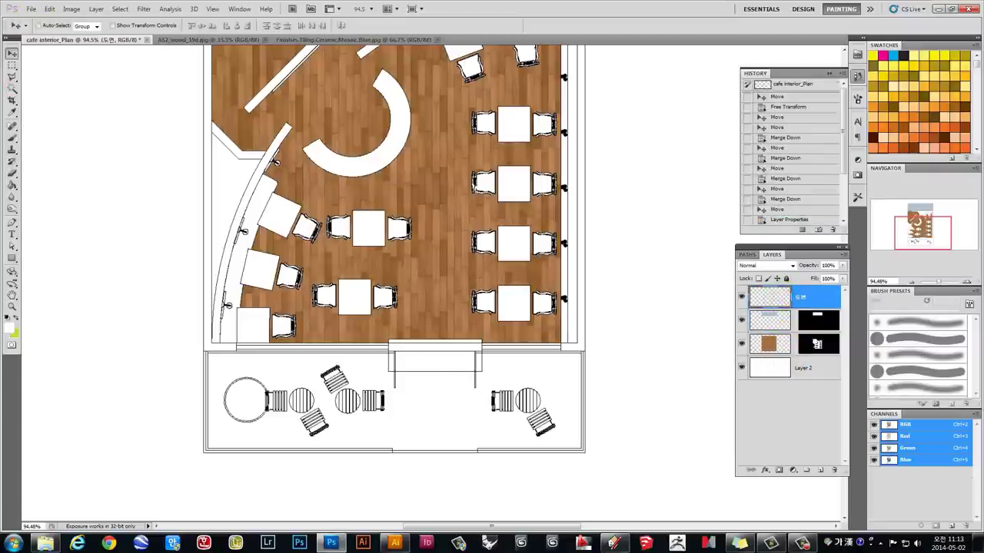
click(794, 73)
scroll(780, 208, up, 3)
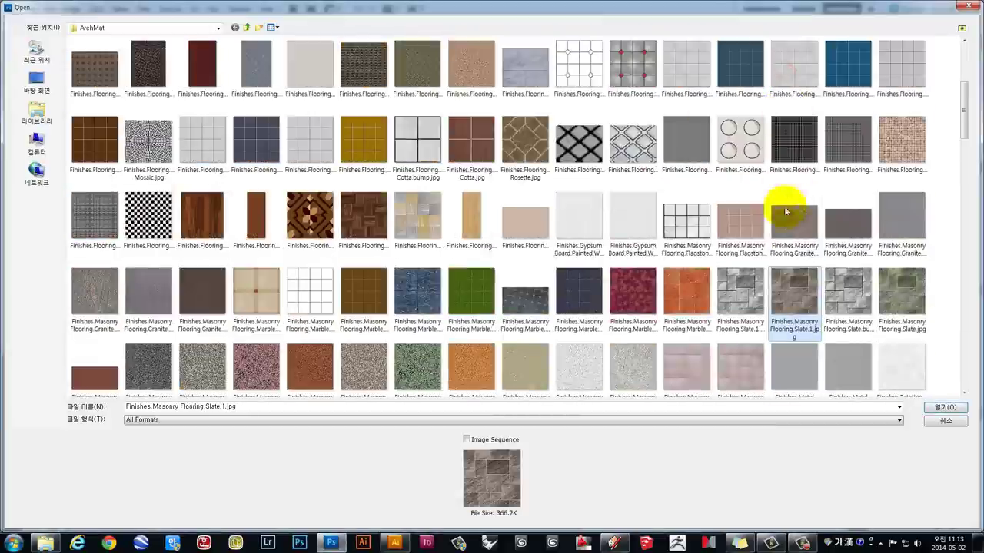
click(948, 412)
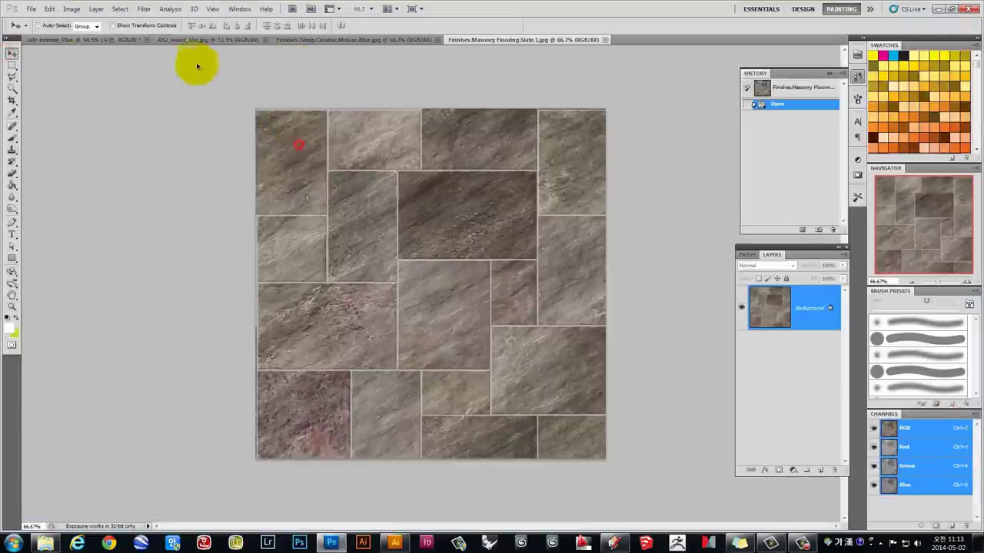
click(90, 40)
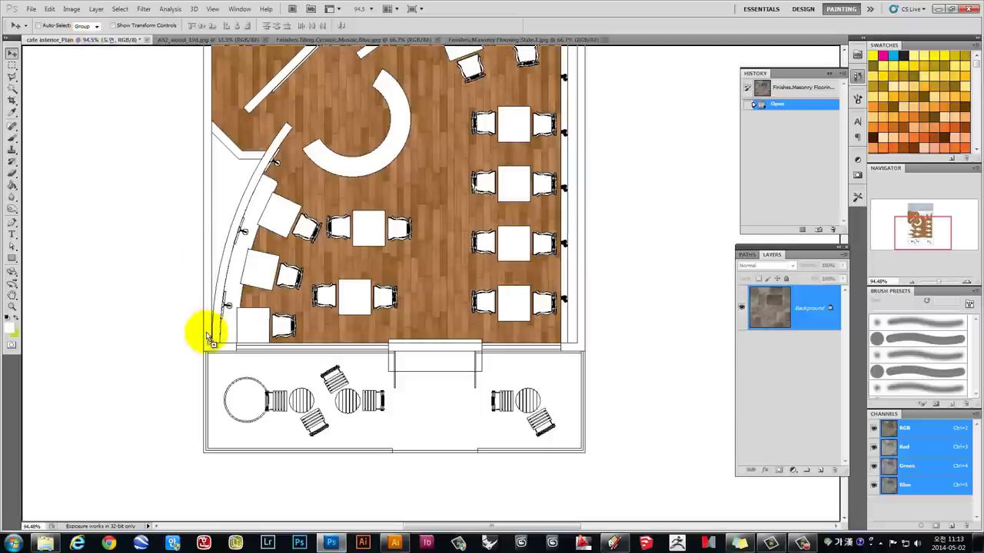
Bring the slate texture into the café plan and shrink it to a small tile.
mouse_move(90, 40)
mouse_down()
mouse_move(231, 356)
mouse_move(176, 226)
mouse_up()
key(ctrl+t)
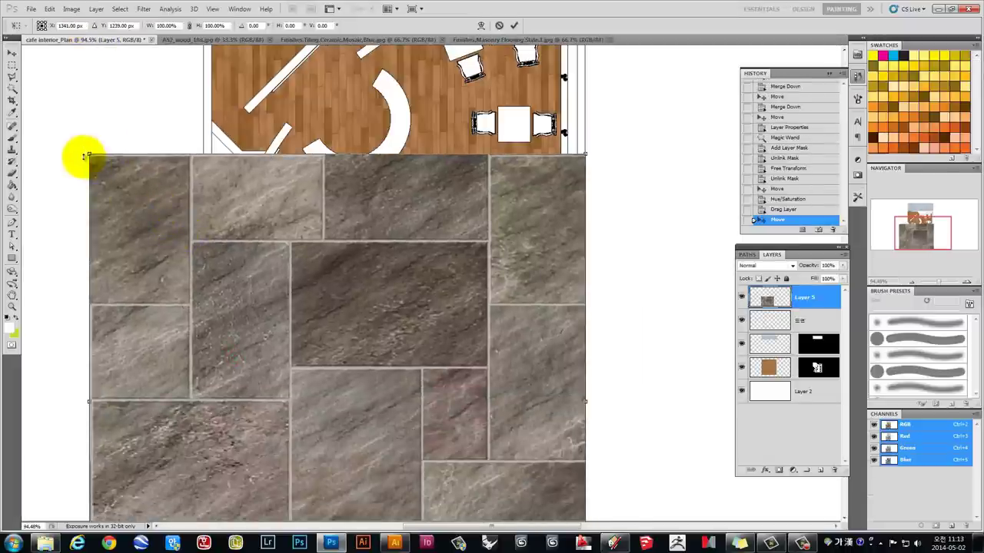
mouse_move(88, 154)
mouse_down()
mouse_move(292, 407)
mouse_move(228, 369)
mouse_move(224, 415)
mouse_up()
key(Return)
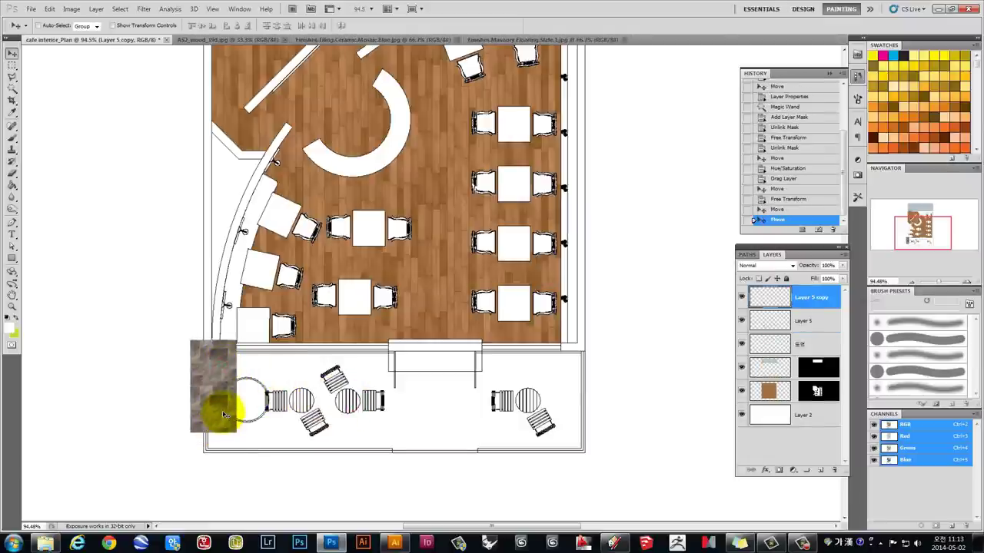
Enlarge the slate tile and merge several side-by-side copies into one strip.
key(ctrl+e)
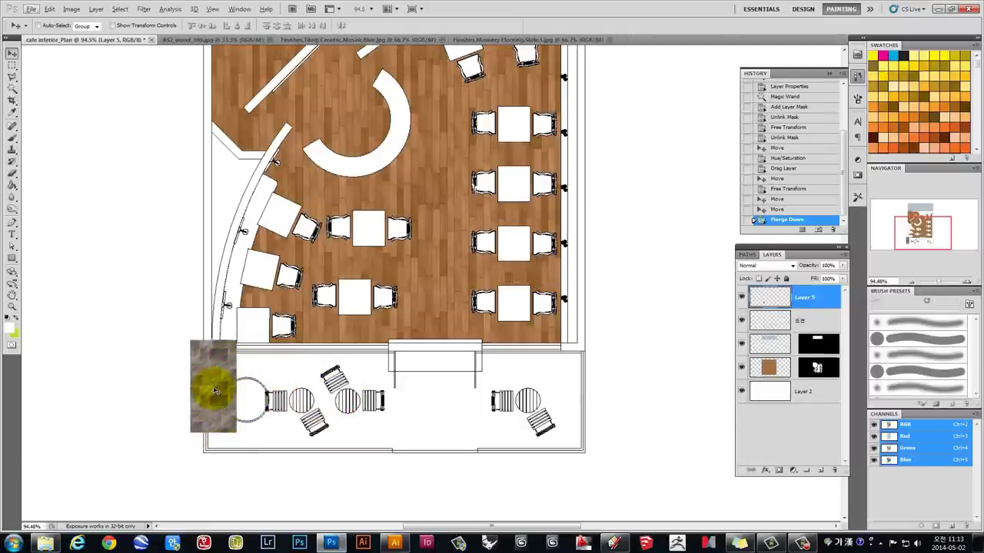
key(ctrl+t)
drag(236, 432, 253, 463)
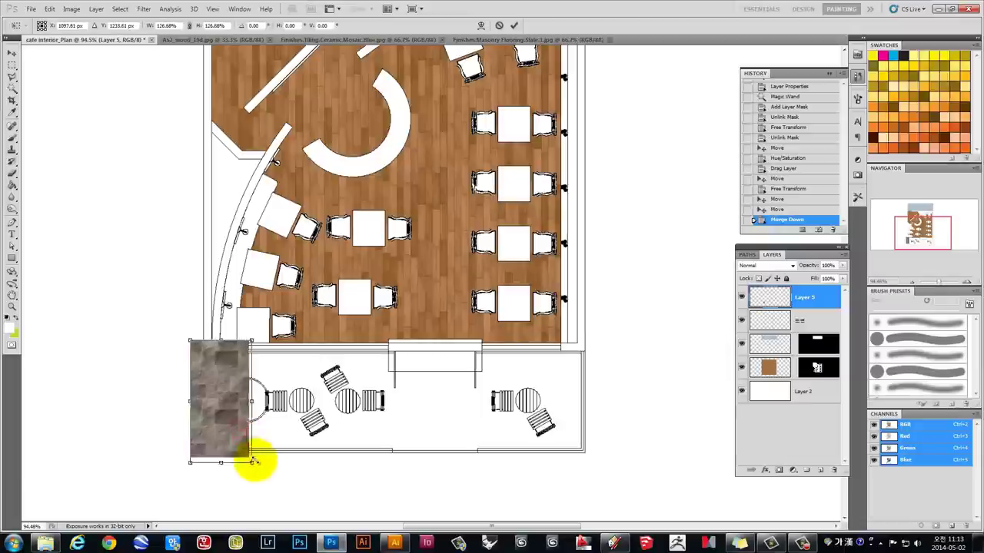
key(Return)
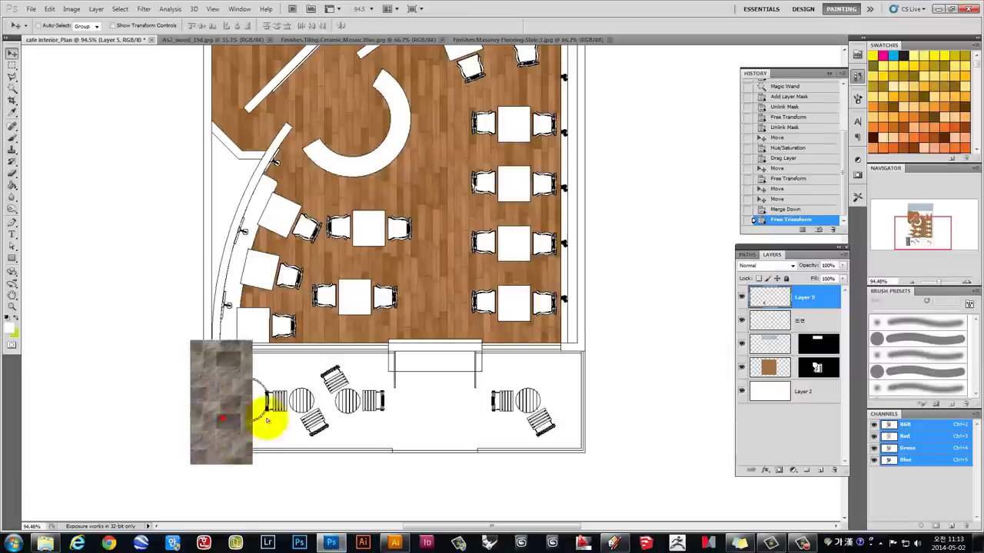
drag(264, 417, 286, 420)
key(ctrl+e)
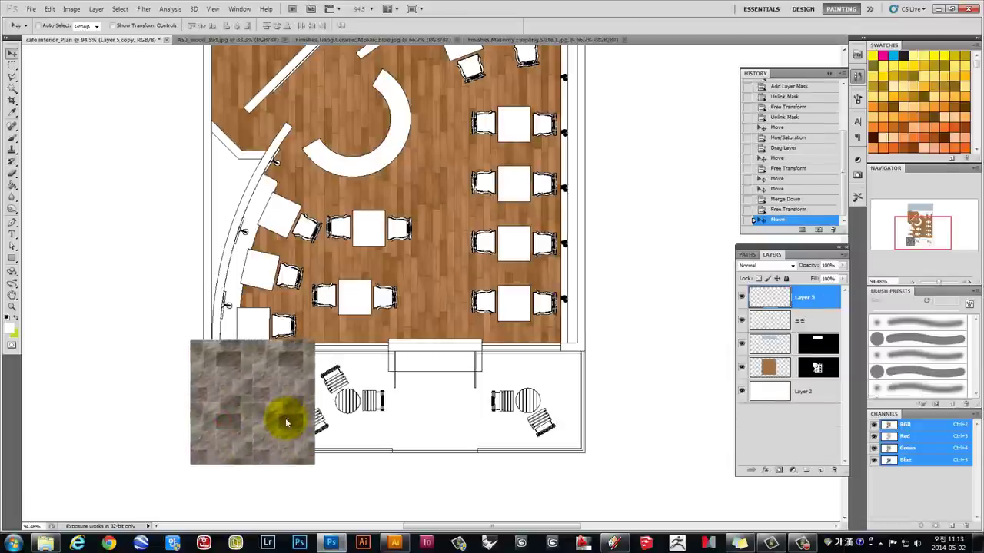
mouse_move(207, 452)
mouse_down()
mouse_move(348, 459)
mouse_move(328, 457)
mouse_up()
key(ctrl+e)
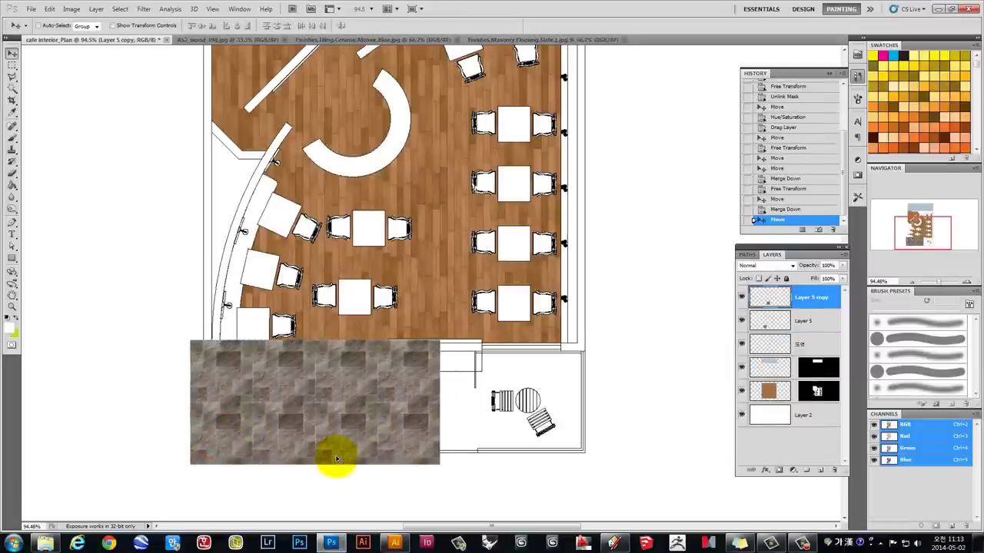
mouse_move(269, 458)
mouse_down()
mouse_move(499, 456)
mouse_move(446, 452)
mouse_up()
key(ctrl+e)
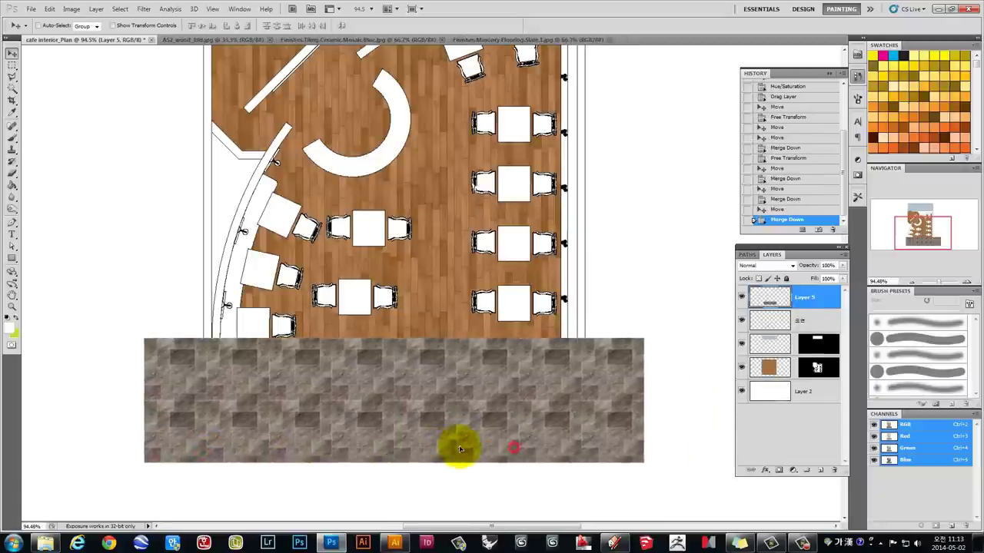
Scale and shift the slate strip to fit over the terrace.
key(ctrl+t)
drag(634, 464, 579, 445)
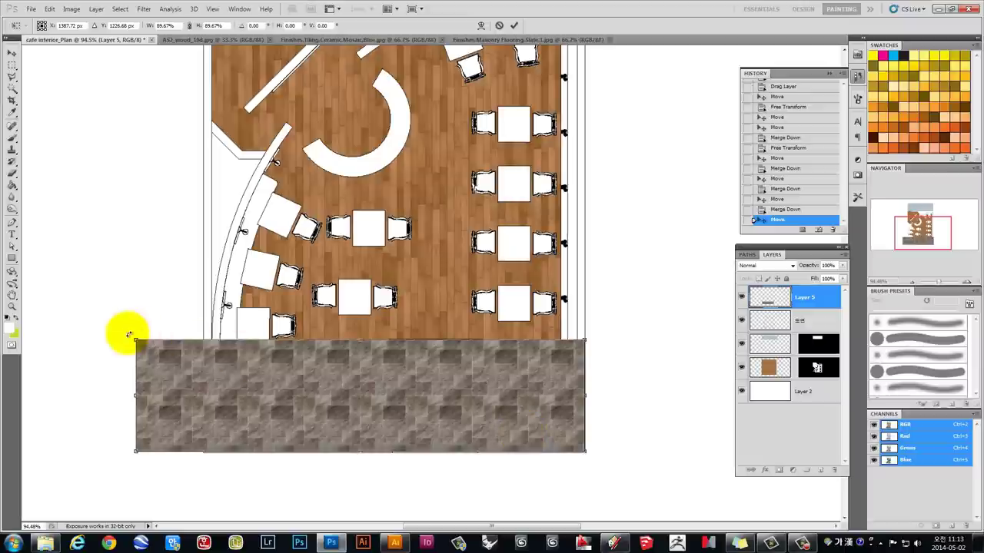
mouse_move(135, 338)
mouse_down()
mouse_move(158, 358)
mouse_move(170, 350)
mouse_up()
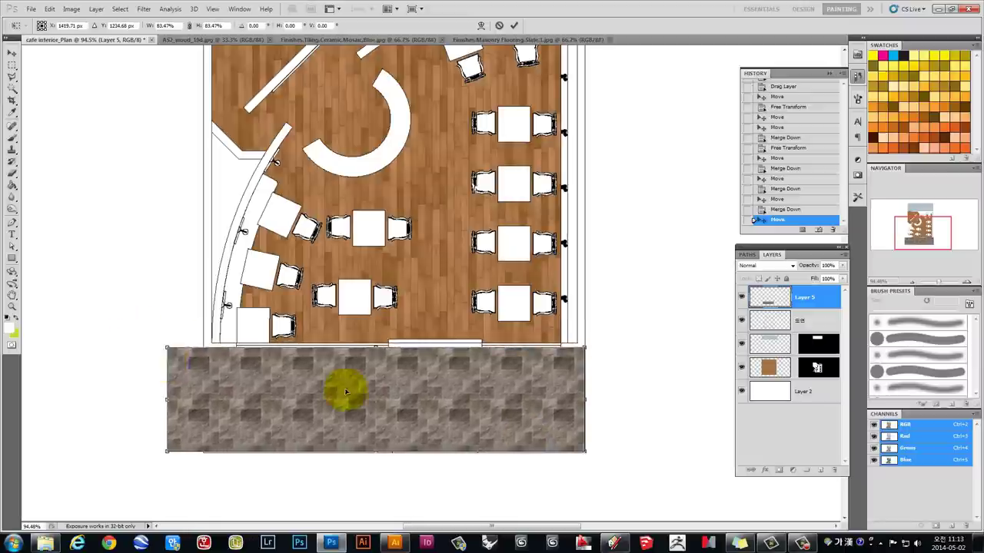
drag(356, 376, 359, 375)
key(Return)
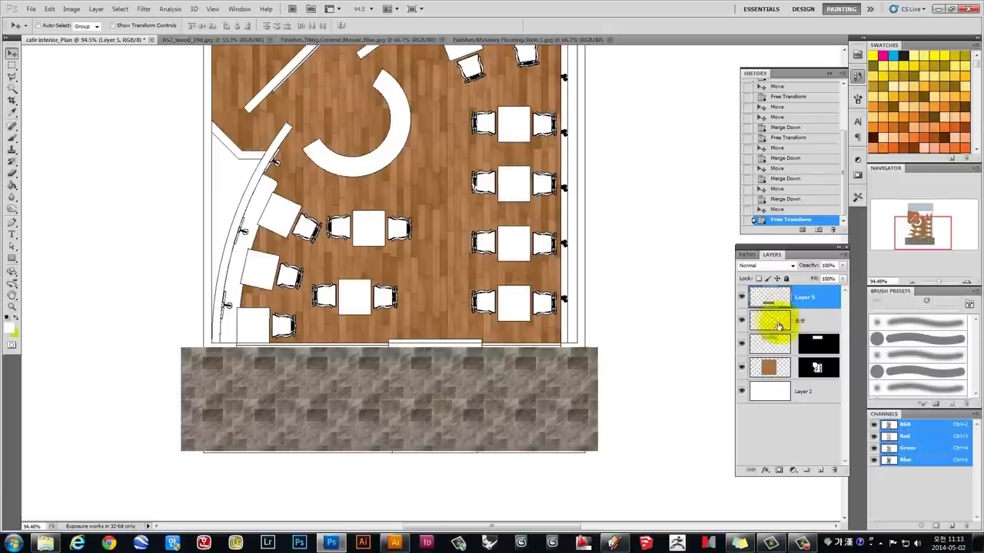
Move the plan linework layer above the slate and Magic Wand-select the open terrace area.
drag(778, 326, 792, 294)
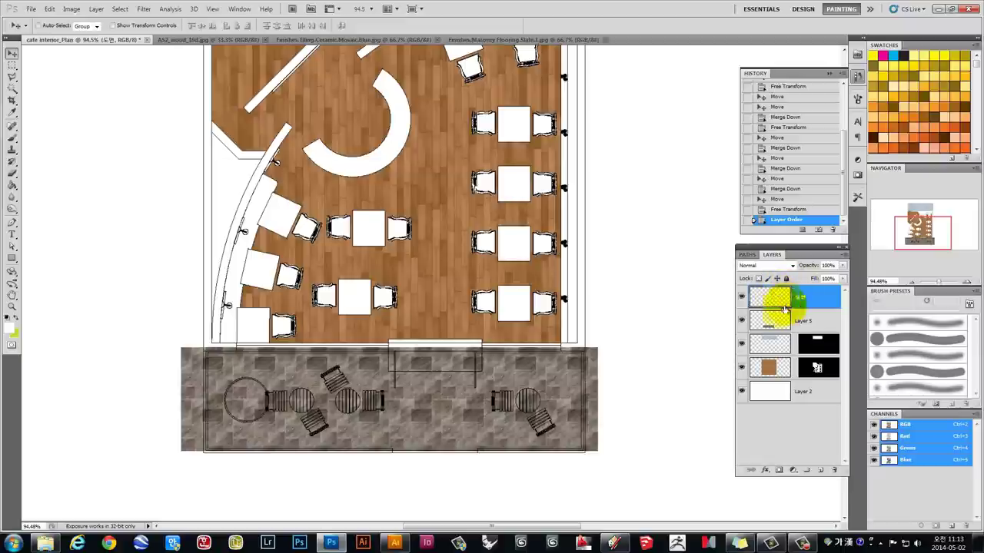
click(13, 78)
click(12, 90)
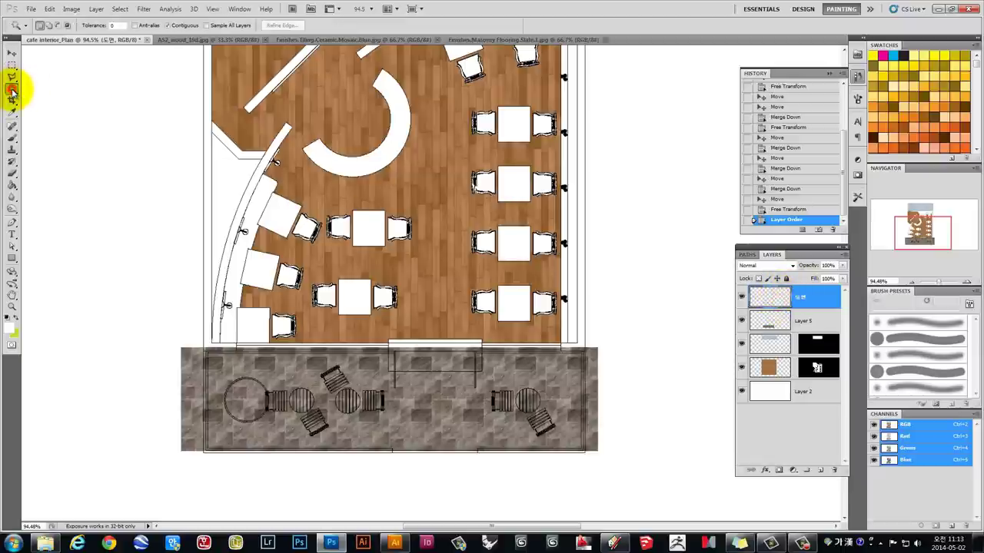
click(235, 364)
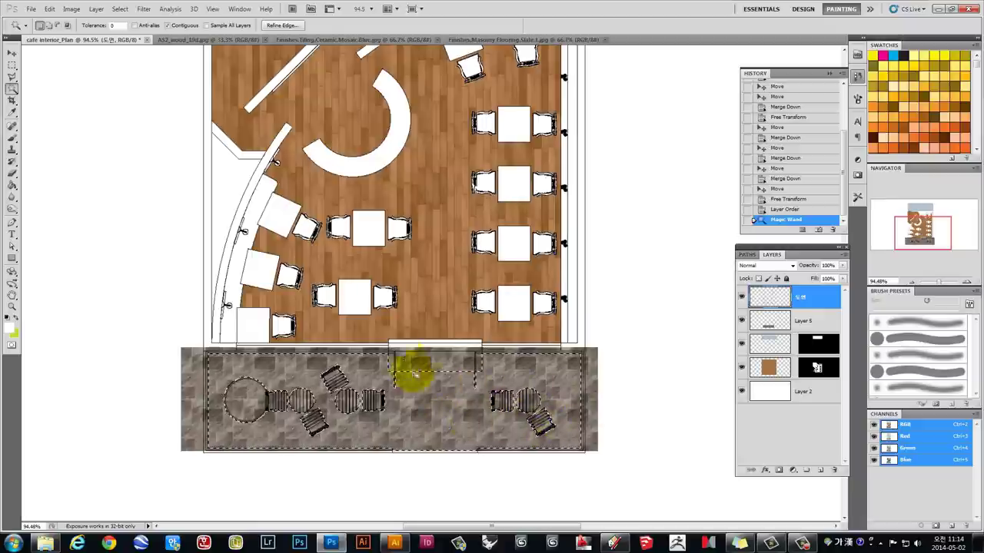
scroll(402, 389, up, 3)
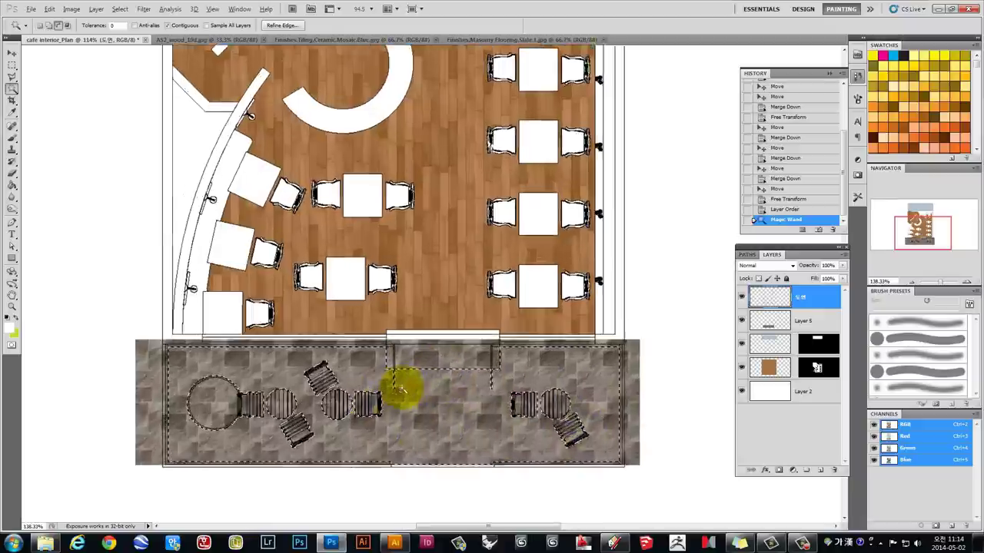
scroll(400, 388, up, 3)
scroll(402, 387, up, 2)
scroll(400, 384, up, 2)
scroll(396, 382, down, 2)
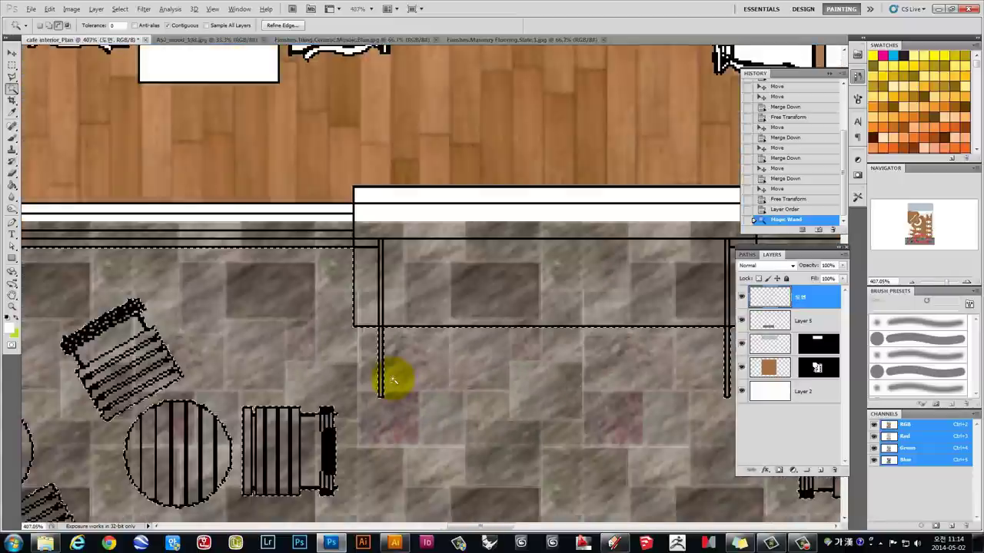
scroll(394, 379, down, 1)
scroll(393, 379, down, 3)
scroll(399, 398, up, 2)
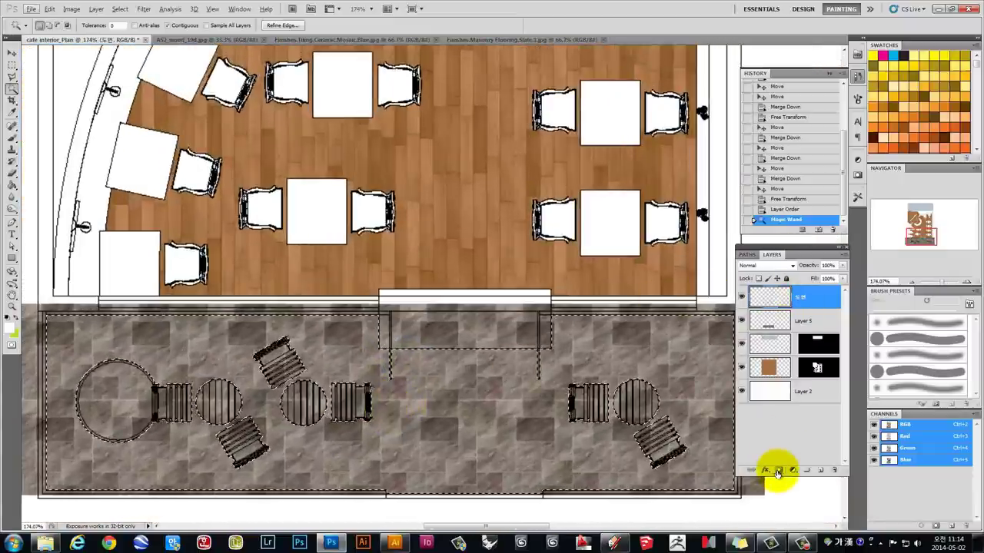
Add a layer mask to Layer 5 so the slate shows only on the terrace.
click(792, 321)
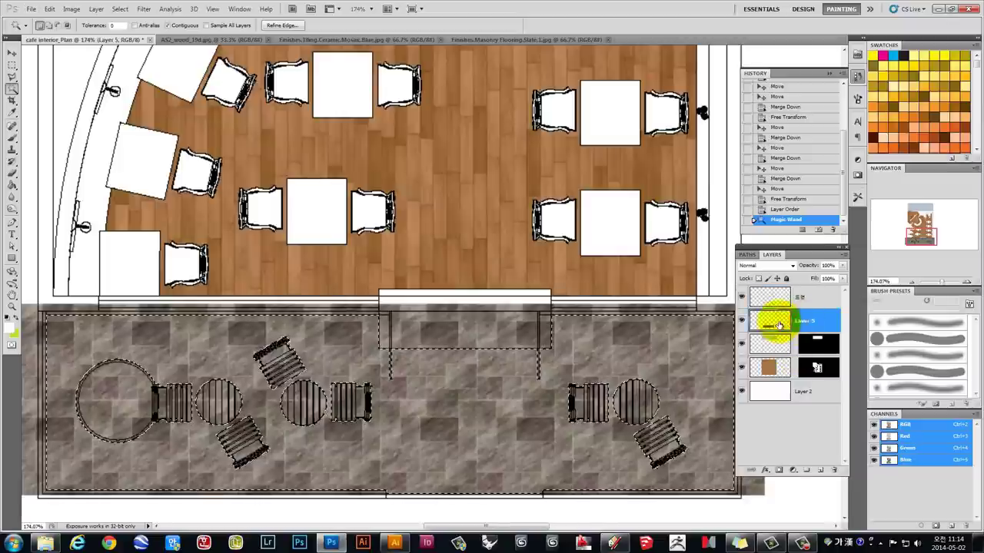
click(780, 468)
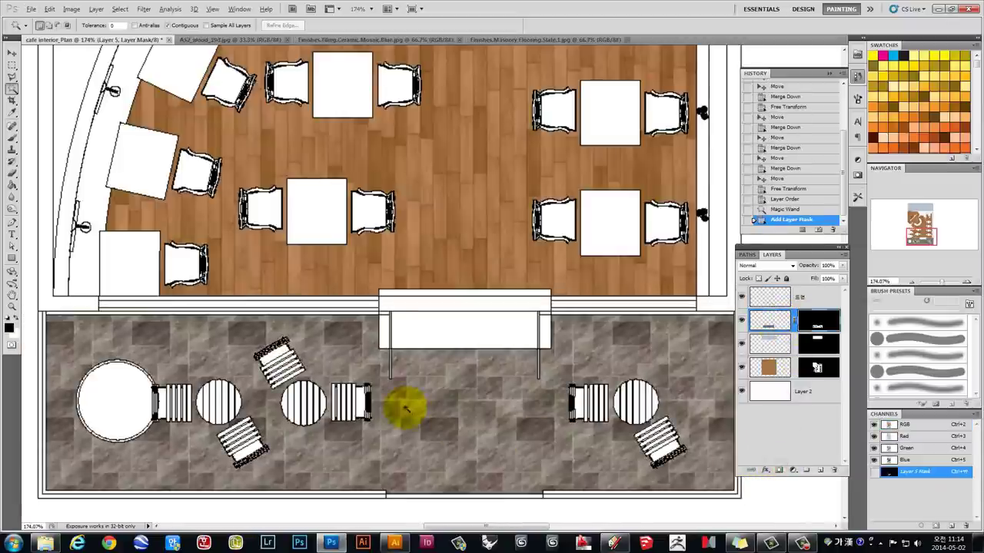
scroll(404, 409, down, 3)
scroll(403, 409, down, 3)
scroll(408, 395, up, 2)
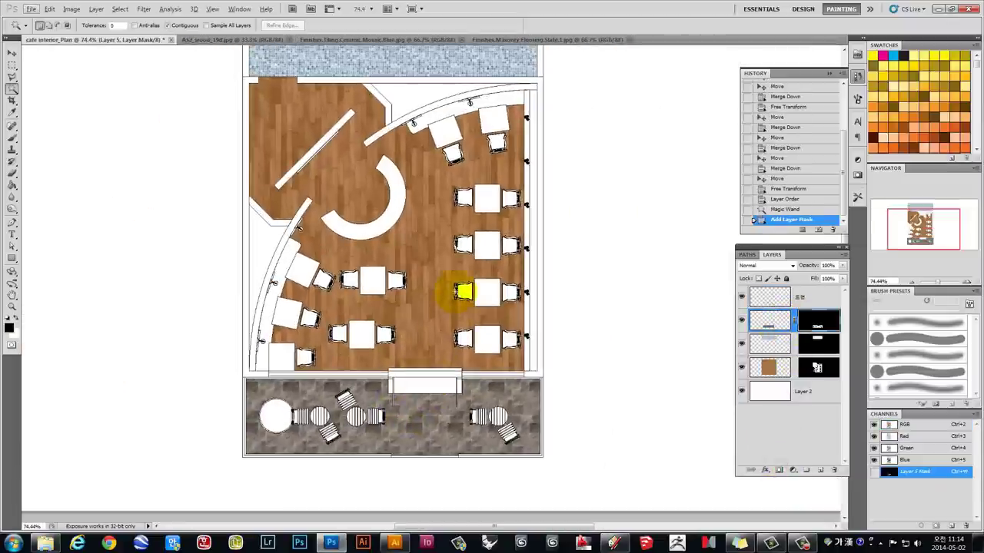
mouse_move(400, 183)
mouse_down()
mouse_move(393, 227)
mouse_move(375, 247)
mouse_up()
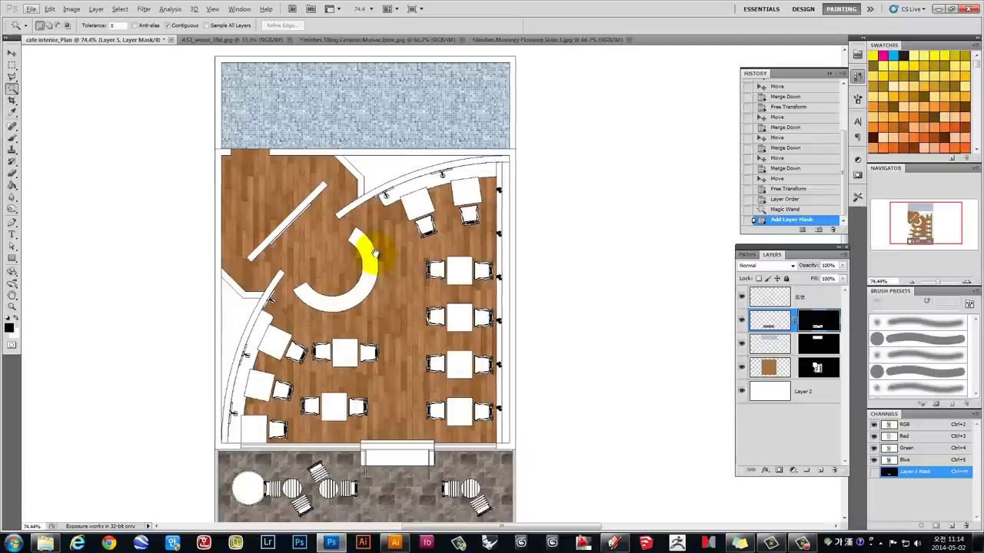
click(768, 368)
scroll(348, 346, down, 1)
scroll(336, 415, up, 2)
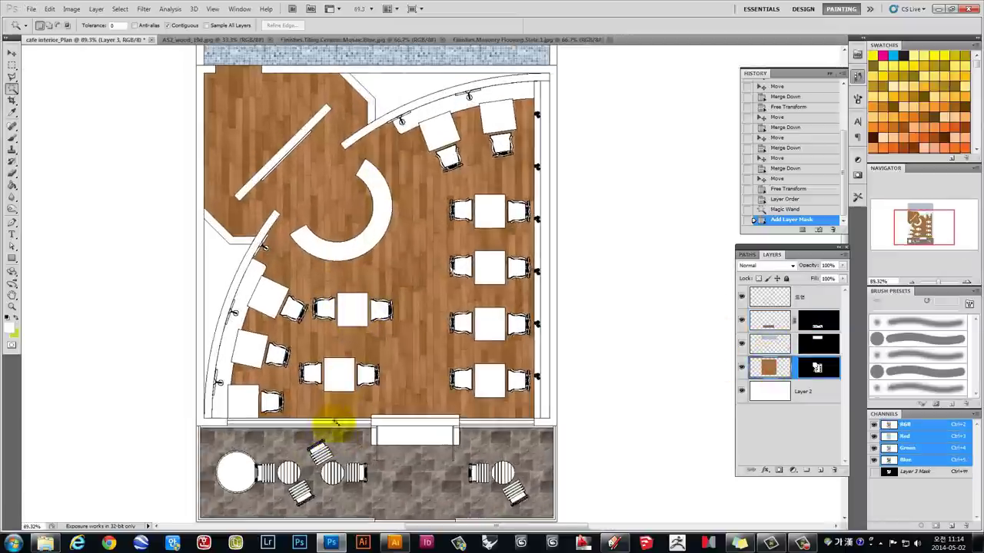
scroll(352, 242, down, 1)
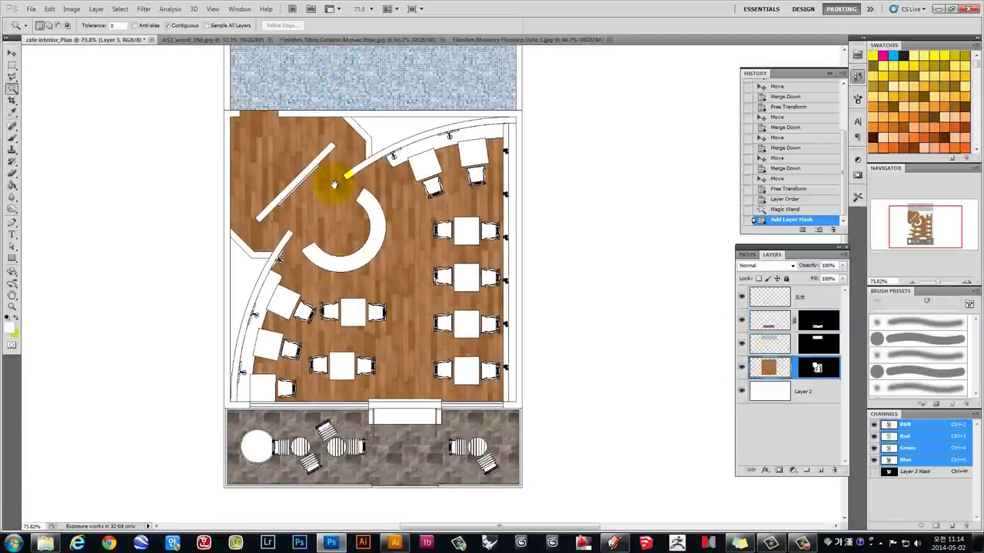
scroll(334, 172, up, 3)
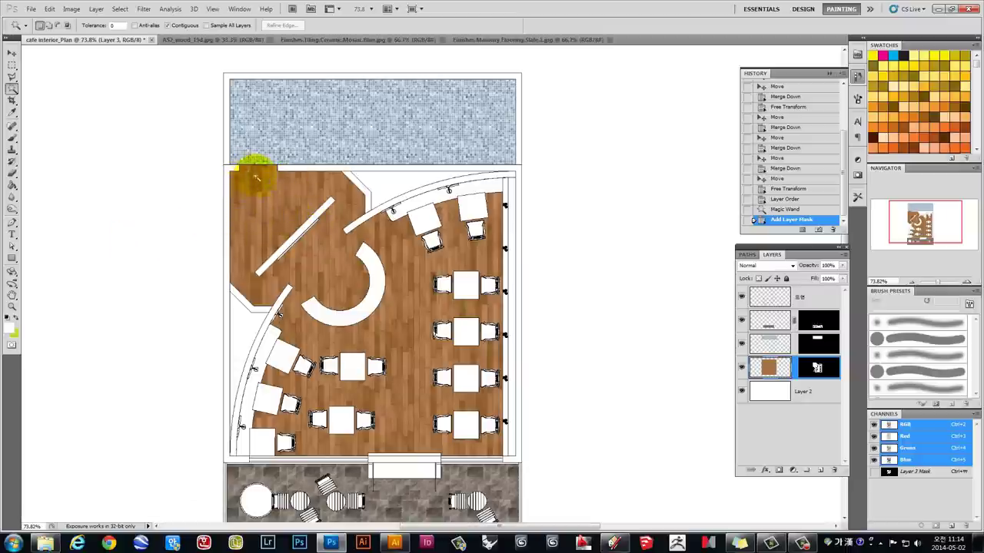
Burn the wood along the diagonal wall and in the left corner with a large brush.
click(12, 209)
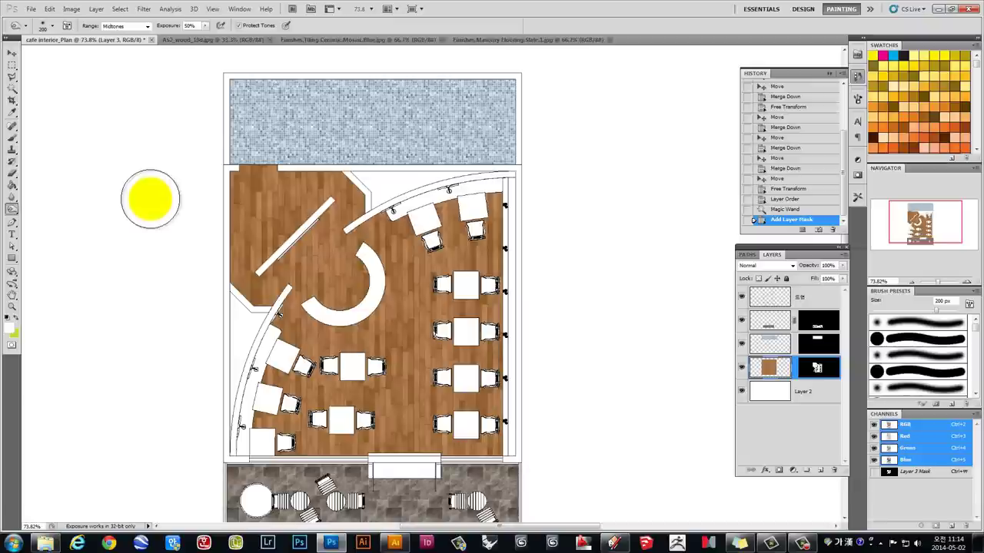
key(bracketright)
key(bracketright)
key(bracketright)
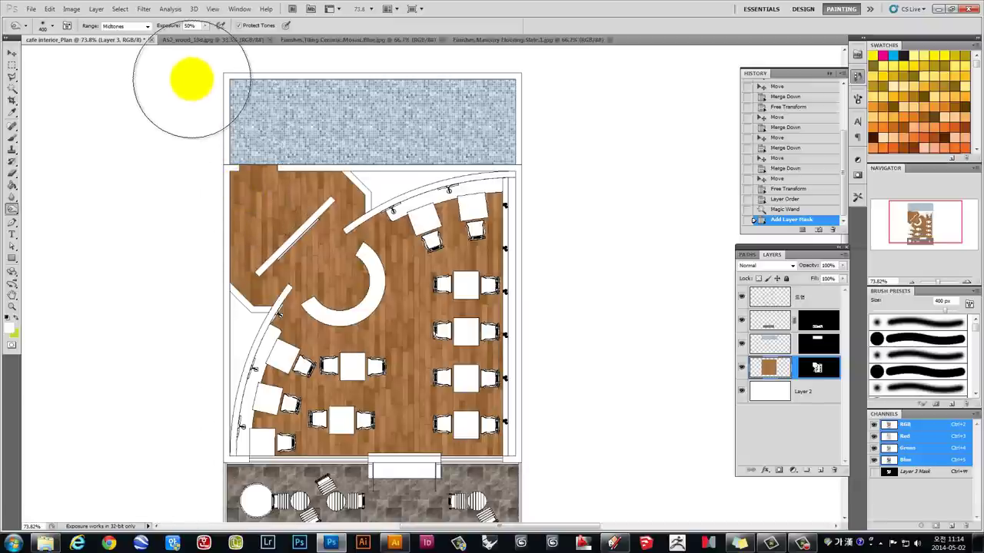
scroll(264, 209, down, 3)
scroll(263, 330, down, 1)
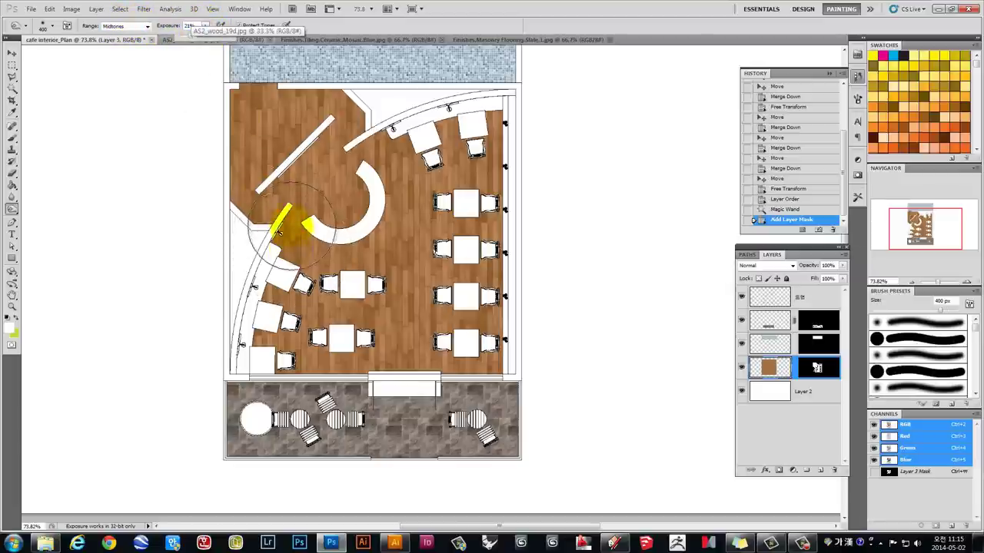
drag(281, 198, 298, 148)
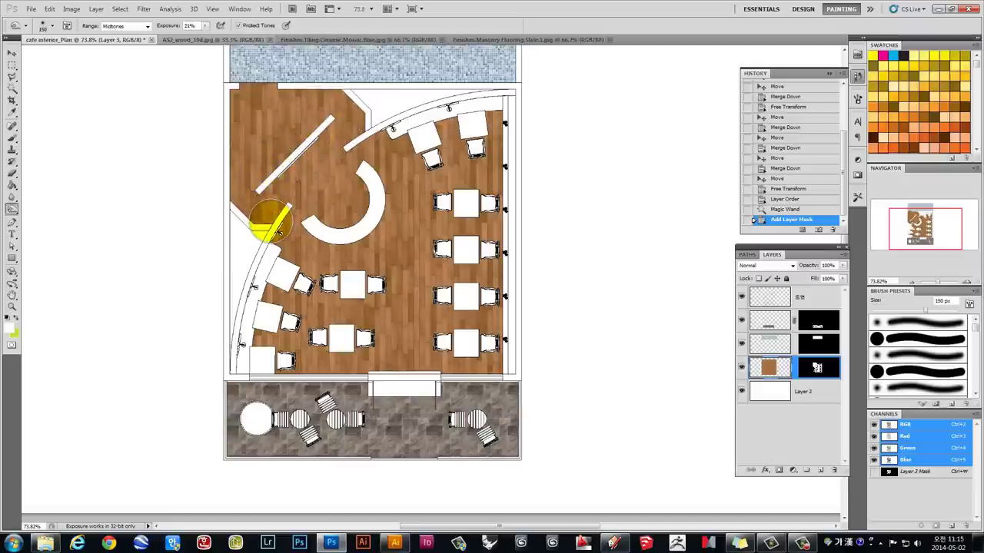
drag(275, 206, 243, 192)
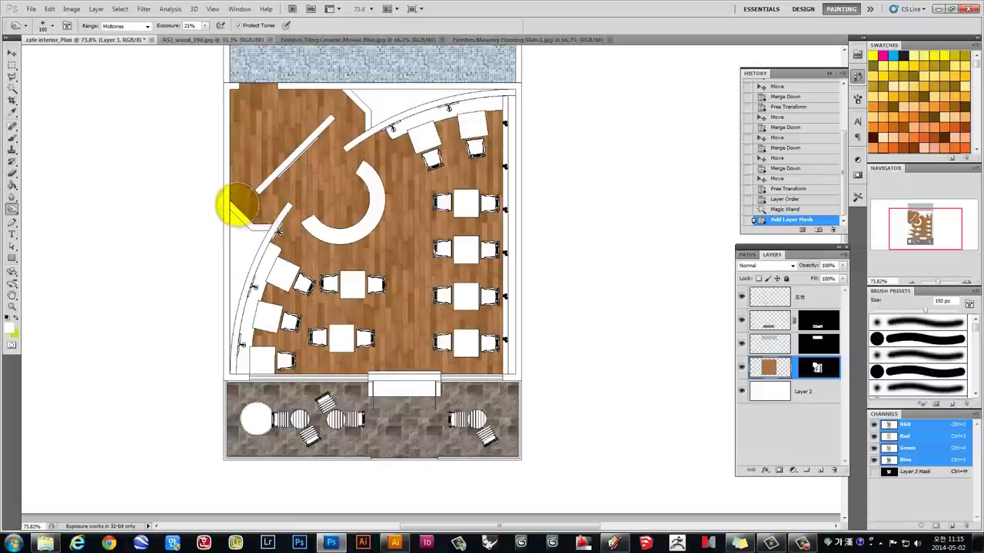
drag(235, 202, 274, 215)
drag(274, 216, 264, 227)
Shrink the burn brush and darken the wood below the left corner.
key(bracketleft)
key(bracketleft)
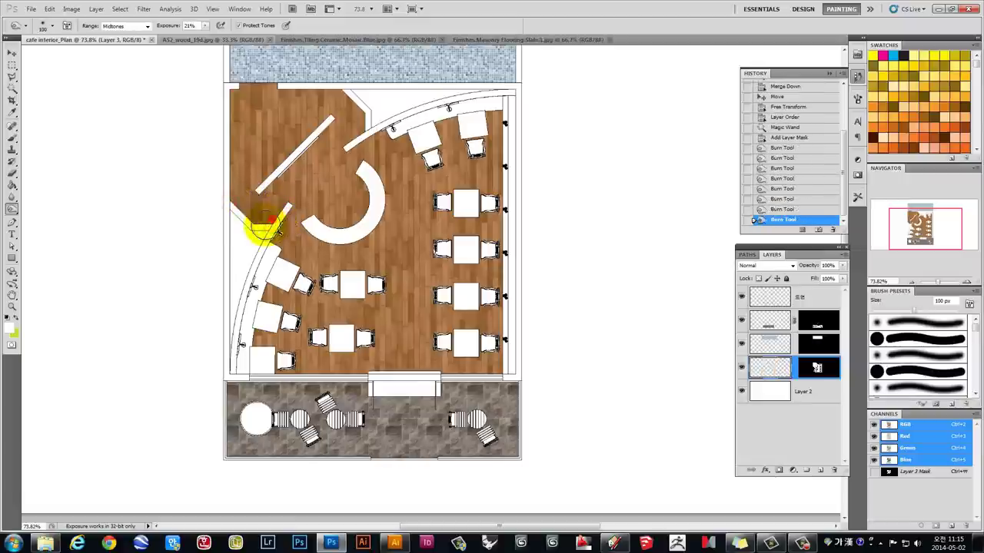
key(bracketleft)
key(bracketleft)
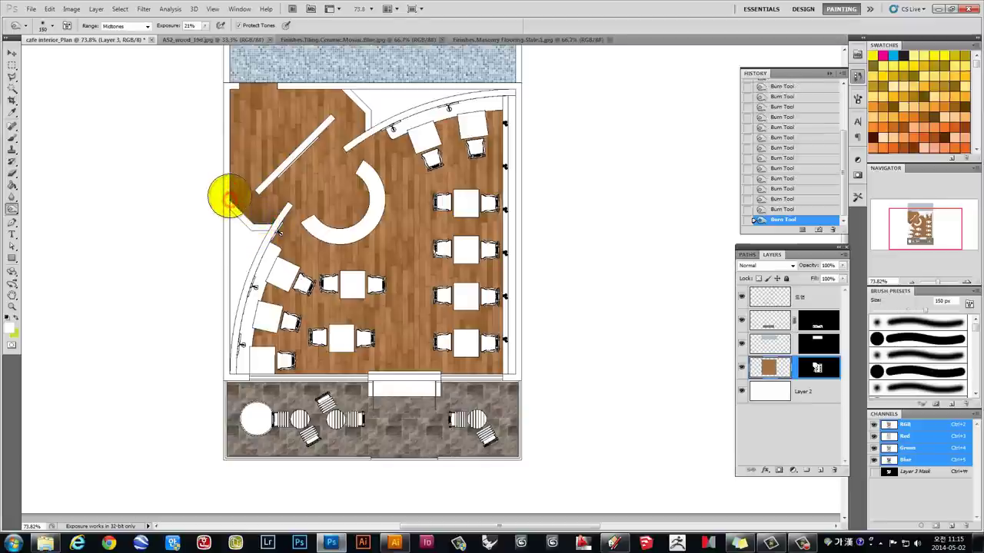
key(bracketright)
key(bracketright)
key(bracketleft)
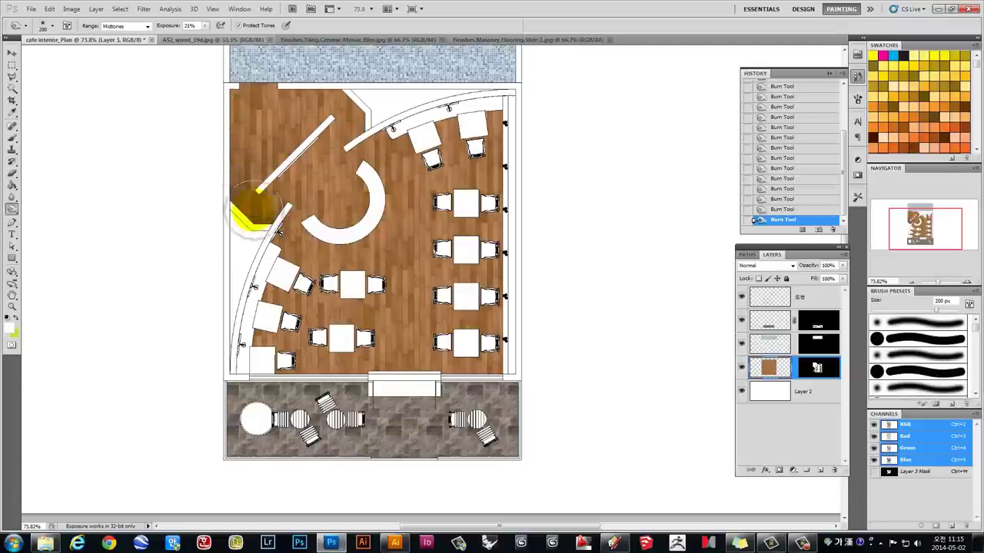
mouse_move(256, 208)
mouse_down()
mouse_move(249, 234)
mouse_move(247, 195)
mouse_up()
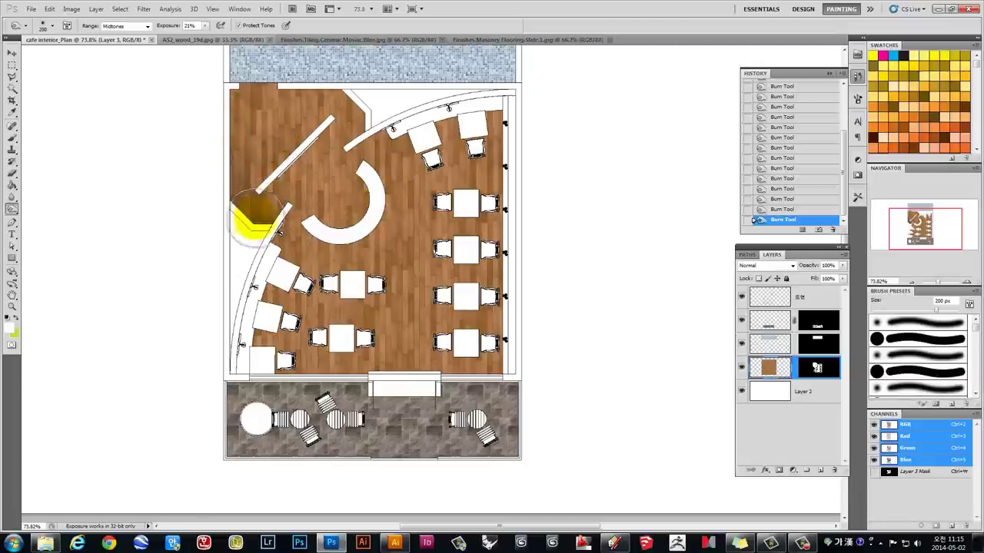
key(bracketleft)
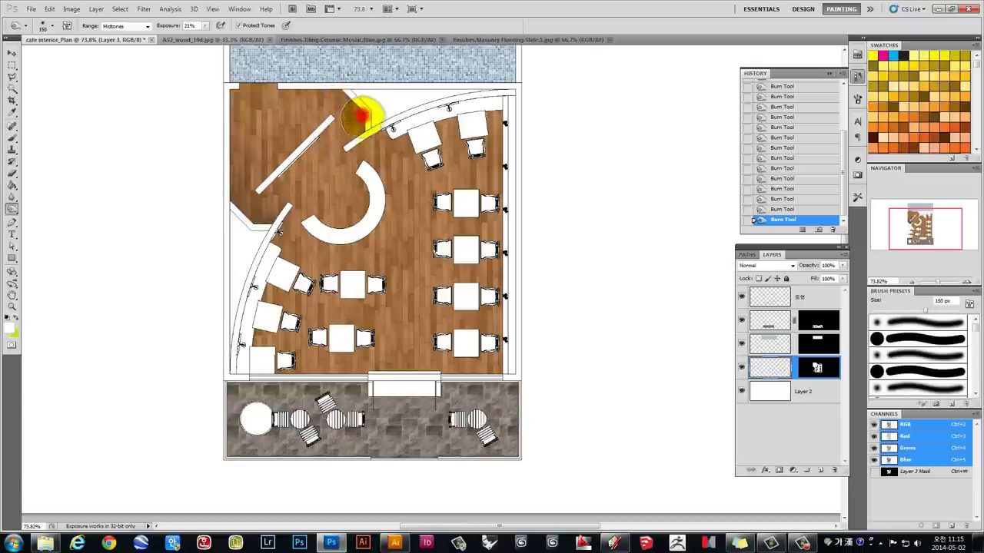
Burn the wood near the top entrance, curved counter, top-right table and right wall.
drag(361, 115, 350, 146)
key(bracketright)
key(bracketright)
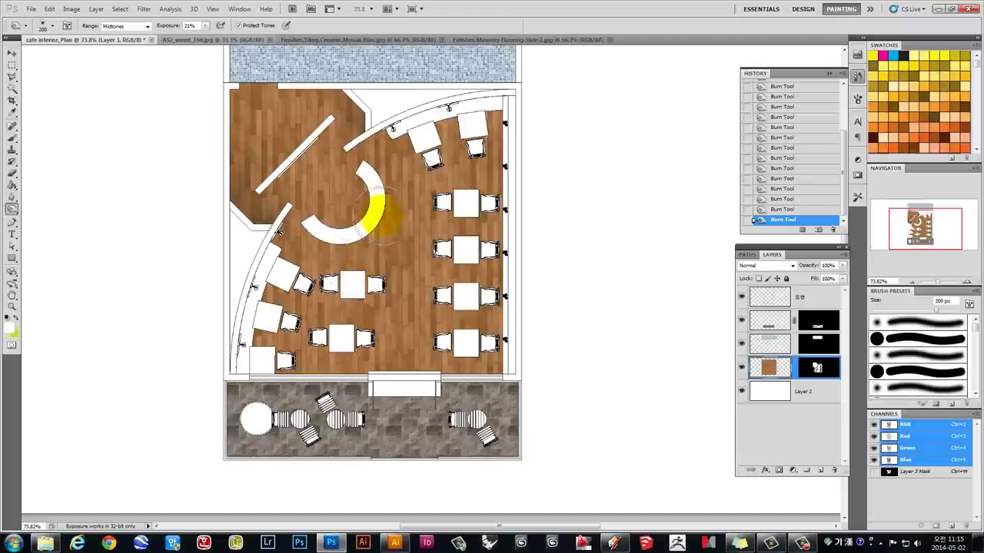
drag(353, 193, 342, 223)
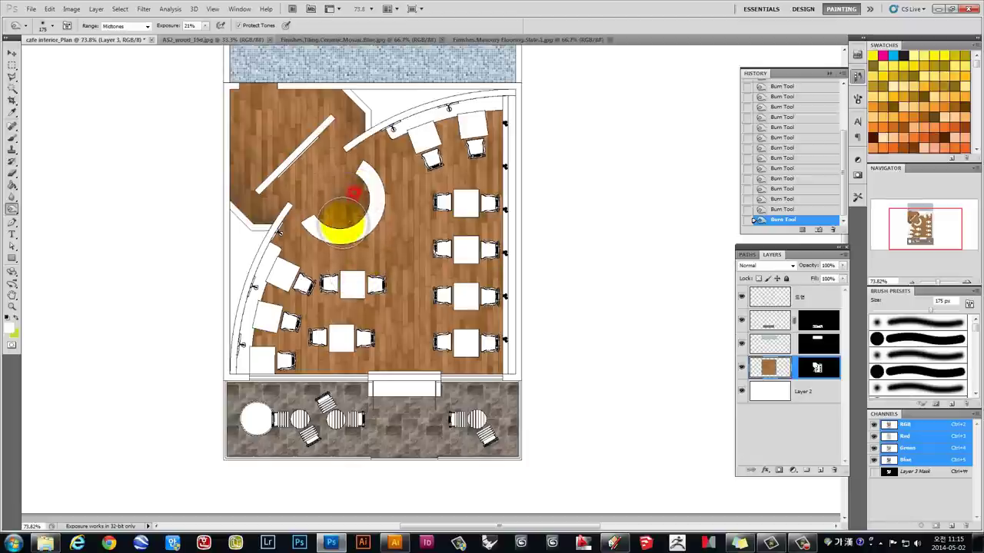
key(bracketright)
key(bracketright)
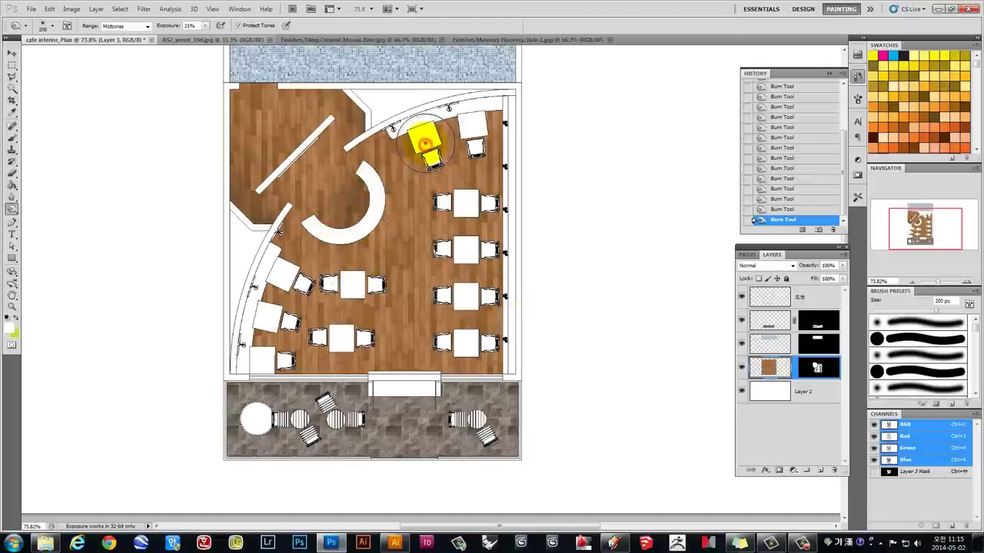
key(bracketright)
key(bracketright)
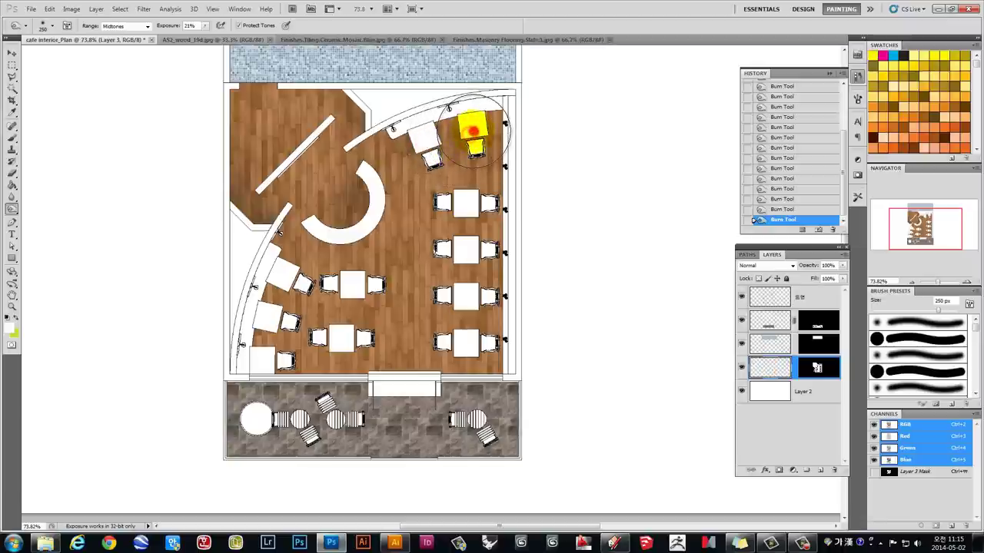
mouse_move(473, 129)
mouse_down()
mouse_move(431, 159)
mouse_move(465, 204)
mouse_move(464, 327)
mouse_move(499, 327)
mouse_up()
key(bracketleft)
key(bracketleft)
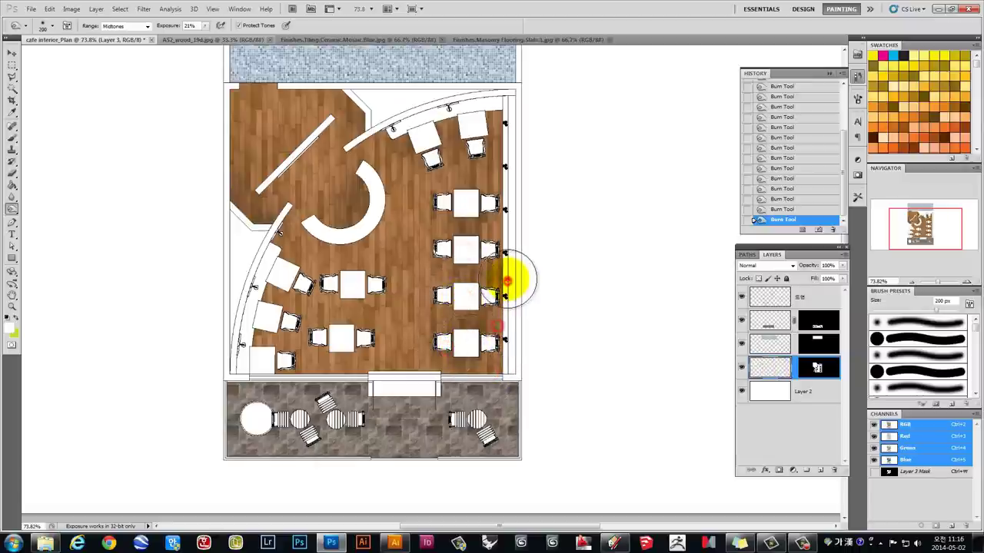
drag(495, 326, 512, 268)
Burn the floor along the left wall, lower-left area, central table and diagonal wall.
click(304, 282)
mouse_move(303, 282)
mouse_down()
mouse_move(237, 325)
mouse_move(261, 349)
mouse_move(286, 213)
mouse_up()
click(260, 300)
mouse_move(260, 299)
mouse_down()
mouse_move(253, 358)
mouse_move(238, 308)
mouse_move(349, 286)
mouse_up()
key(bracketleft)
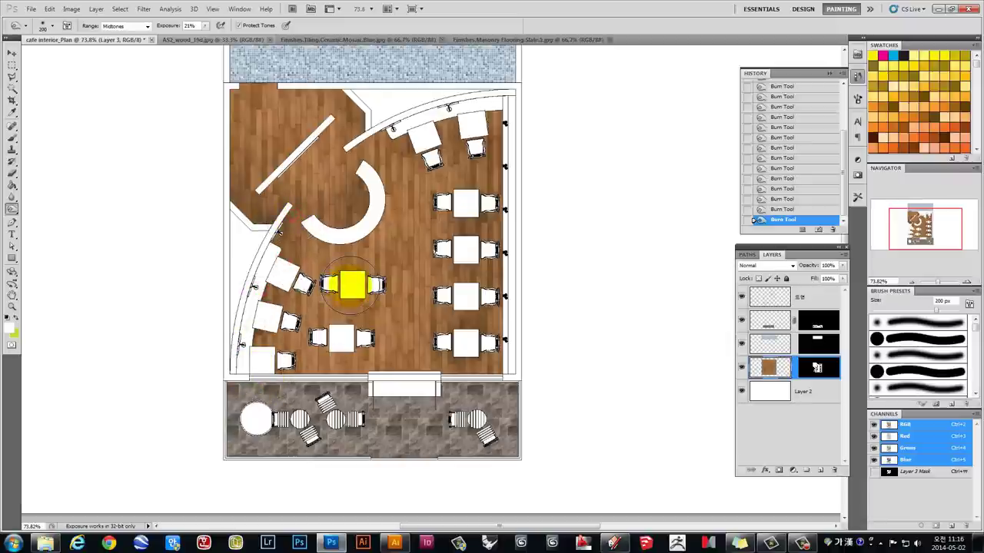
mouse_move(350, 286)
mouse_down()
mouse_move(375, 284)
mouse_move(330, 286)
mouse_move(350, 288)
mouse_move(334, 336)
mouse_move(353, 338)
mouse_move(331, 329)
mouse_move(345, 281)
mouse_move(329, 229)
mouse_move(323, 127)
mouse_up()
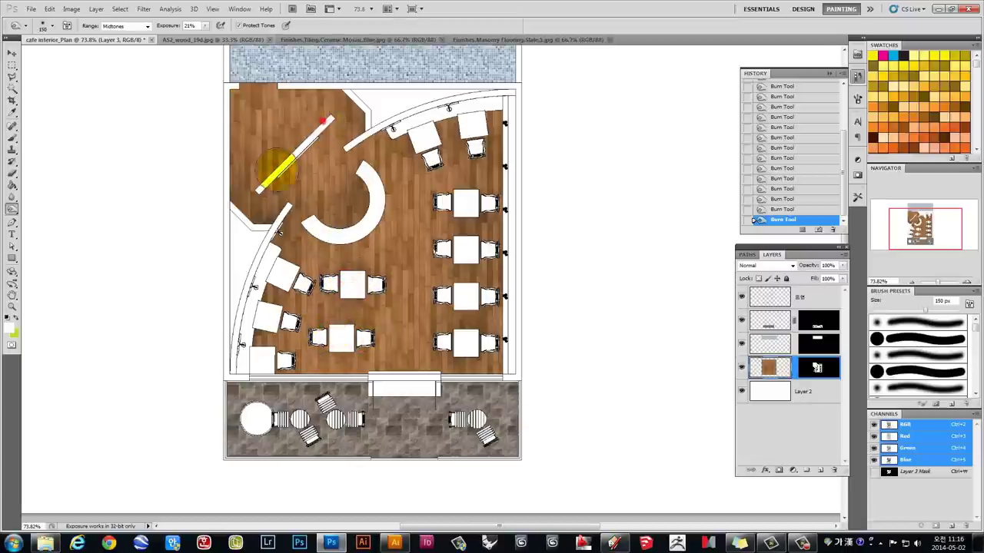
mouse_move(278, 169)
mouse_down()
mouse_move(274, 121)
mouse_move(259, 98)
mouse_move(271, 92)
mouse_up()
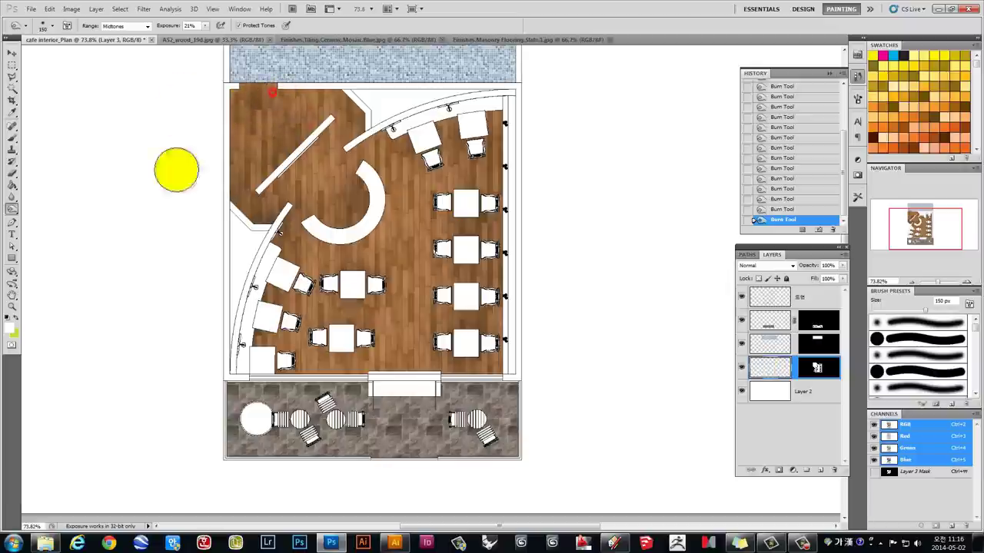
scroll(388, 308, down, 2)
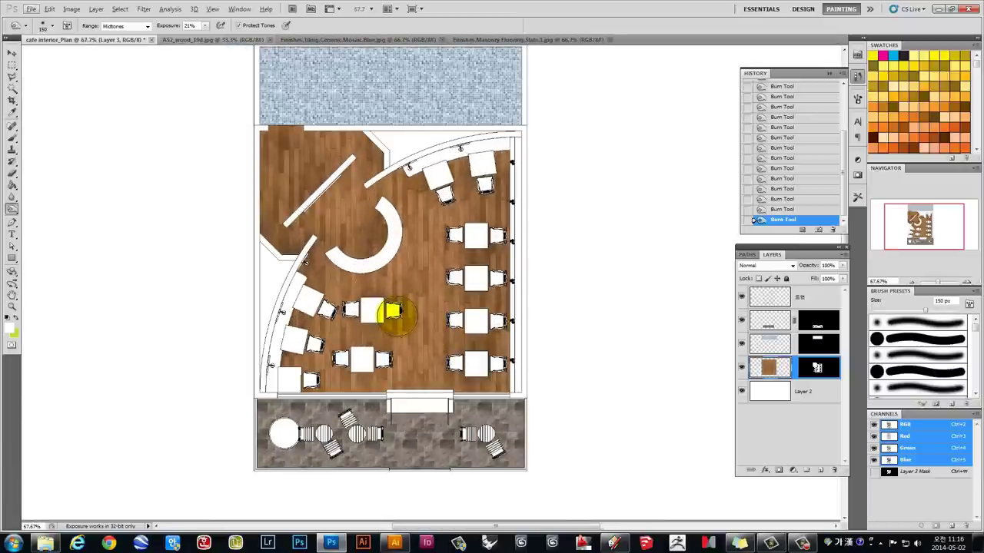
right_click(12, 209)
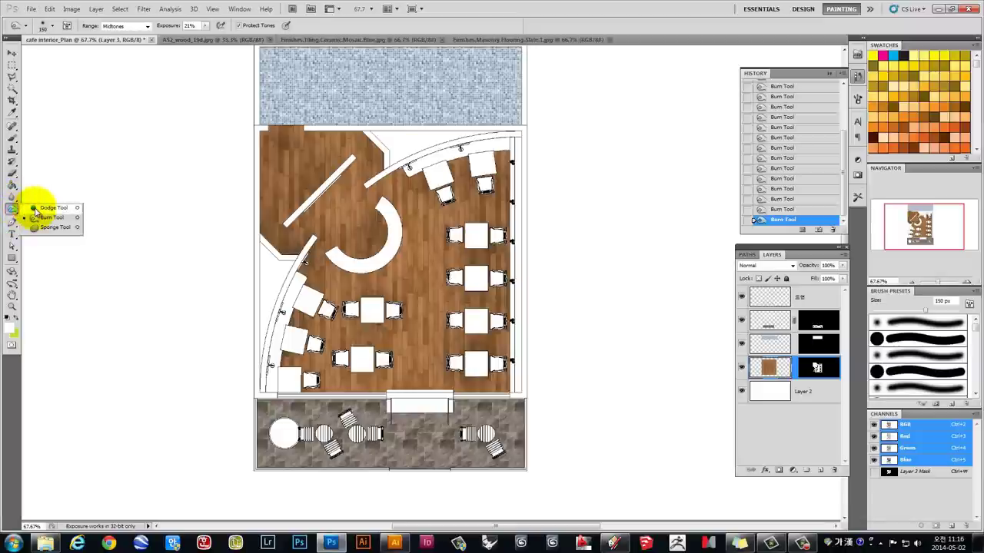
Dodge the lower wood floor and among the tables with a 600–700 px brush.
click(39, 206)
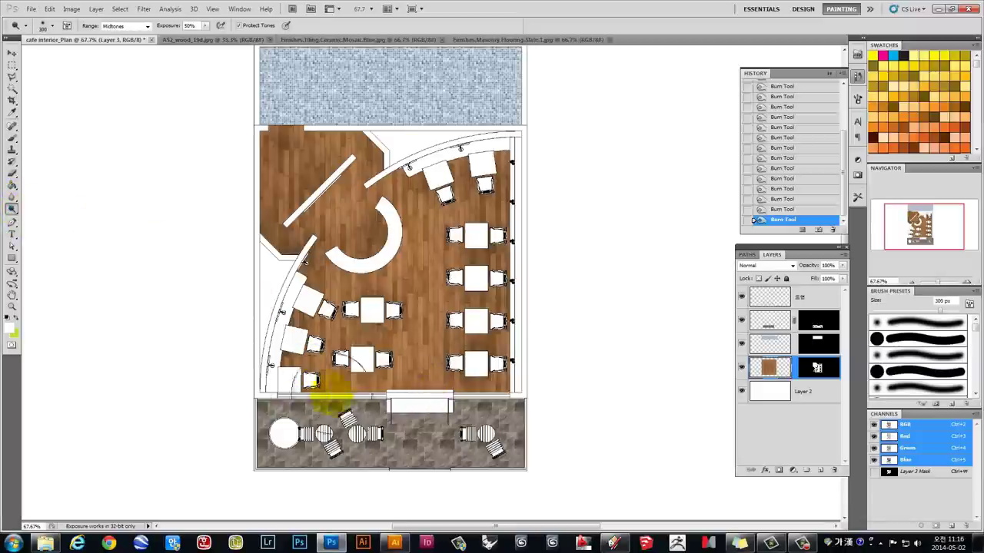
key(bracketright)
key(bracketright)
key(bracketright)
click(344, 410)
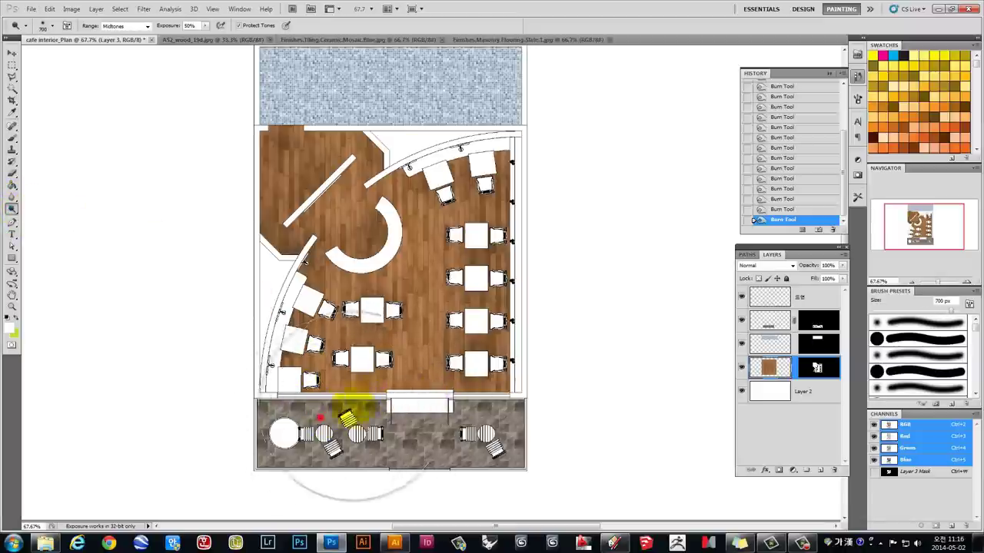
mouse_move(347, 406)
mouse_down()
mouse_move(431, 412)
mouse_move(467, 351)
mouse_move(418, 330)
mouse_up()
key(bracketleft)
click(465, 361)
click(391, 340)
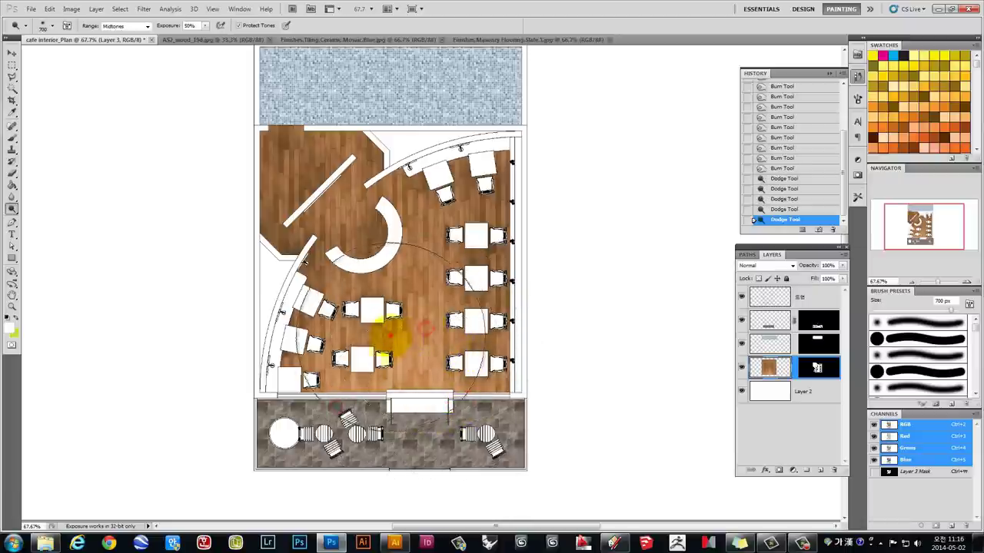
key(bracketright)
drag(319, 407, 442, 411)
Lighten the floor around the central tables and curved counter with a 200–400 px brush.
key(bracketleft)
key(bracketleft)
key(bracketleft)
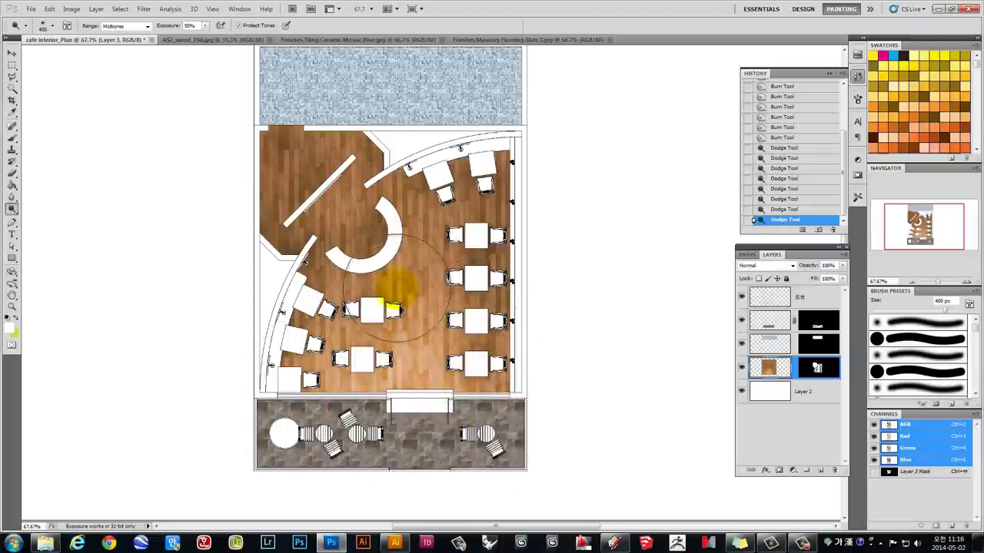
drag(395, 285, 471, 206)
key(bracketleft)
key(bracketleft)
key(bracketleft)
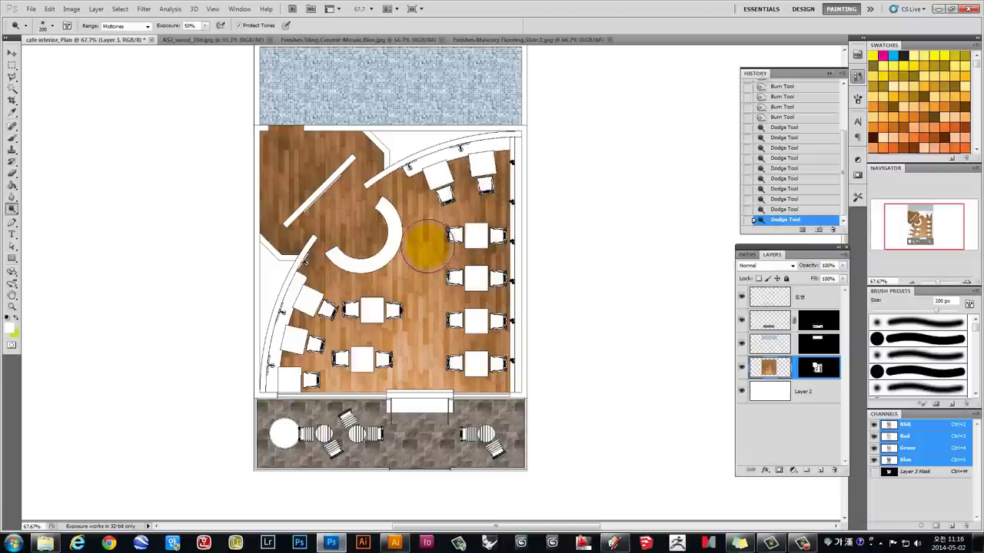
key(bracketright)
key(bracketright)
click(344, 215)
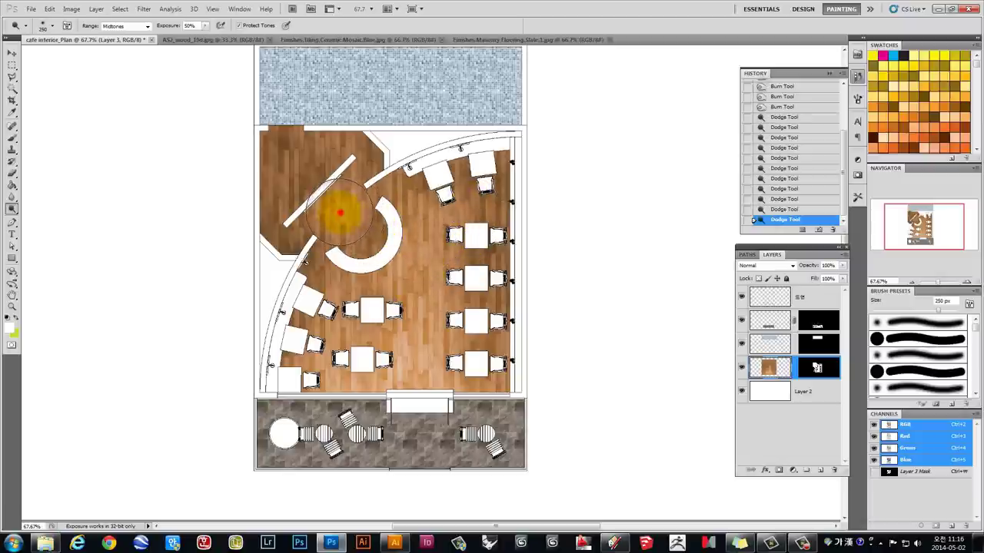
click(340, 212)
click(331, 208)
click(335, 207)
key(bracketright)
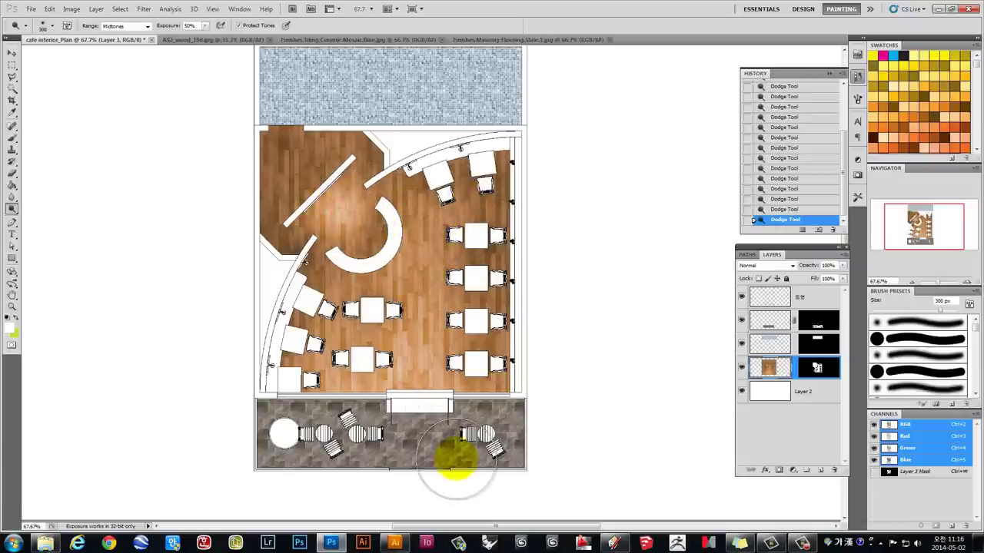
scroll(446, 434, up, 2)
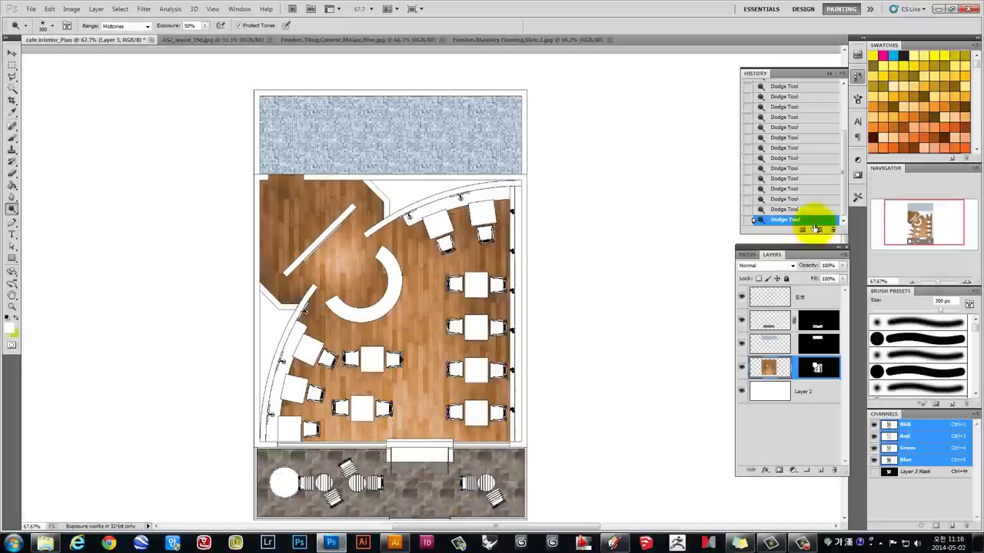
Step back two History states and select Layer 4, the blue tile layer.
click(797, 209)
click(796, 199)
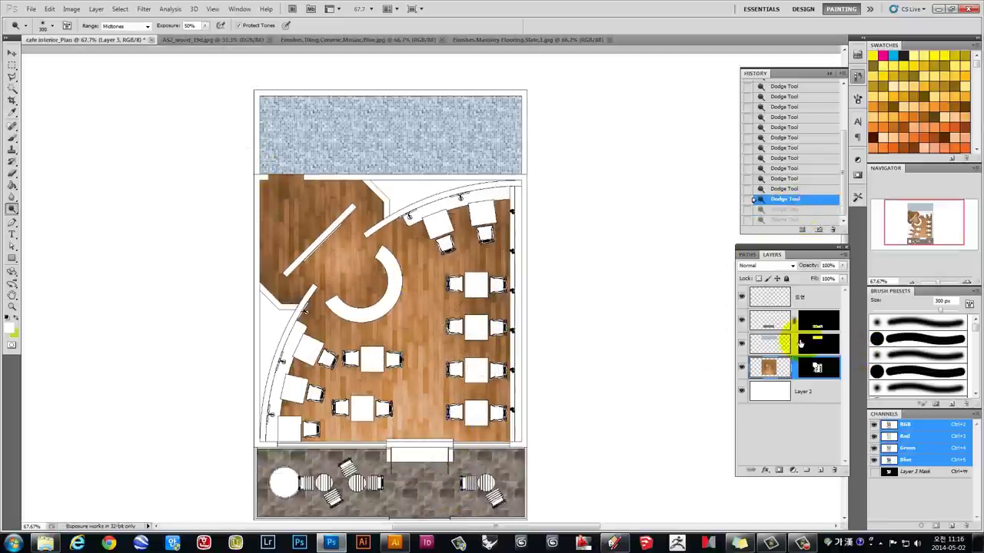
click(772, 344)
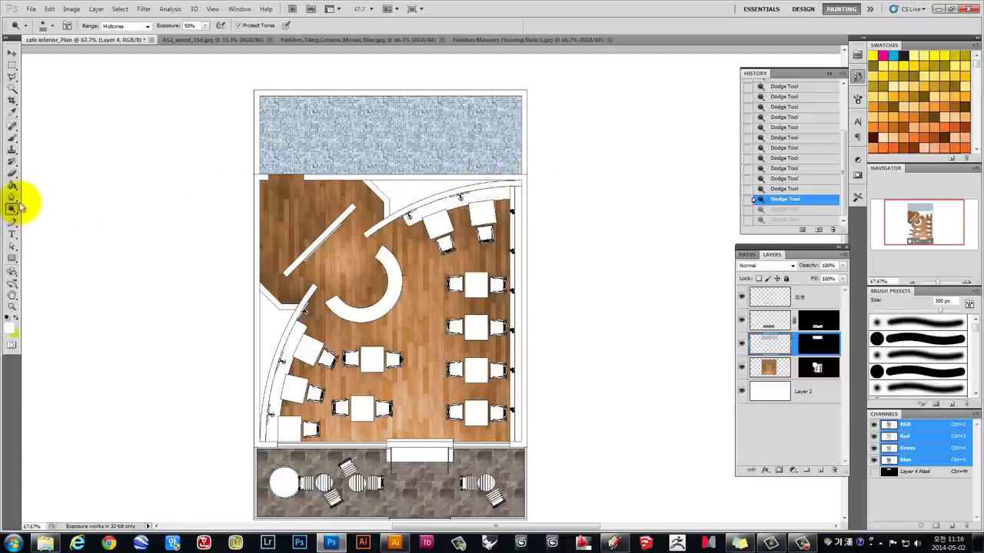
Burn the top and left edges of the blue mosaic tiles with a 175 px brush.
click(12, 209)
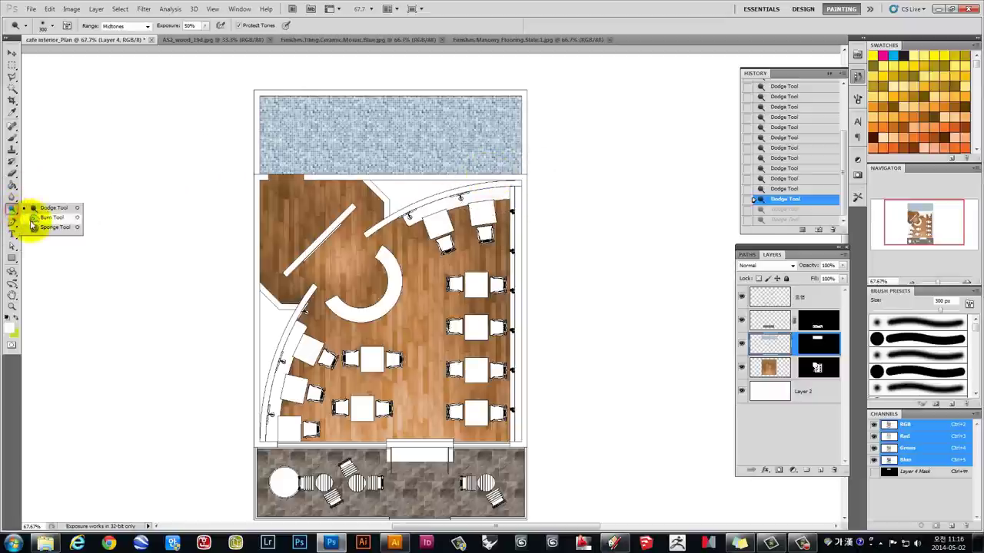
click(32, 217)
drag(522, 164, 402, 165)
mouse_move(538, 171)
mouse_down()
mouse_move(473, 183)
mouse_move(138, 176)
mouse_move(417, 159)
mouse_up()
key(bracketright)
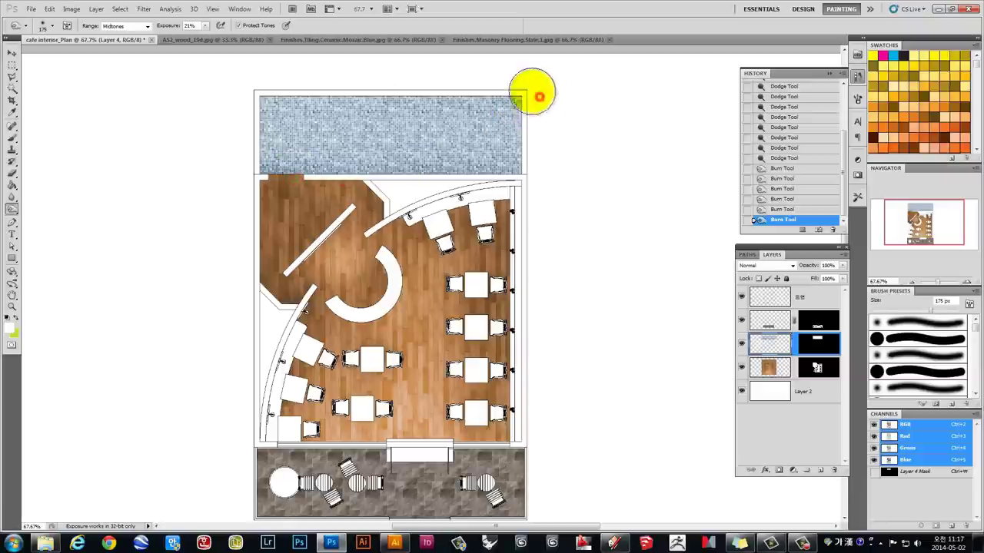
mouse_move(540, 97)
mouse_down()
mouse_move(169, 84)
mouse_move(556, 87)
mouse_move(541, 87)
mouse_up()
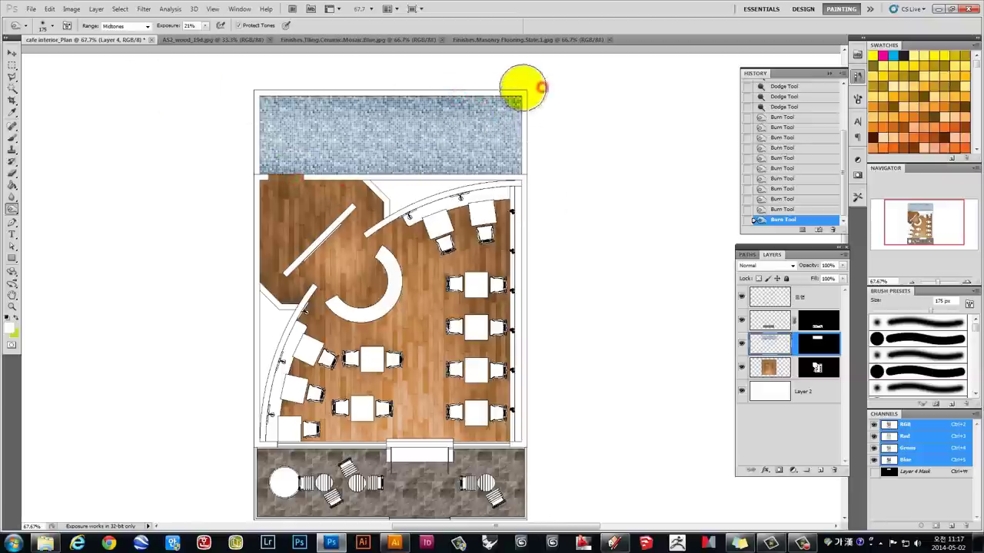
mouse_move(510, 154)
mouse_down()
mouse_move(259, 77)
mouse_move(240, 177)
mouse_up()
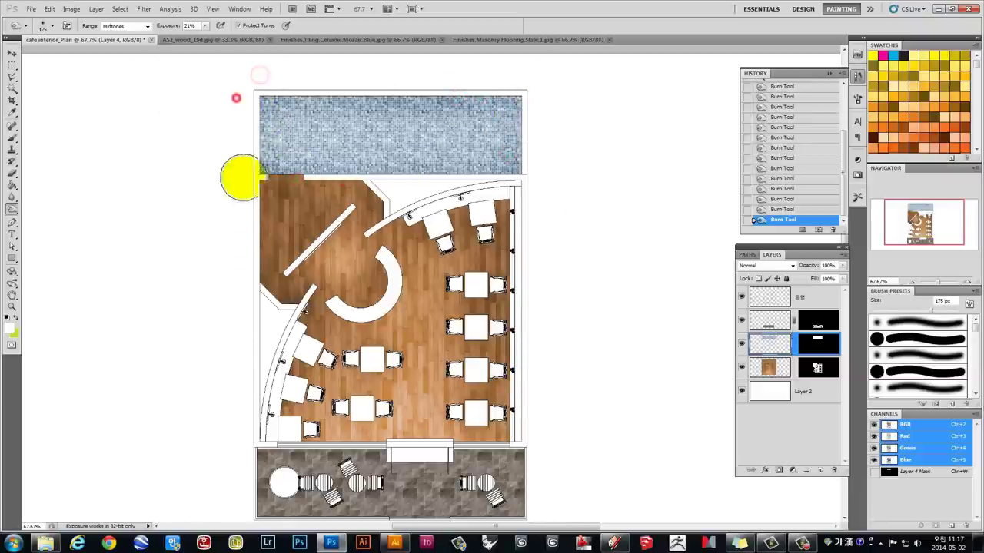
scroll(415, 384, down, 3)
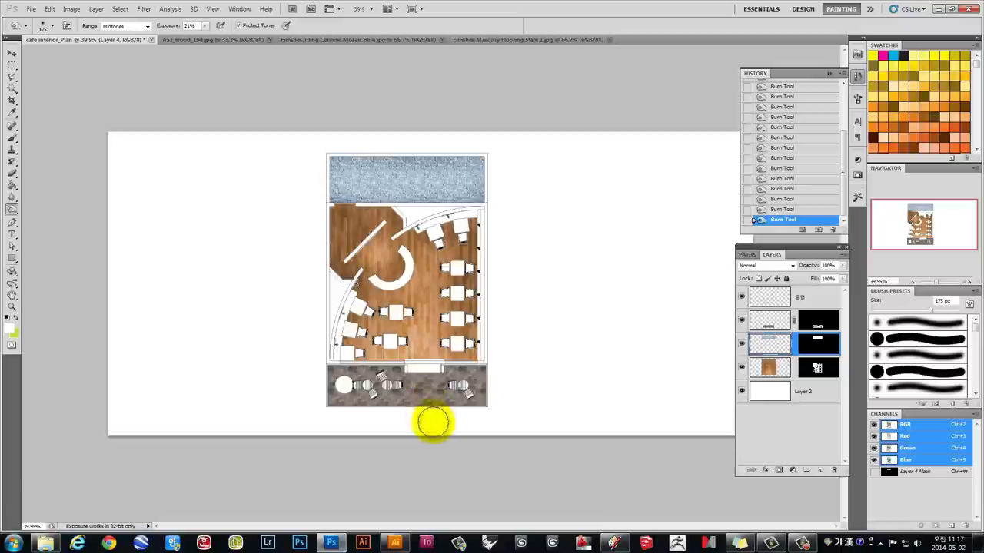
scroll(433, 421, up, 2)
scroll(431, 419, up, 1)
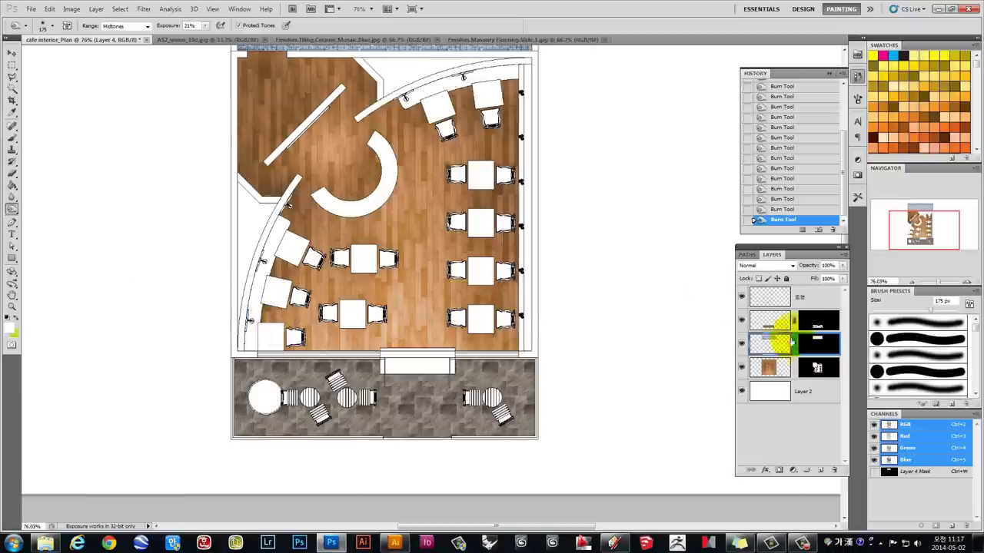
On Layer 5, burn the slate paving along the strip and around the chairs.
click(770, 321)
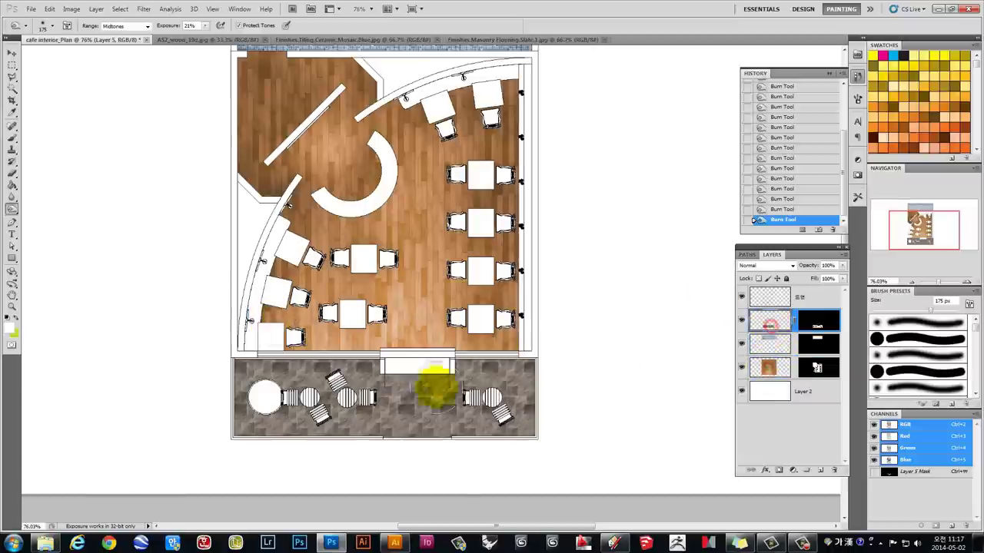
drag(454, 371, 218, 372)
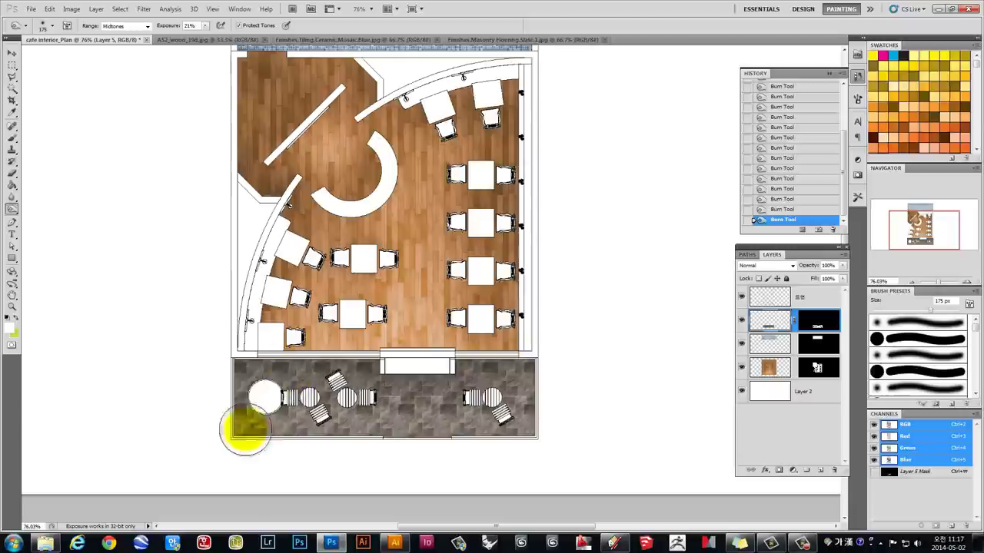
drag(264, 390, 360, 397)
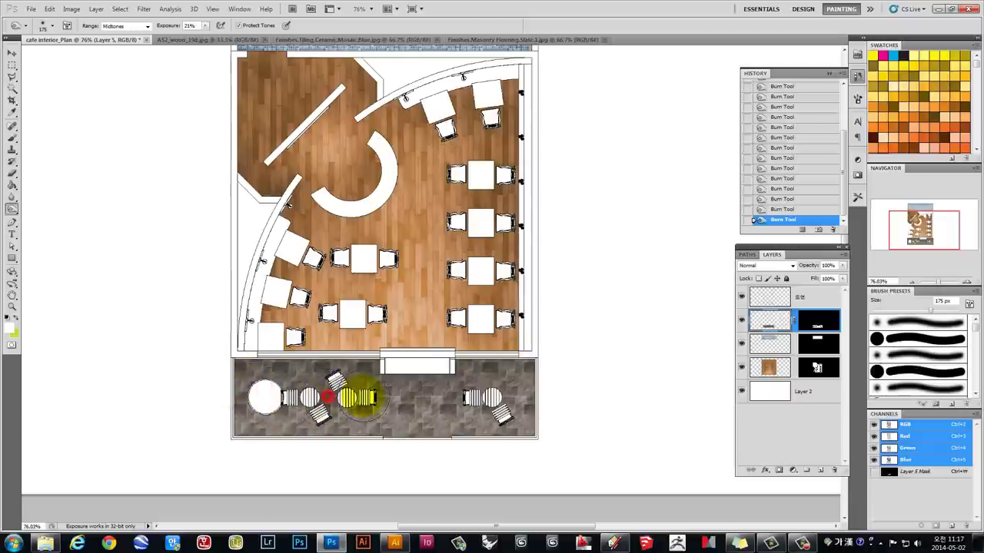
drag(476, 397, 491, 398)
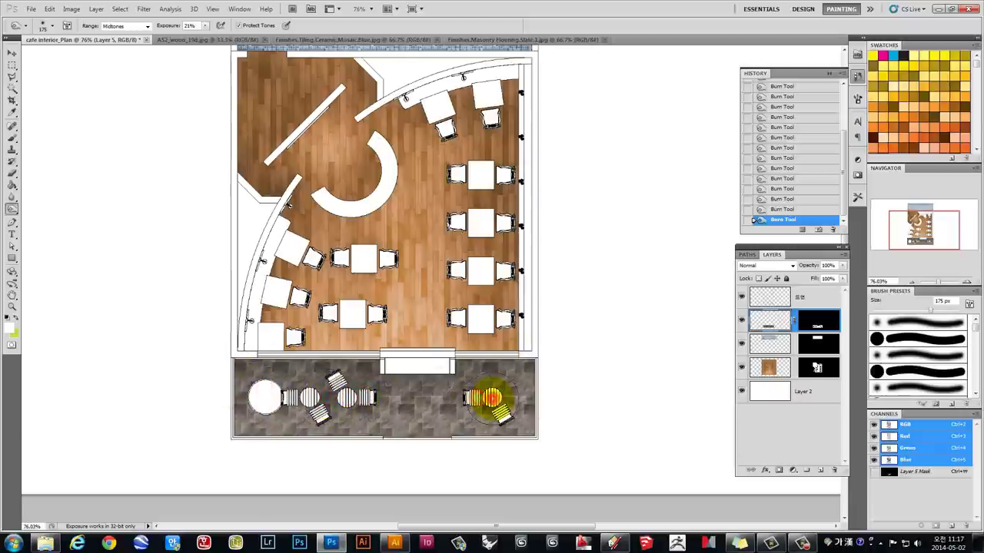
scroll(428, 342, down, 3)
scroll(395, 253, up, 2)
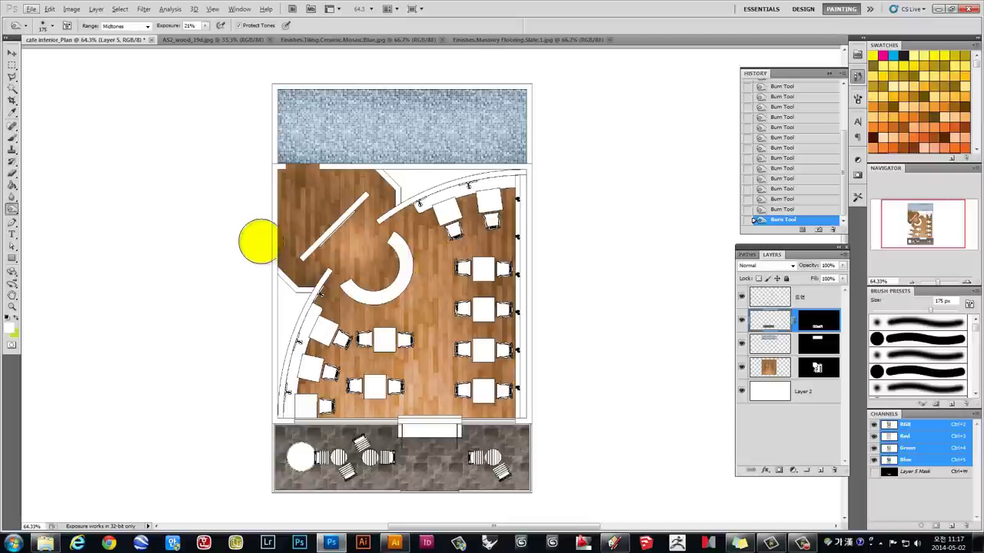
click(12, 209)
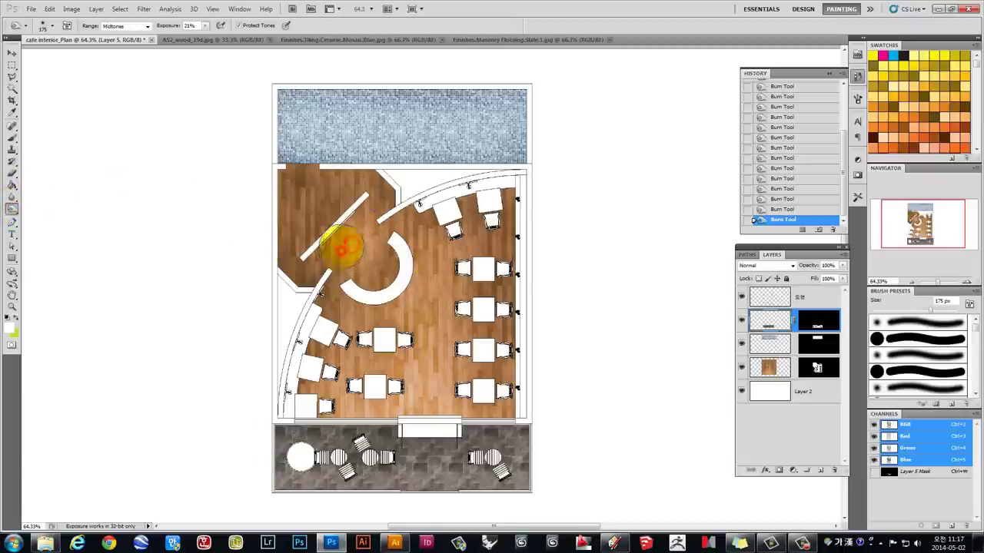
Select Layer 3, the wood floor, and fit the whole plan on screen with Ctrl+0.
click(757, 367)
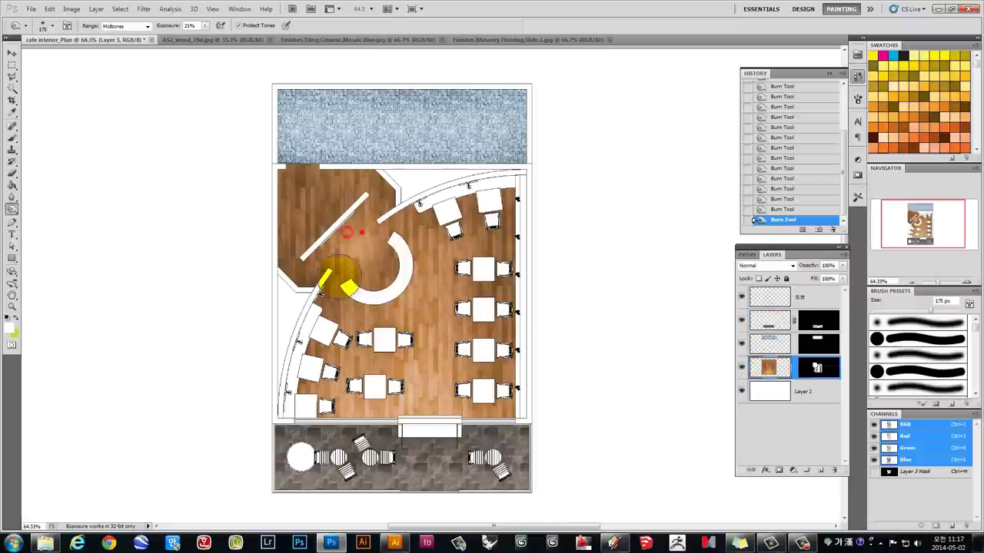
key(ctrl+minus)
scroll(463, 368, up, 2)
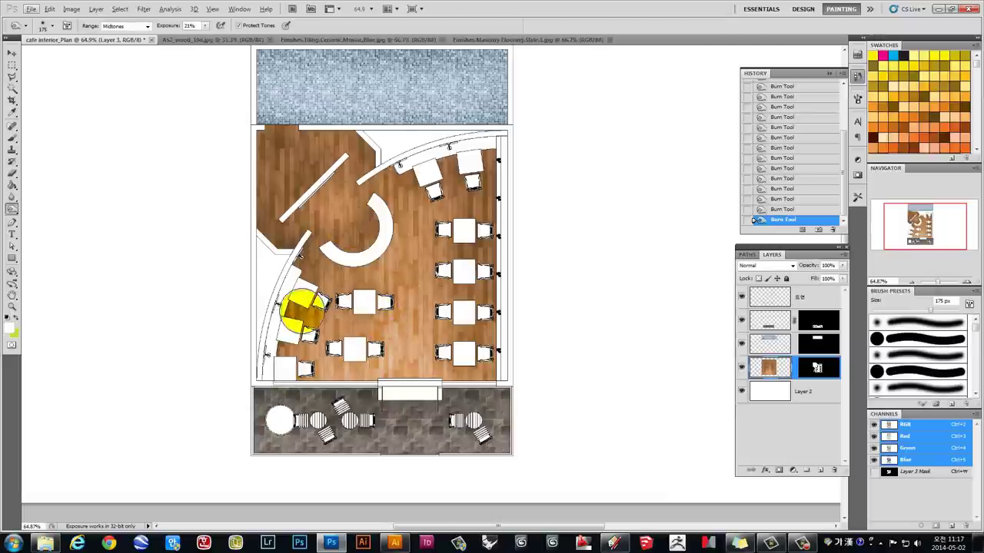
key(ctrl+0)
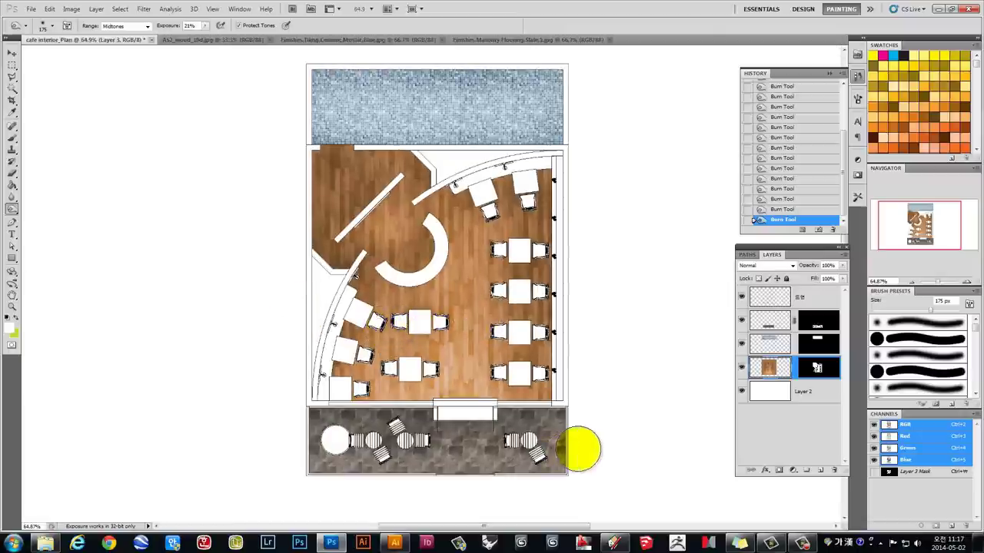
In SketchUp, turn on shadows for the café model.
click(615, 543)
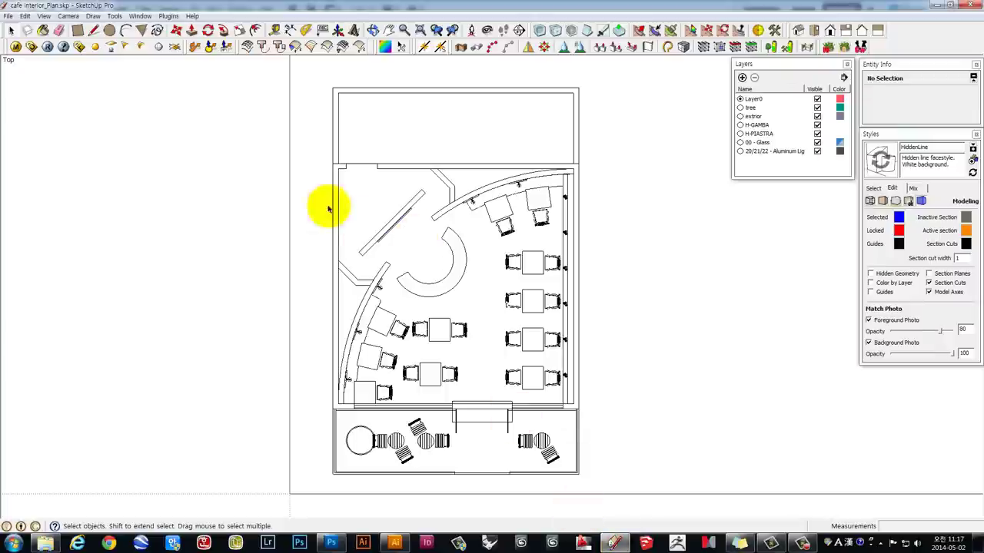
click(44, 16)
click(36, 116)
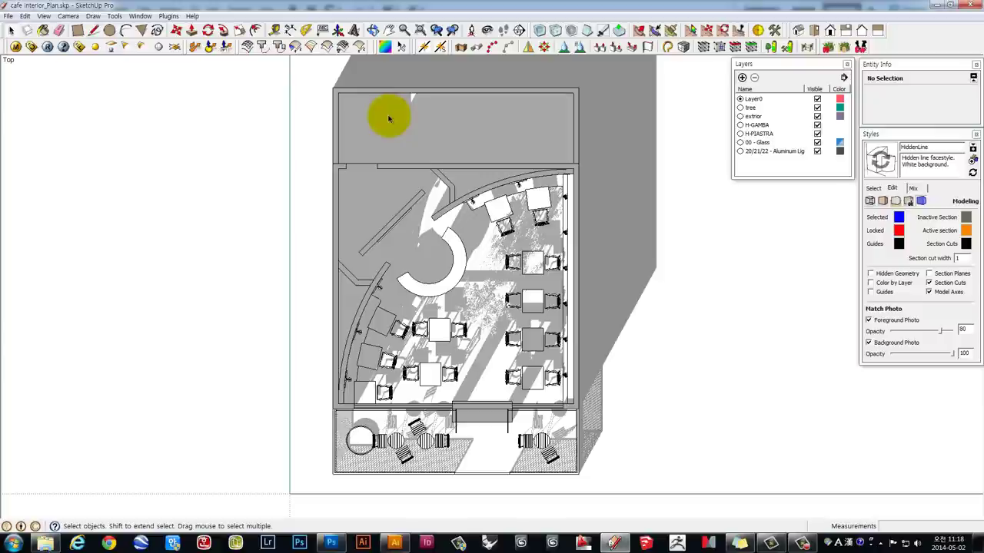
Hide the tree layer so its foliage no longer covers the plan.
click(482, 310)
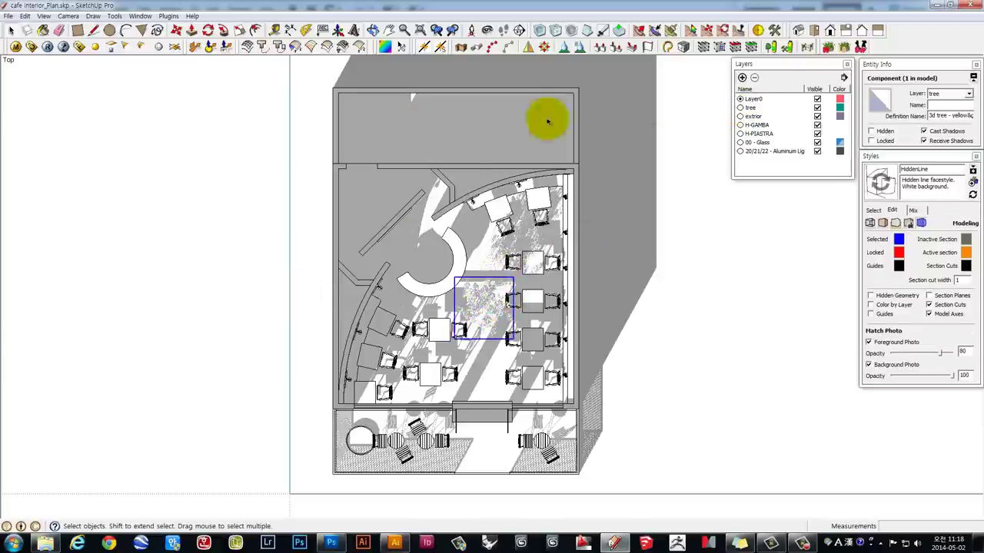
right_click(486, 300)
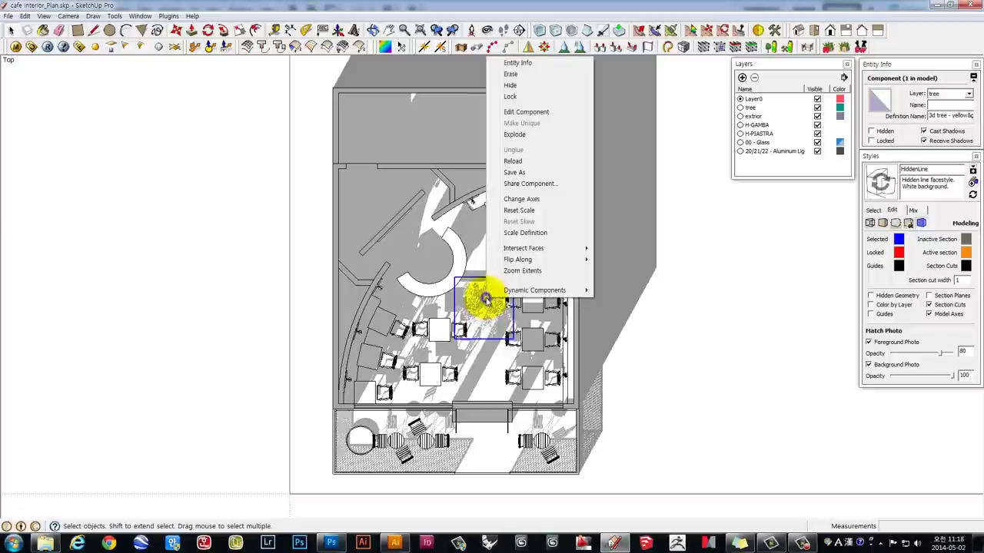
click(140, 17)
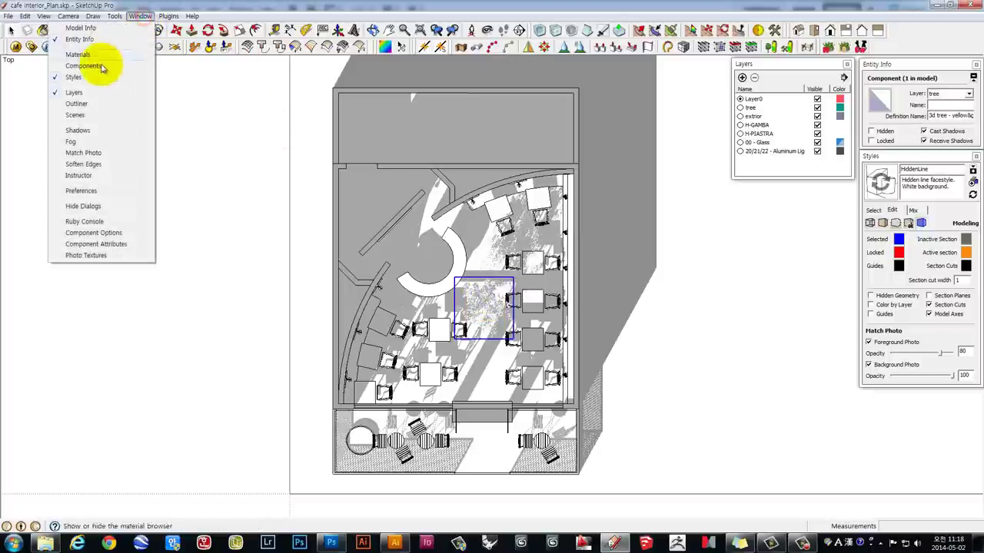
click(751, 167)
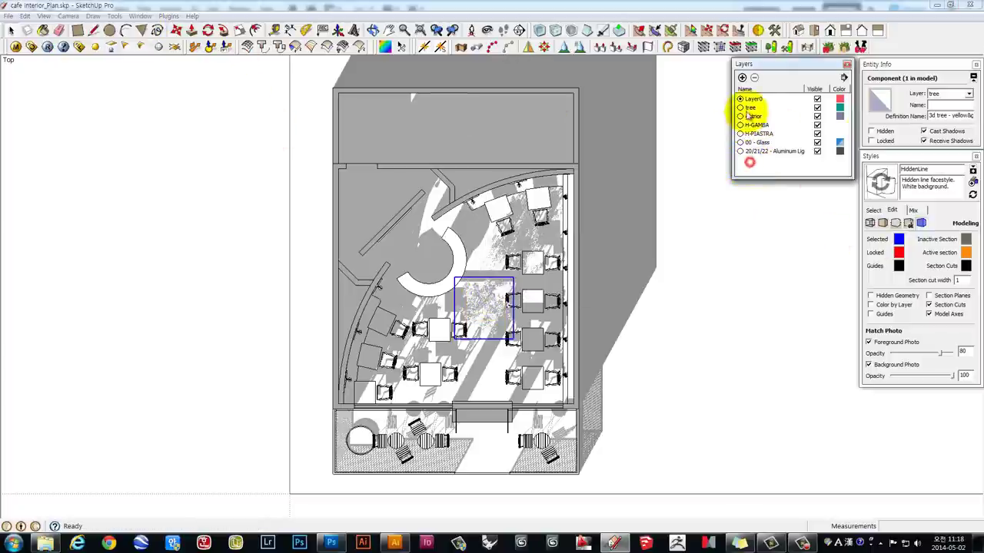
click(817, 108)
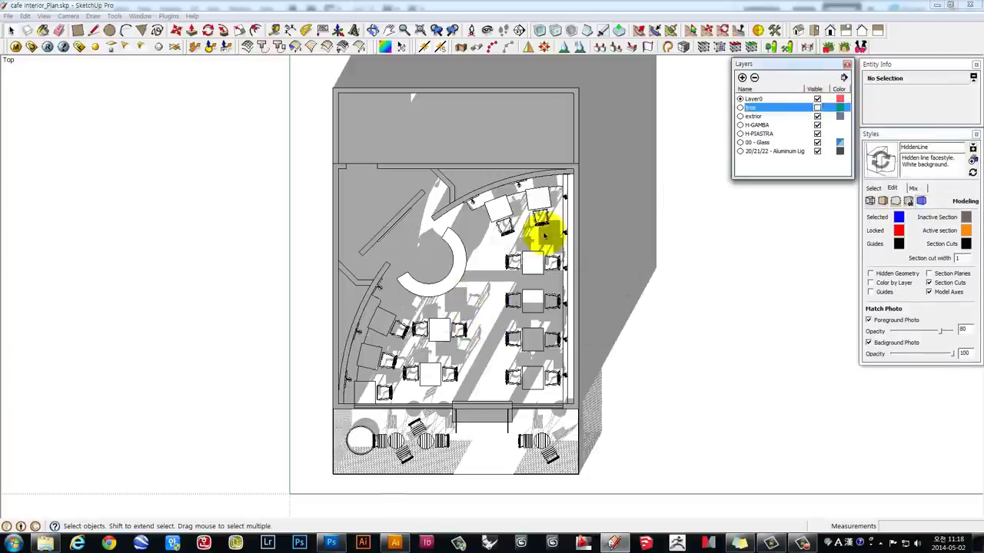
click(67, 16)
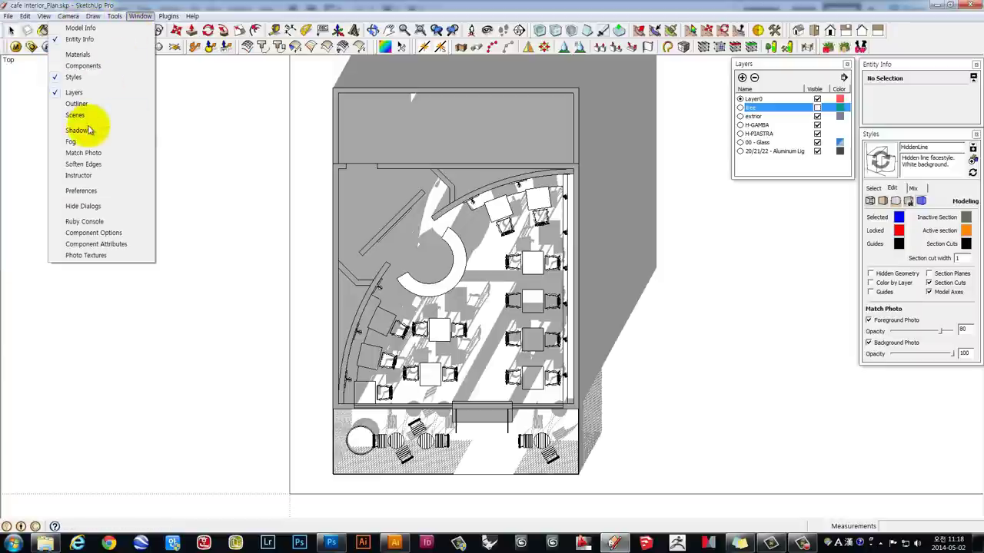
Open Shadow Settings, move the dialog aside, and set the date to about 8/13.
click(88, 131)
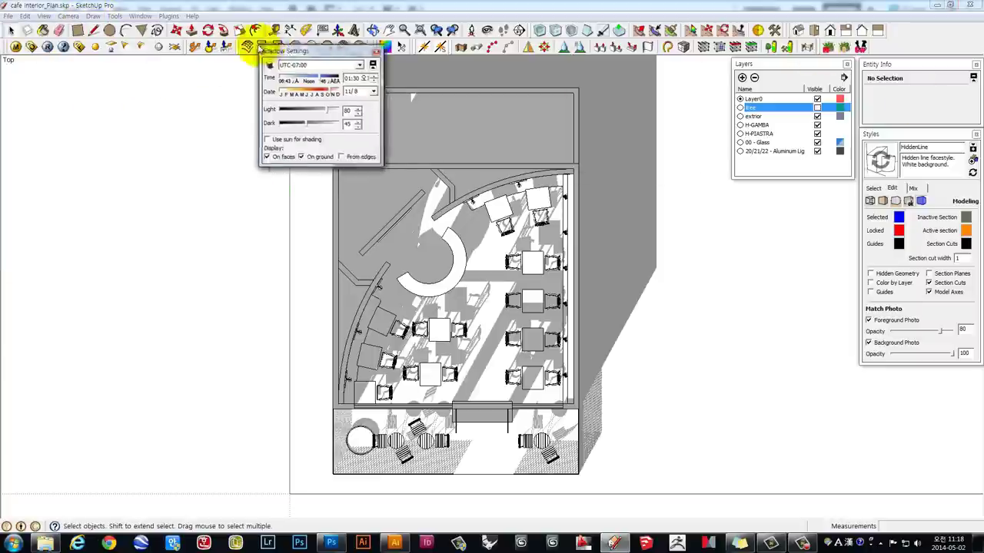
drag(263, 44, 109, 70)
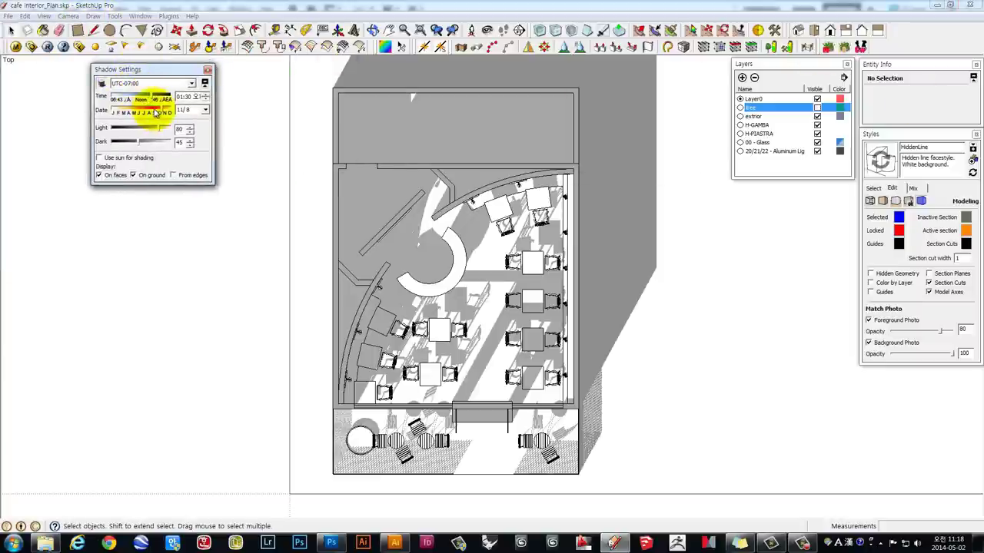
drag(156, 113, 137, 114)
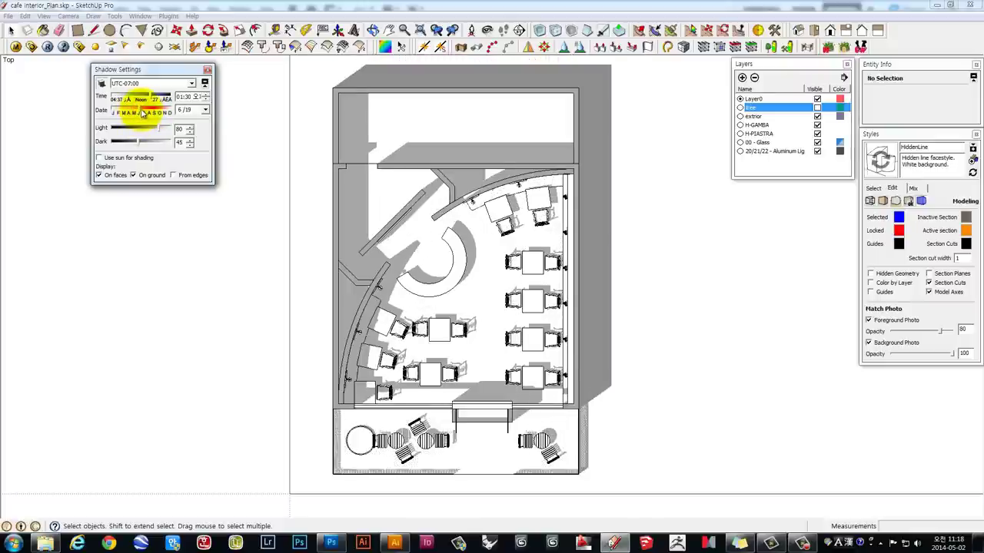
drag(142, 112, 145, 113)
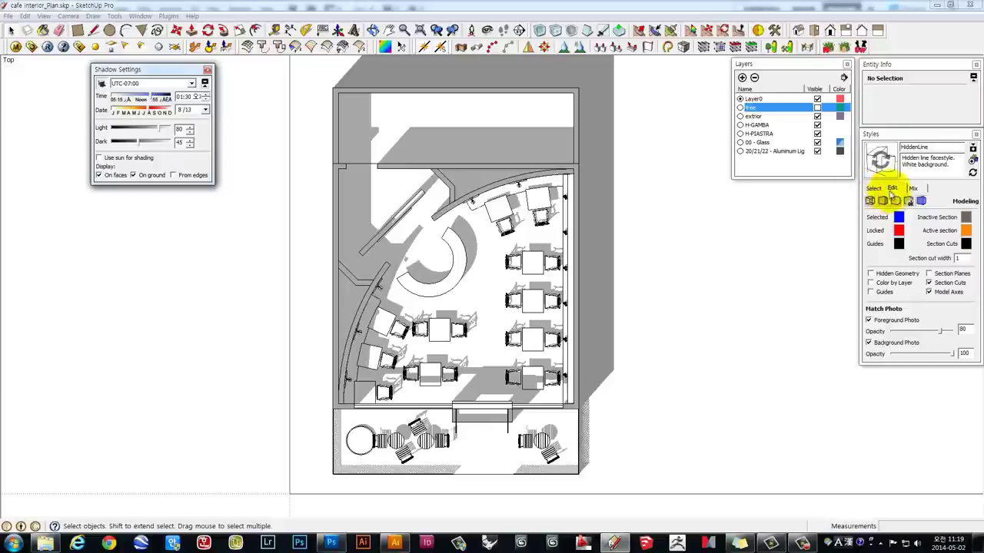
Show the list of available styles in the Styles panel.
click(868, 134)
click(878, 136)
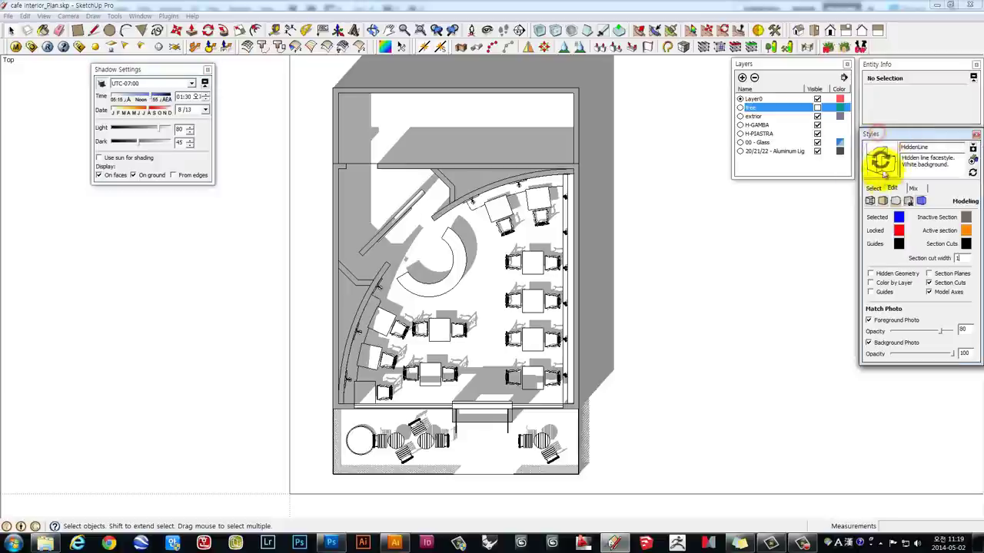
click(874, 187)
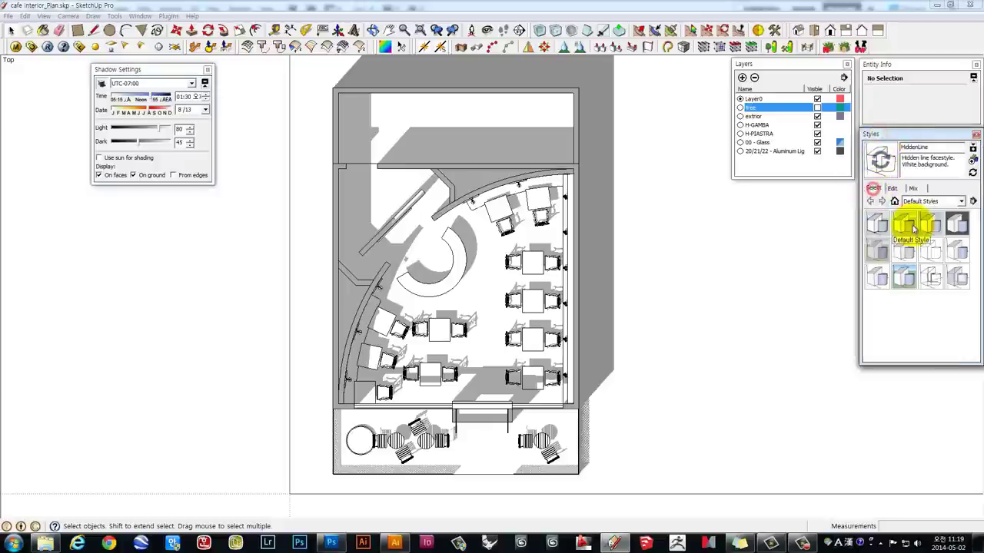
Untick Profiles in the current style's Edge Settings.
click(894, 190)
click(876, 189)
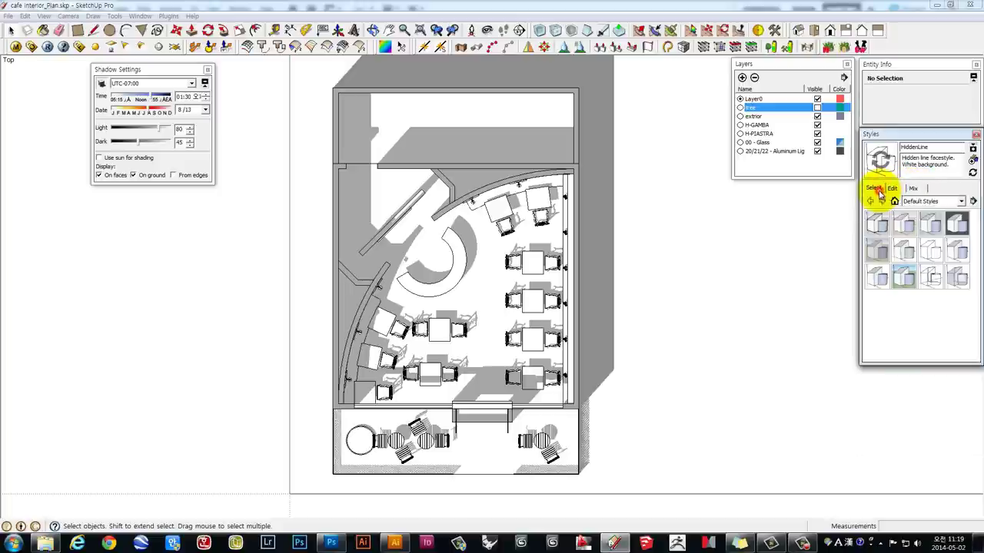
click(893, 189)
click(921, 200)
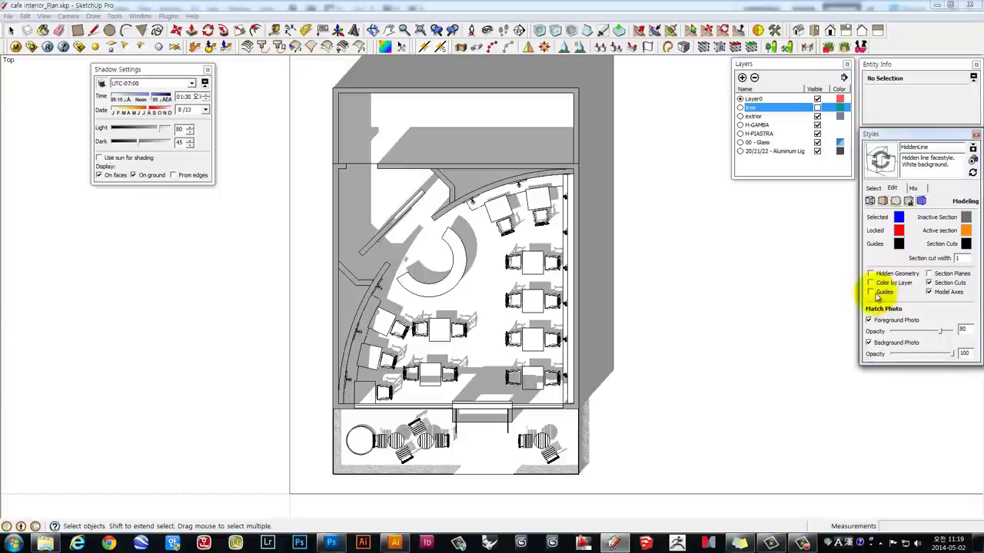
click(870, 201)
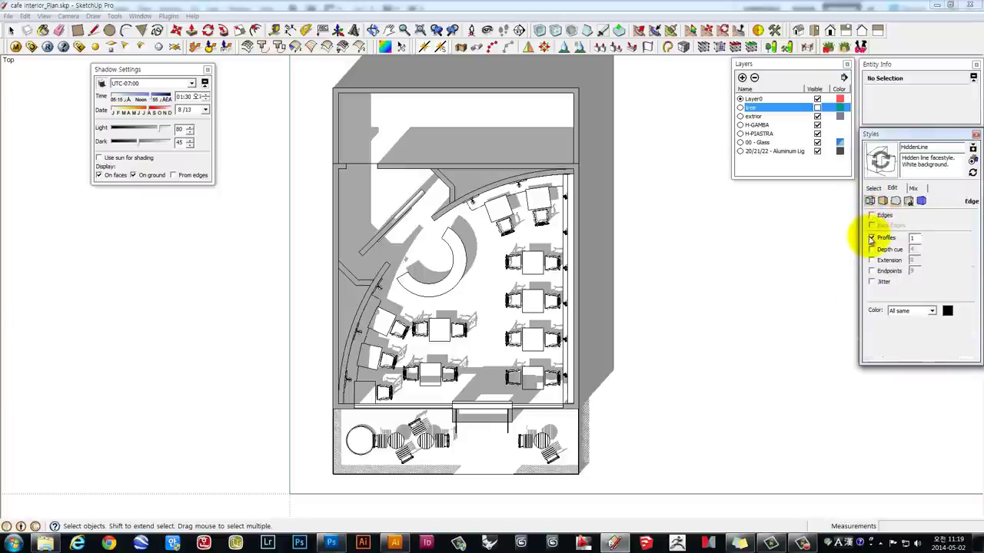
click(872, 238)
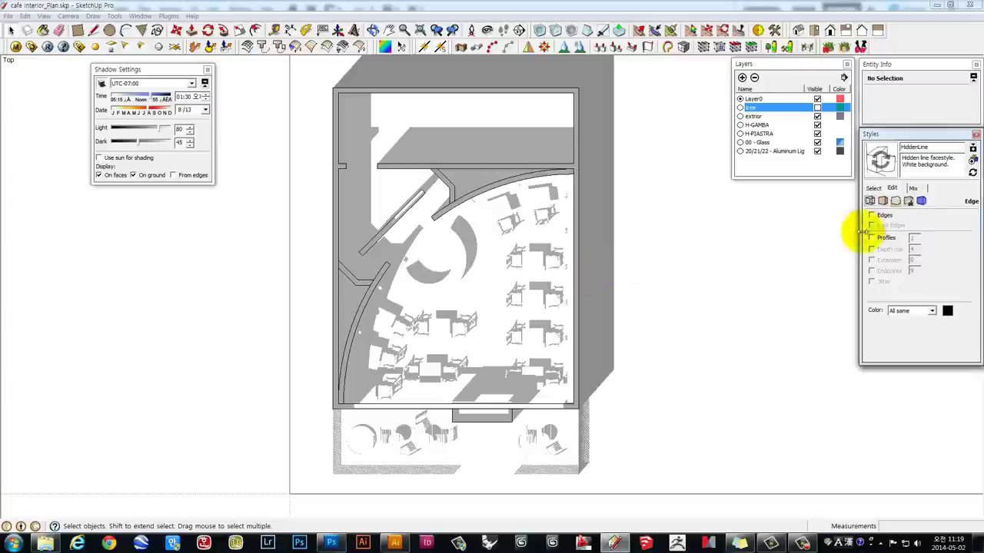
In Modeling Settings, toggle the axes, then switch Section Cuts off and back on.
click(921, 200)
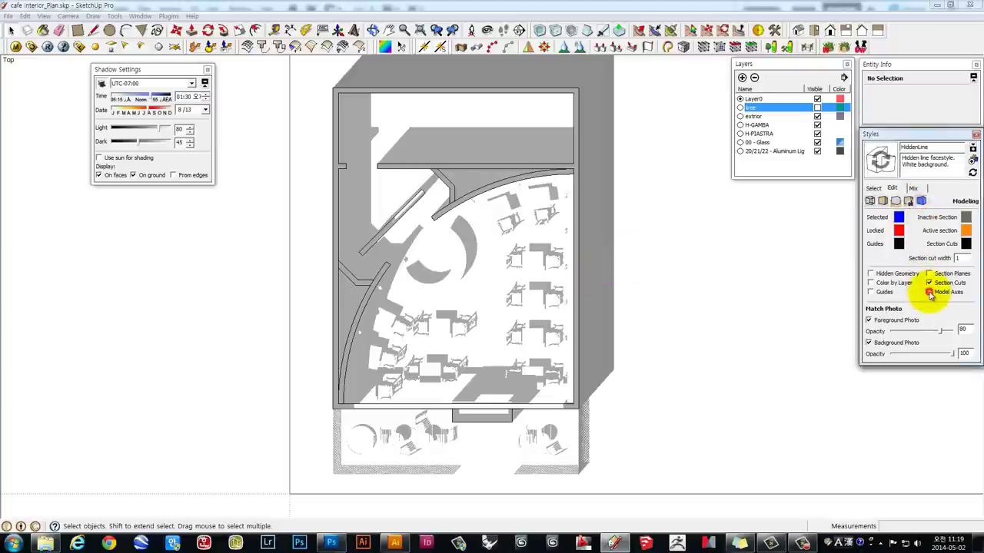
click(929, 292)
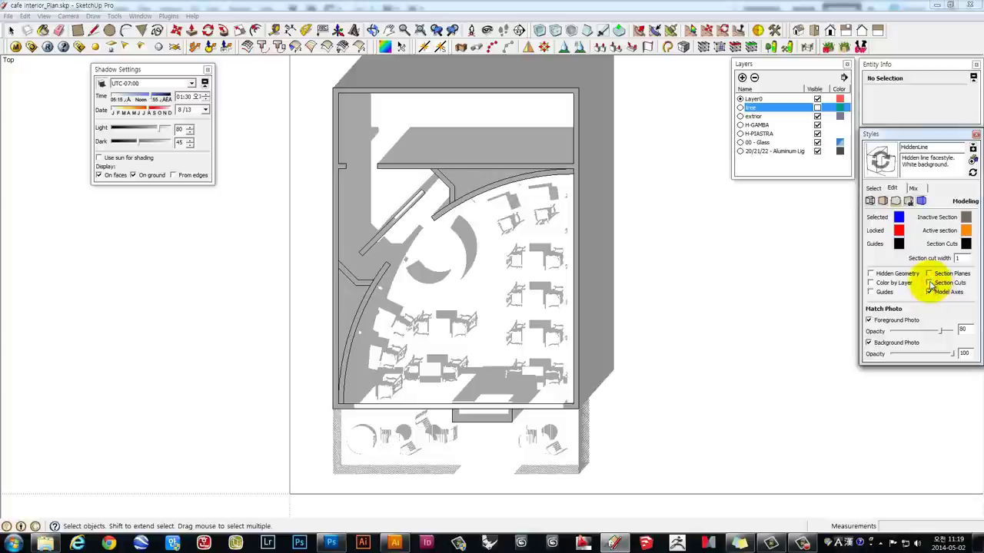
click(929, 283)
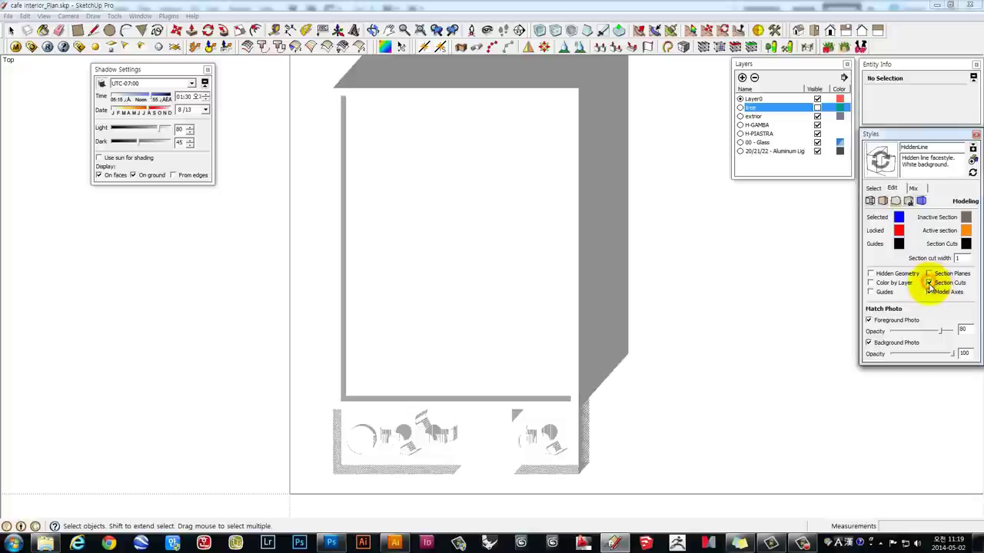
click(929, 283)
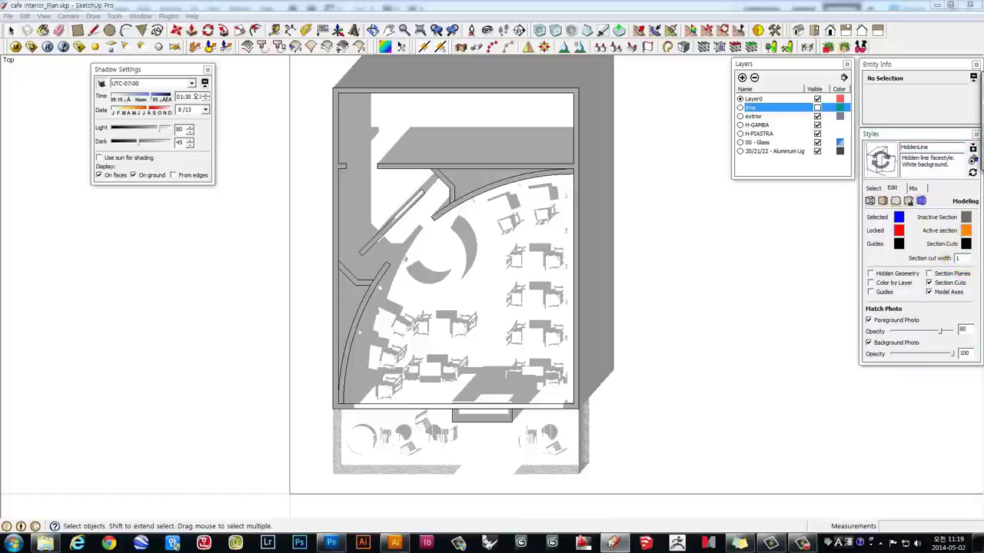
Change the Section Cuts colour from black to grey in SketchUp's Modeling Settings.
click(966, 245)
drag(804, 161, 714, 195)
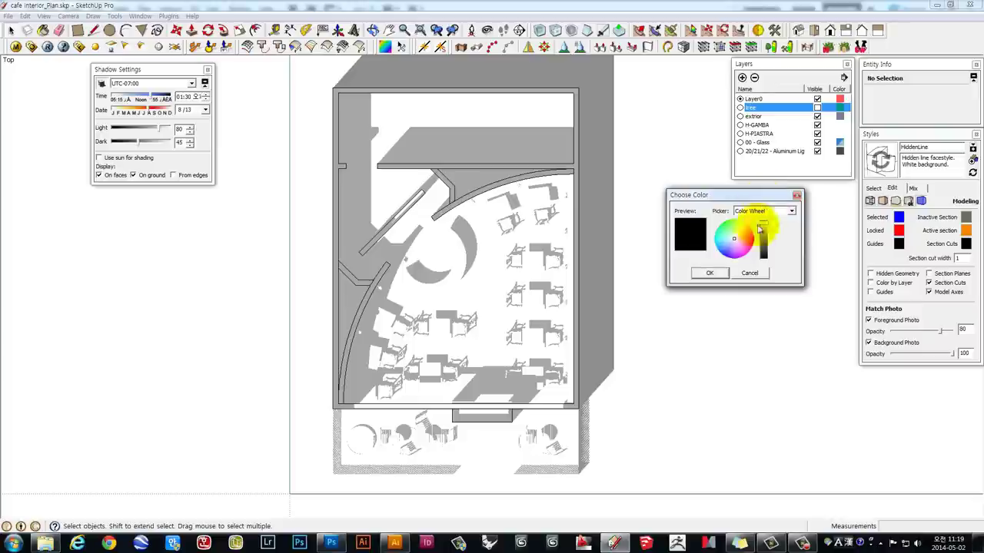
click(765, 244)
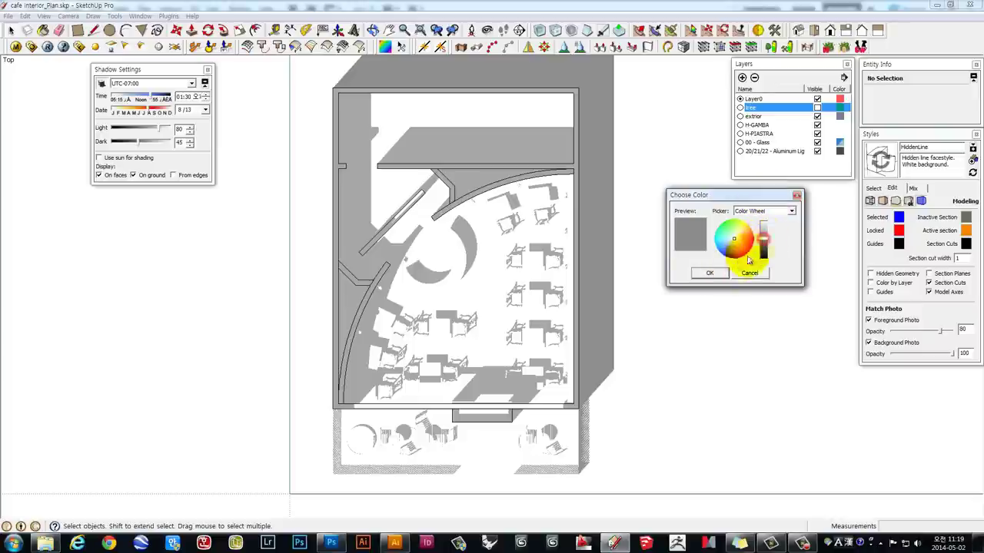
click(710, 273)
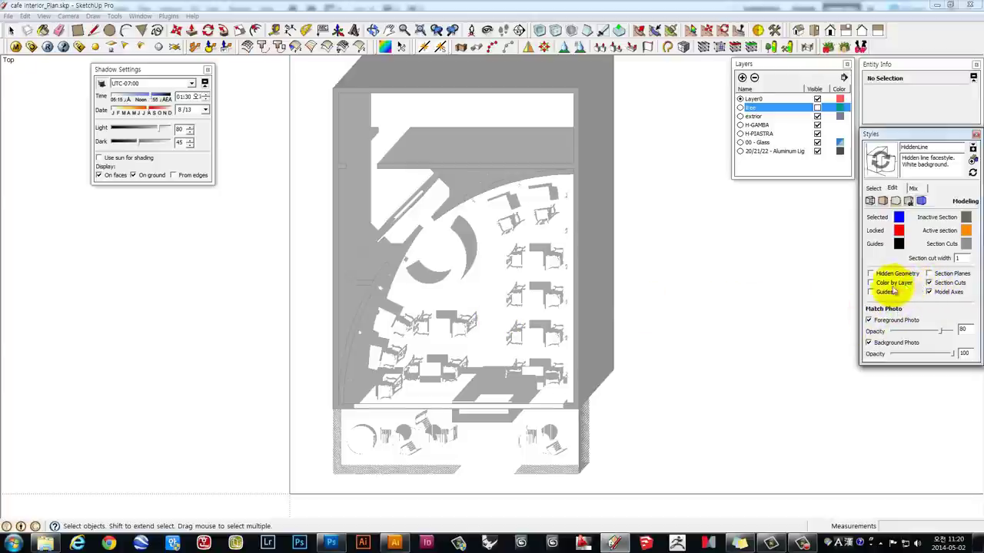
Start a 2D Graphic export of the plan view as JPEG file cafe interior_Plan.jpg.
click(9, 16)
mouse_move(27, 187)
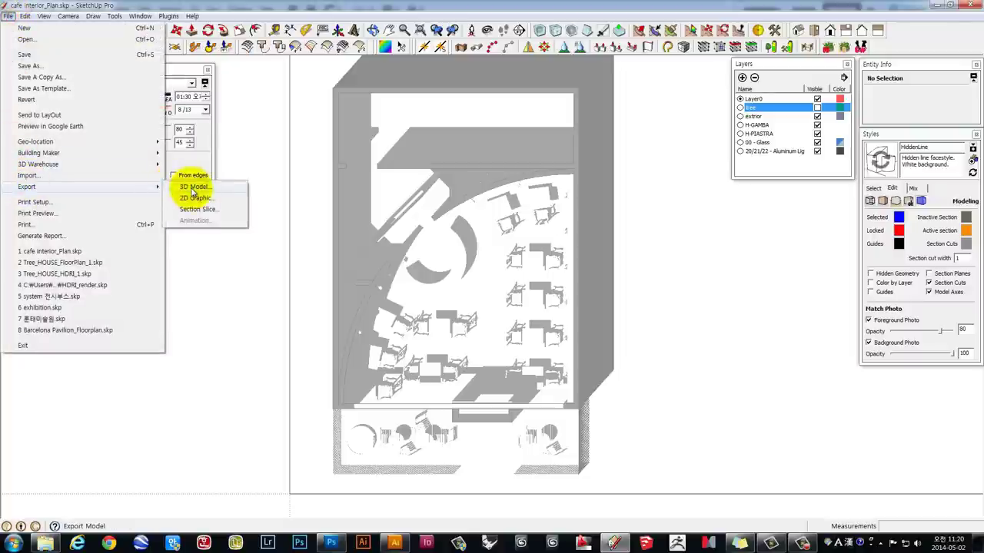
click(192, 198)
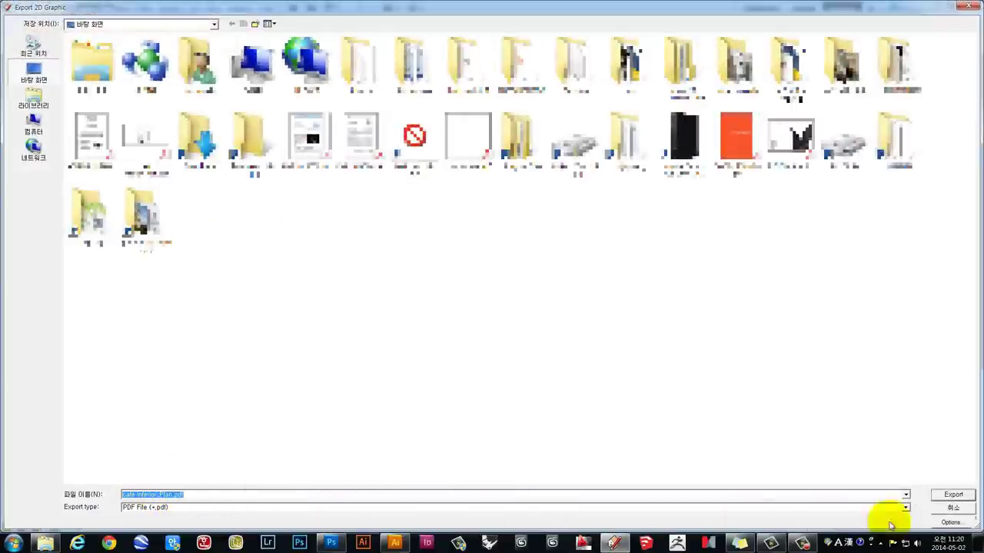
click(893, 496)
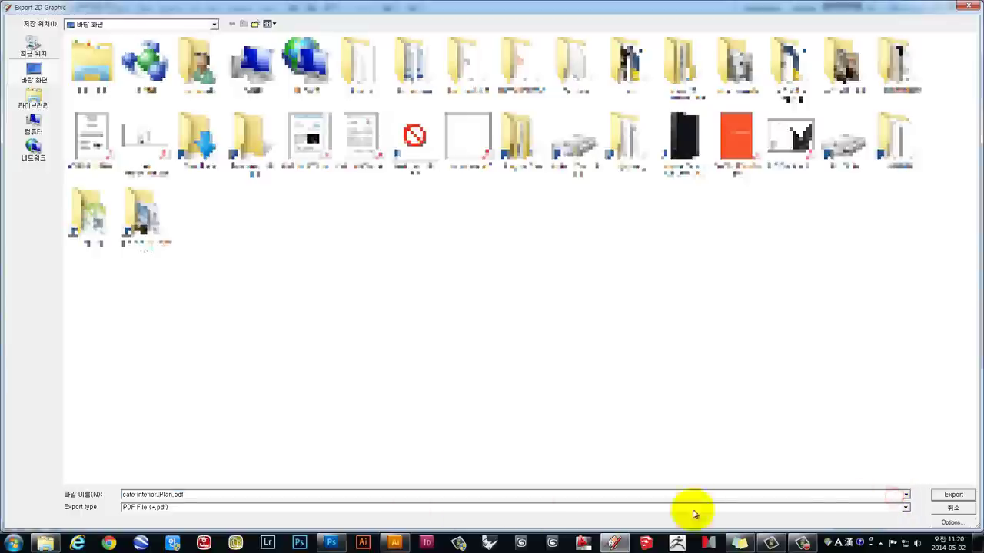
click(907, 508)
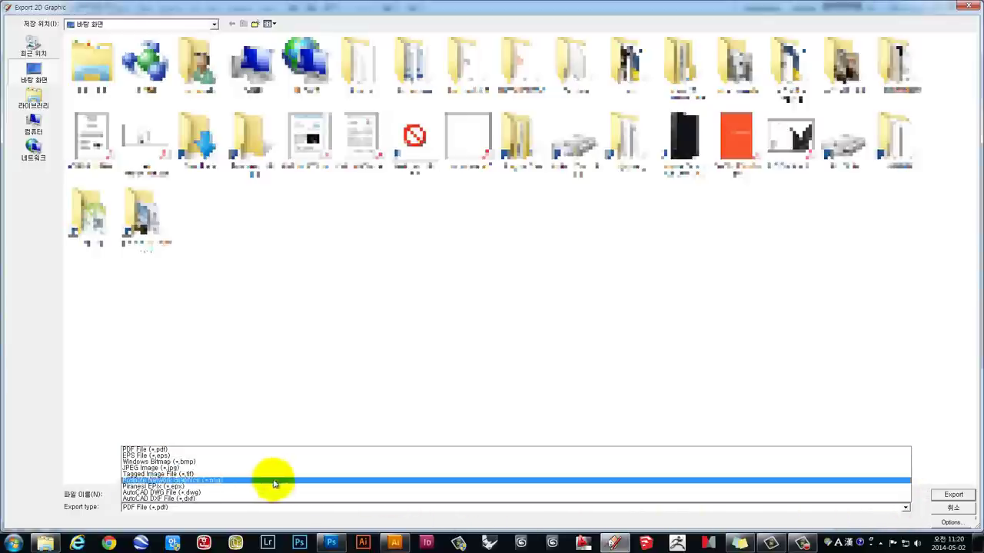
click(177, 468)
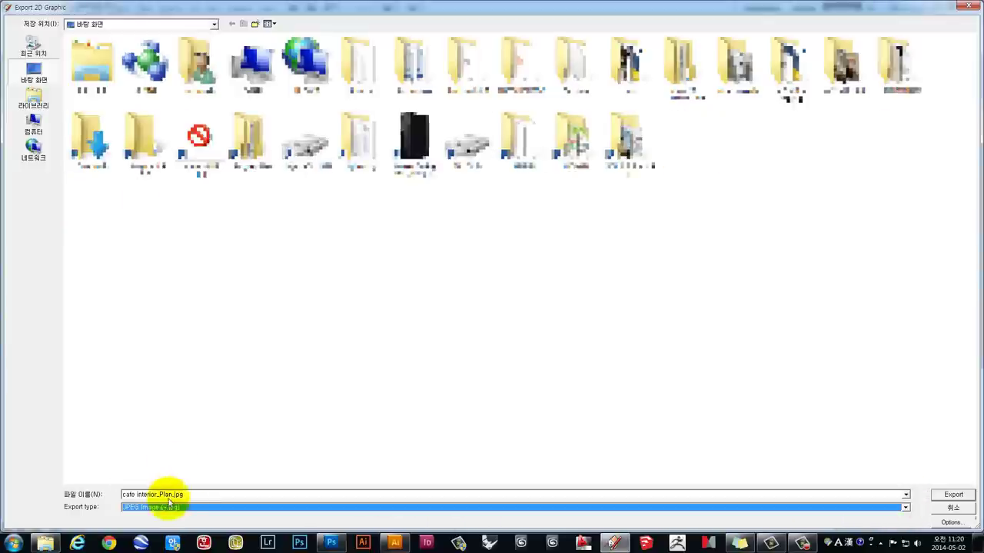
Set the JPEG export options to 4000 pixels wide (1887 high) and accept them.
click(941, 524)
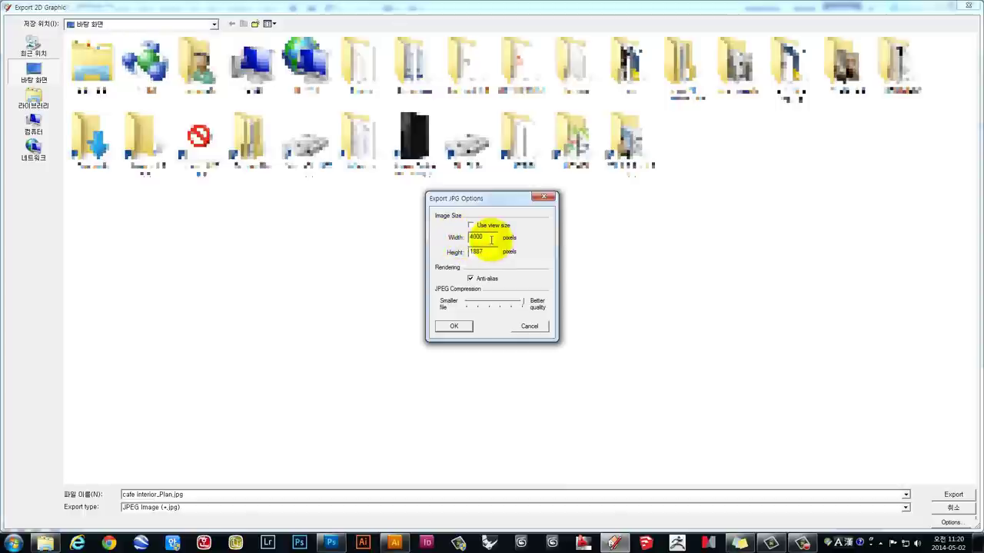
drag(487, 237, 401, 236)
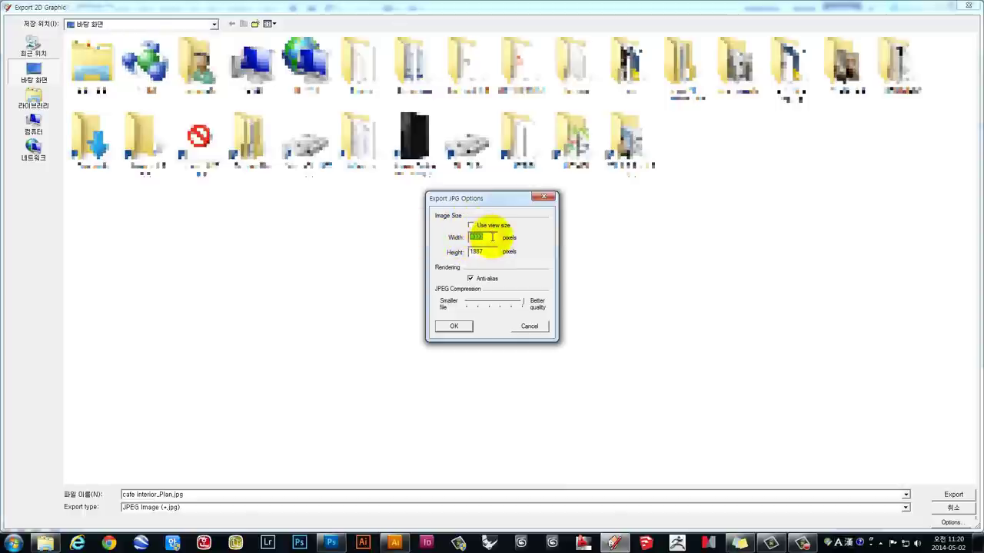
drag(490, 238, 384, 235)
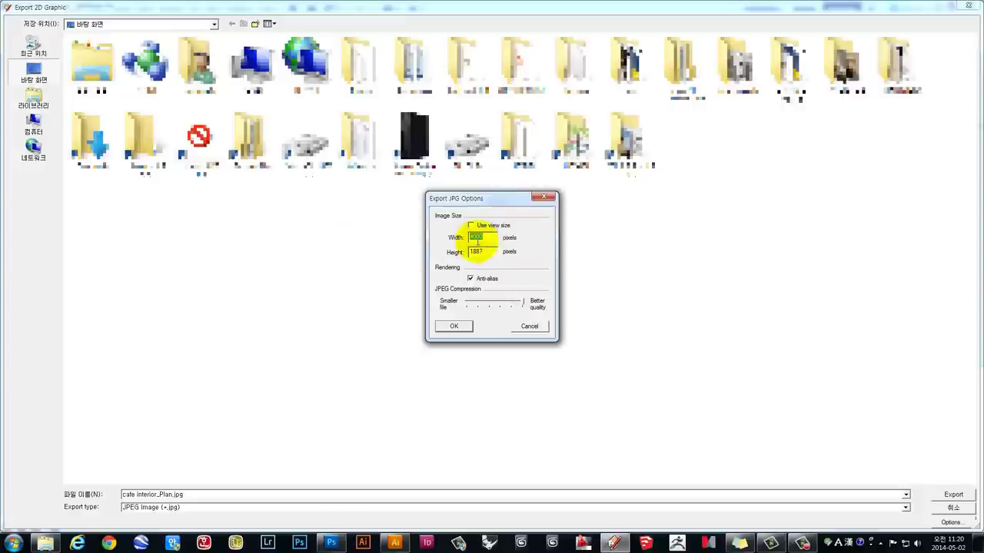
click(478, 237)
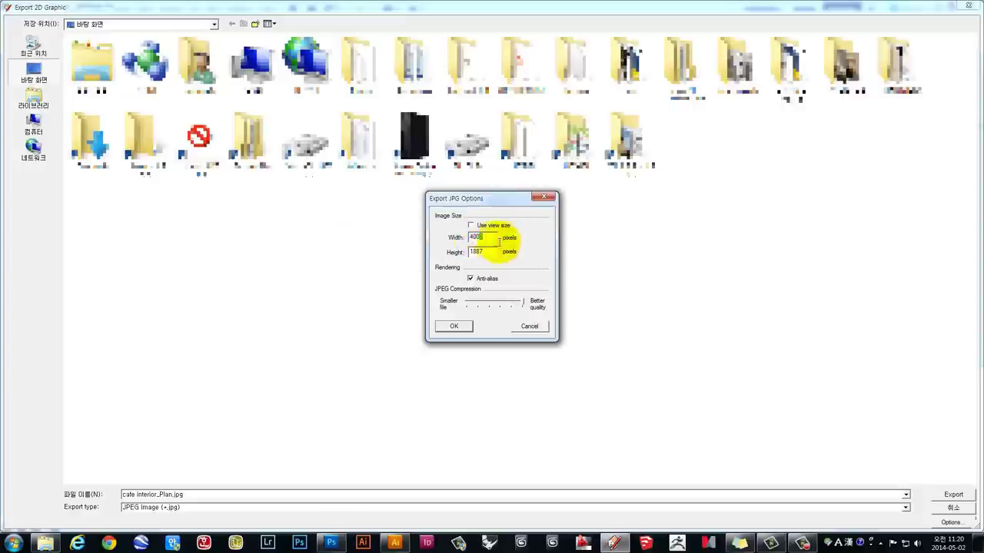
drag(492, 239, 425, 242)
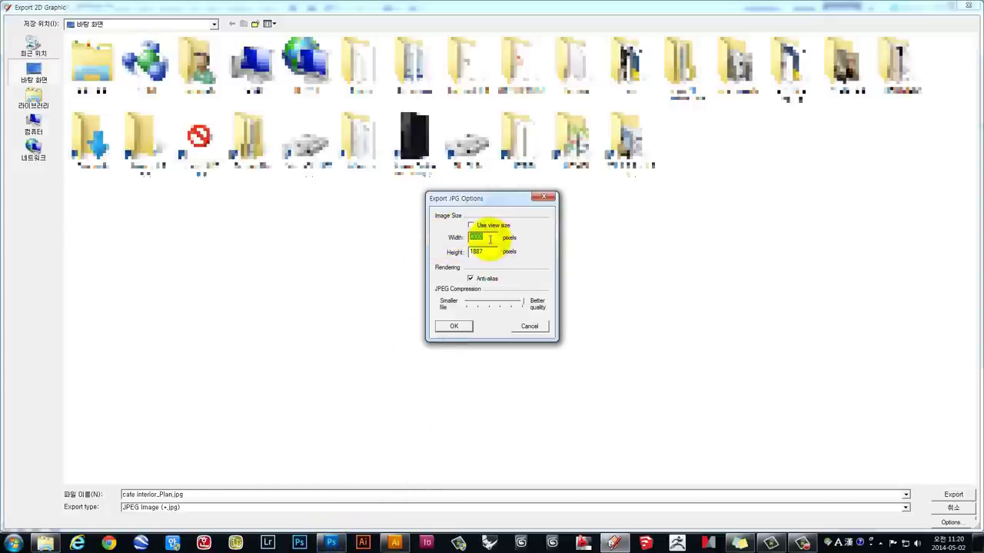
drag(490, 239, 426, 238)
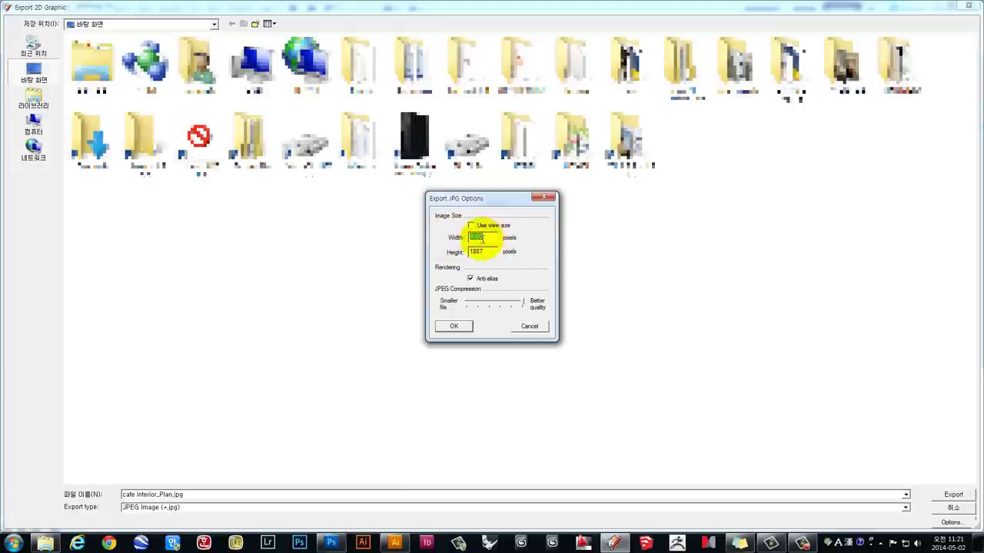
drag(485, 238, 428, 237)
click(453, 325)
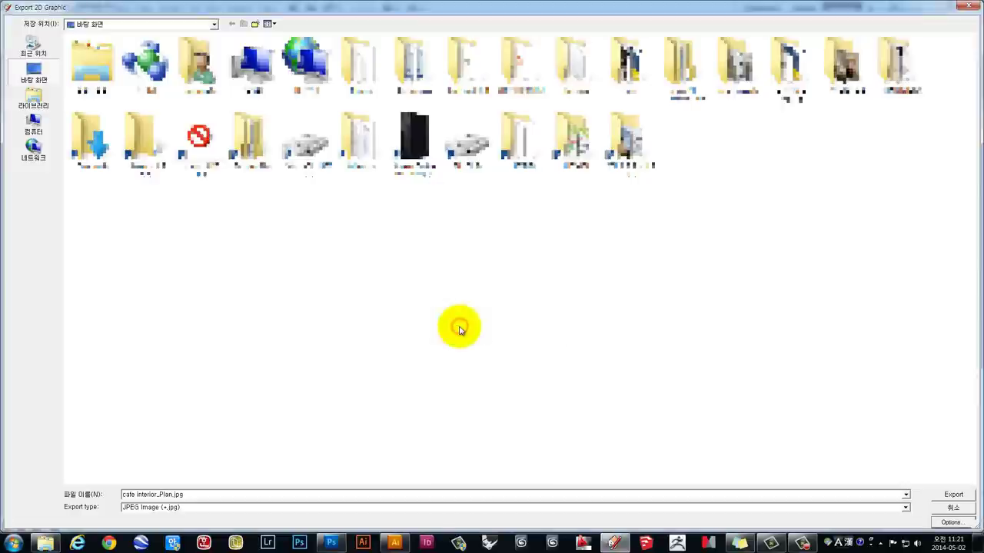
Save the JPEG export, then open cafe interior_Plan.jpg from the Desktop in Photoshop.
click(961, 498)
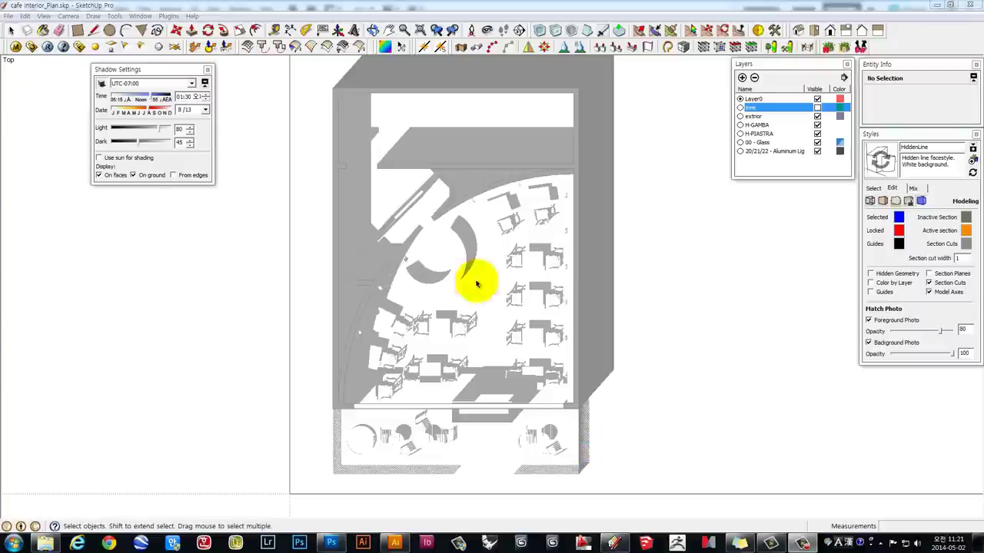
click(331, 542)
click(30, 9)
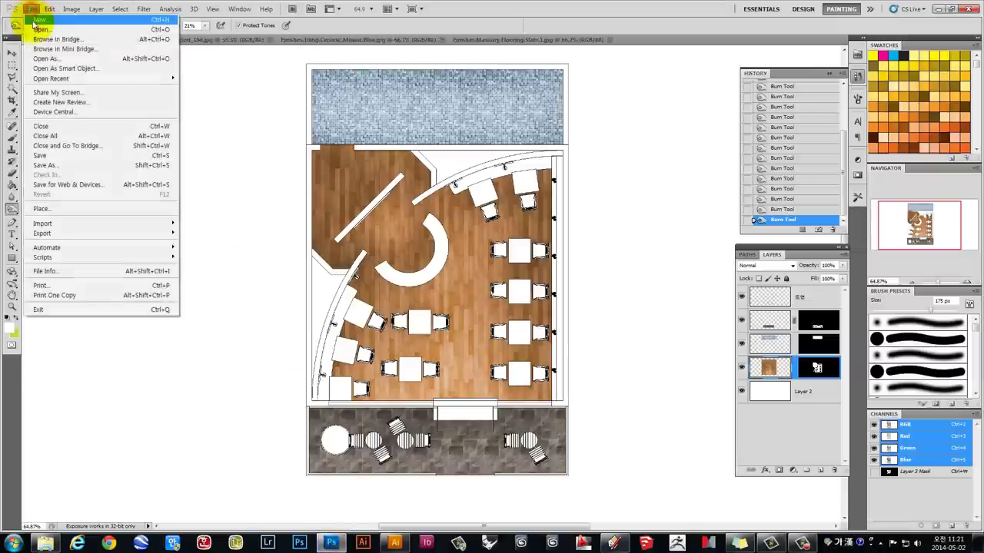
click(35, 28)
click(36, 77)
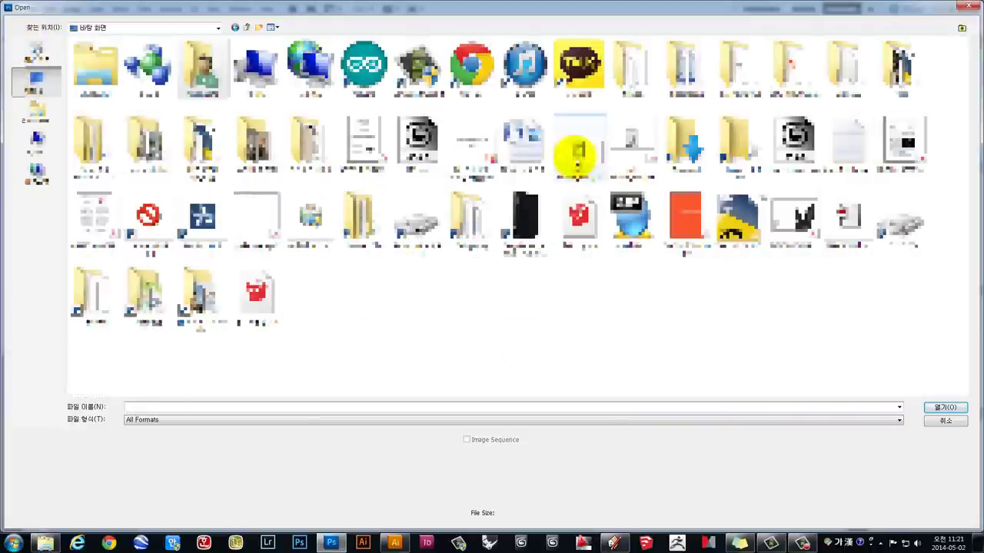
click(578, 149)
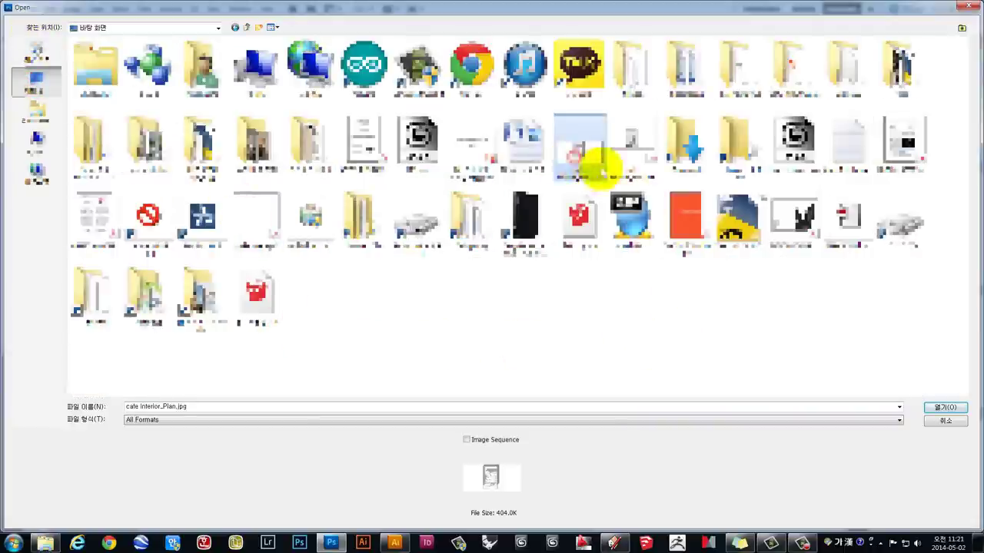
click(941, 409)
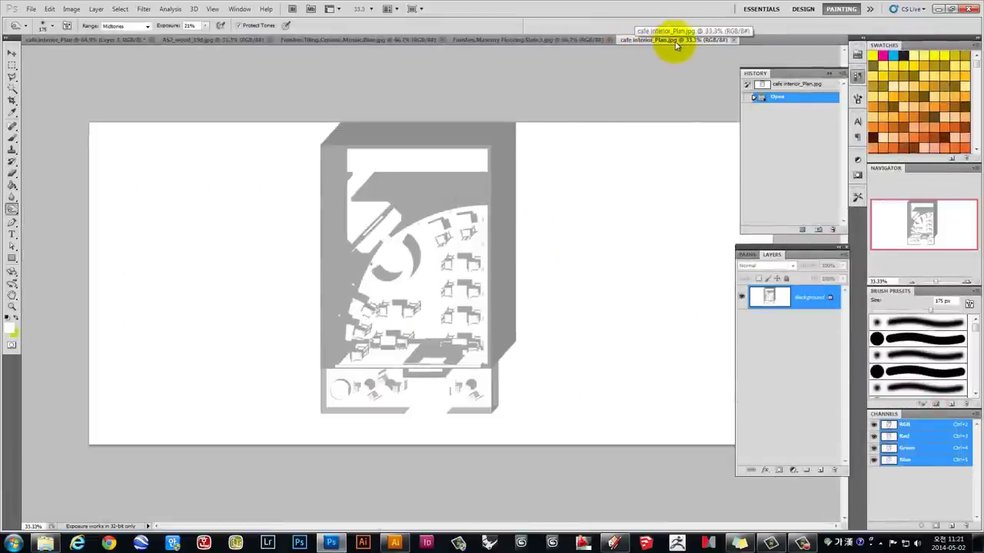
Check the render's current image size: 4000 pixels wide at 72 pixels/inch.
click(71, 10)
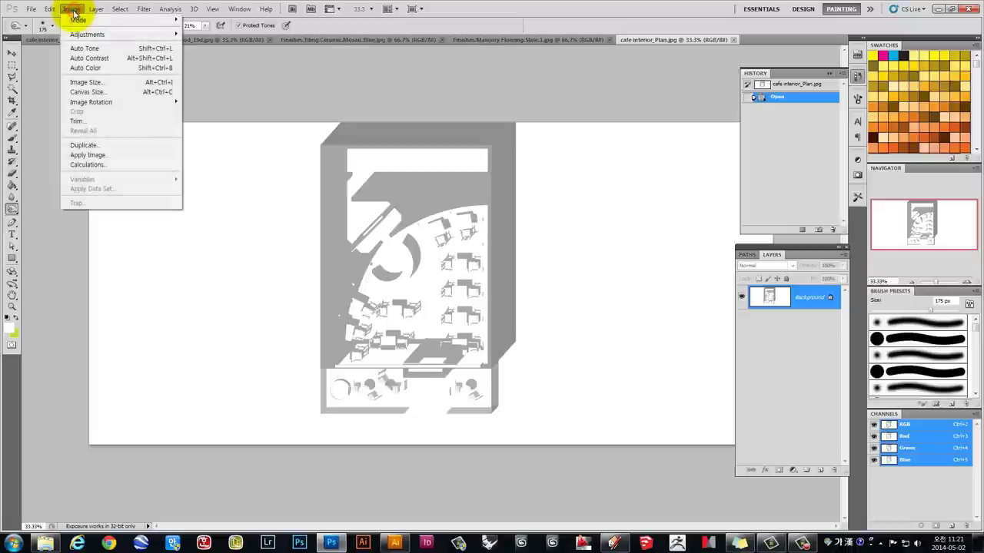
click(81, 83)
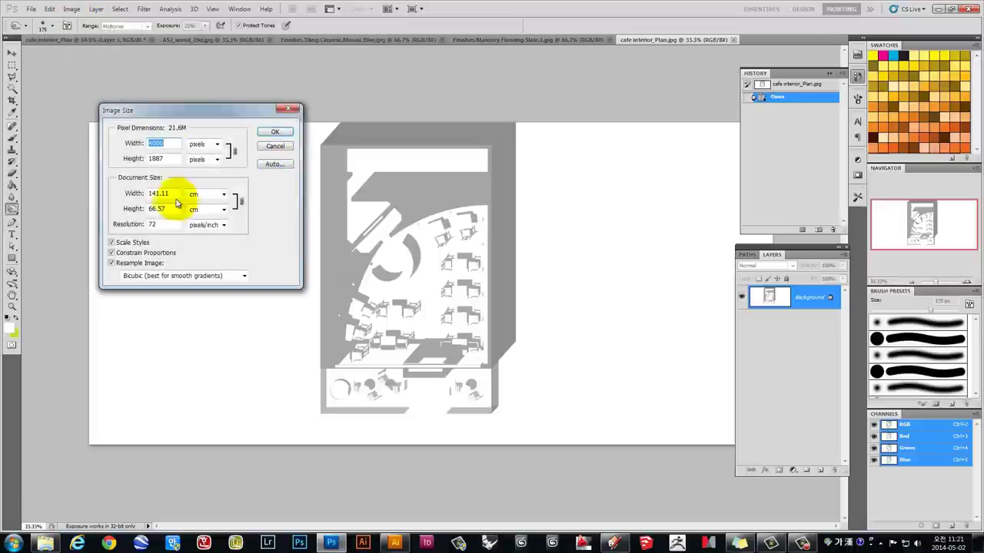
double_click(168, 143)
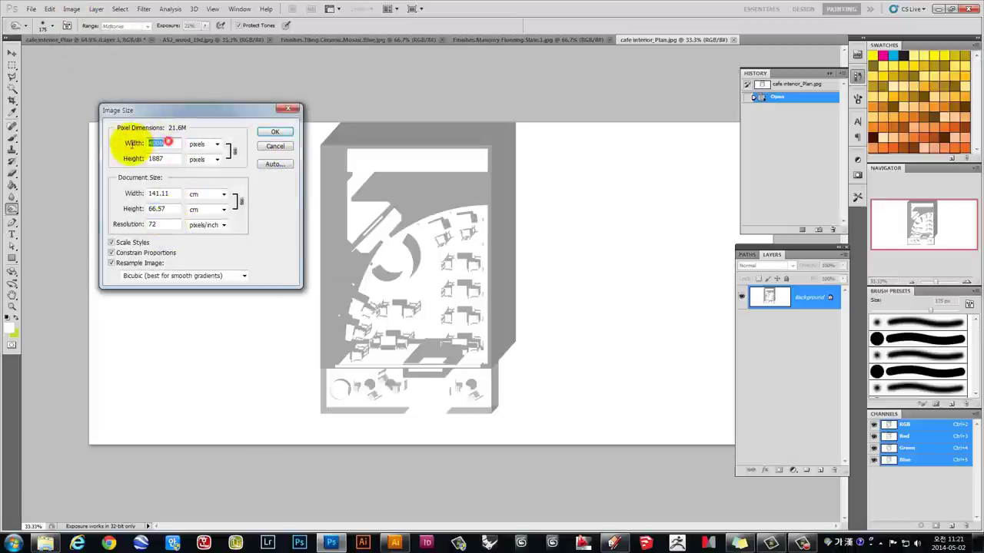
double_click(164, 225)
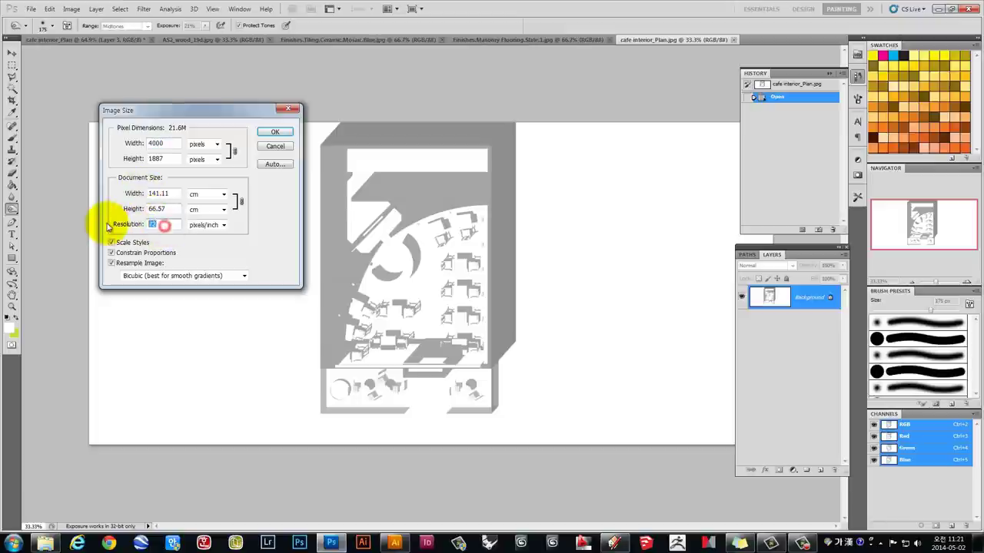
click(274, 142)
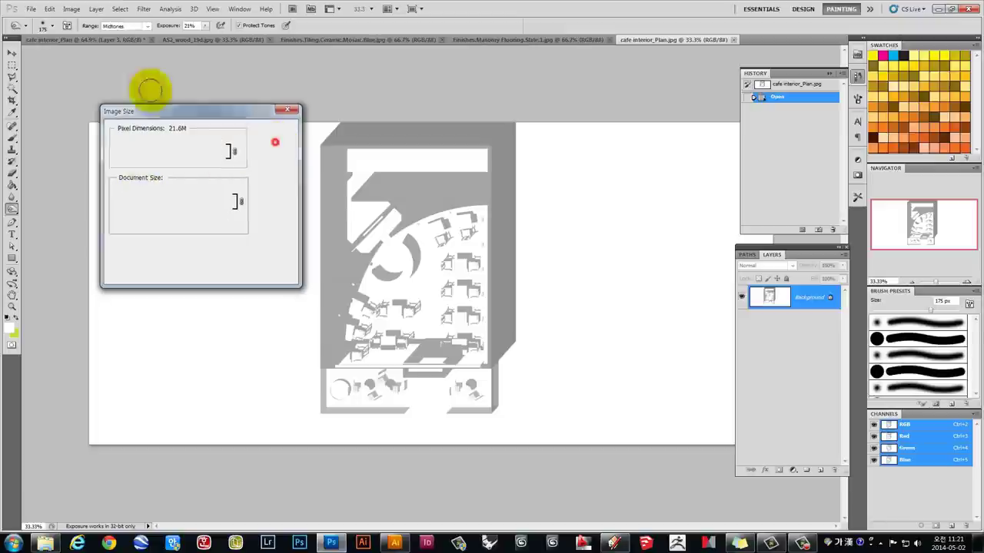
Check the coloured cafe plan's image size: 3150 pixels wide at 200 pixels/inch.
click(67, 39)
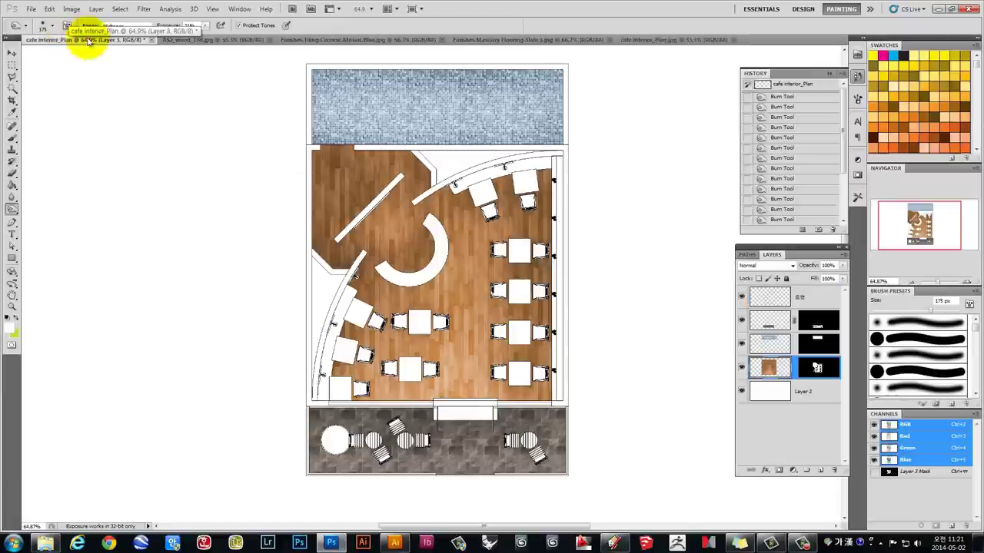
click(70, 8)
click(84, 81)
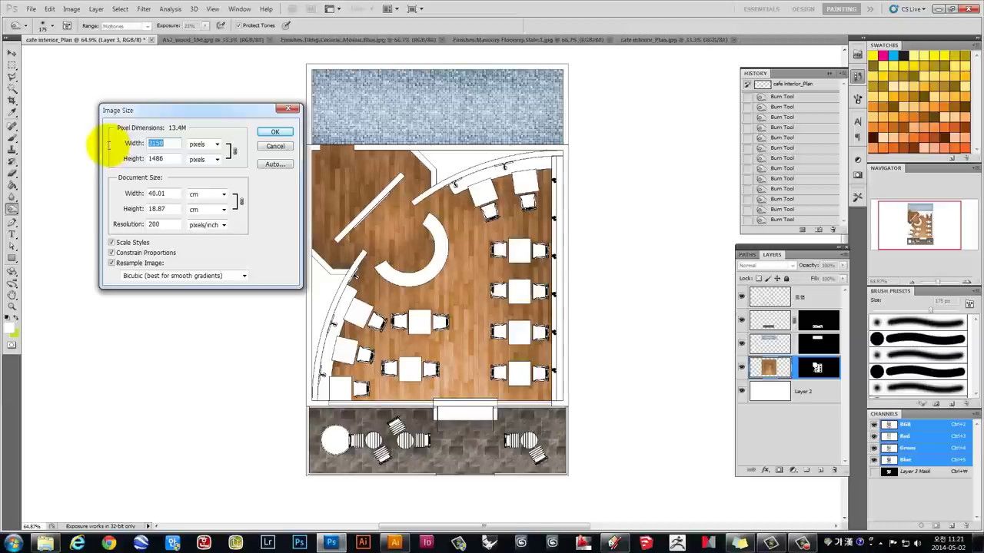
double_click(165, 224)
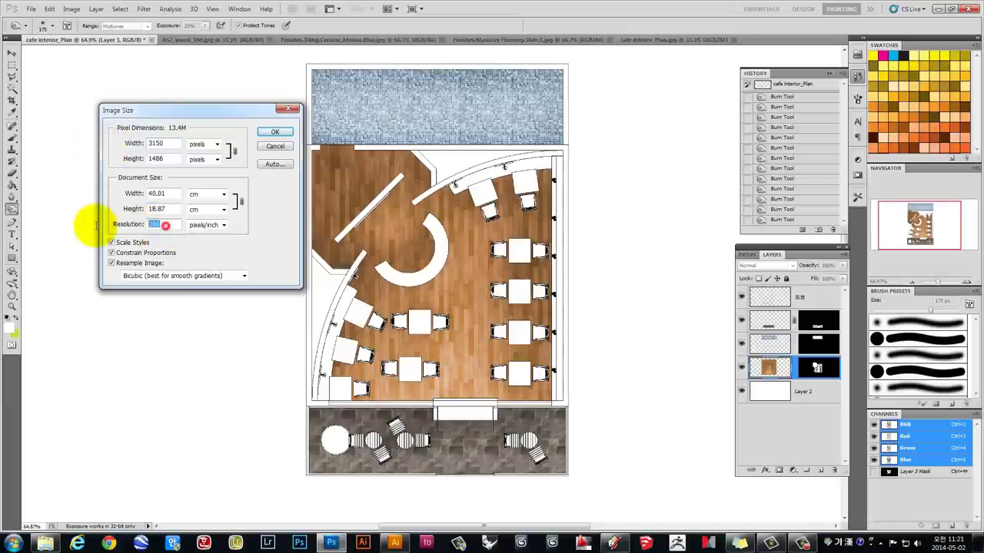
double_click(157, 144)
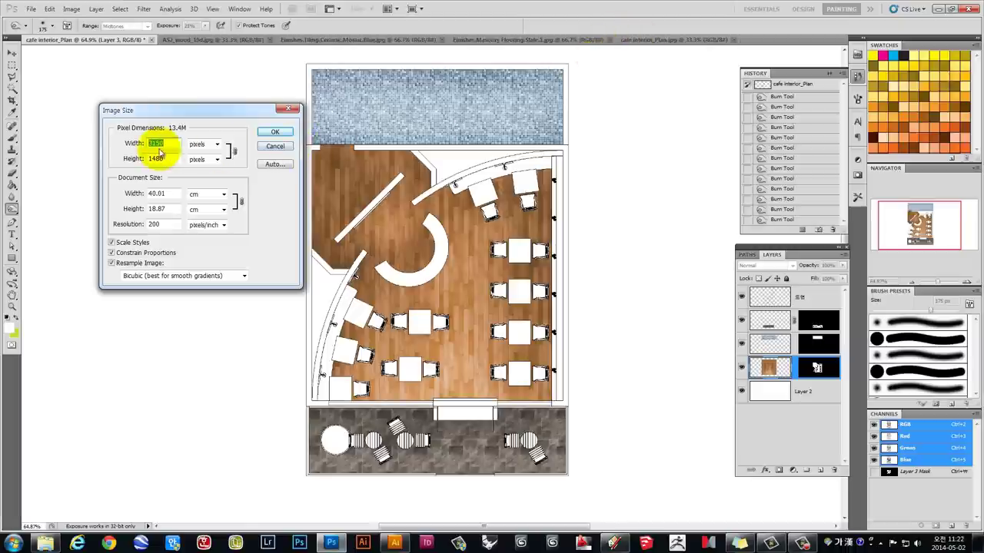
double_click(163, 224)
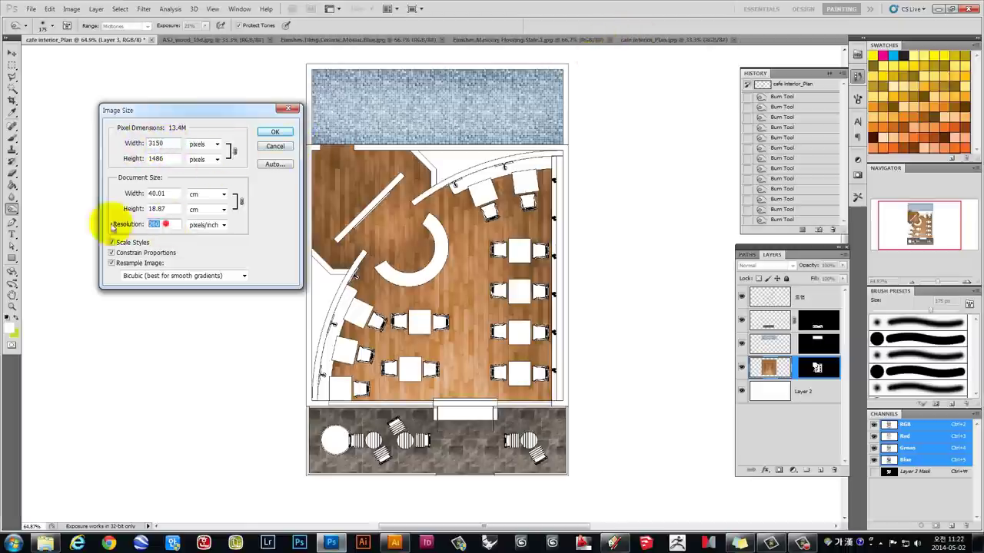
click(275, 146)
Resize the shadow render to 3150 pixels wide at 200 pixels/inch.
click(638, 40)
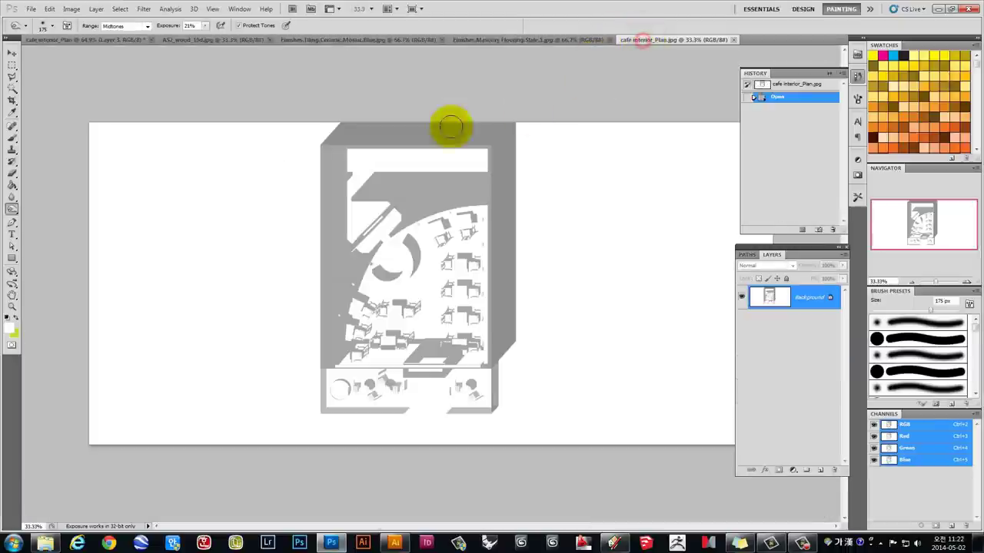
click(71, 9)
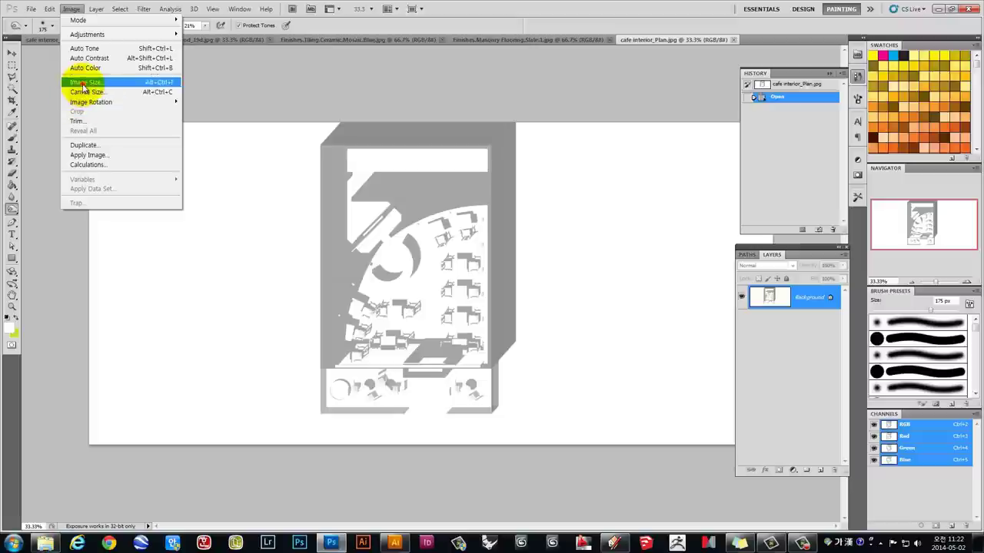
click(82, 84)
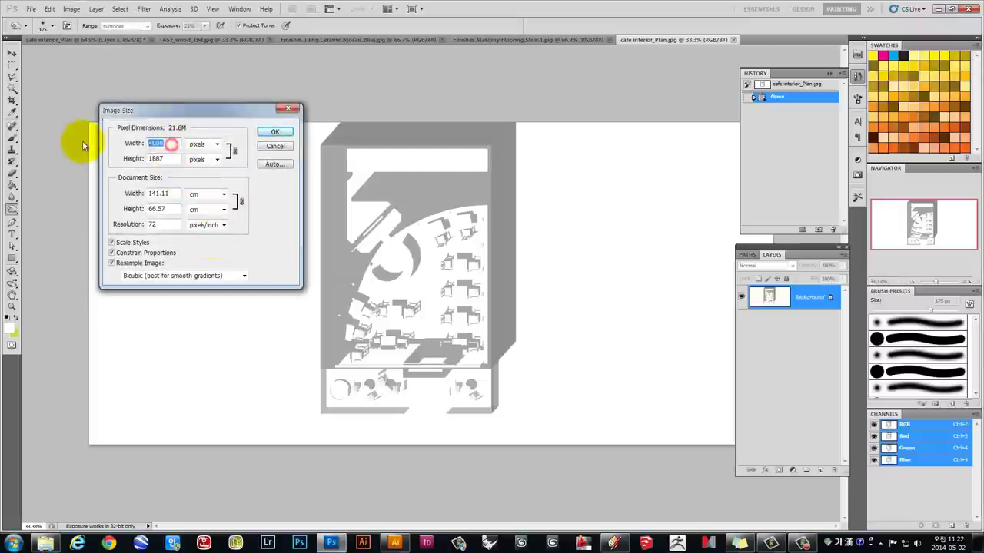
text(315)
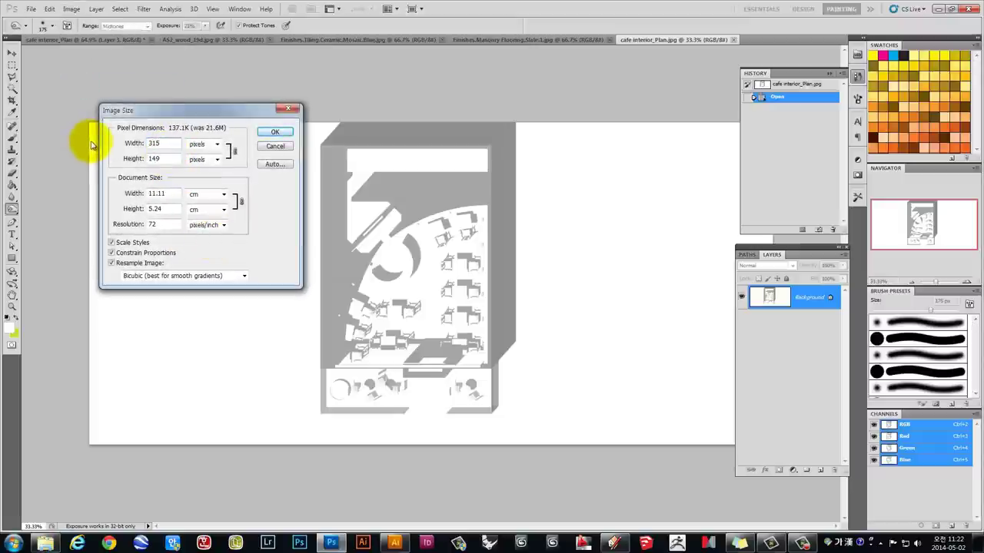
text(0)
drag(162, 224, 115, 225)
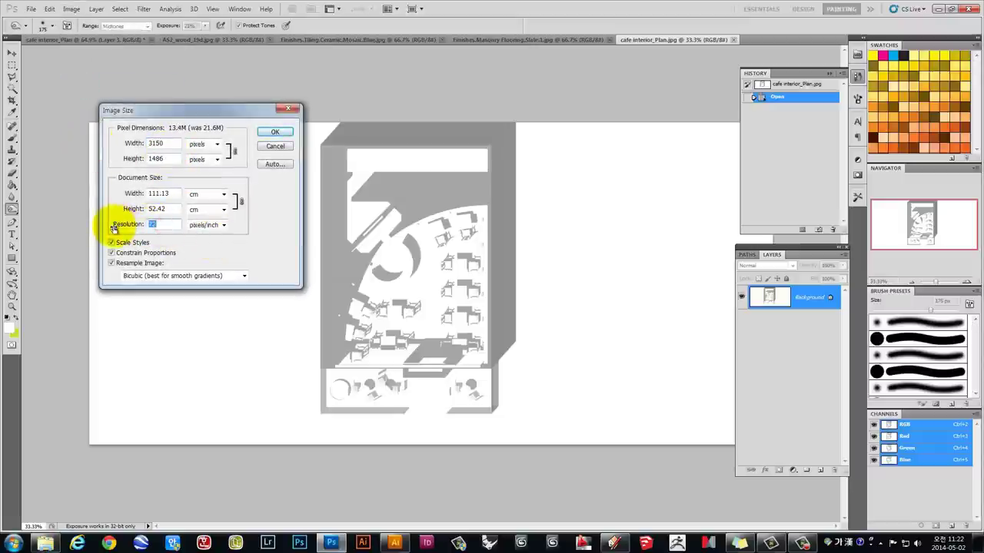
text(200)
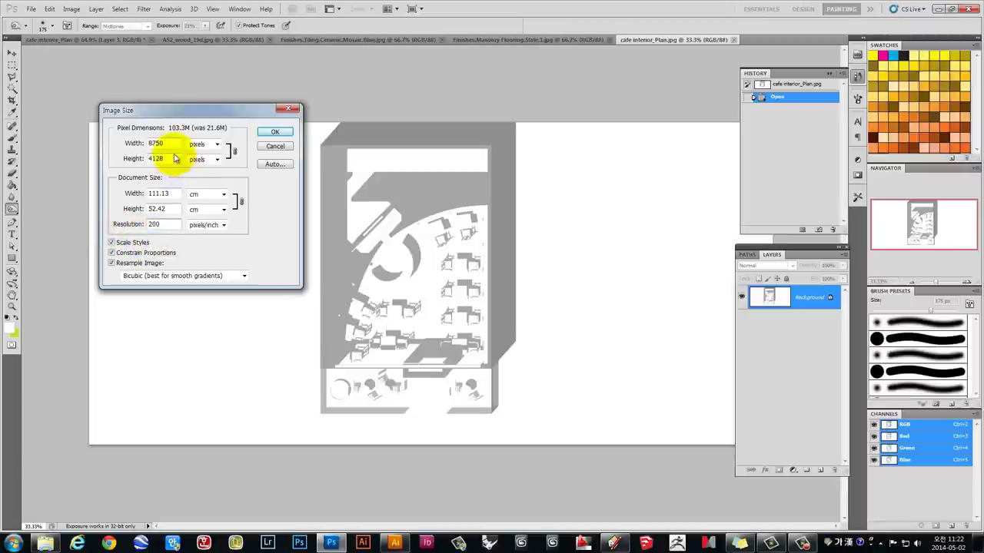
mouse_move(167, 144)
mouse_down()
mouse_move(109, 146)
mouse_move(123, 146)
mouse_up()
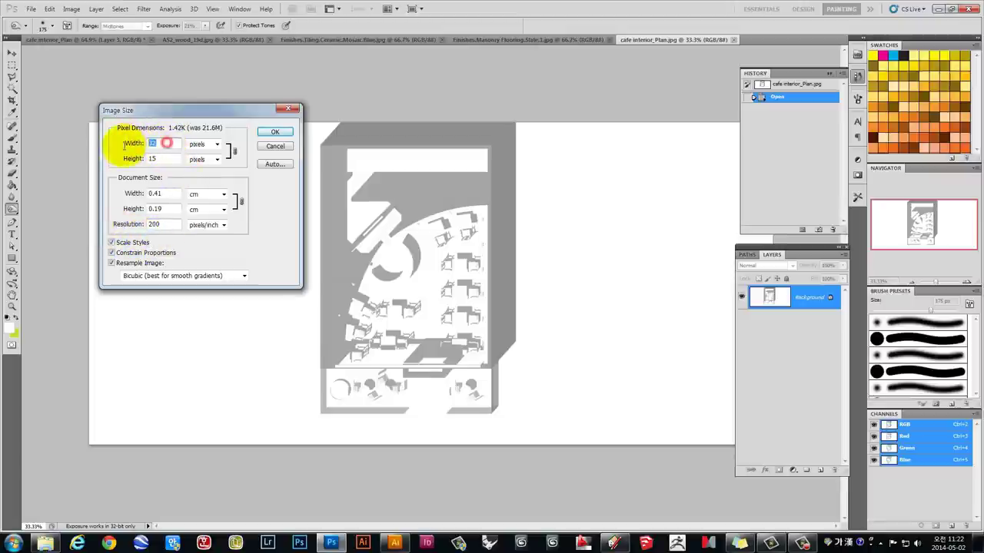
text(50)
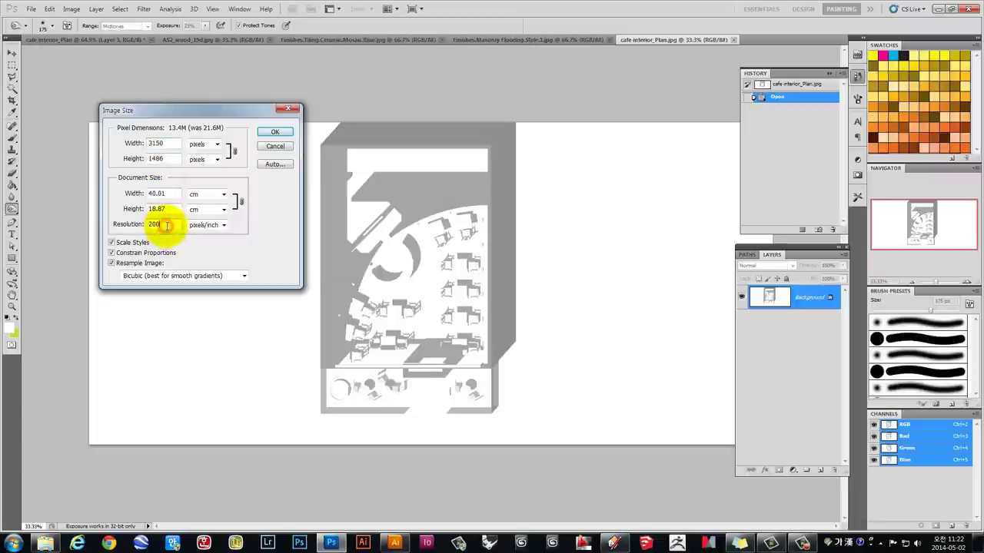
click(265, 135)
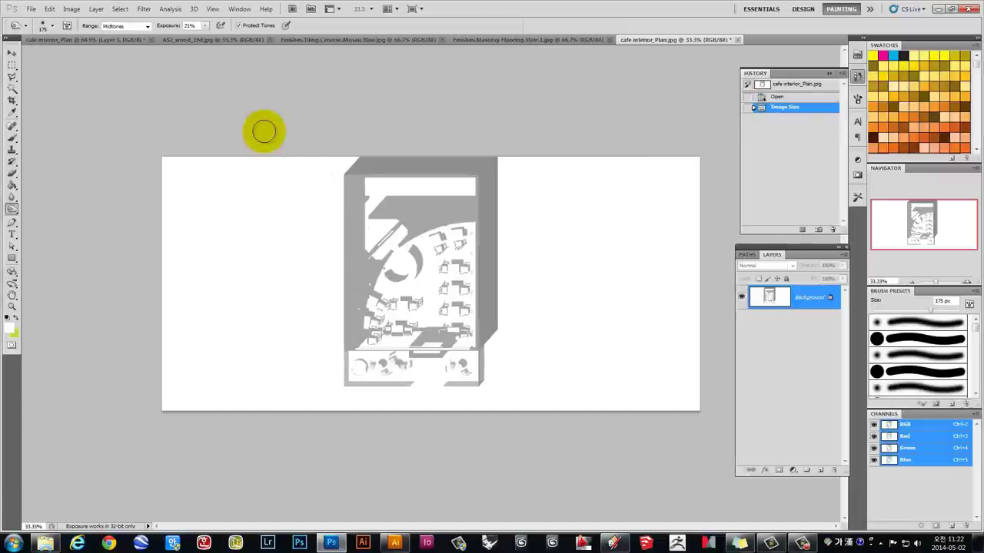
Verify the render and coloured plan now have matching image sizes.
click(14, 55)
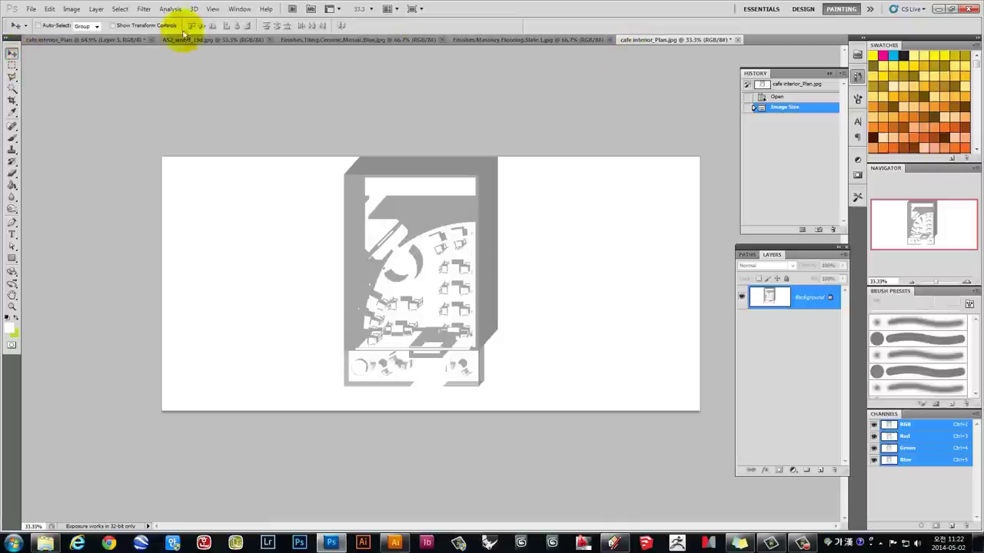
click(70, 9)
click(80, 81)
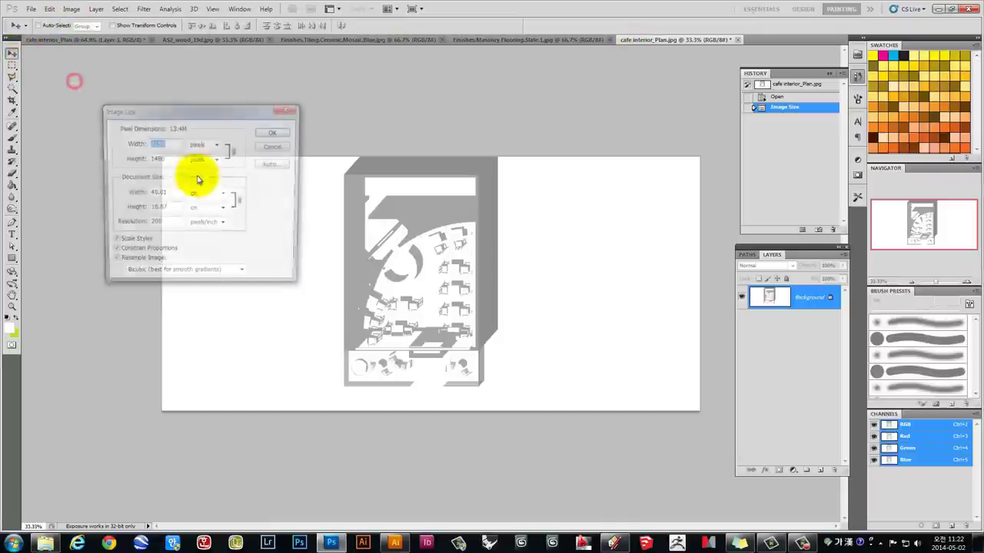
click(274, 146)
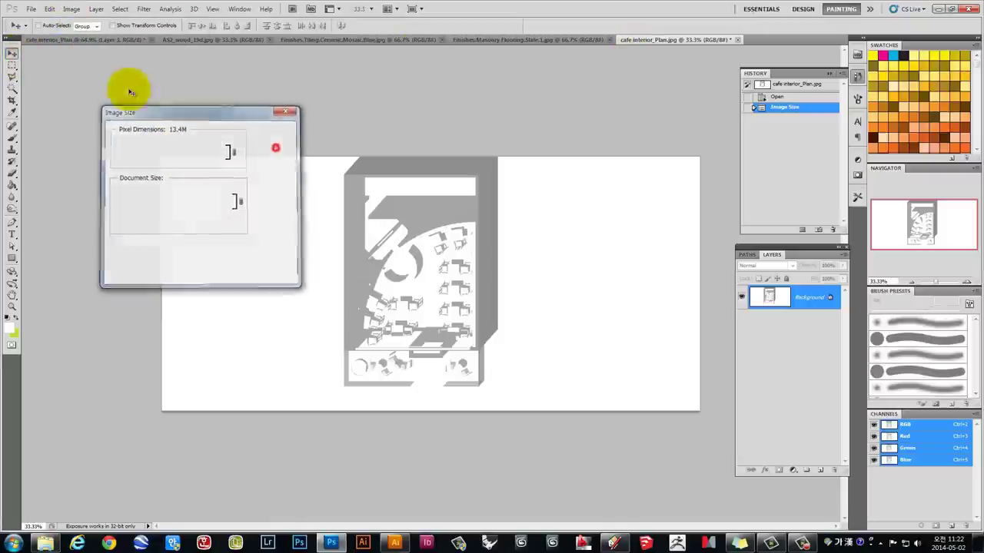
click(66, 40)
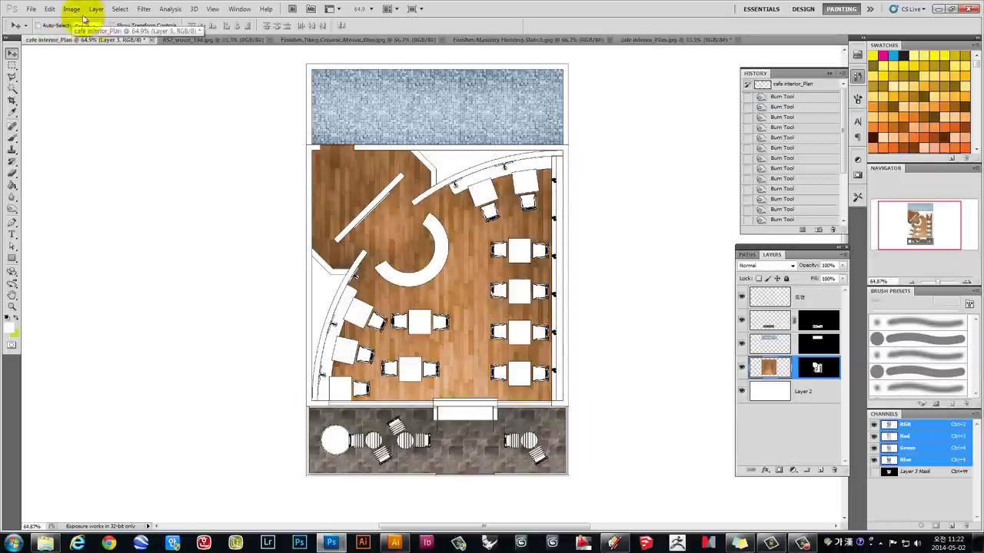
click(71, 9)
click(81, 83)
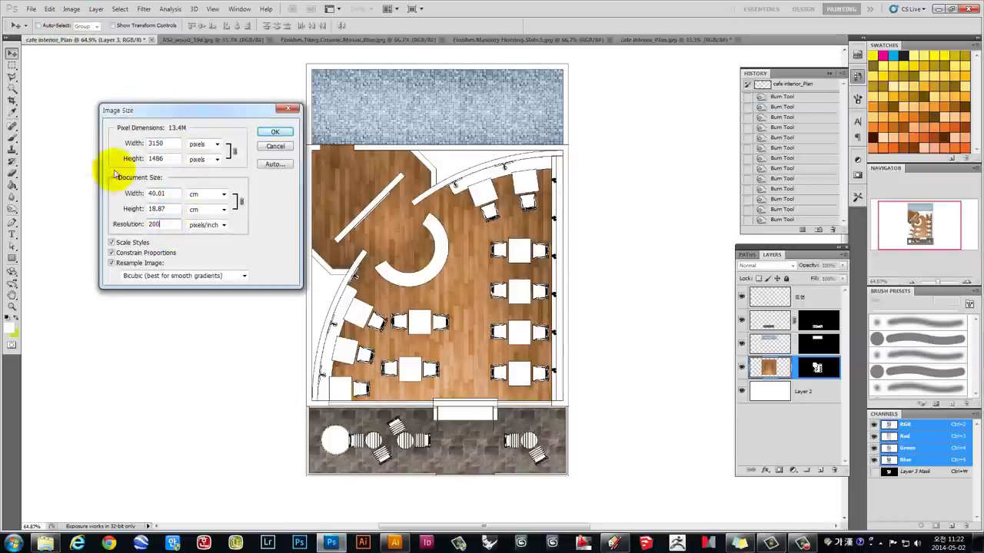
click(275, 147)
click(632, 39)
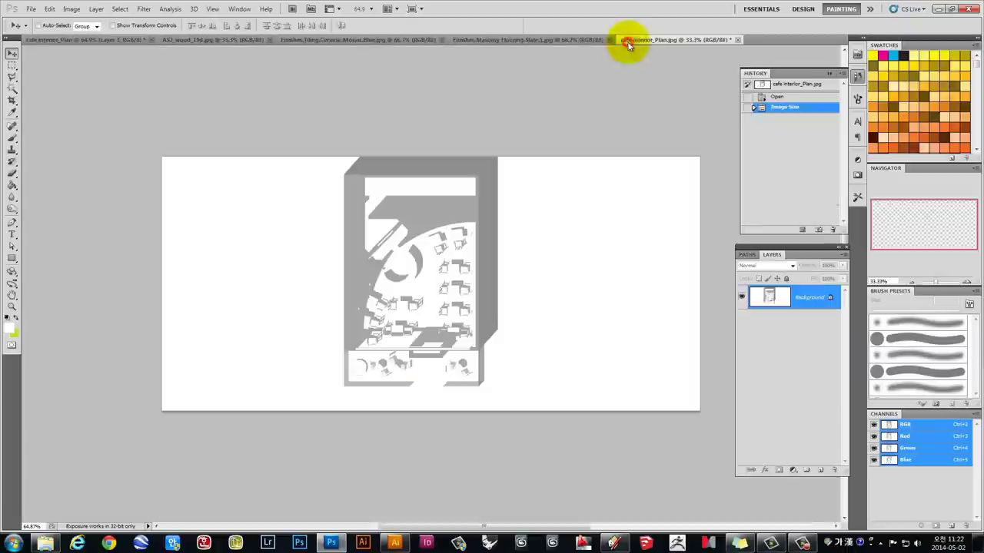
click(375, 190)
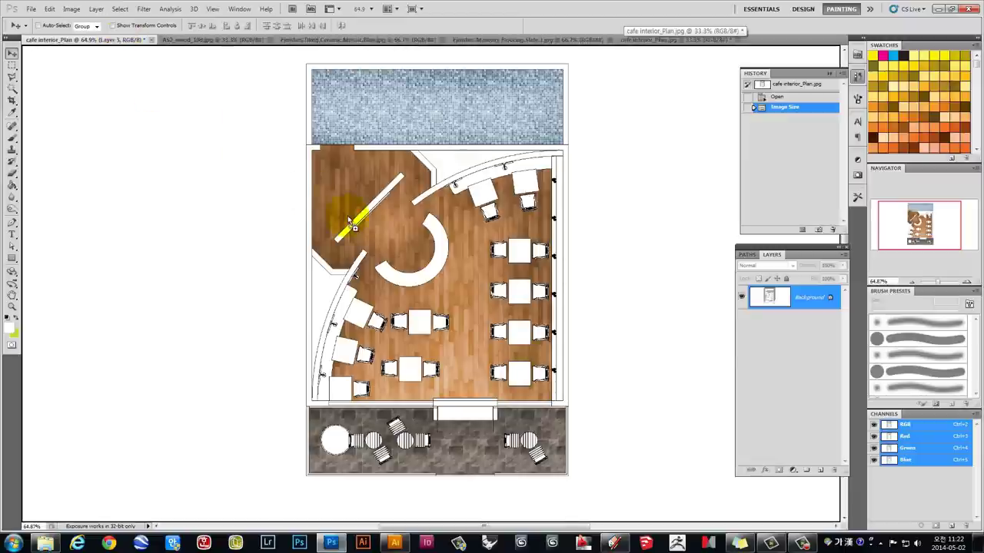
Drag the grey shadow render into the coloured plan and align it over the base plan.
drag(119, 44, 349, 219)
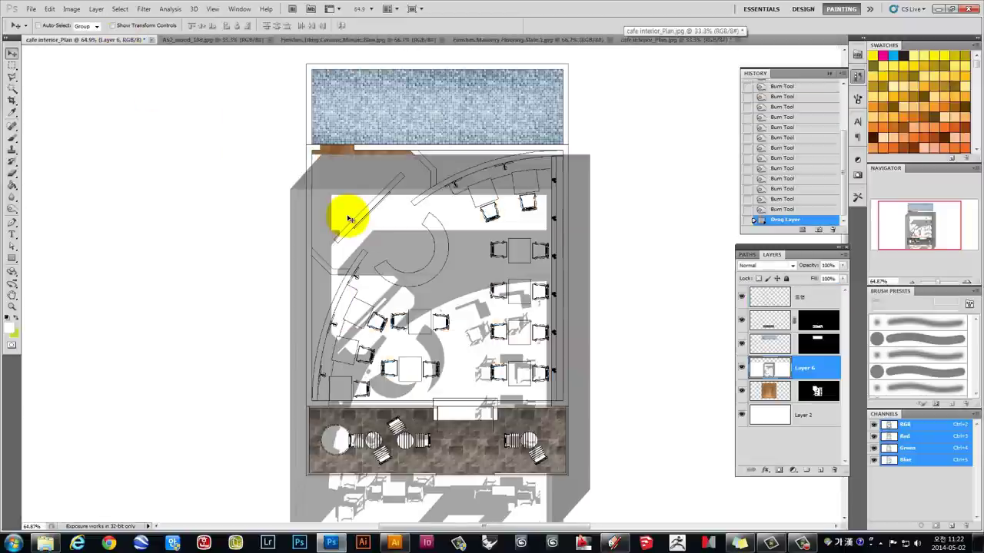
scroll(348, 219, down, 2)
drag(266, 276, 280, 205)
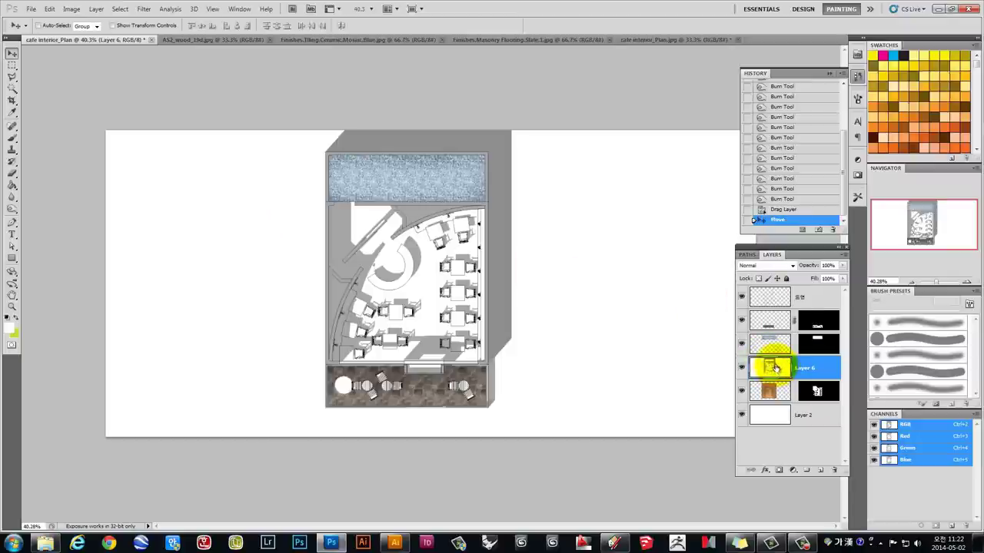
Move Layer 6 up the Layers panel to just beneath the top layer.
mouse_move(773, 368)
mouse_down()
mouse_move(768, 325)
mouse_move(778, 312)
mouse_up()
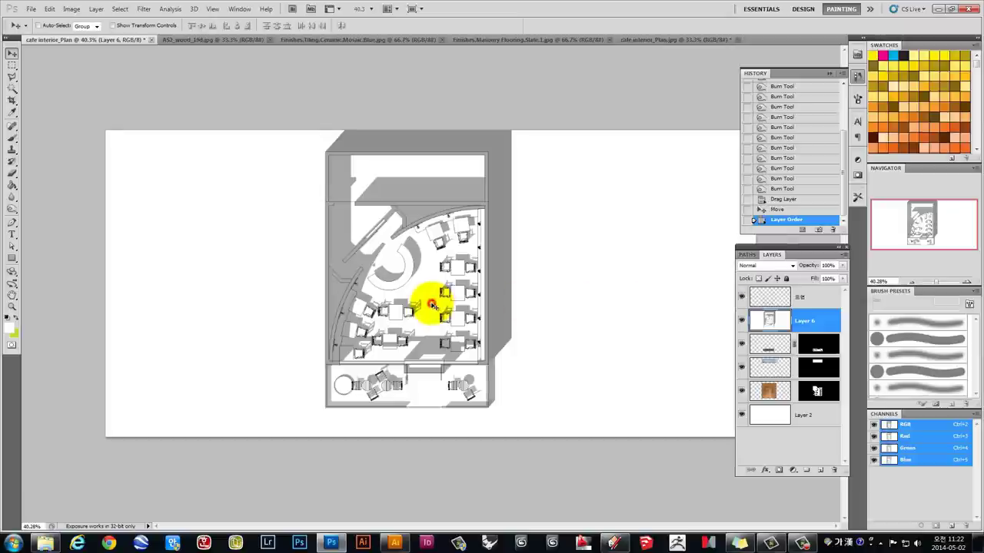
scroll(432, 306, up, 2)
scroll(433, 304, up, 2)
scroll(390, 314, up, 2)
scroll(390, 313, up, 2)
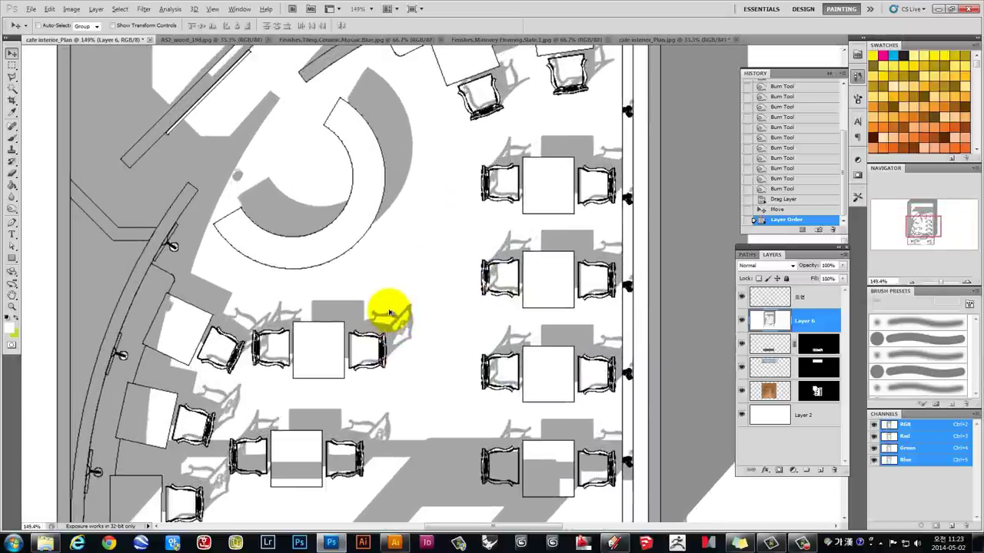
scroll(388, 314, down, 2)
scroll(368, 277, down, 2)
scroll(430, 261, up, 1)
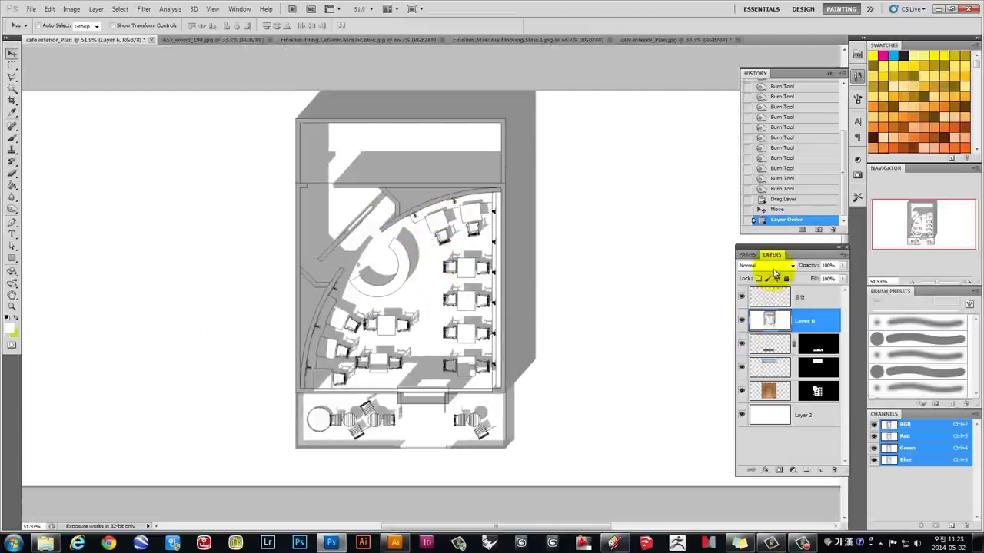
Set Layer 6's blend mode to Multiply over the wood, mosaic and slate textures.
click(774, 267)
click(758, 307)
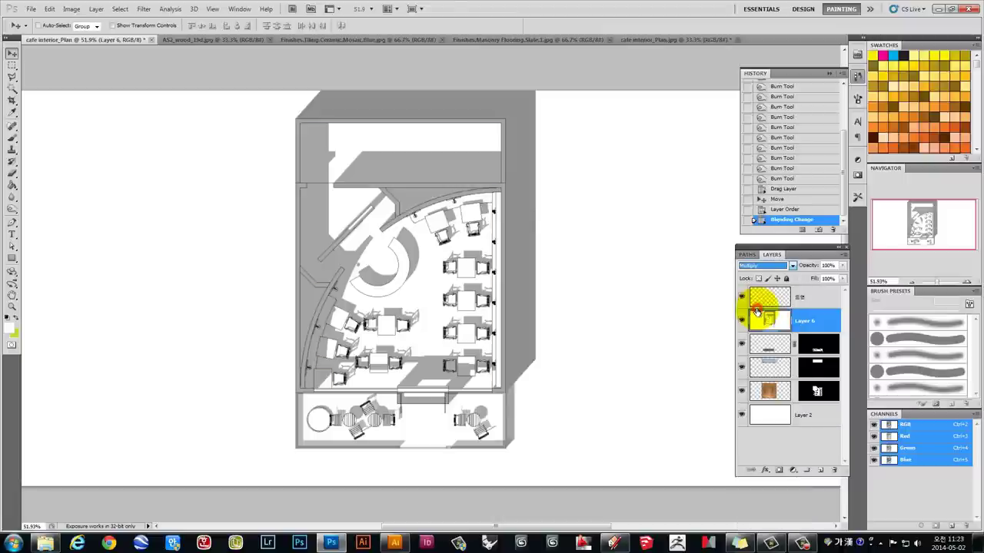
scroll(395, 393, up, 1)
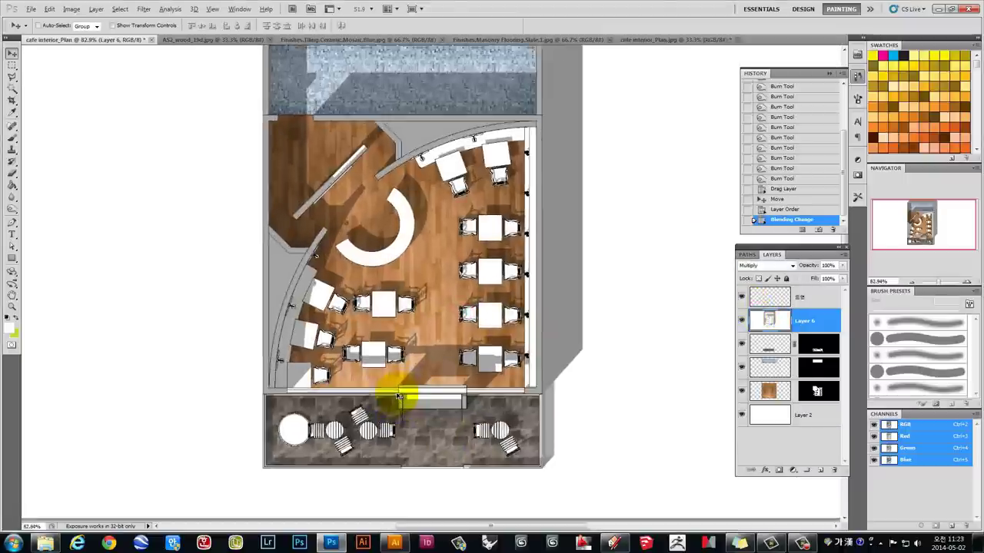
scroll(399, 390, up, 1)
scroll(439, 243, down, 1)
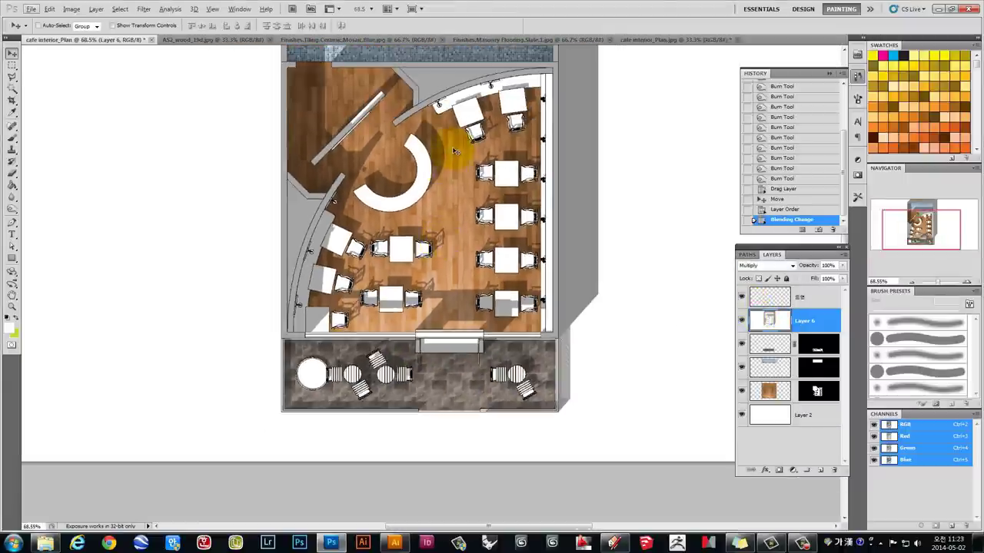
scroll(457, 149, down, 1)
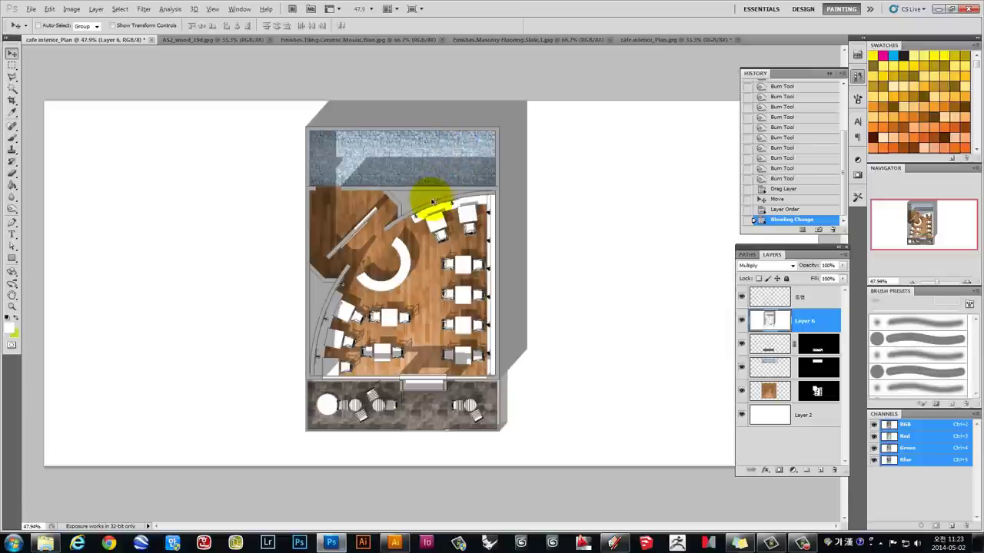
scroll(321, 196, up, 1)
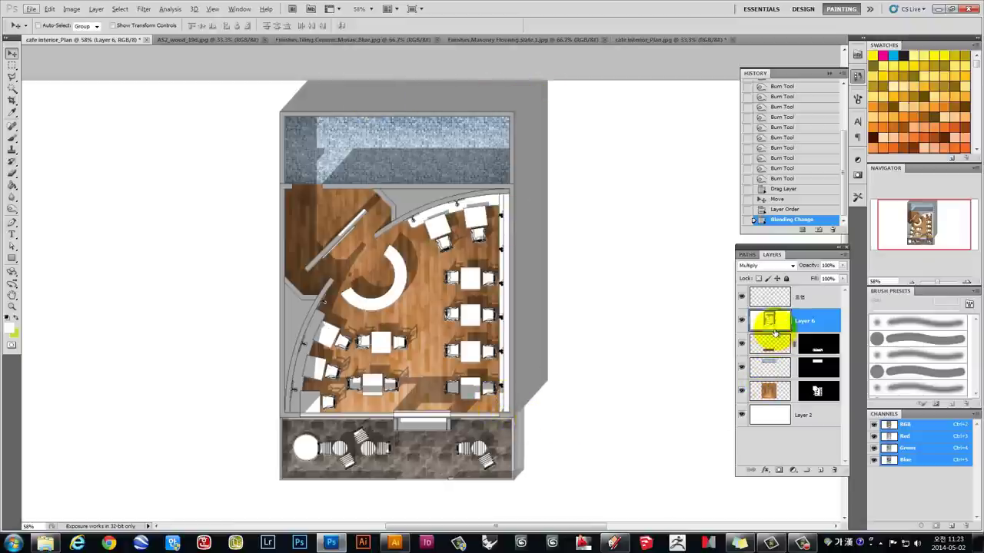
Magic-wand the white background on the top layer and try masking Layer 6, then undo it.
click(772, 298)
click(11, 88)
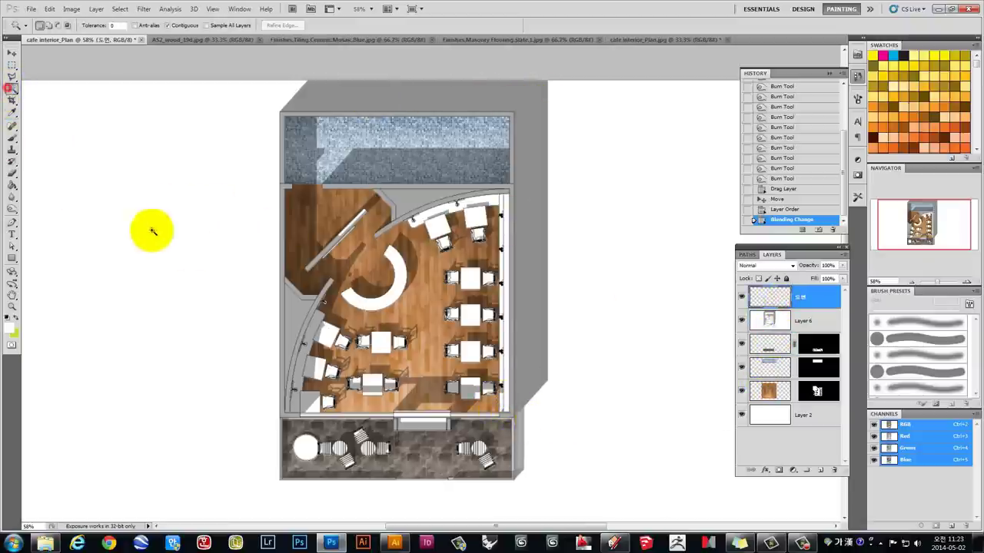
click(189, 244)
click(770, 320)
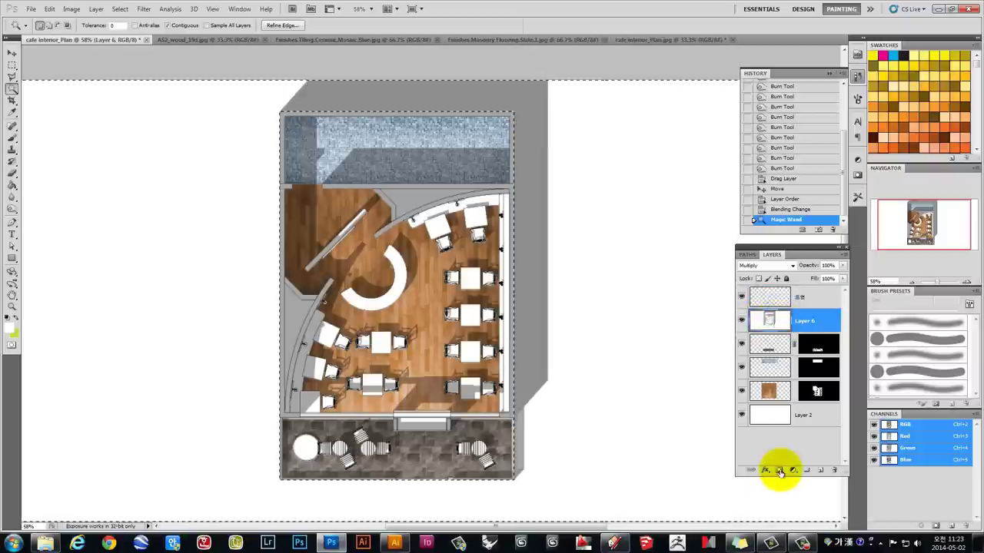
click(779, 469)
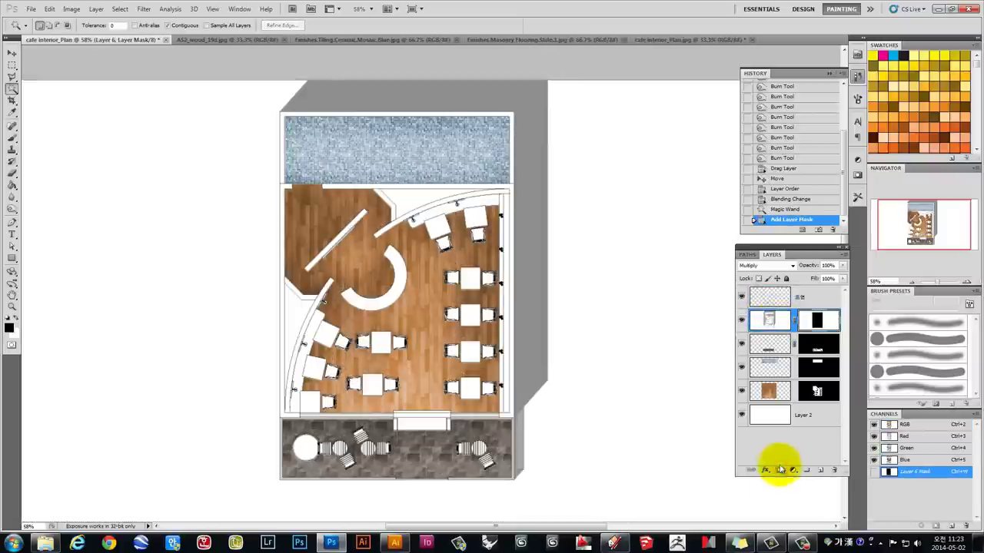
key(ctrl+z)
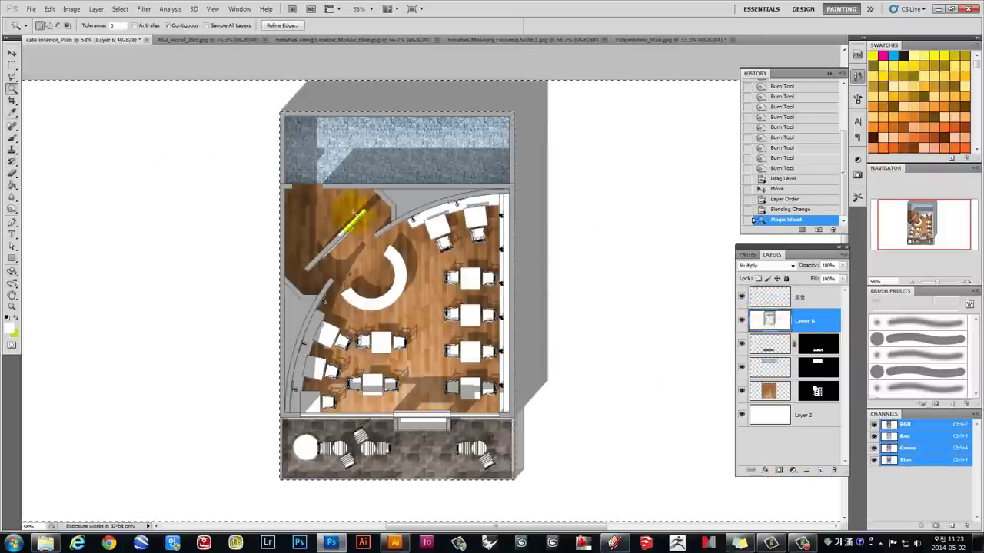
key(ctrl+d)
Reselect the white background, invert the selection, and add it as Layer 6's mask.
click(177, 193)
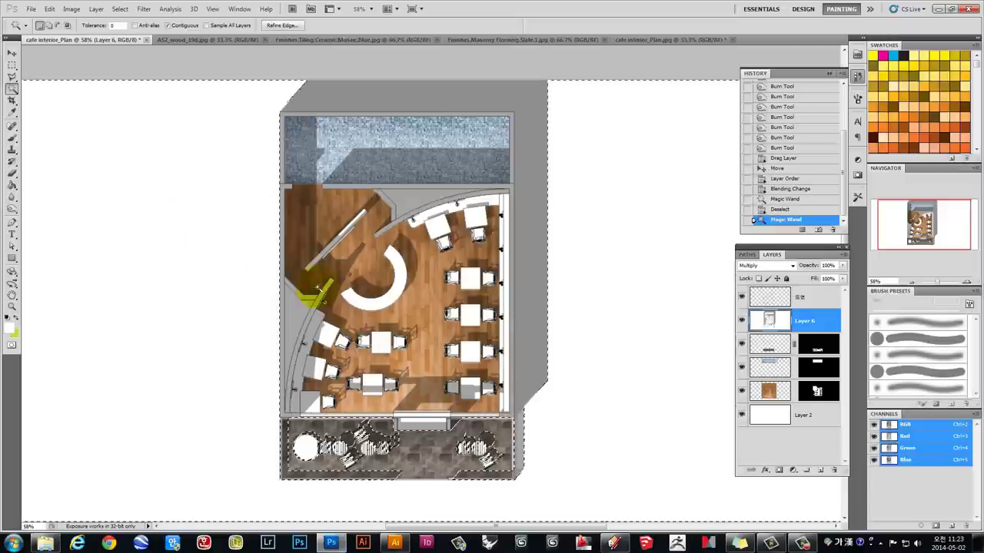
scroll(261, 334, down, 2)
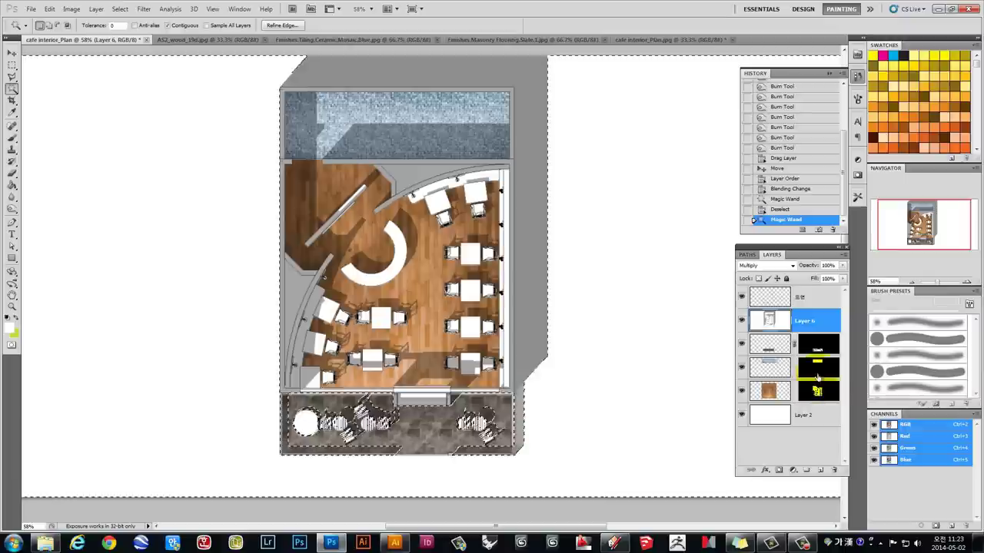
click(812, 296)
key(ctrl+d)
click(176, 202)
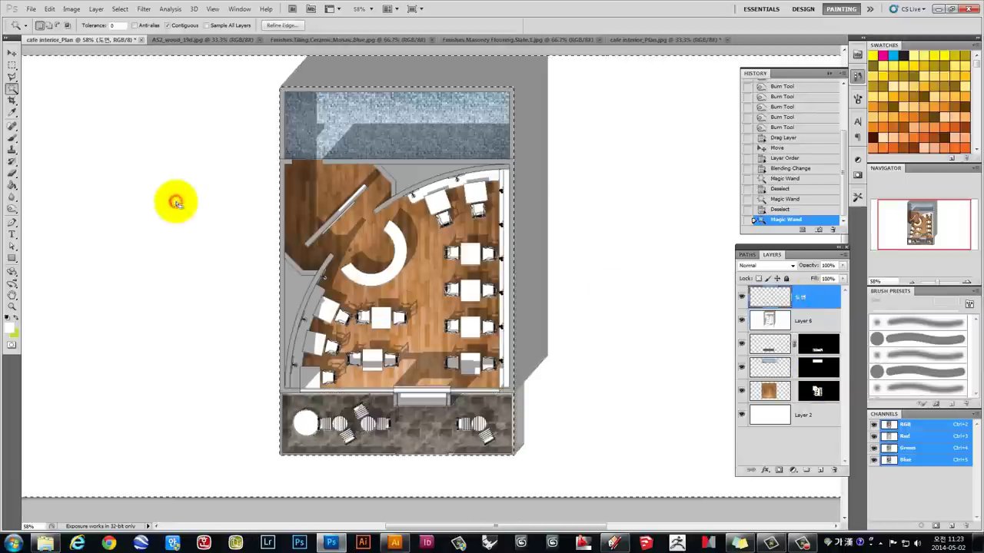
right_click(117, 125)
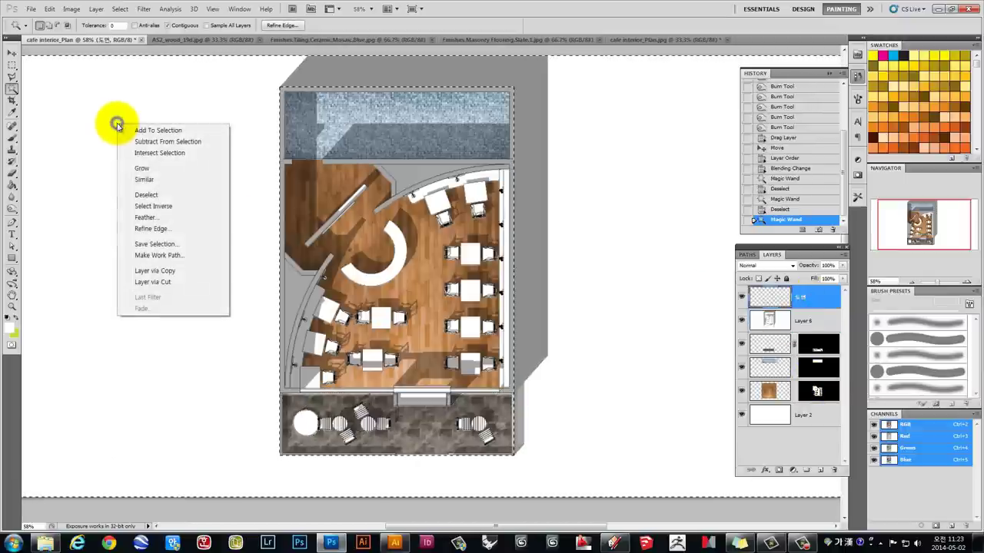
click(153, 206)
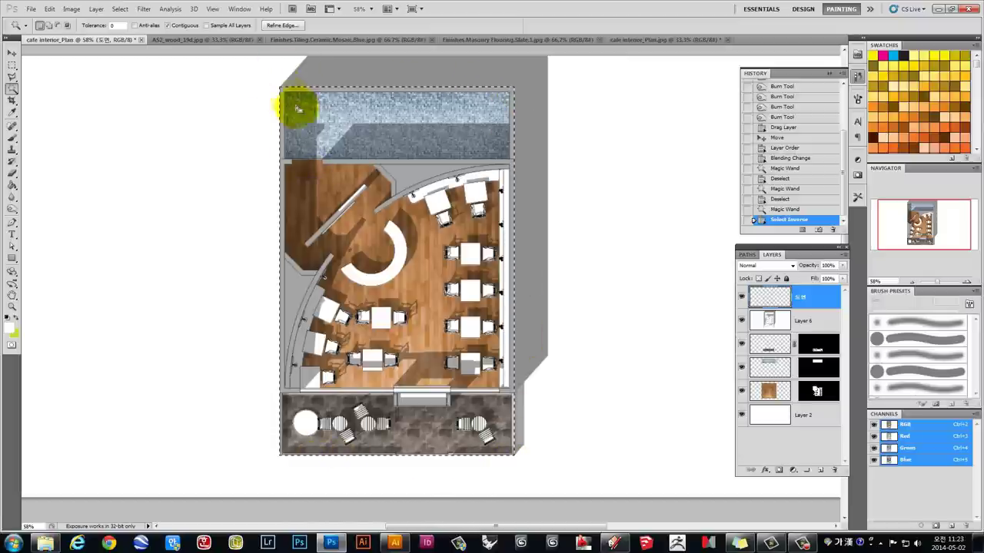
click(803, 321)
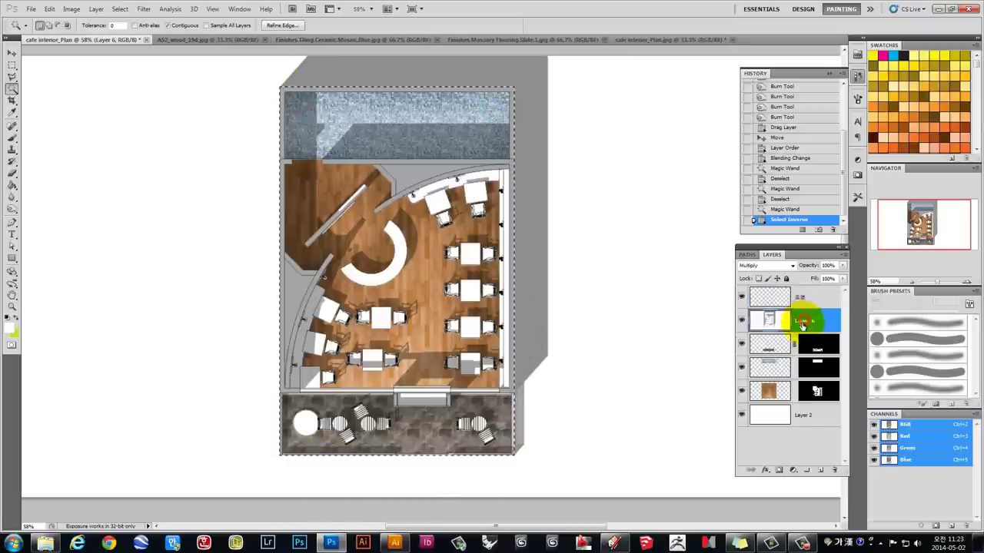
click(779, 471)
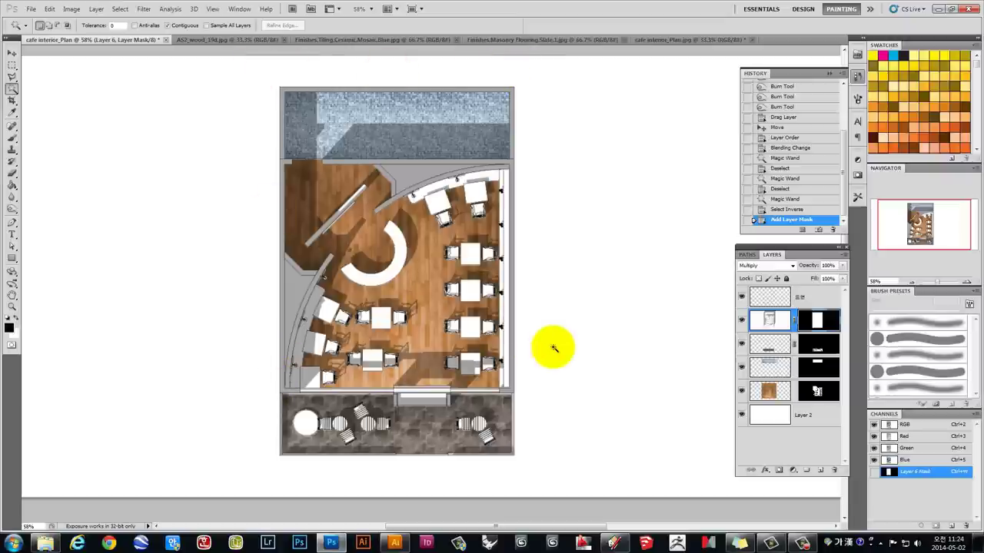
Lower Layer 6's opacity to 57%.
scroll(392, 143, up, 3)
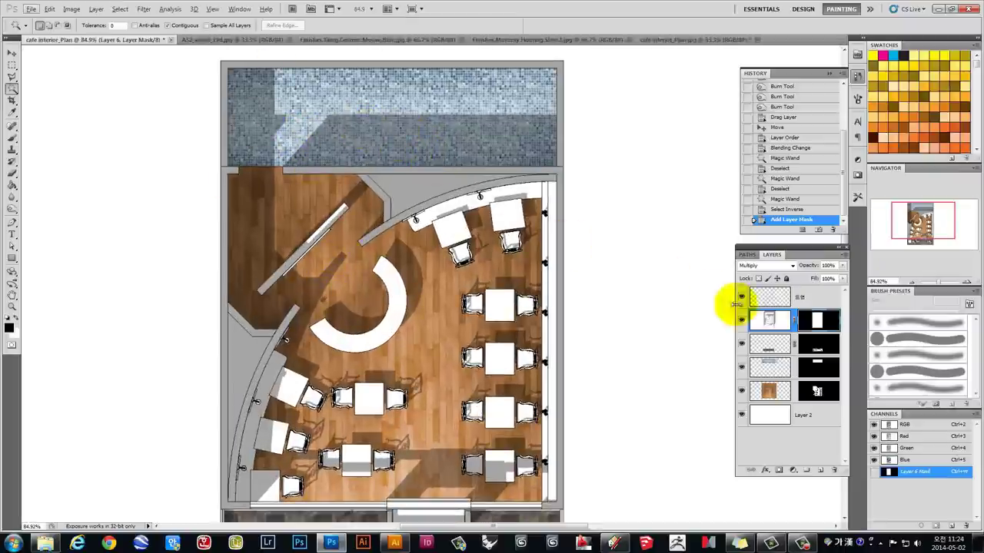
click(769, 320)
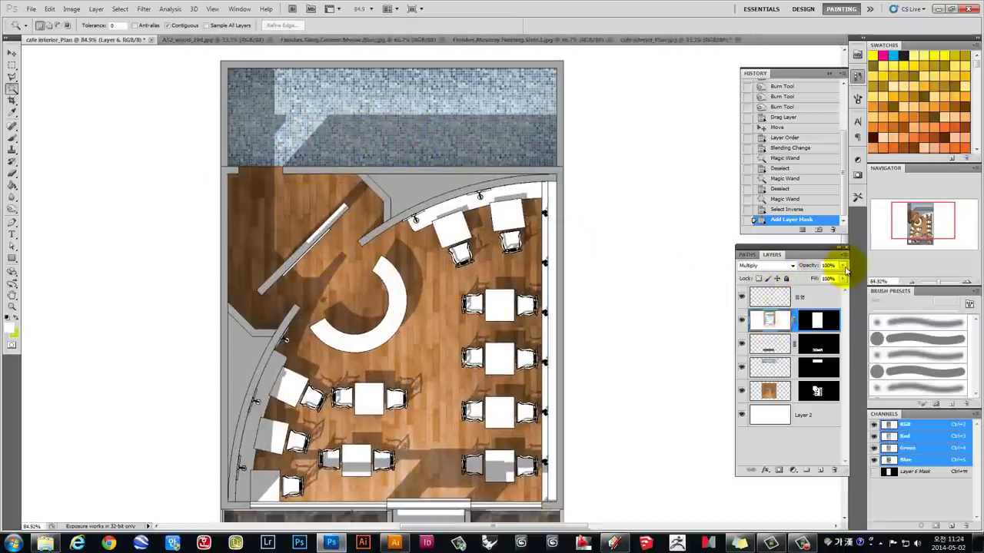
mouse_move(844, 269)
mouse_down()
mouse_move(844, 278)
mouse_move(821, 279)
mouse_up()
scroll(538, 315, down, 5)
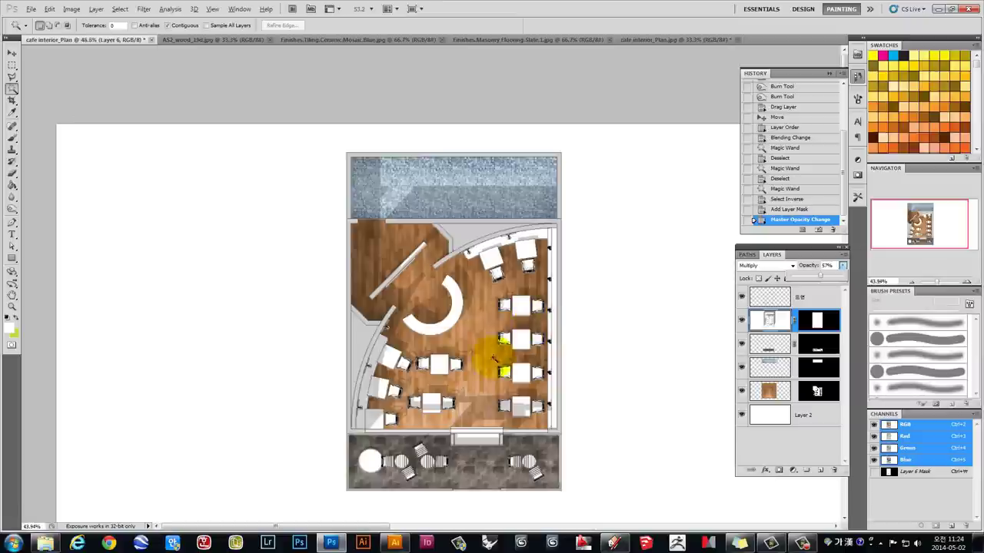
Zoom in on the cafe seating area.
click(11, 52)
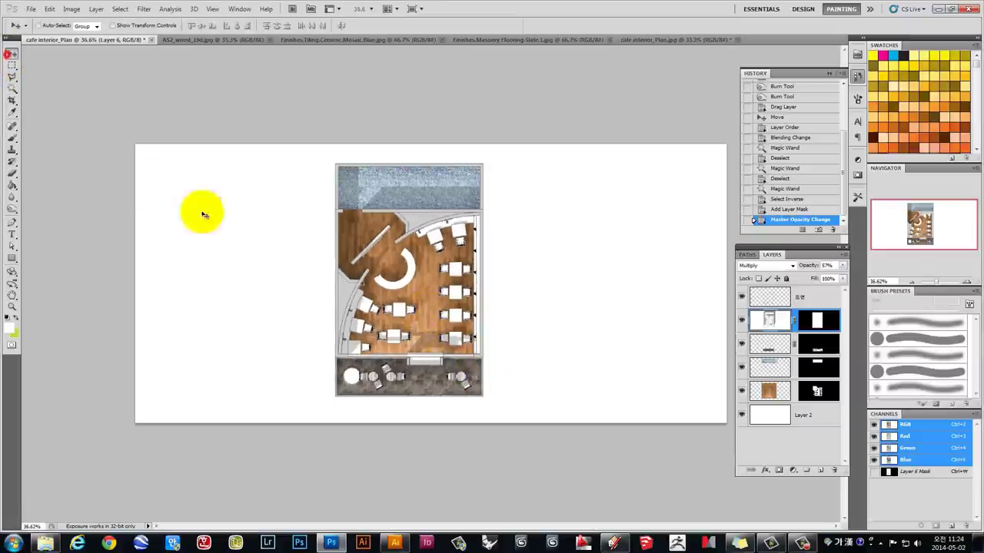
key(z)
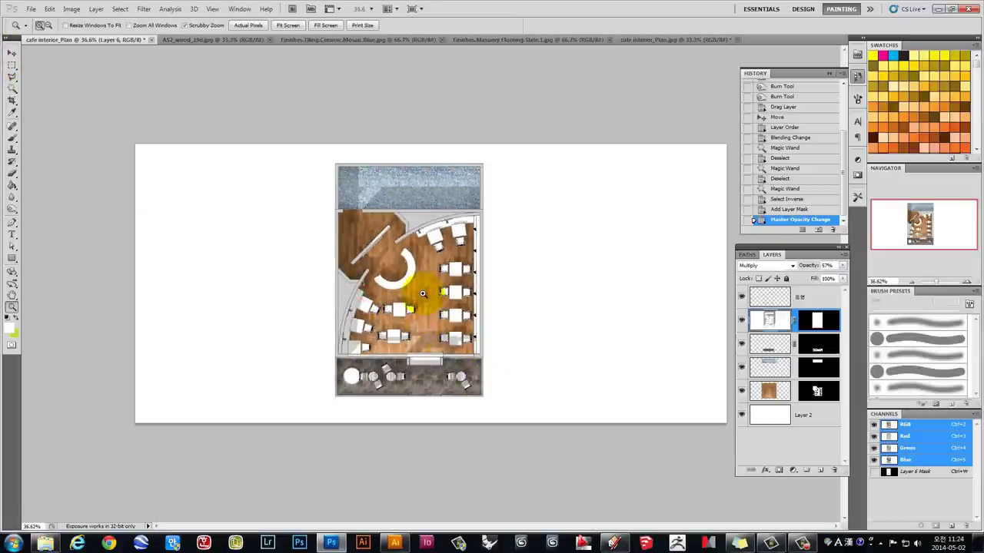
click(426, 302)
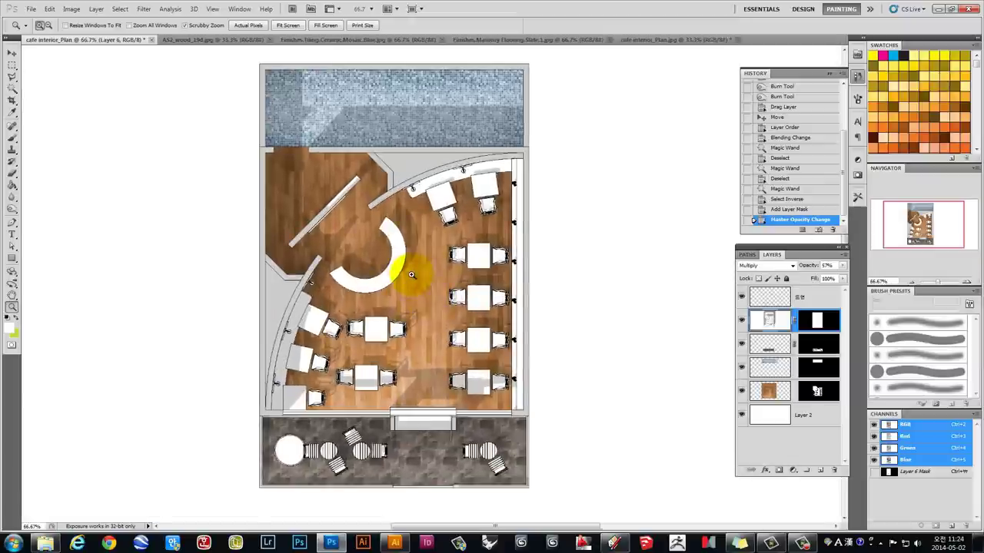